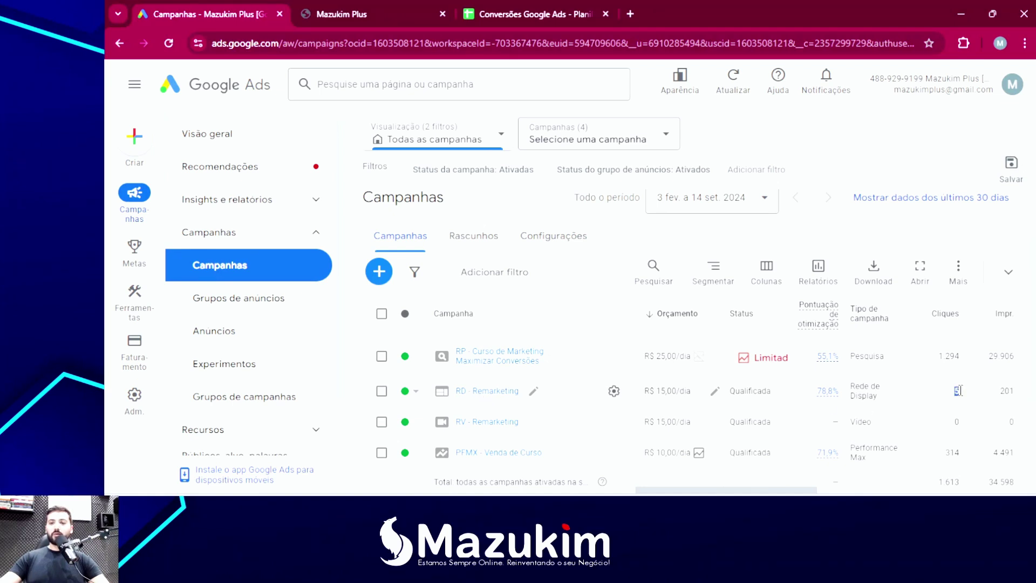
Open the RD - Remarketing campaign's ad groups and collapse the Campanhas sidebar section.
click(492, 392)
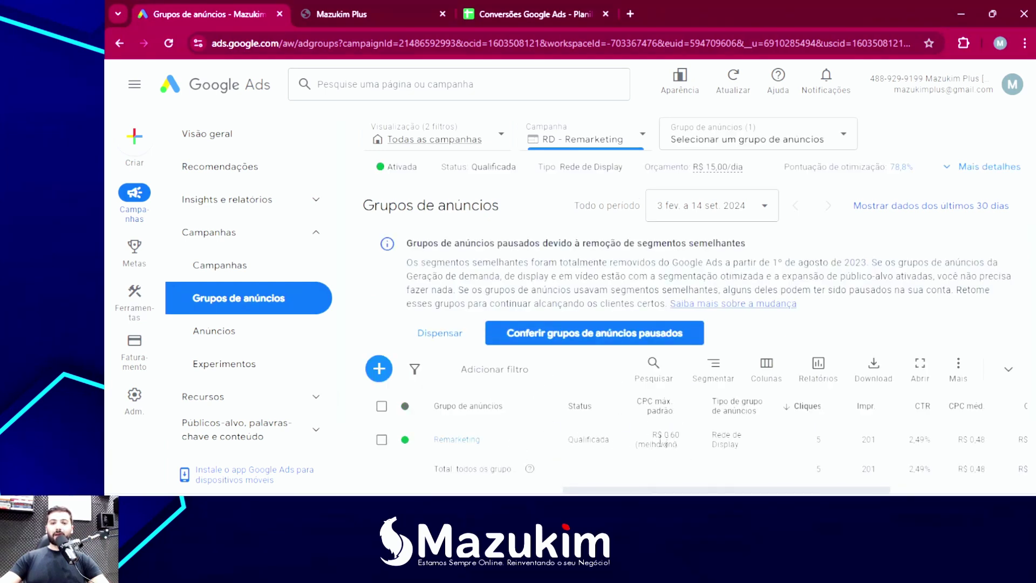
scroll(680, 452, down, 1)
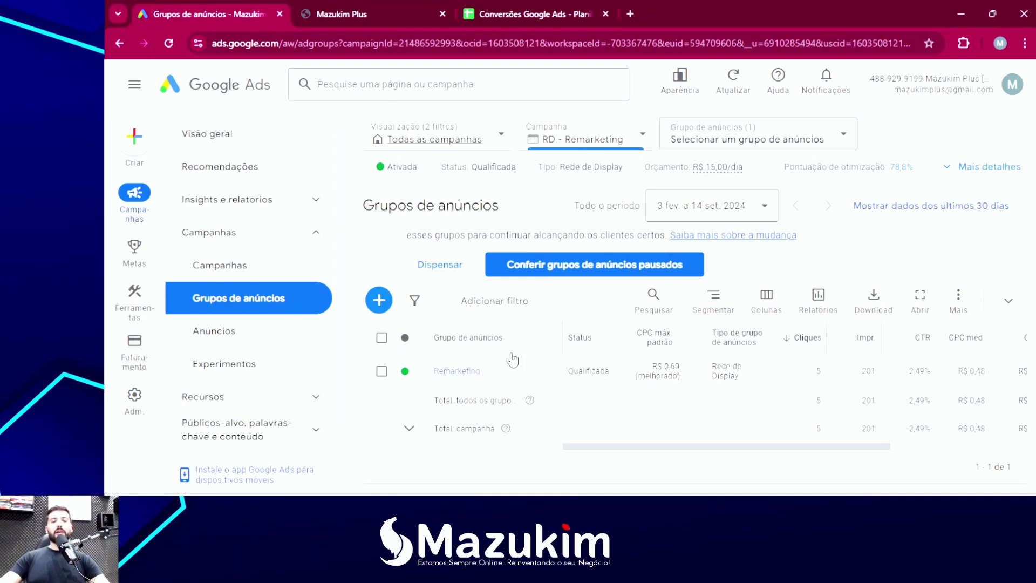
click(293, 243)
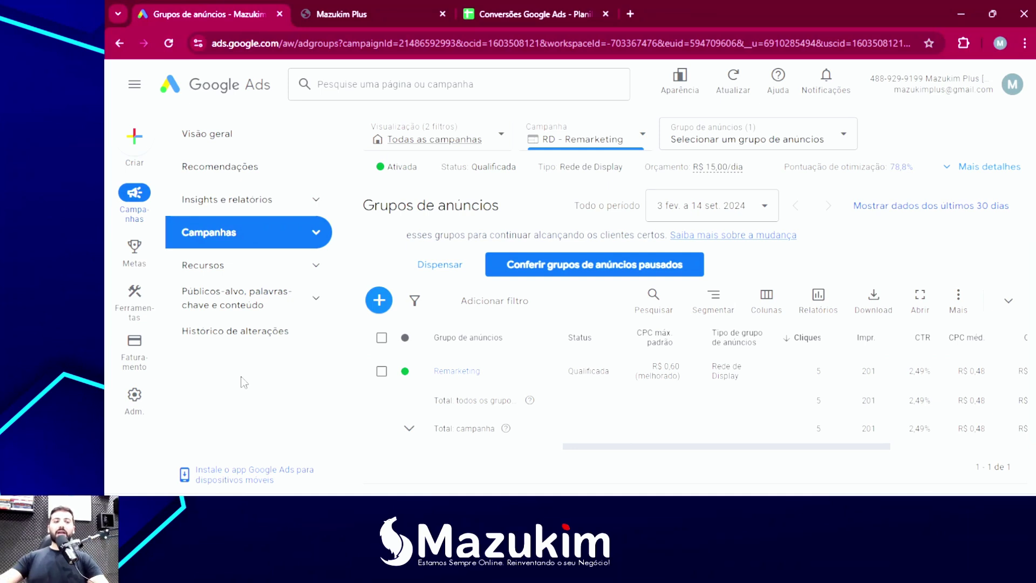
Open Metas > Conversões > Resumo and review the Ativa status of the lead form and Contato goals.
click(138, 259)
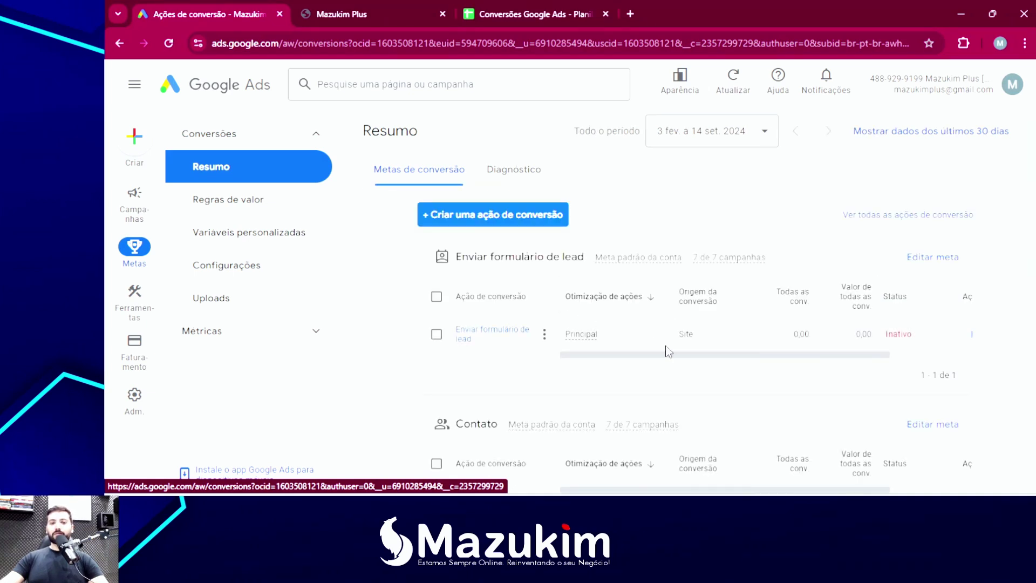
scroll(626, 323, down, 3)
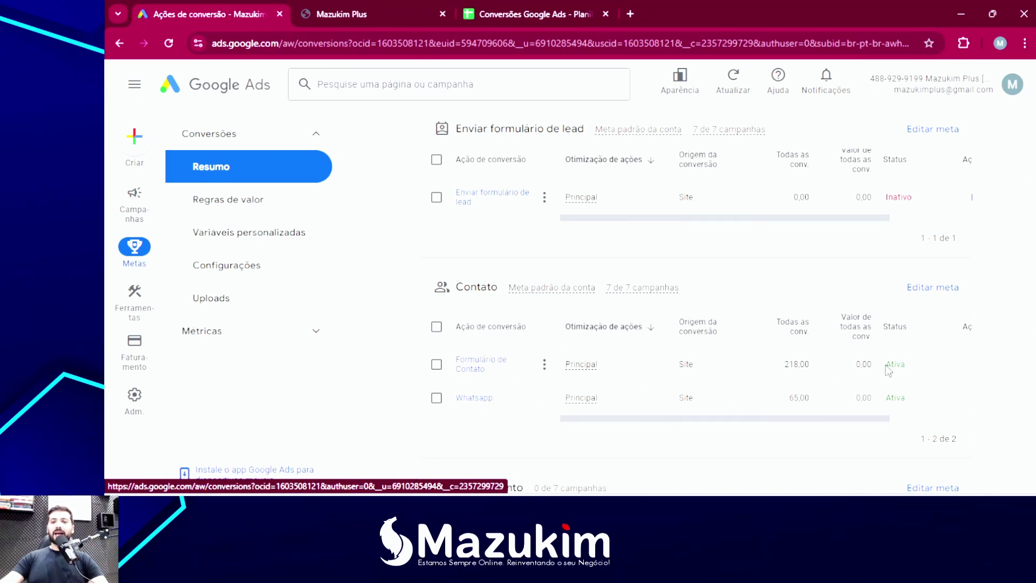
mouse_move(895, 369)
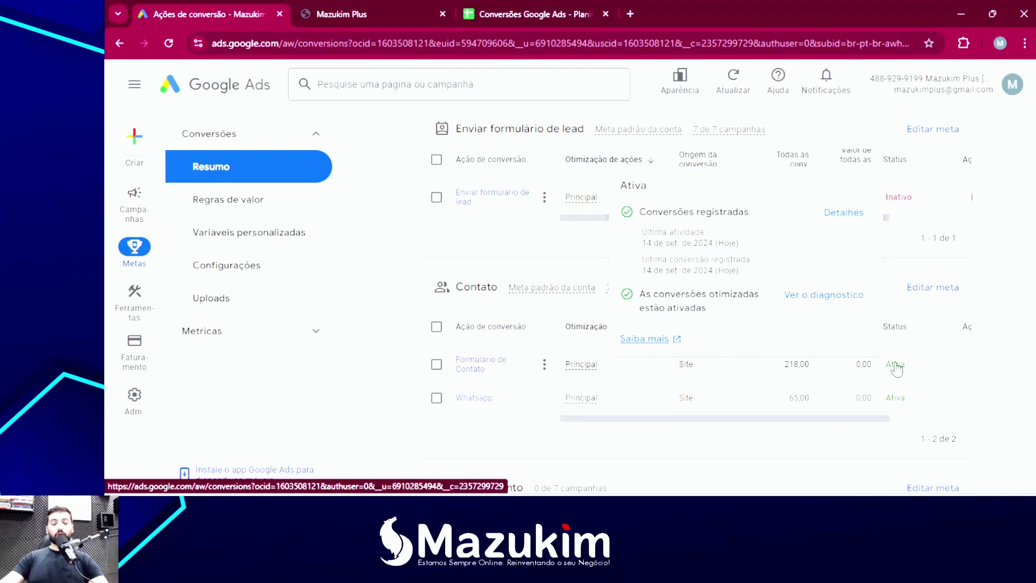
drag(706, 309, 508, 343)
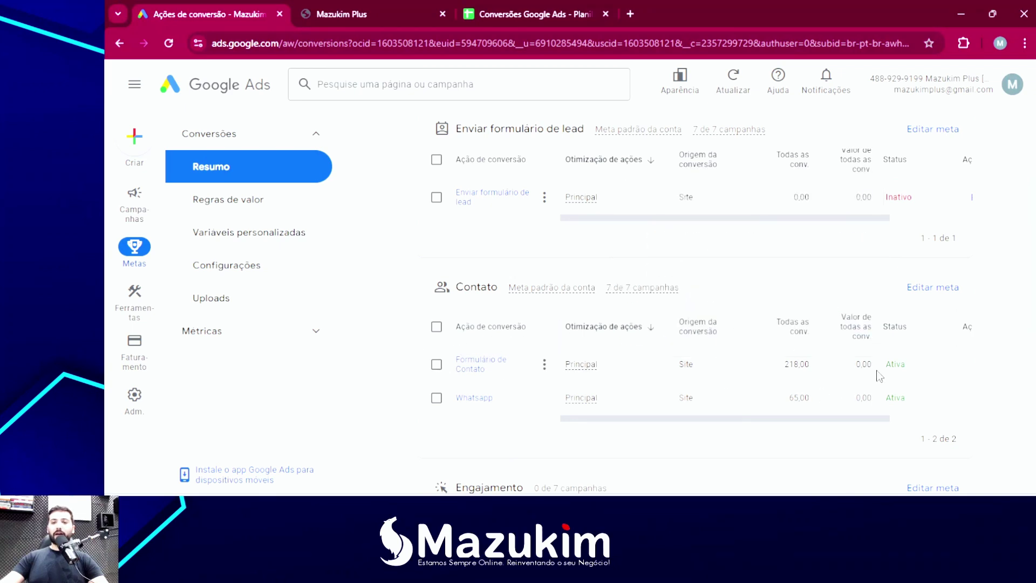
mouse_move(895, 364)
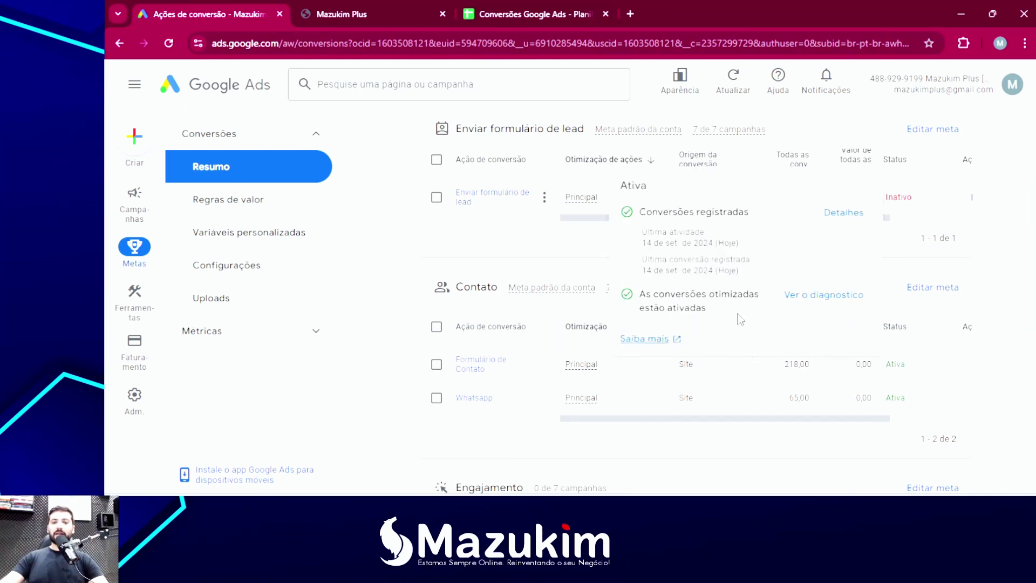
drag(706, 309, 640, 298)
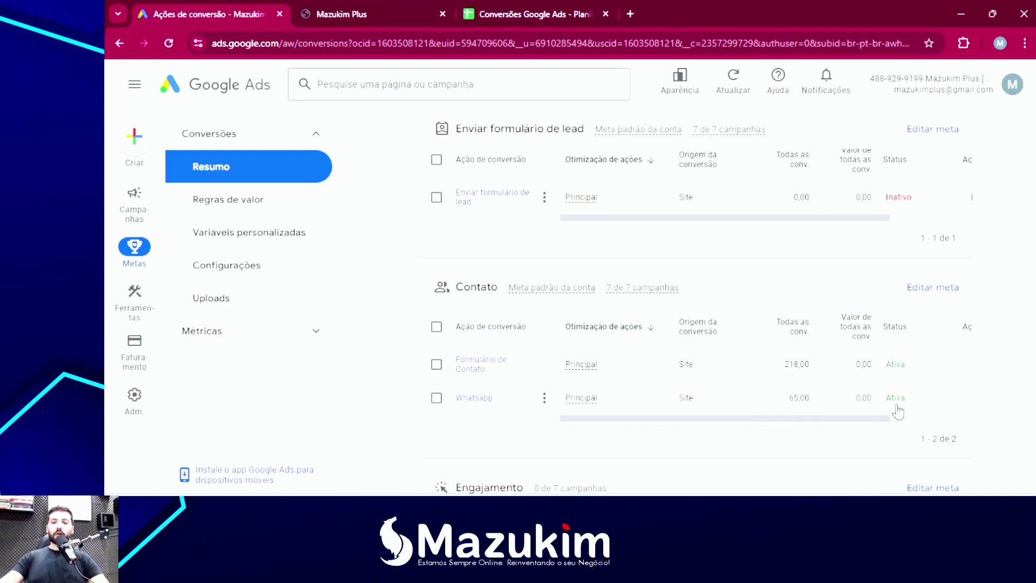
mouse_move(894, 398)
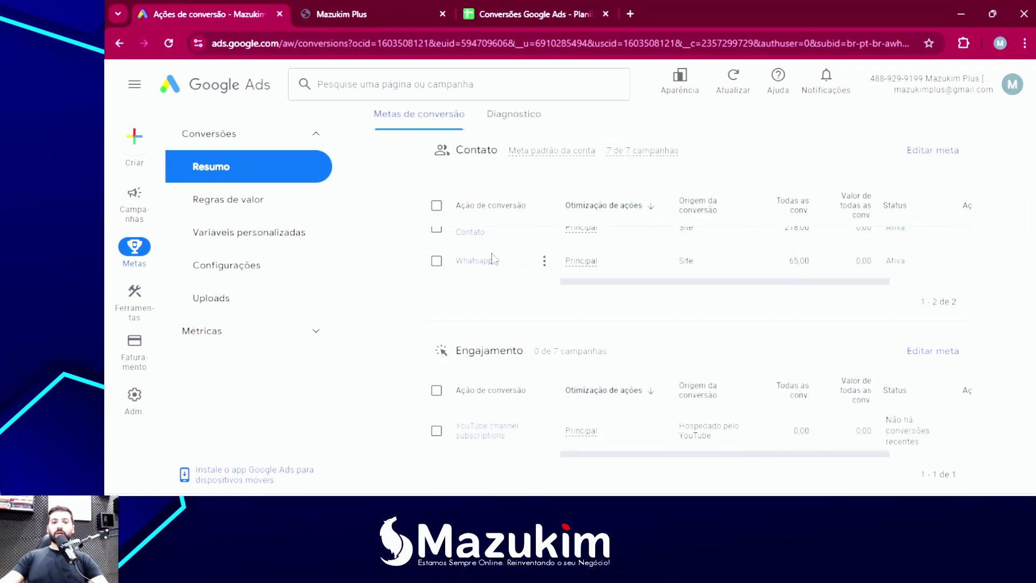
scroll(504, 291, up, 2)
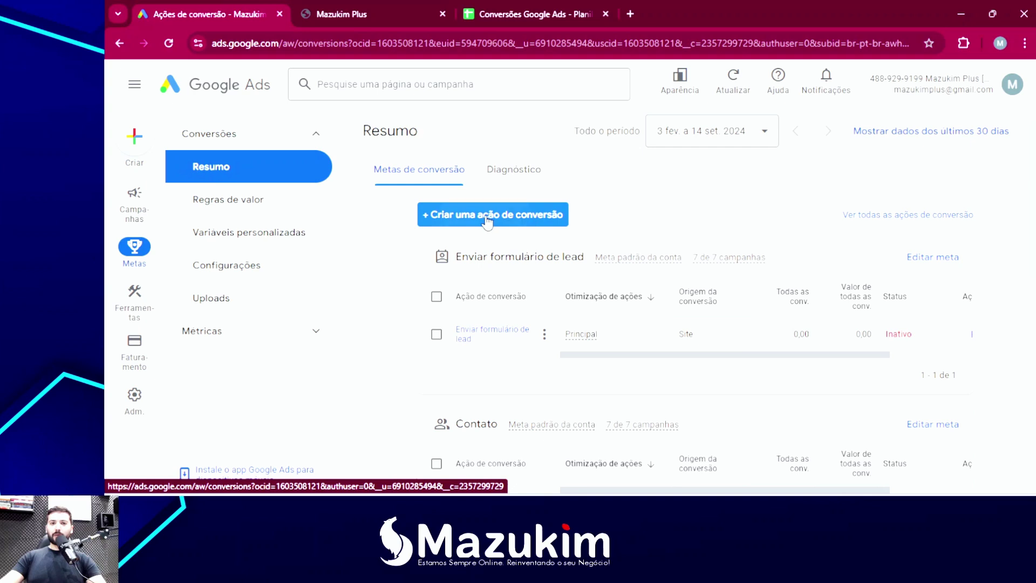
Create a conversion action via Importação from 'CRMs, arquivos ou outras fontes de dados', tracking click conversions.
click(488, 221)
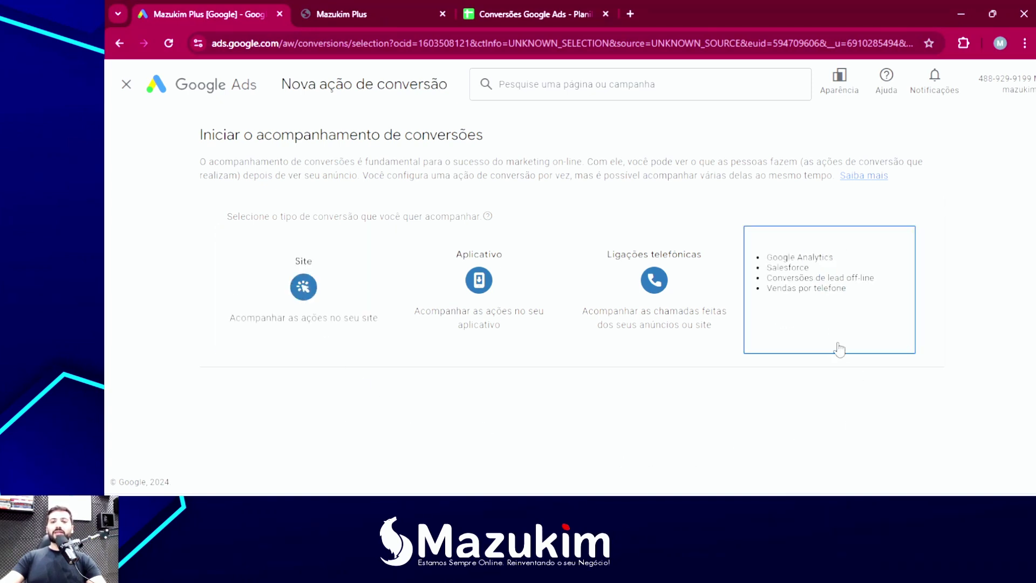
click(854, 321)
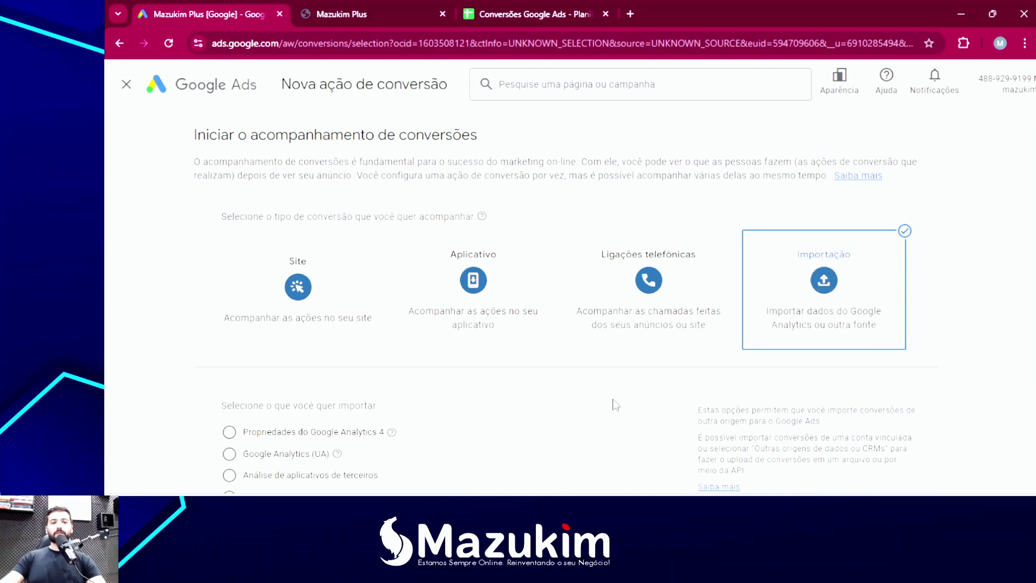
scroll(615, 405, down, 1)
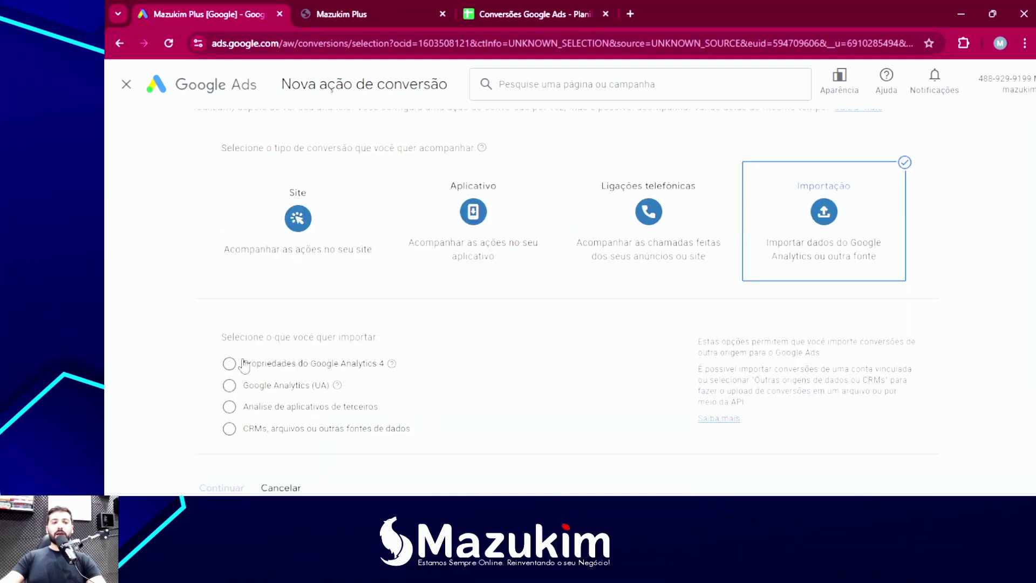
scroll(237, 372, down, 1)
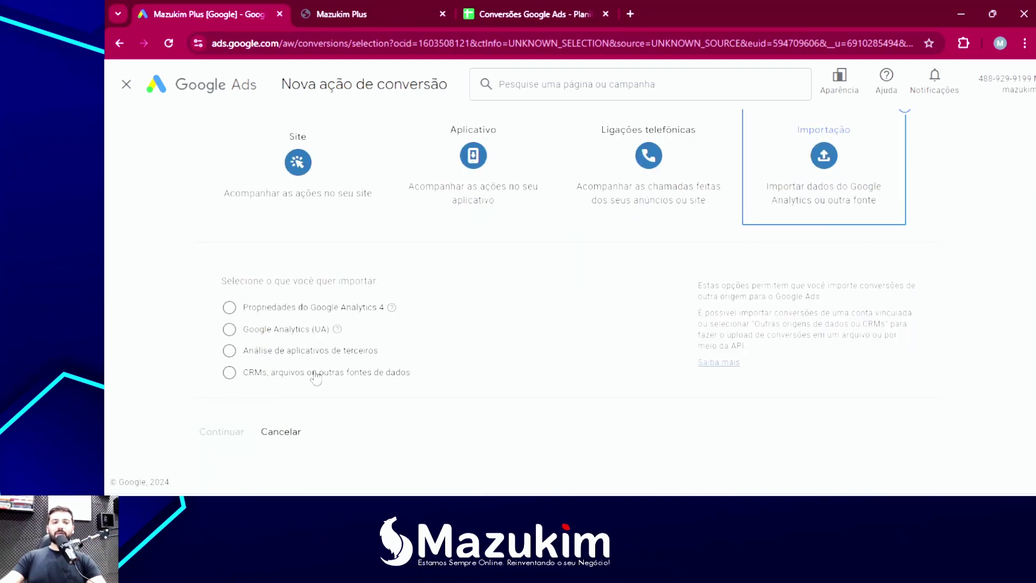
click(272, 377)
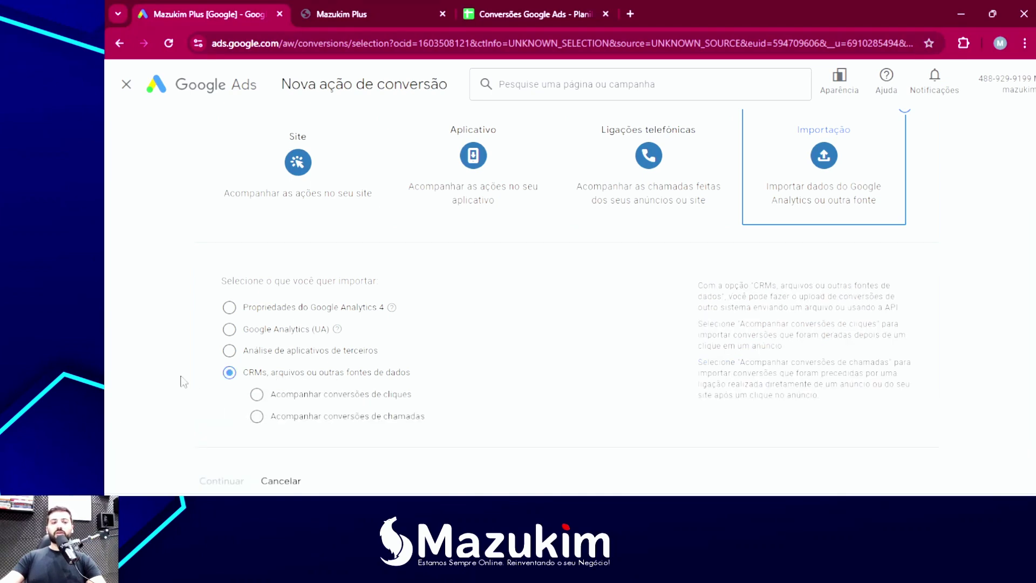
scroll(183, 377, down, 1)
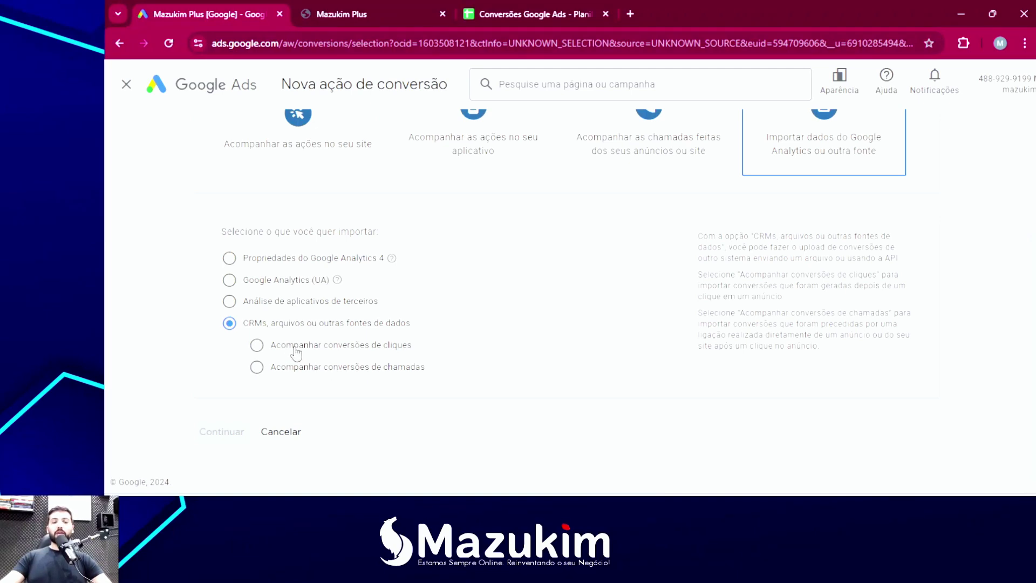
click(319, 352)
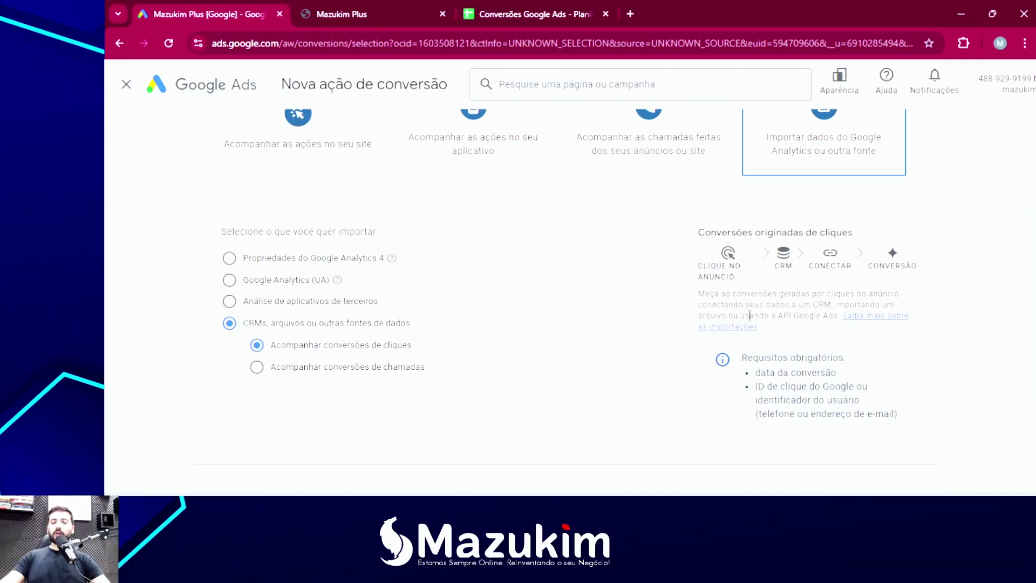
Highlight the description about importing conversions by file or Google API.
drag(835, 306, 813, 316)
click(761, 314)
click(802, 318)
scroll(382, 354, down, 3)
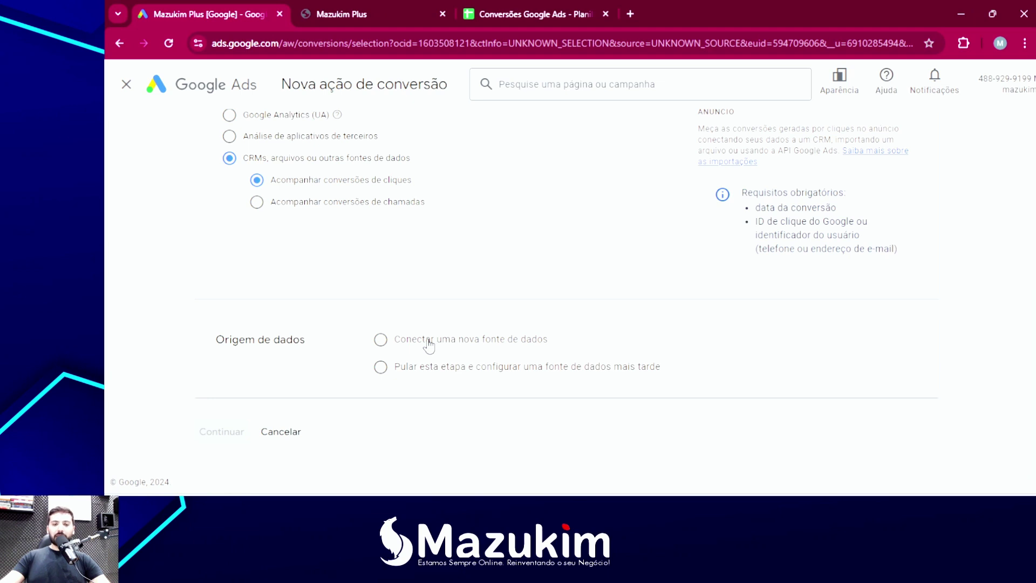
Select 'Conectar uma nova fonte de dados' under Origem de dados and view the featured products.
click(429, 343)
scroll(429, 345, down, 4)
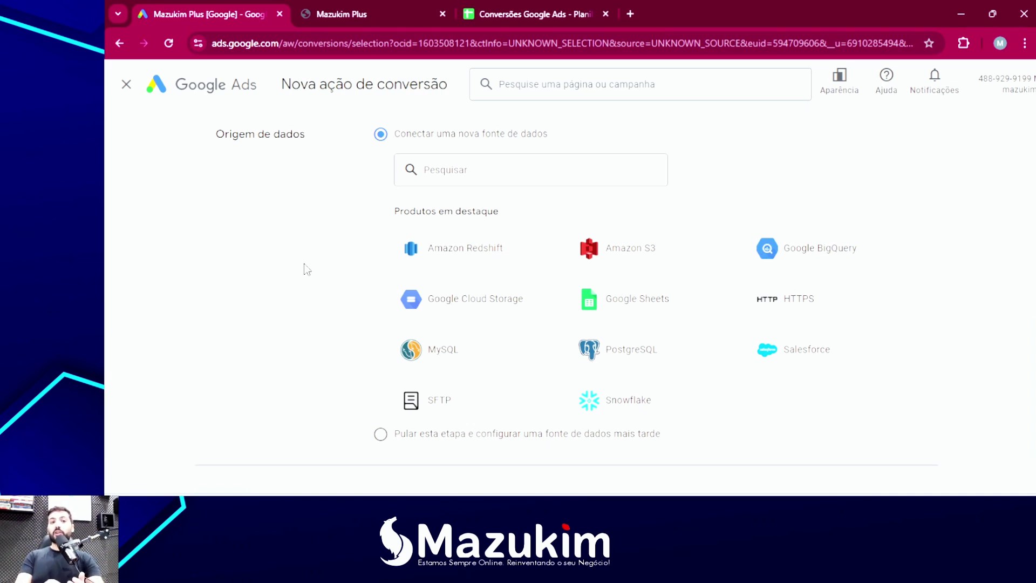
On the Mazukim Plus page, step through the course-simulation form until all fields show.
click(346, 13)
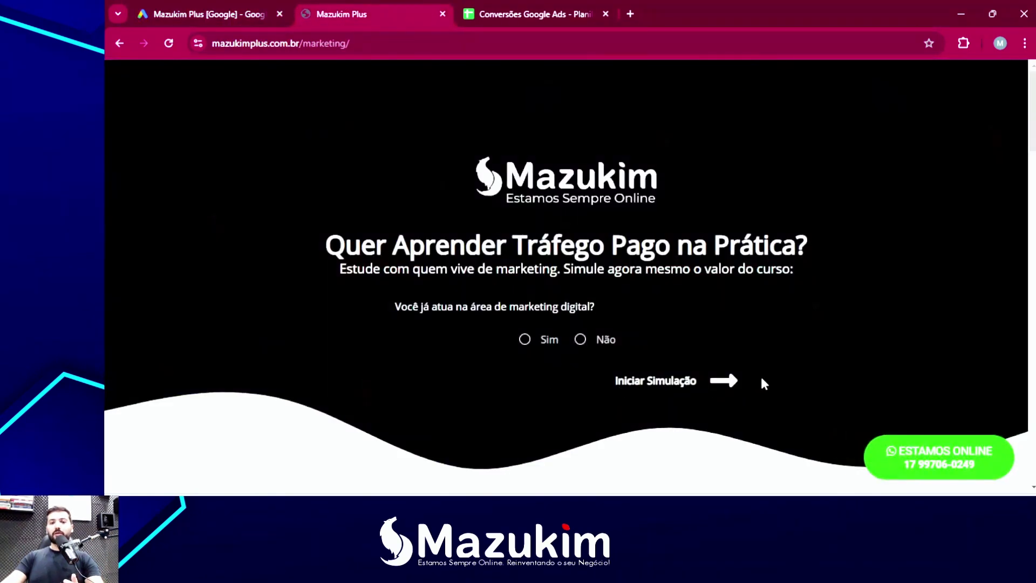
click(736, 388)
click(729, 404)
click(717, 382)
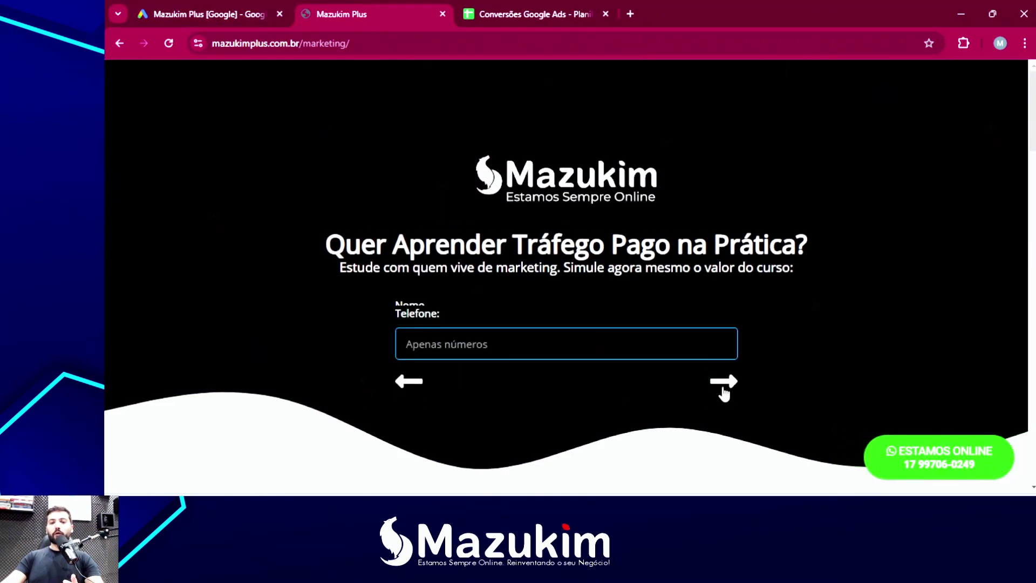
click(725, 387)
click(725, 384)
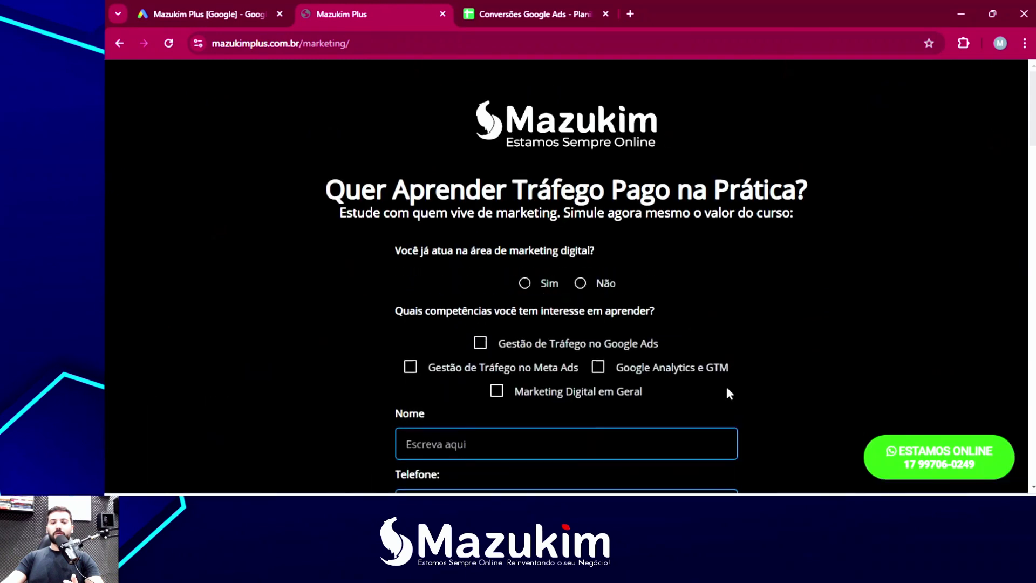
scroll(522, 306, down, 2)
scroll(522, 306, down, 3)
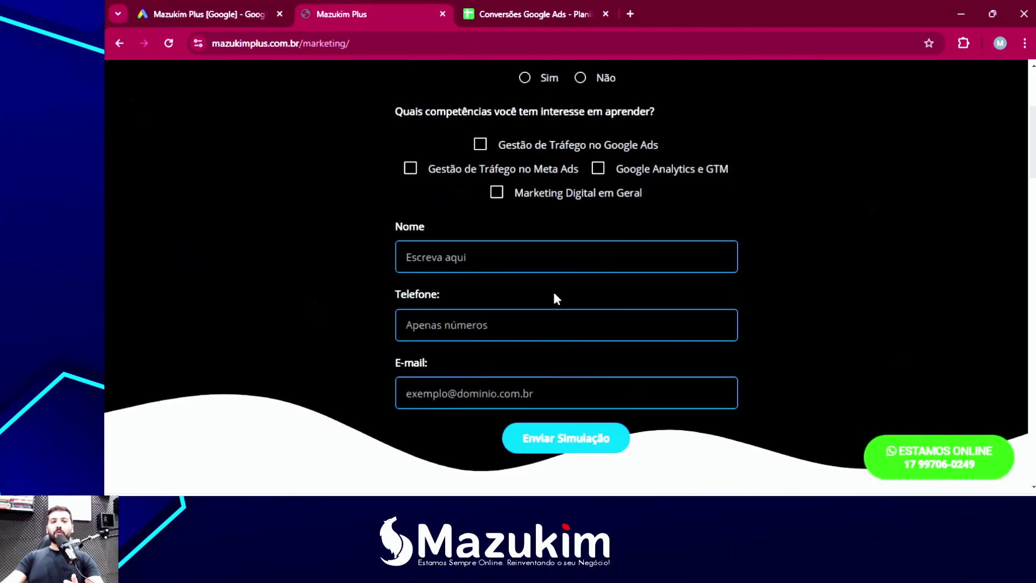
Check the form's Telefone, E-mail and Nome fields, then return to the Google Ads tab.
click(462, 324)
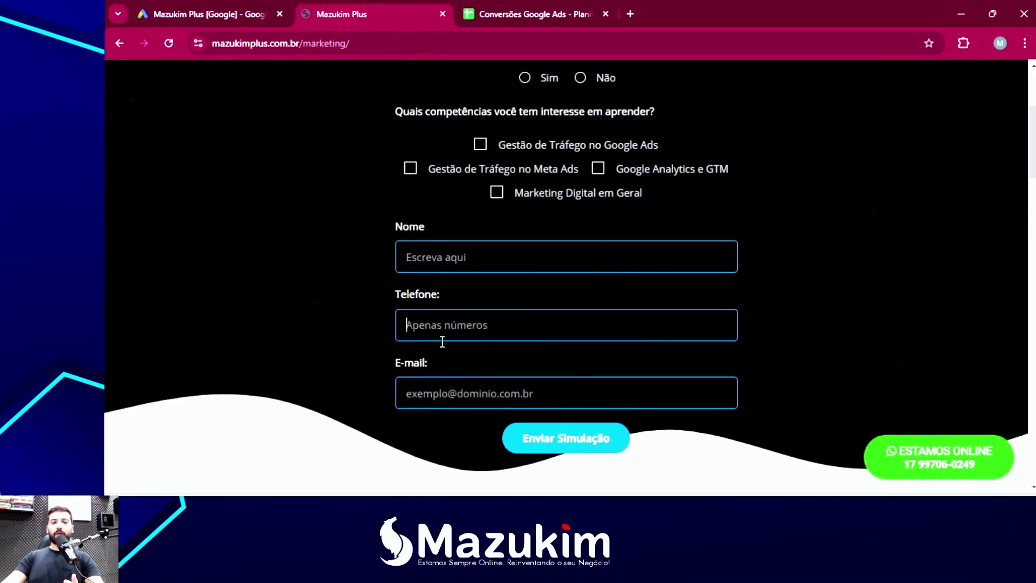
click(428, 393)
click(439, 256)
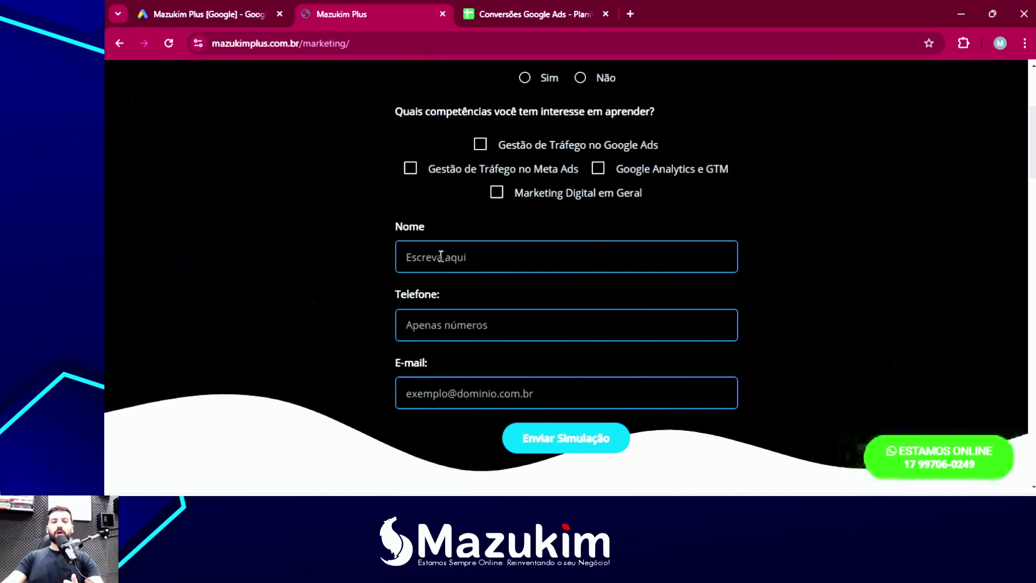
click(324, 246)
scroll(564, 235, up, 1)
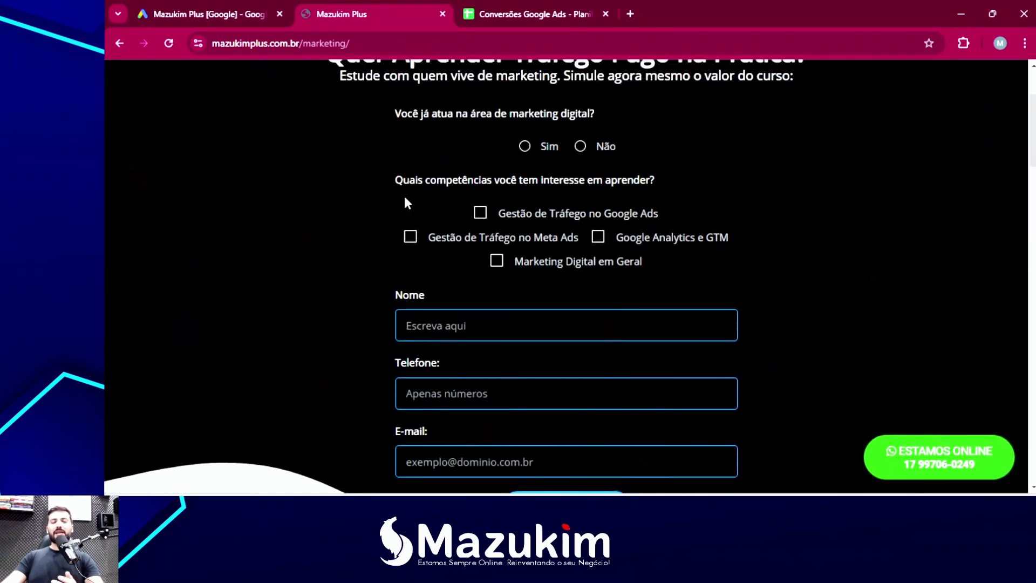
key(ctrl+shift+Tab)
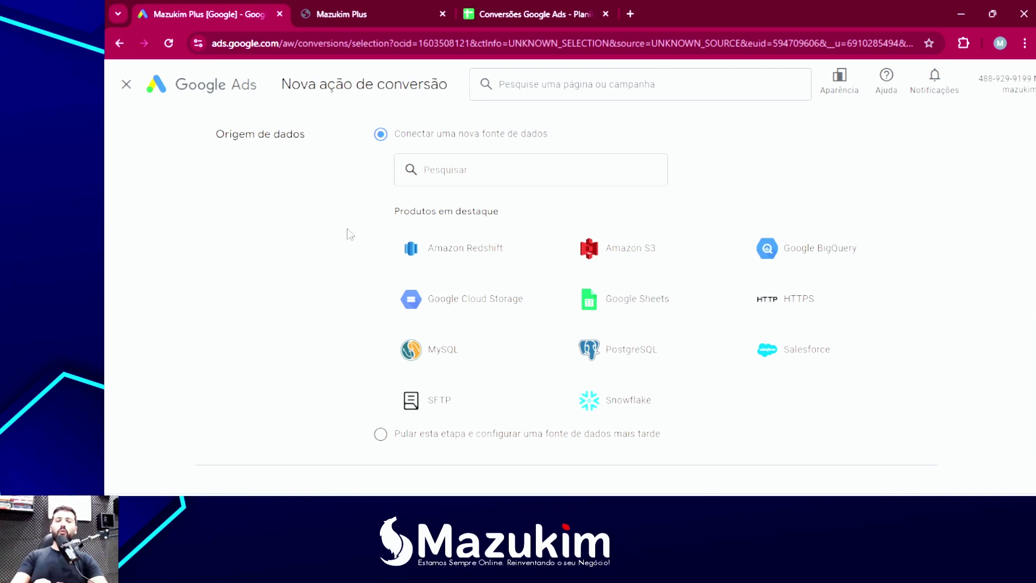
In the Conversões Google Ads sheet, zoom in to inspect the conversion_event_time and hashed_email columns.
click(529, 14)
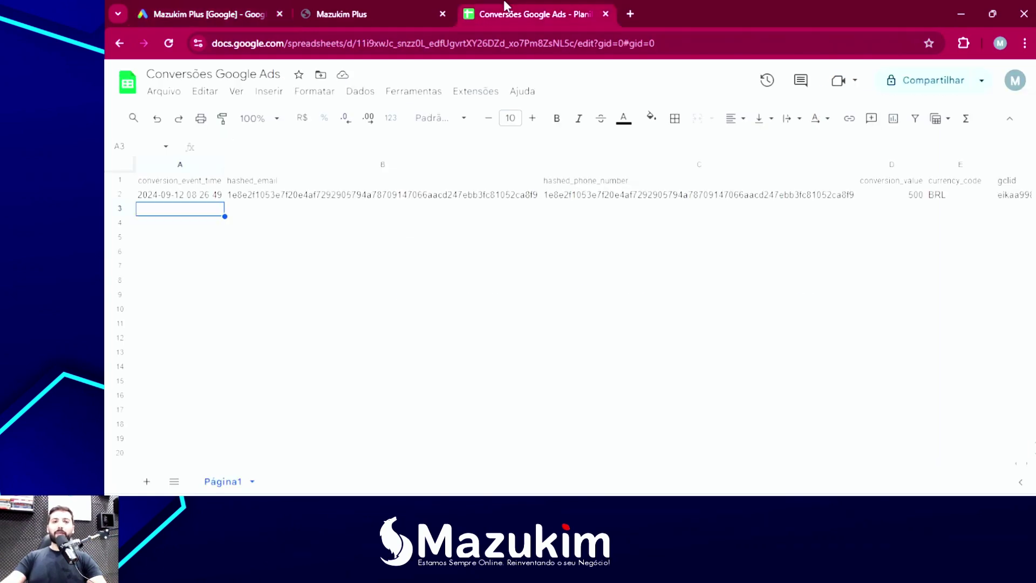
key(ctrl+equal)
key(ctrl+equal)
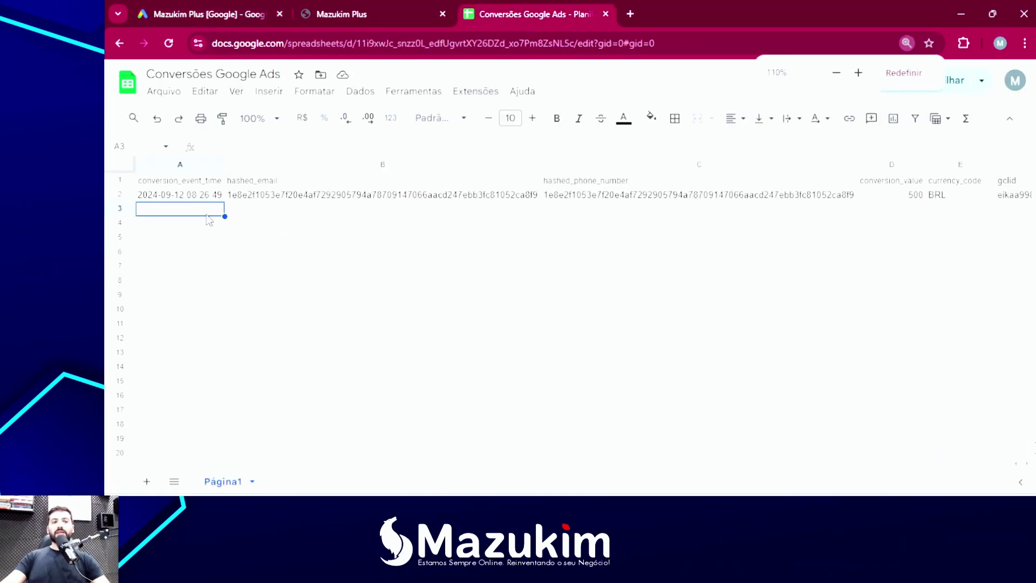
click(186, 216)
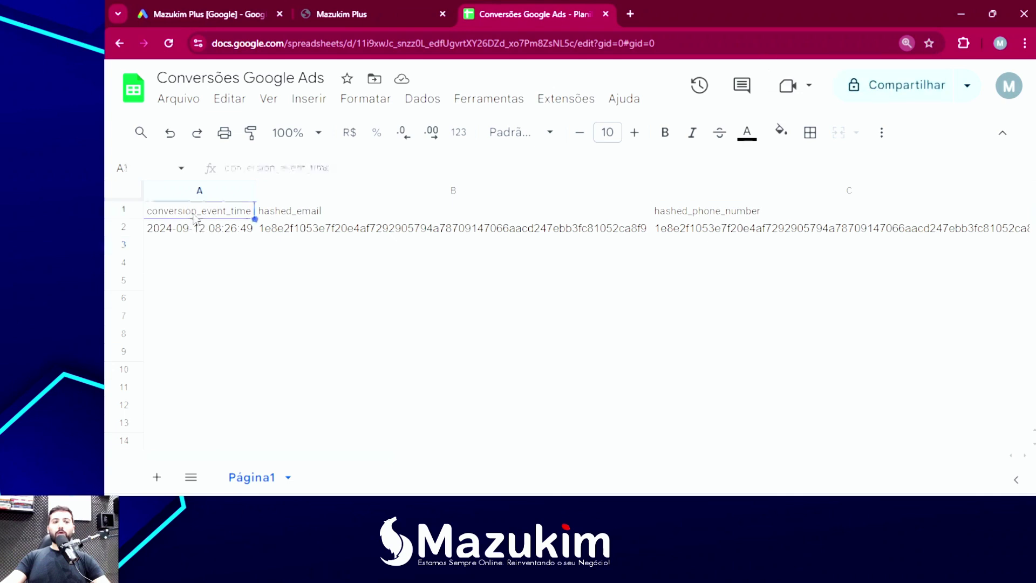
click(214, 231)
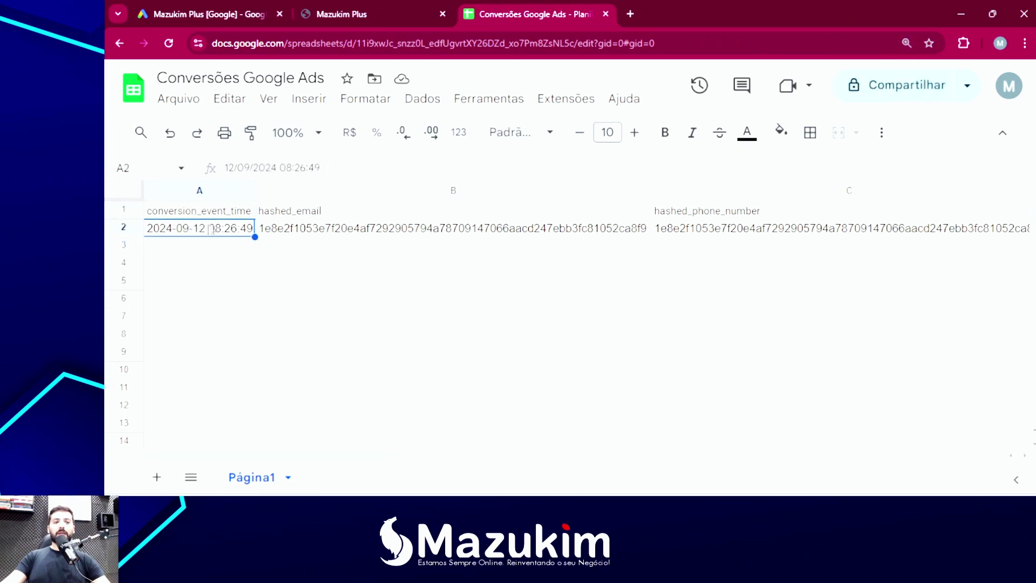
click(203, 217)
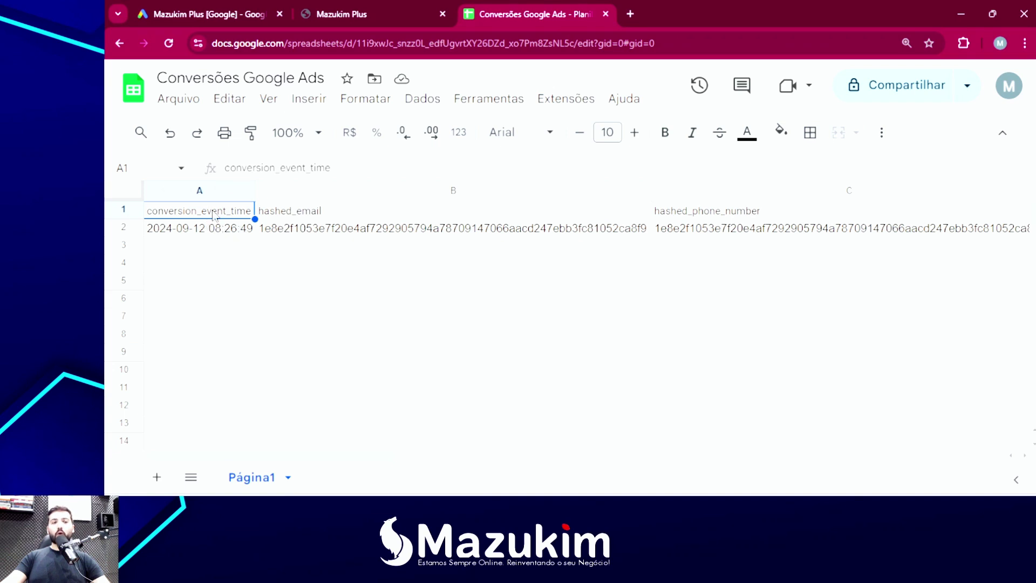
click(197, 233)
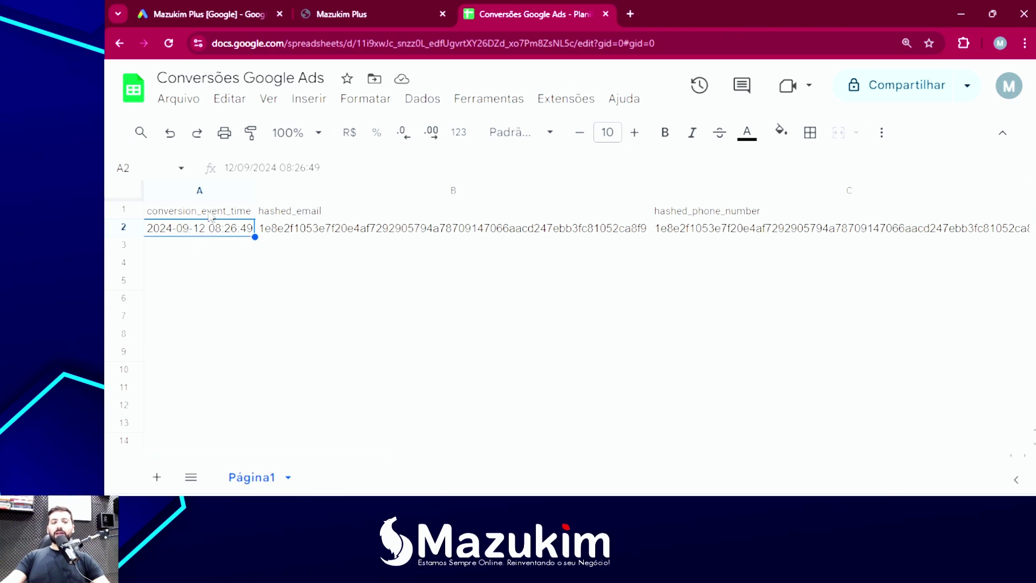
click(210, 214)
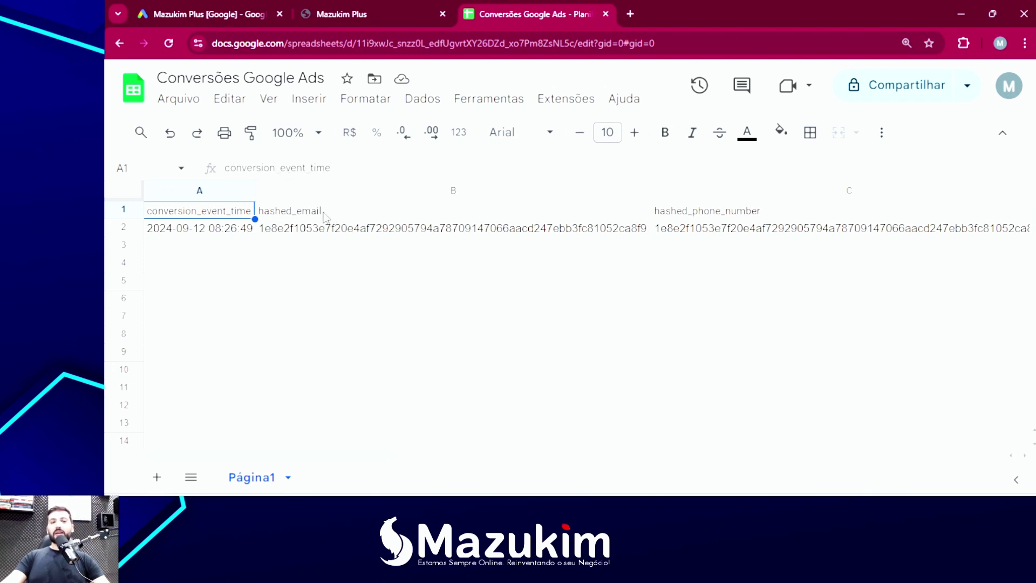
click(326, 216)
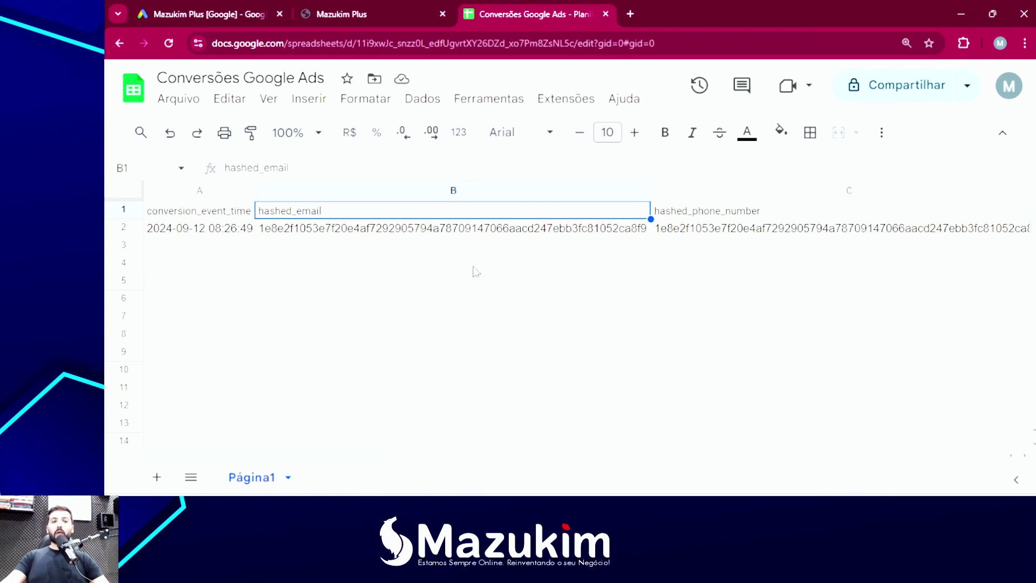
key(ctrl+minus)
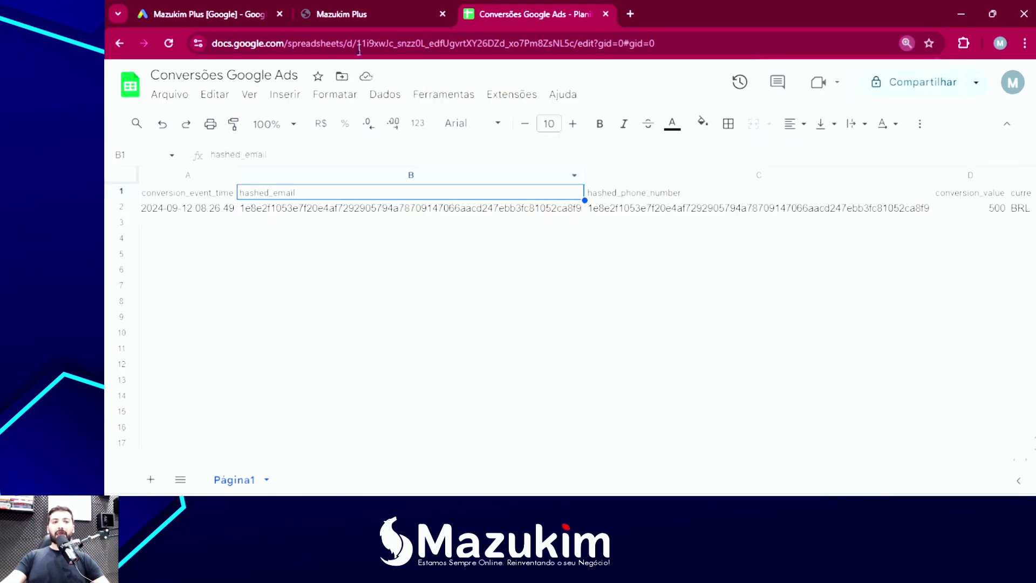
Check row 2's timestamp, hashed email and hashed phone values, then return to Google Ads.
click(225, 13)
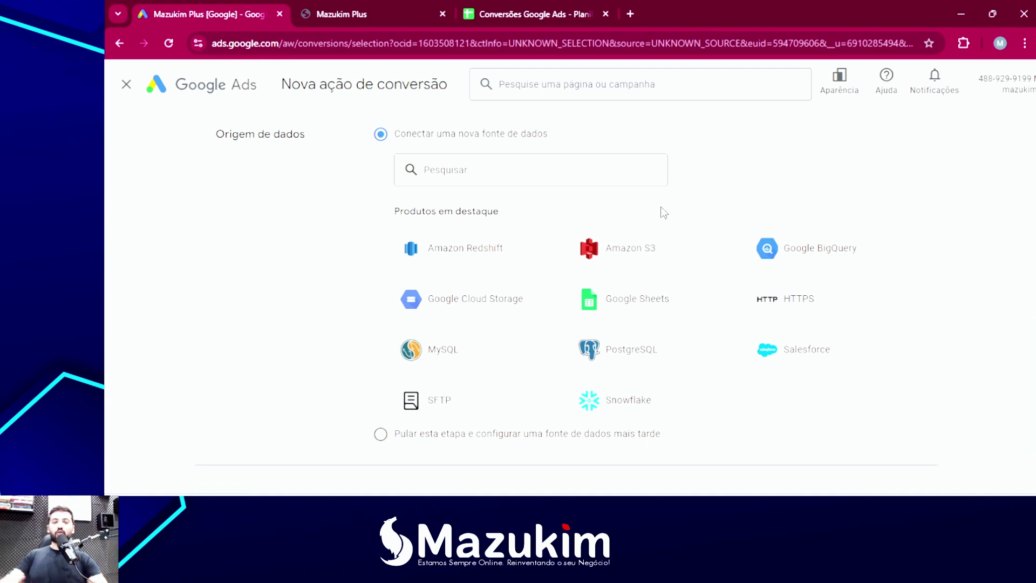
click(410, 5)
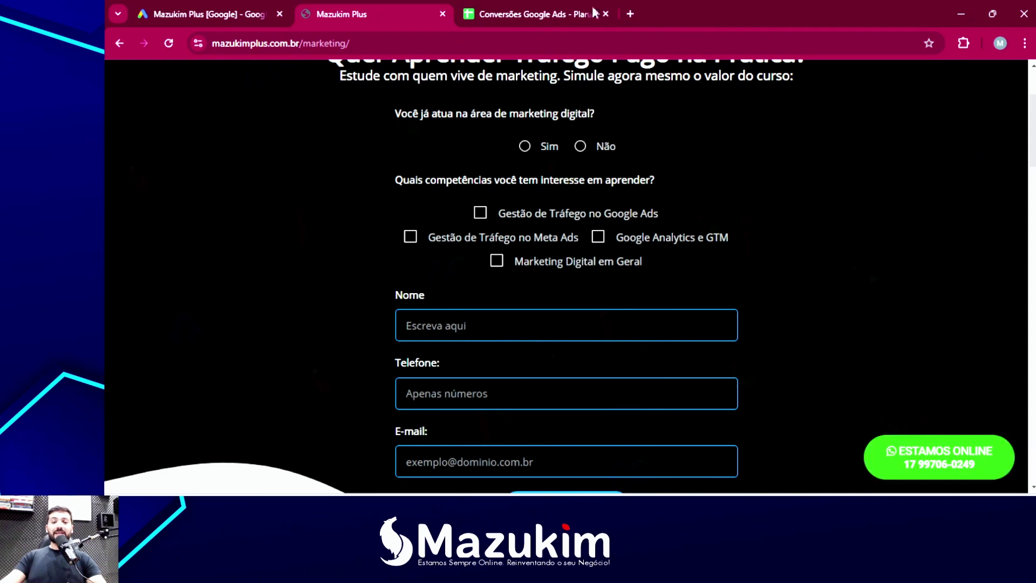
click(561, 12)
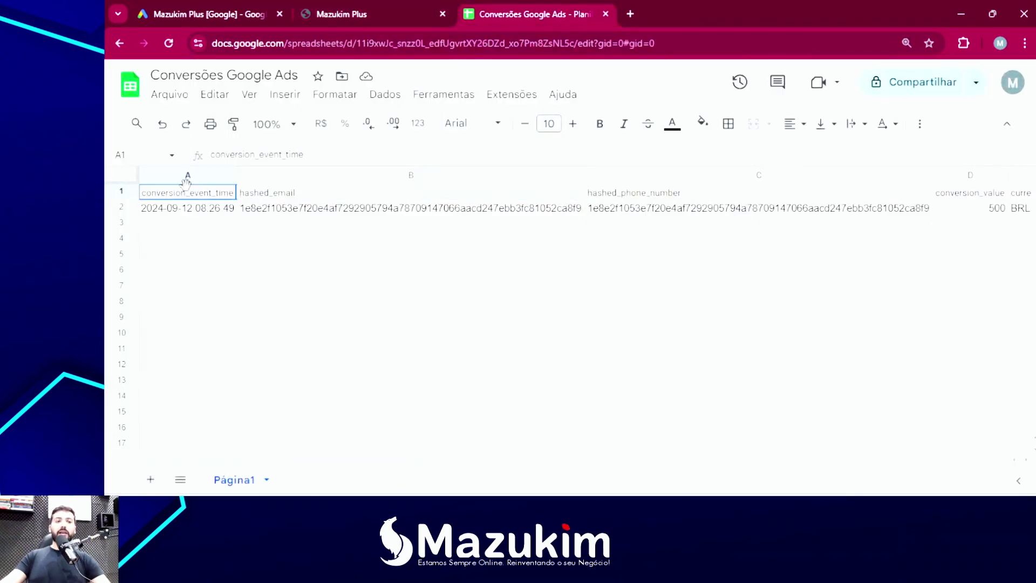
click(197, 208)
click(351, 212)
click(589, 207)
click(588, 256)
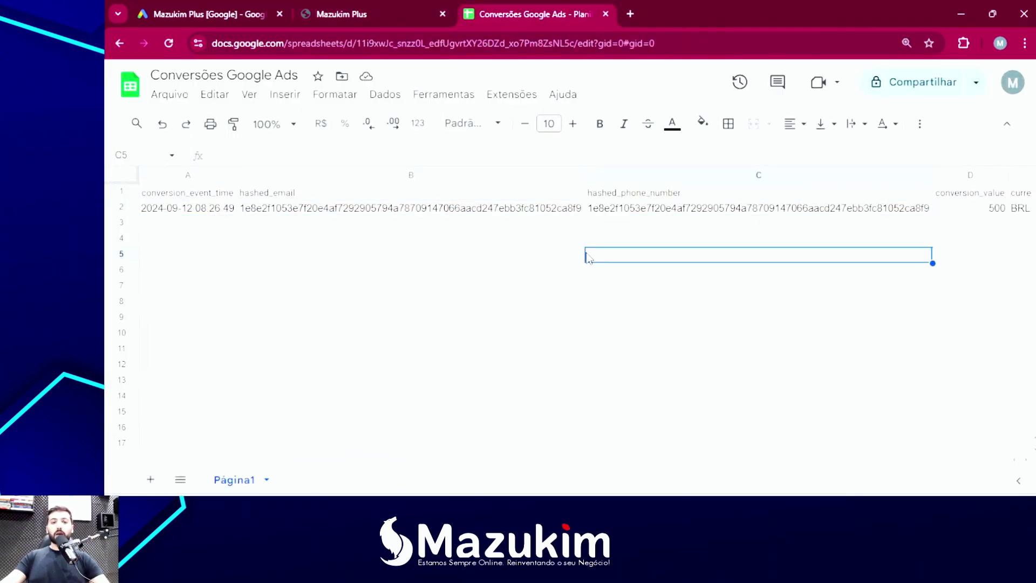
click(566, 239)
click(241, 12)
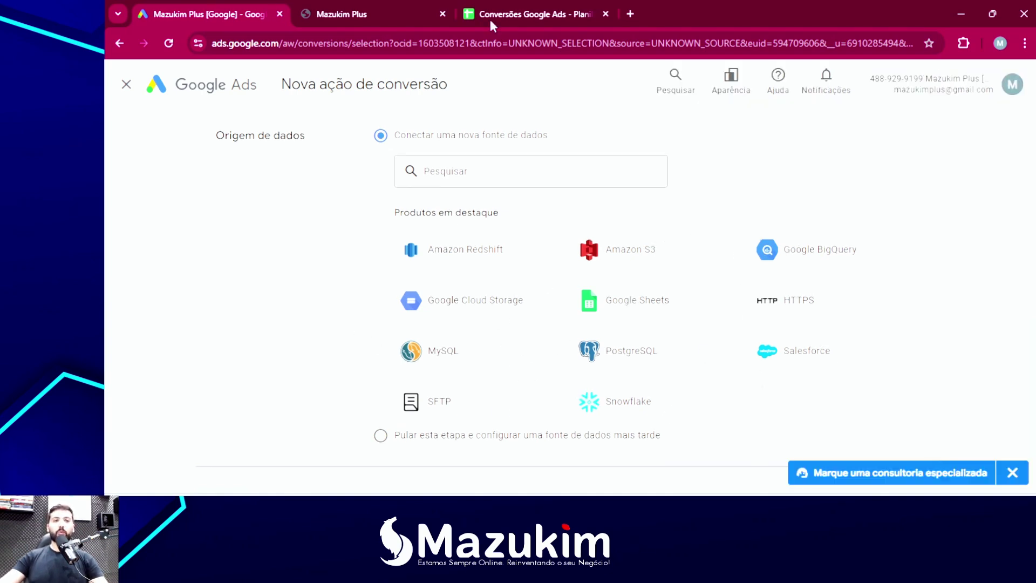
click(400, 12)
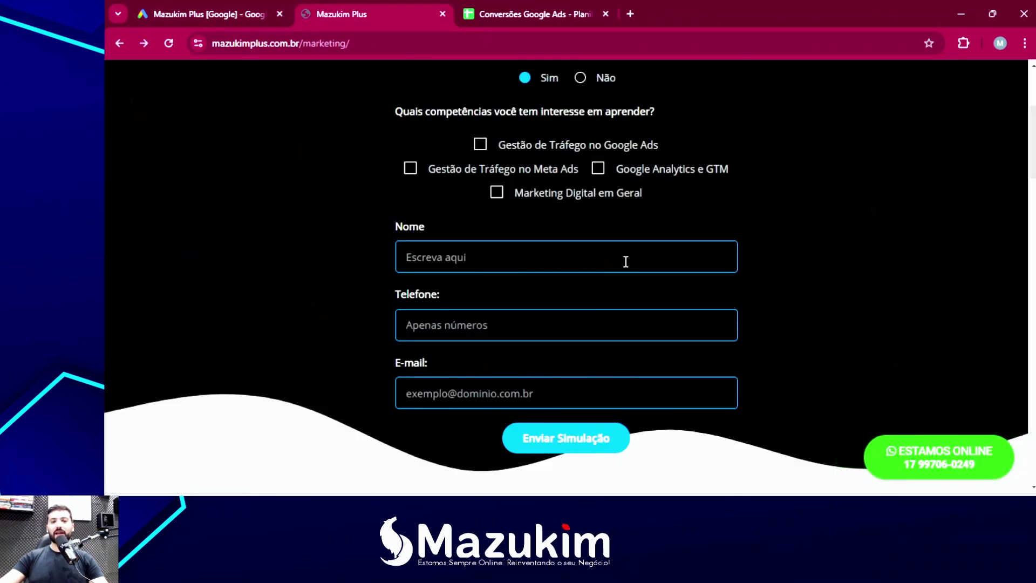
scroll(631, 270, up, 4)
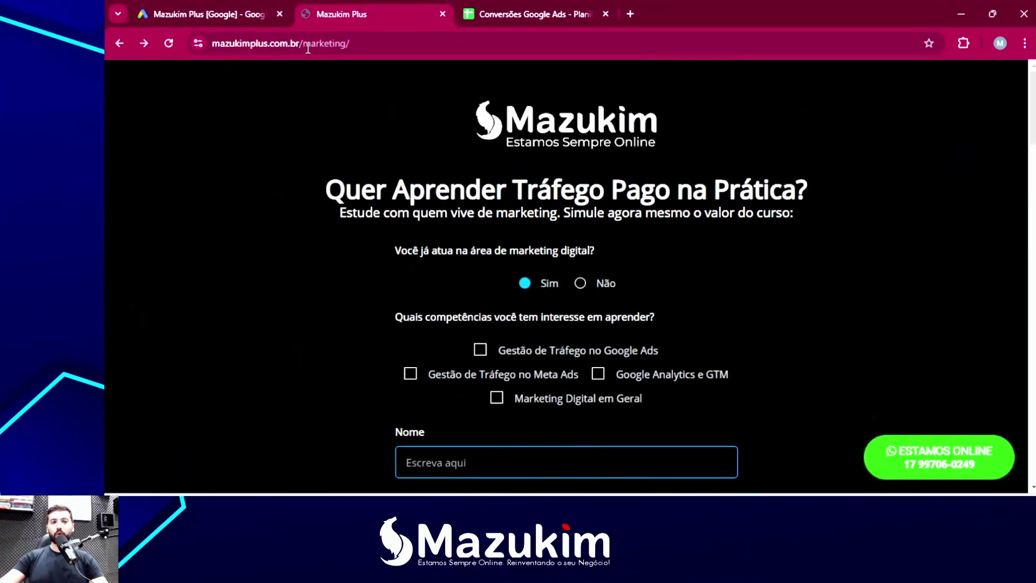
scroll(539, 257, down, 3)
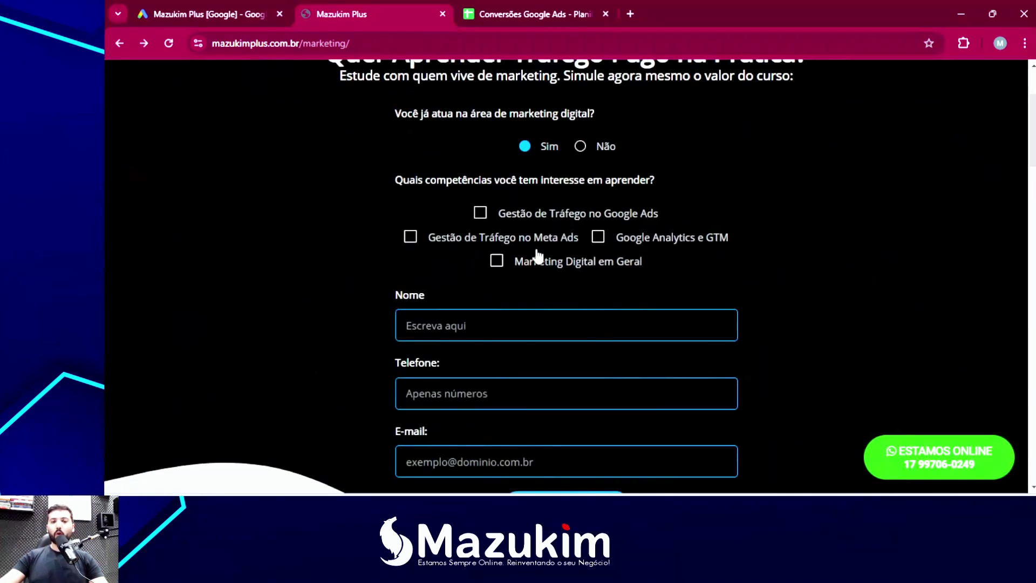
scroll(545, 167, down, 3)
scroll(513, 270, down, 1)
scroll(539, 264, up, 2)
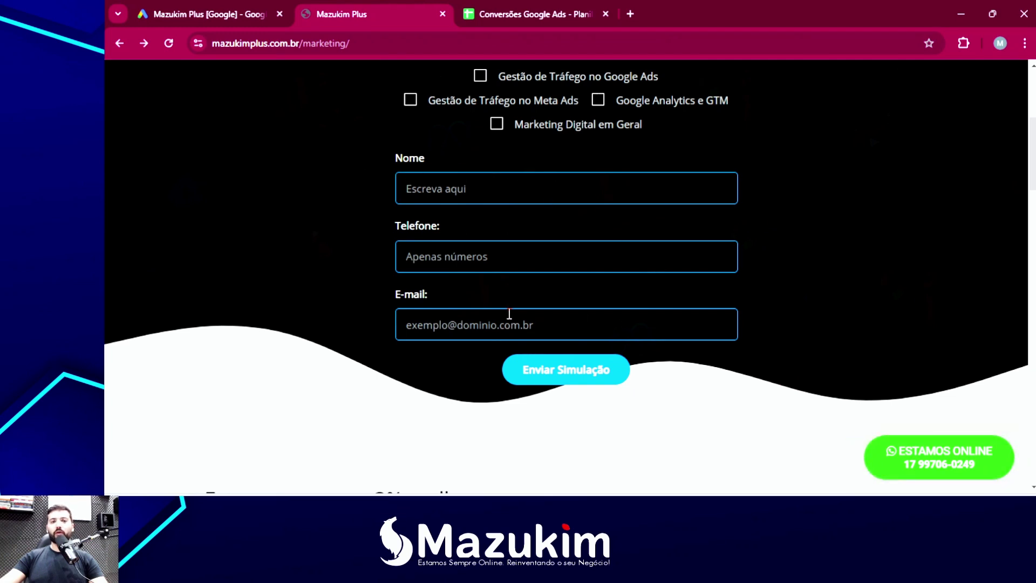
scroll(509, 313, up, 4)
scroll(582, 304, down, 2)
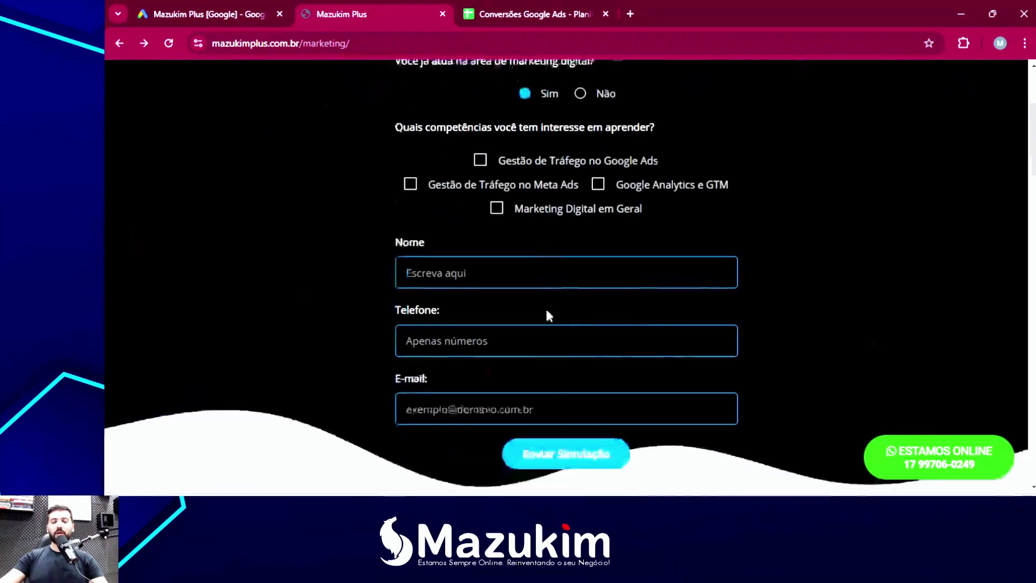
click(451, 323)
click(442, 397)
click(362, 327)
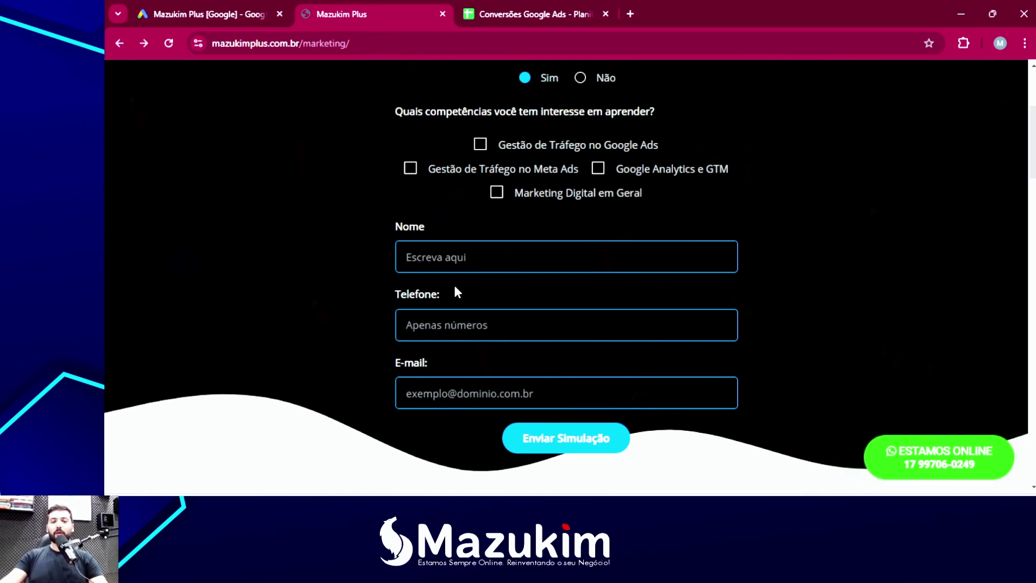
click(224, 8)
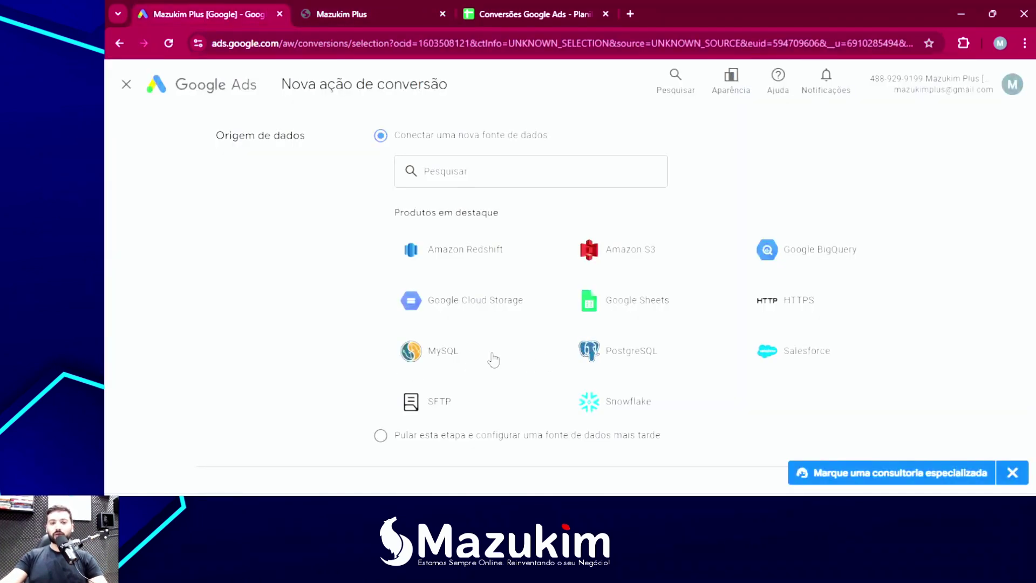
Select and clear the MySQL, Google Sheets and PostgreSQL data-source options in turn.
click(478, 357)
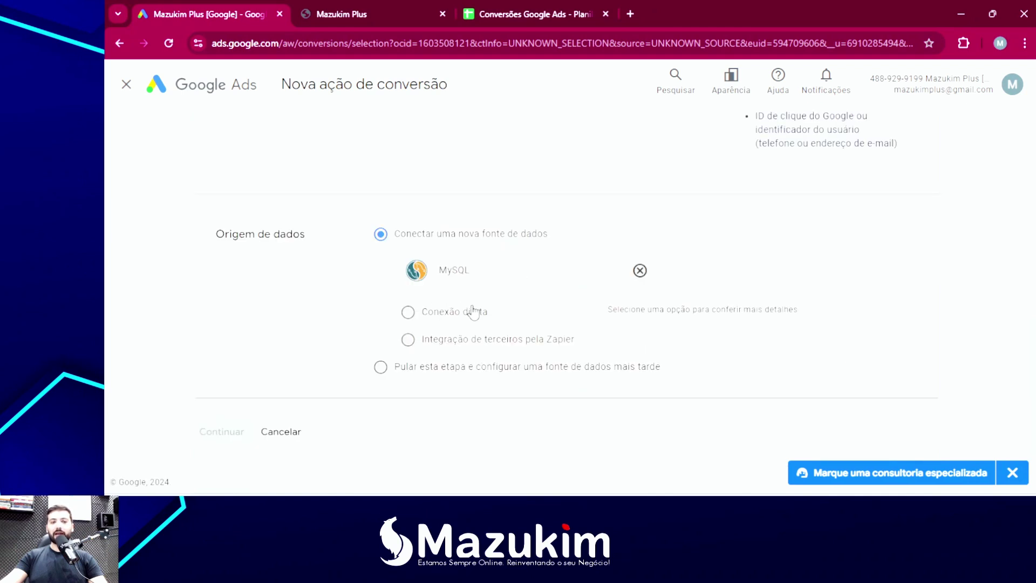
click(644, 266)
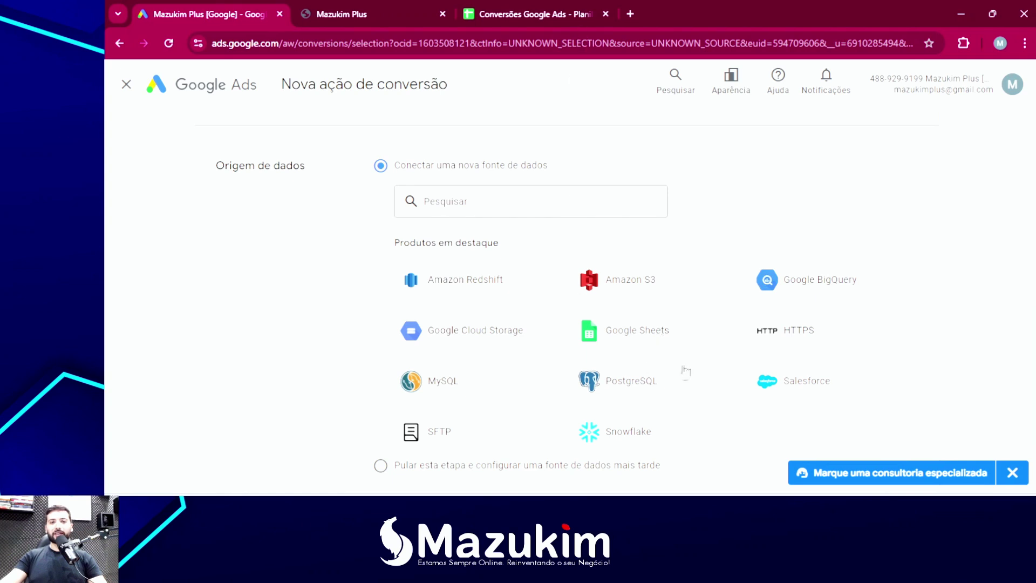
click(648, 332)
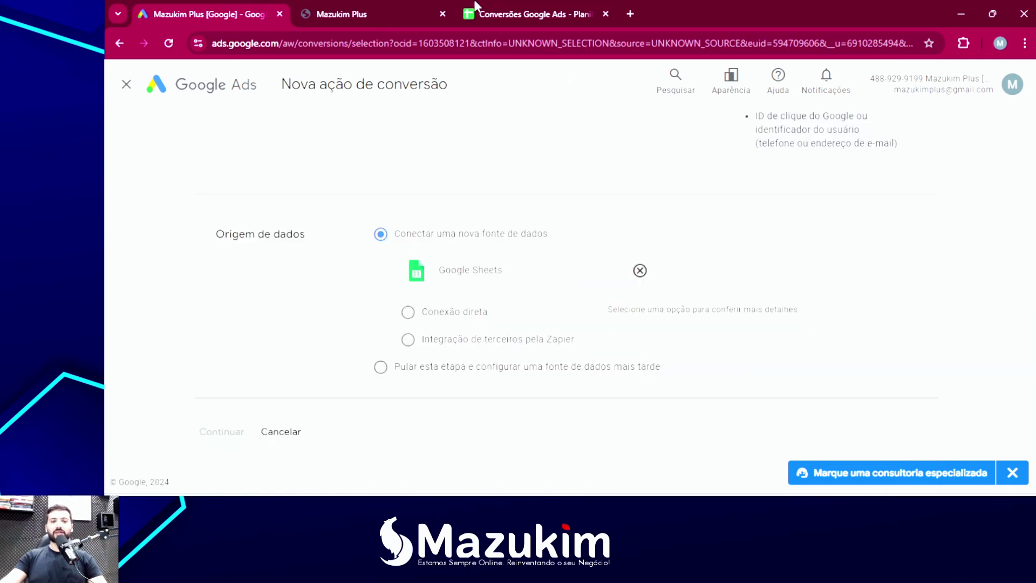
click(477, 8)
click(236, 5)
click(638, 272)
scroll(448, 299, down, 1)
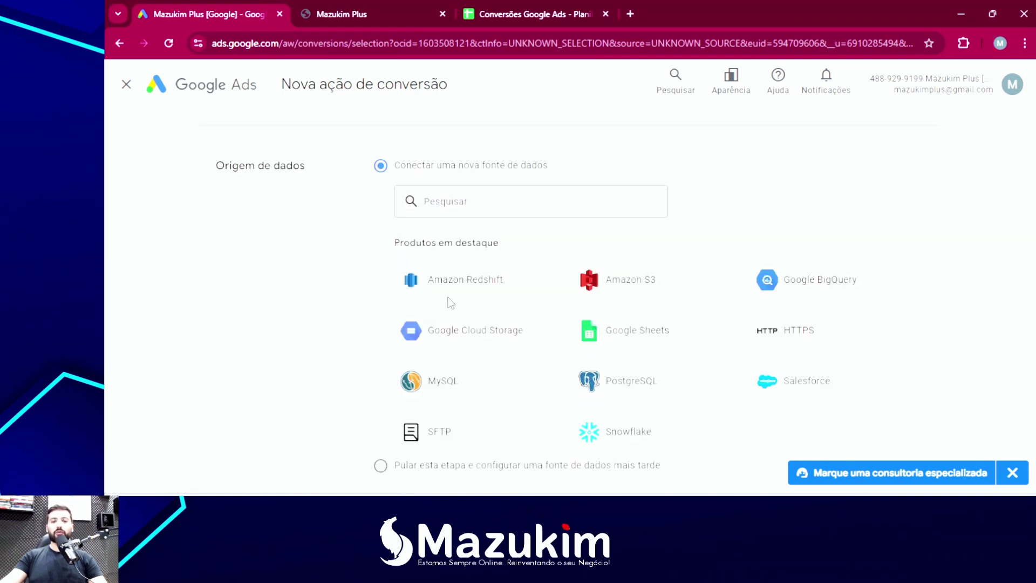
click(615, 384)
click(640, 270)
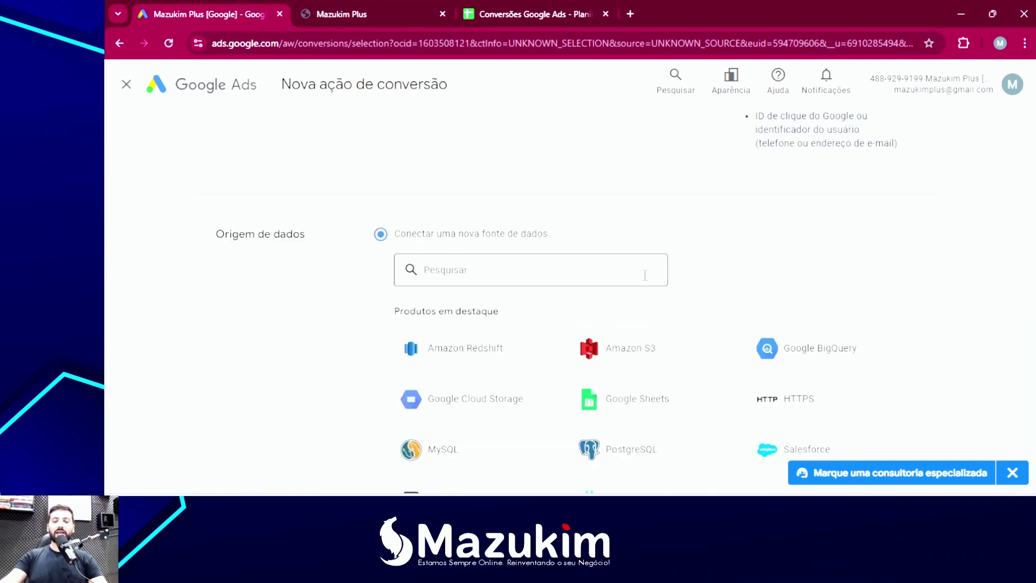
click(358, 12)
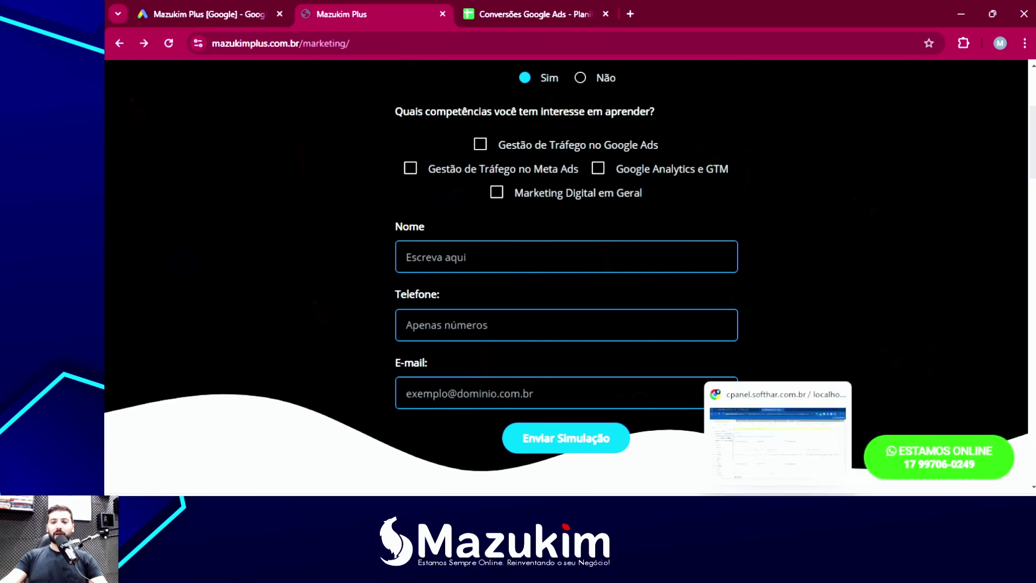
In the phpMyAdmin googleAds table, inspect row 2's conversion time, hashed email and phone hash.
click(774, 398)
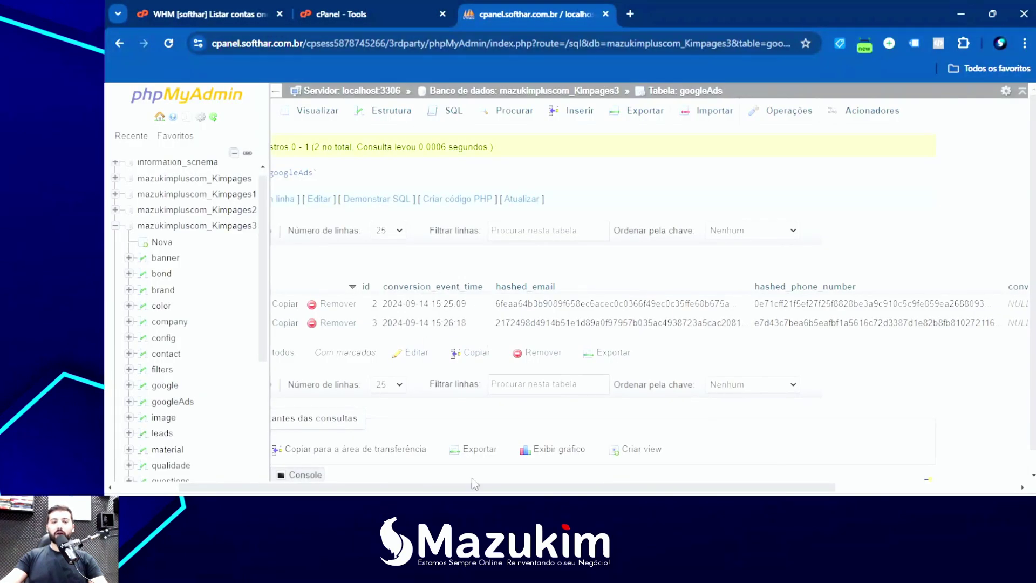
drag(470, 487, 397, 487)
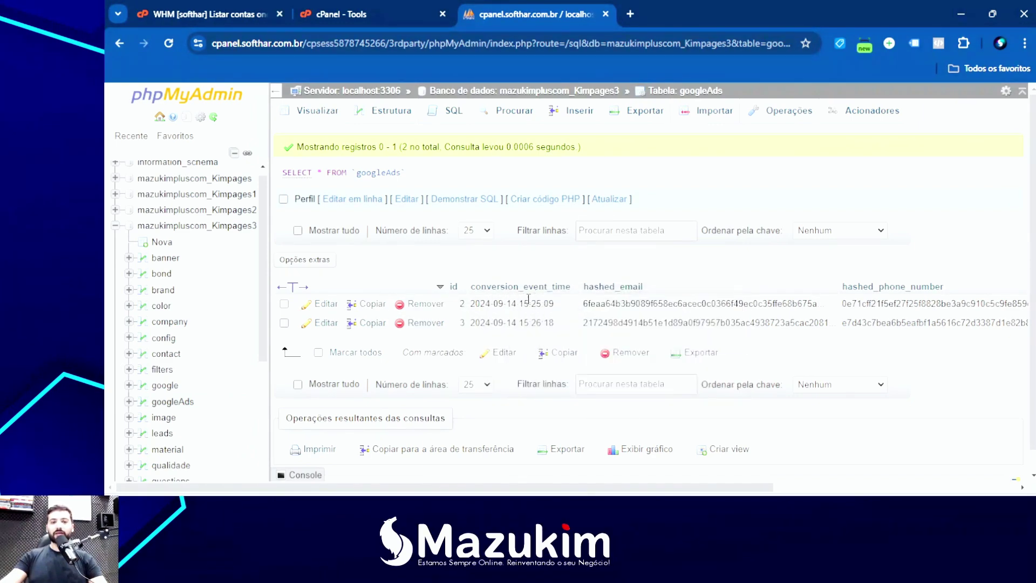
drag(498, 304, 536, 304)
drag(610, 304, 652, 303)
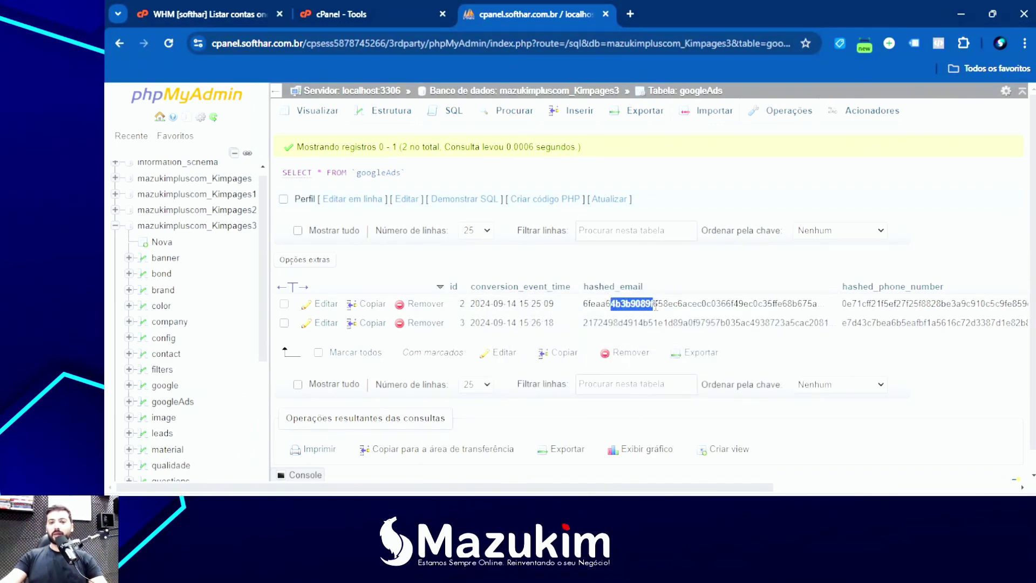
click(697, 423)
drag(491, 487, 582, 487)
drag(761, 304, 791, 304)
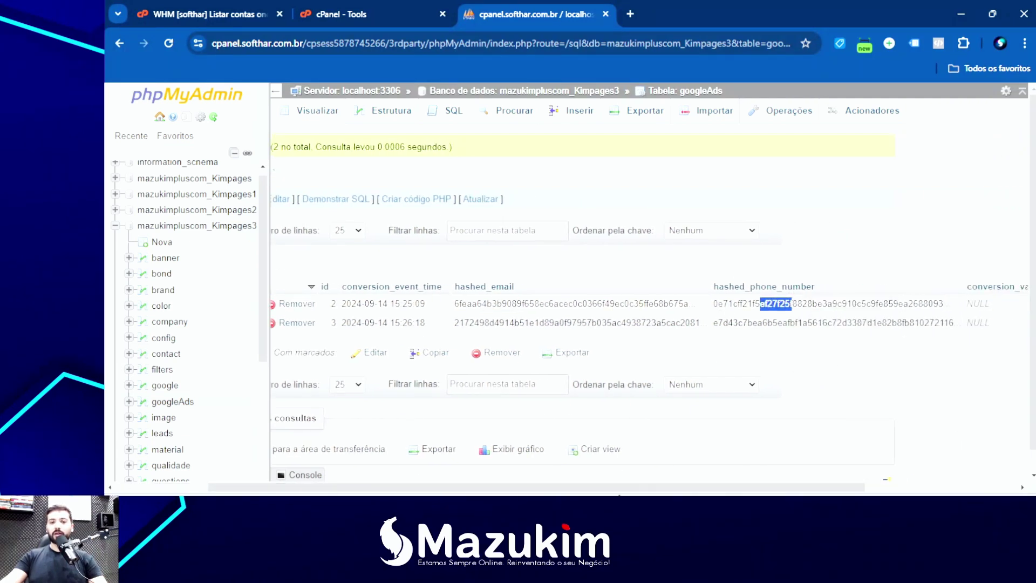
drag(598, 487, 724, 487)
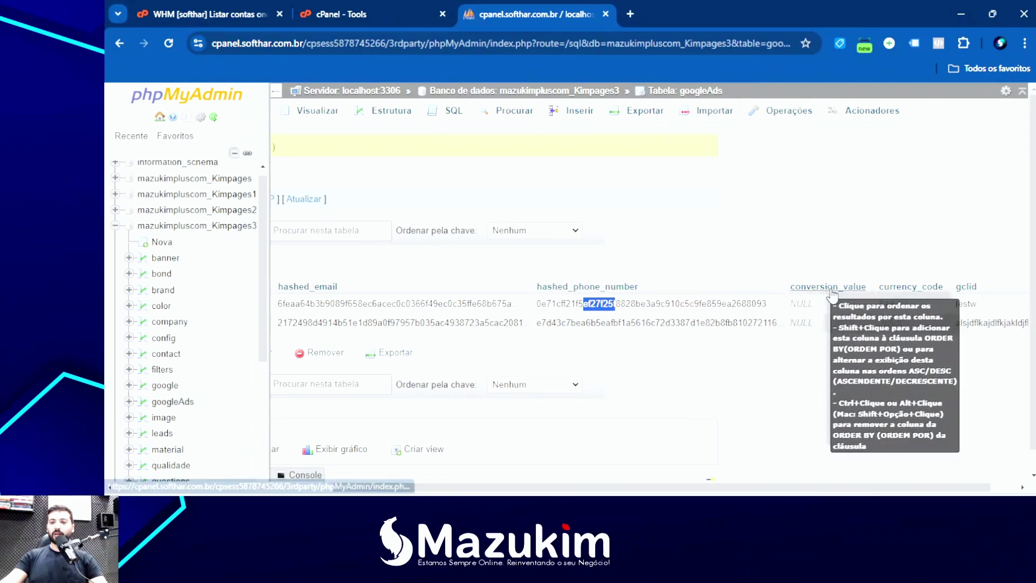
double_click(814, 293)
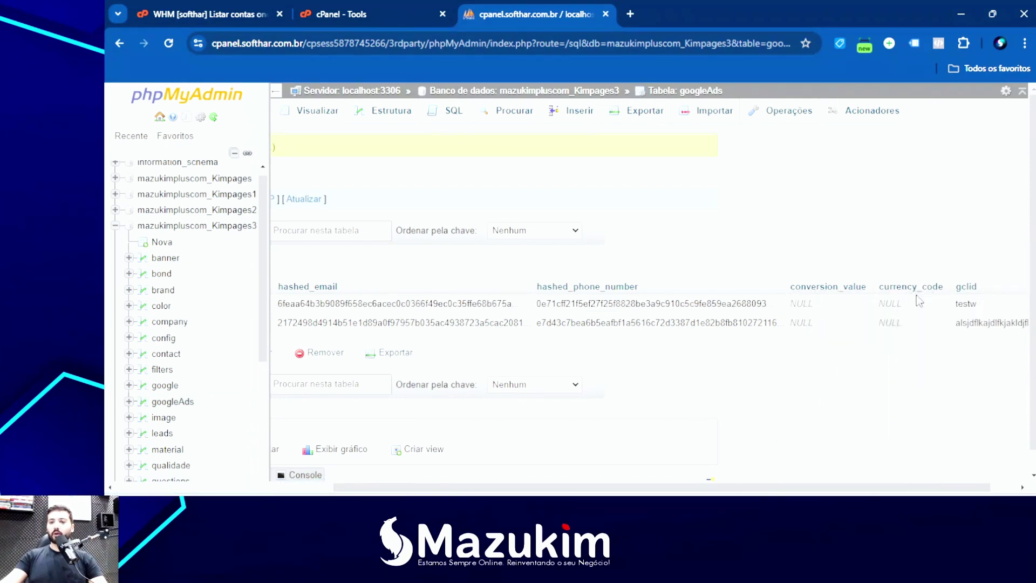
drag(751, 487, 640, 485)
Re-run the googleAds query with Atualizar and bring the Mazukim Plus form window forward.
click(311, 114)
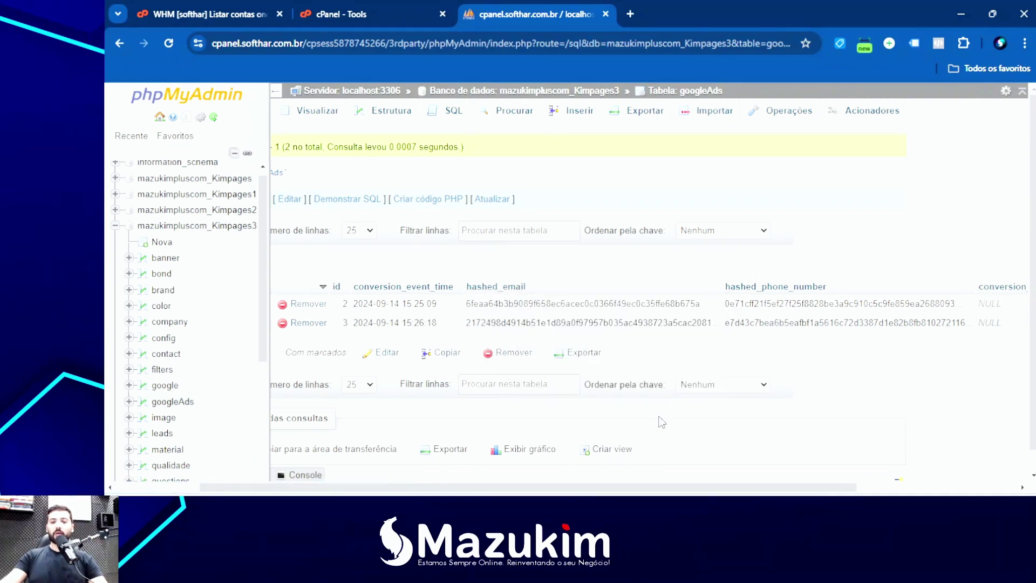
mouse_move(777, 491)
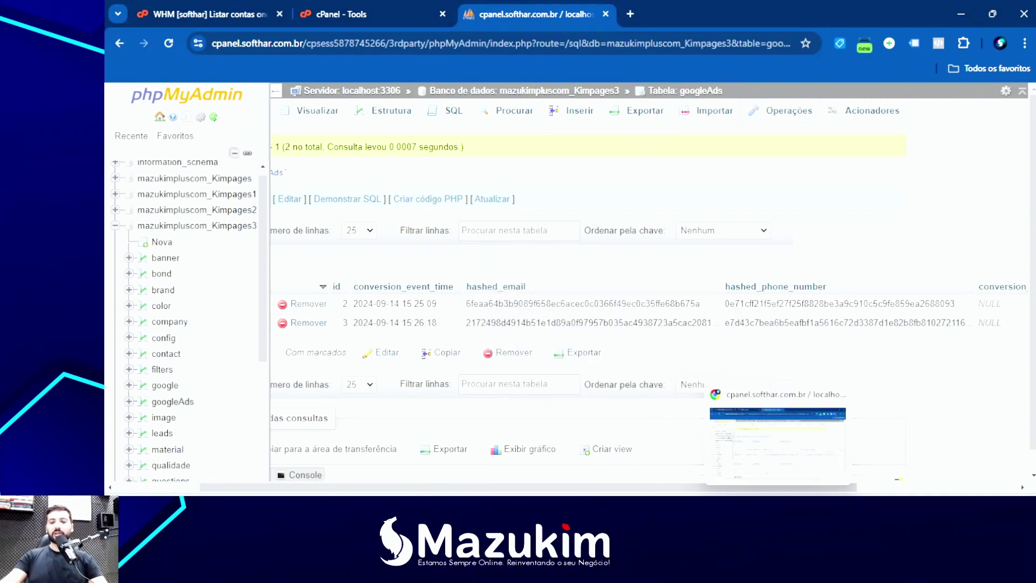
click(672, 435)
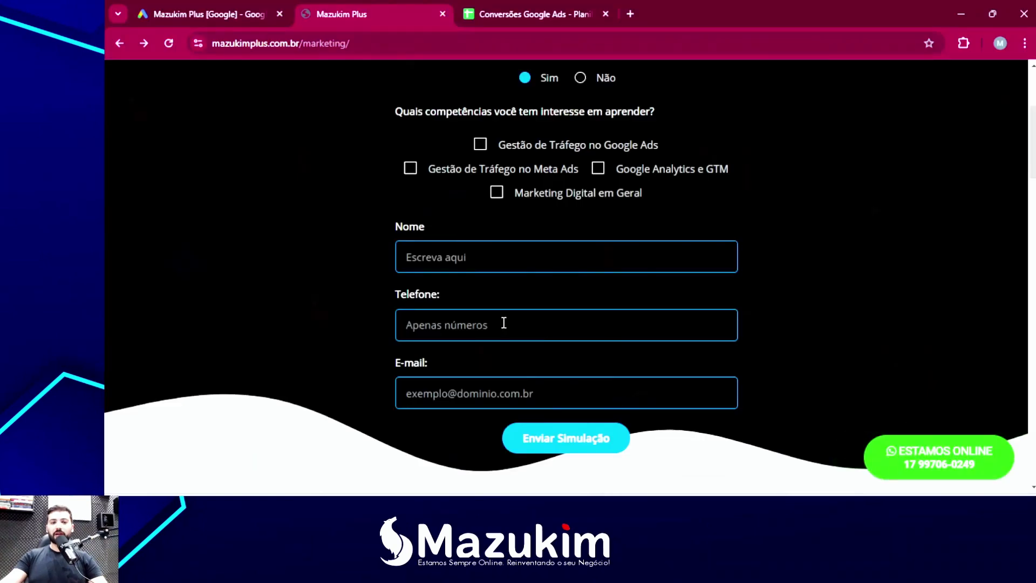
Autofill the form's e-mail and enter a test name and a test phone number, then return to phpMyAdmin.
click(440, 398)
click(538, 442)
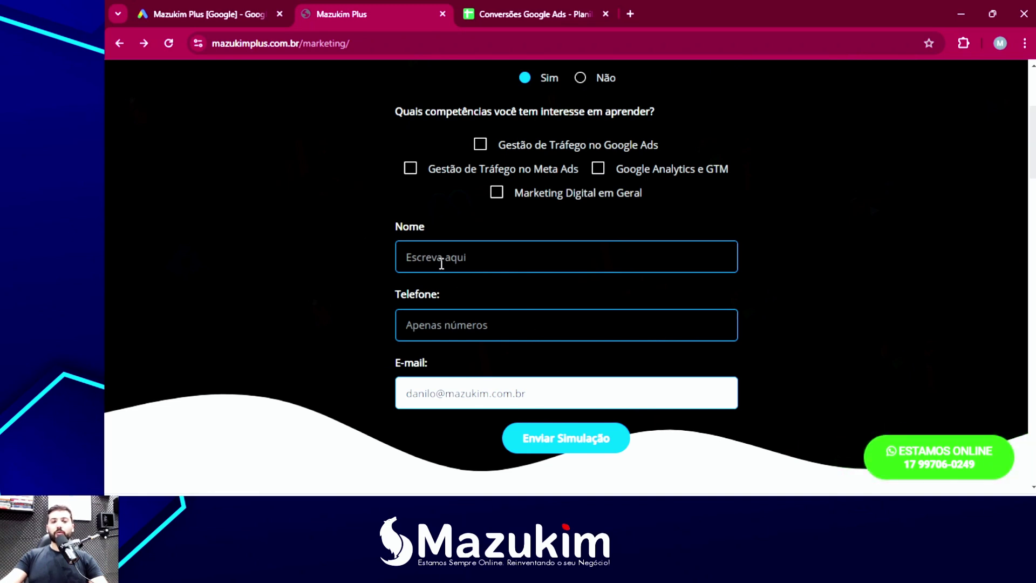
click(414, 257)
text(Danilo)
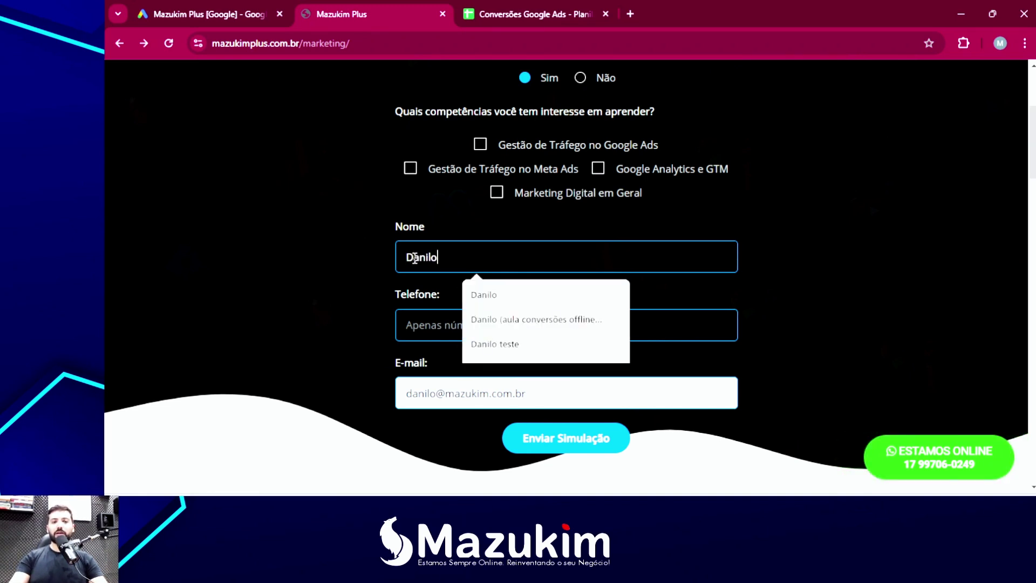
text( Teste em Aula)
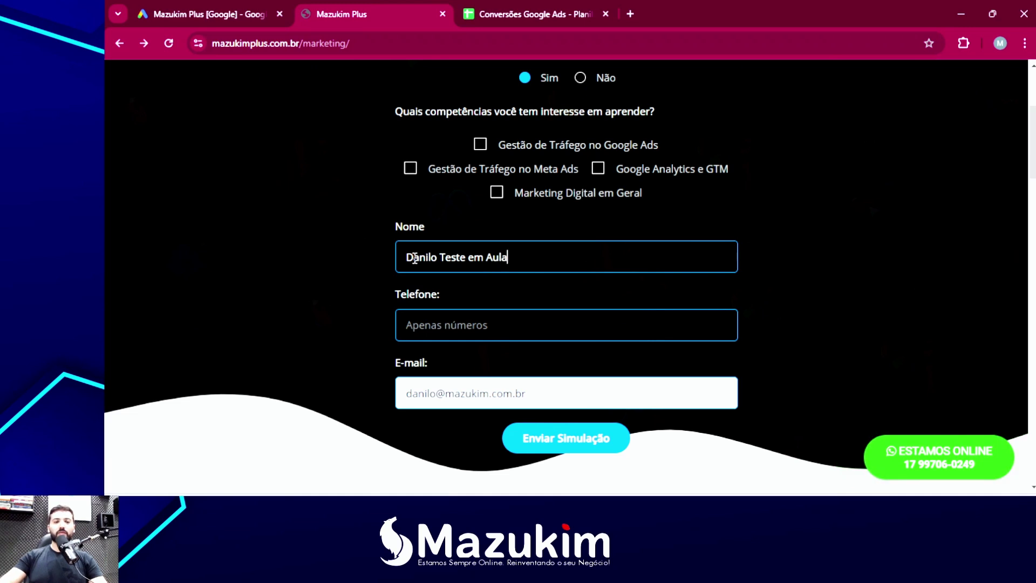
click(413, 325)
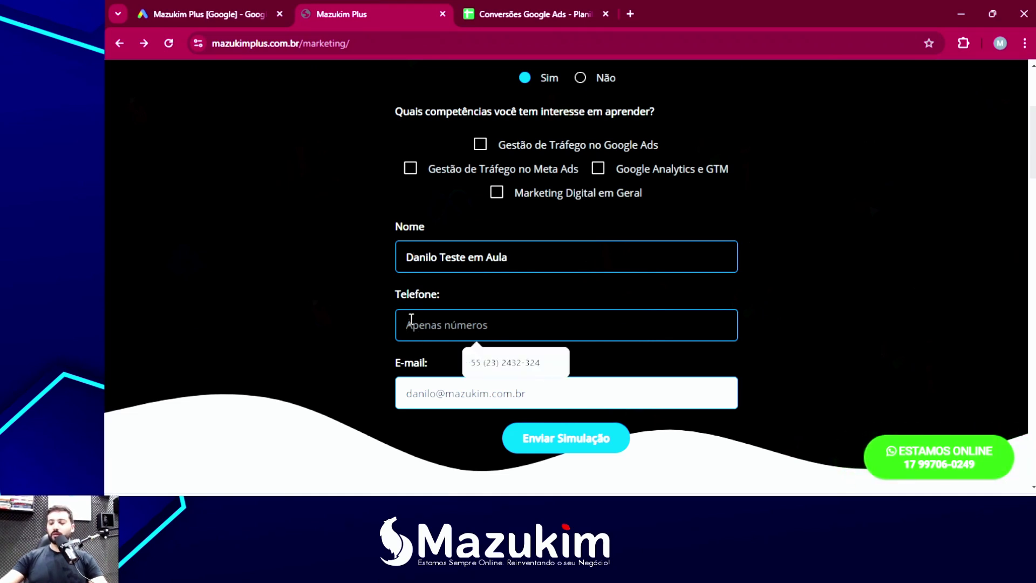
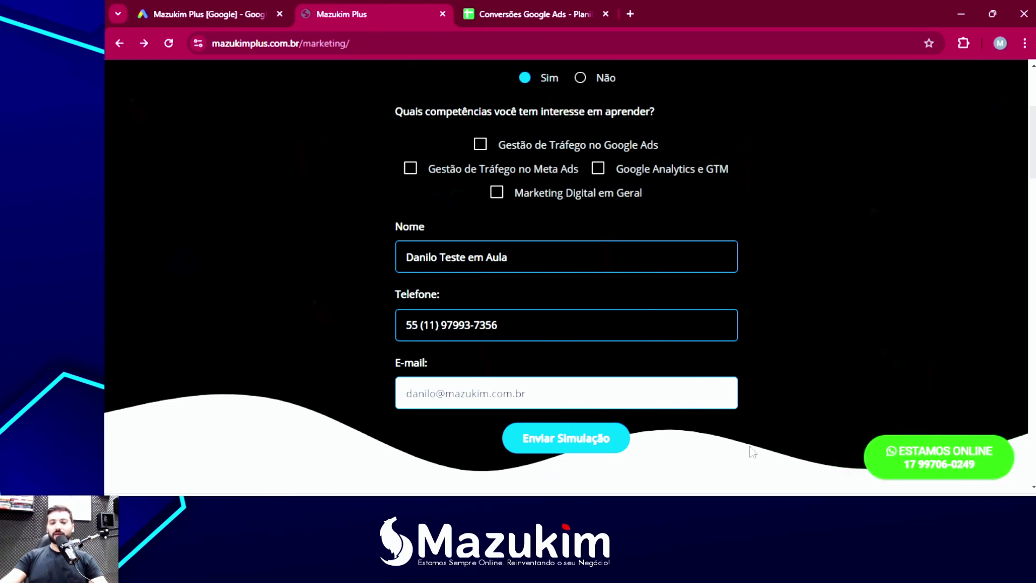
click(776, 471)
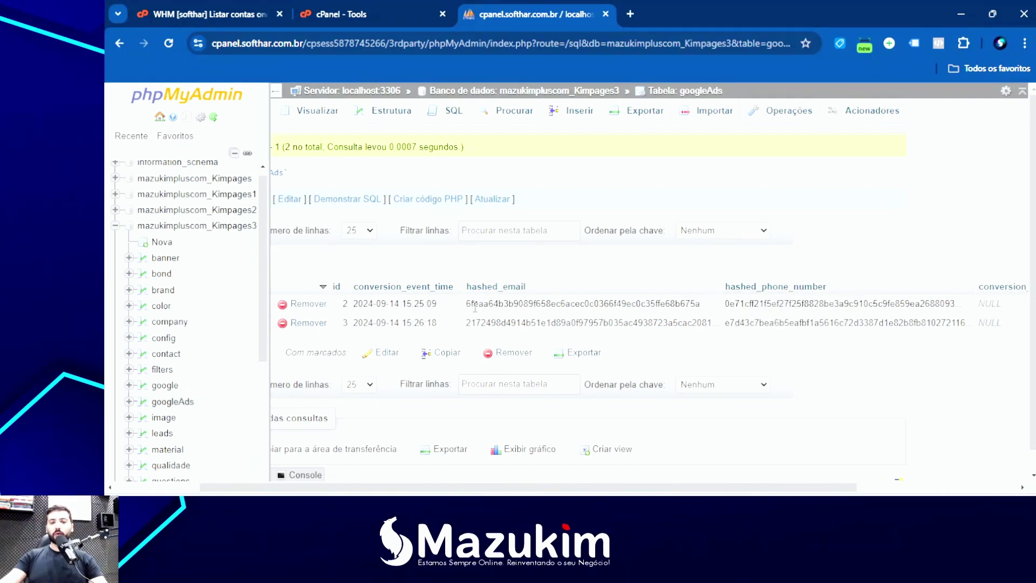
Inspect row 2's stored hashed_email value and compare it with the form's e-mail field.
drag(468, 304, 706, 306)
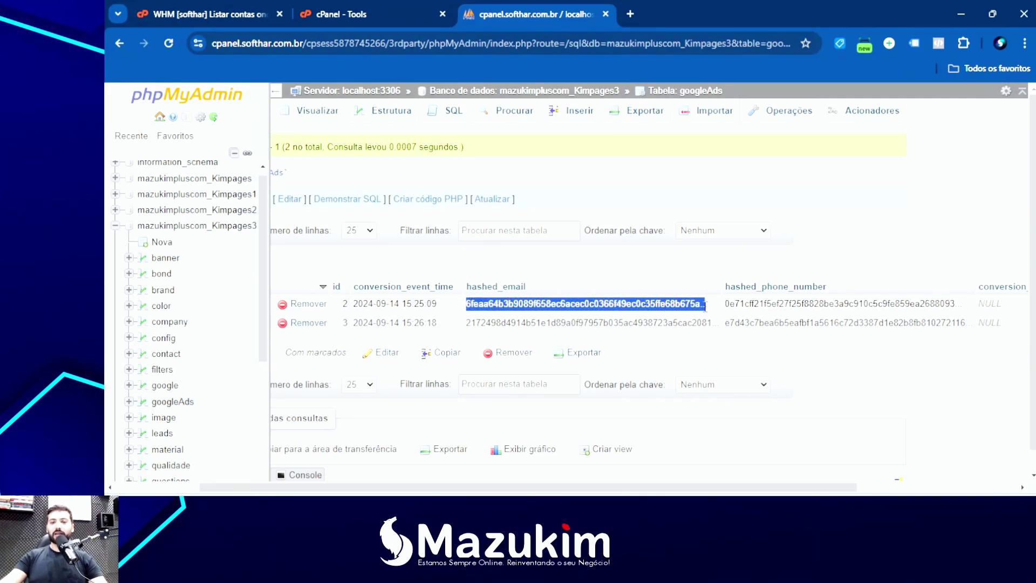
click(524, 318)
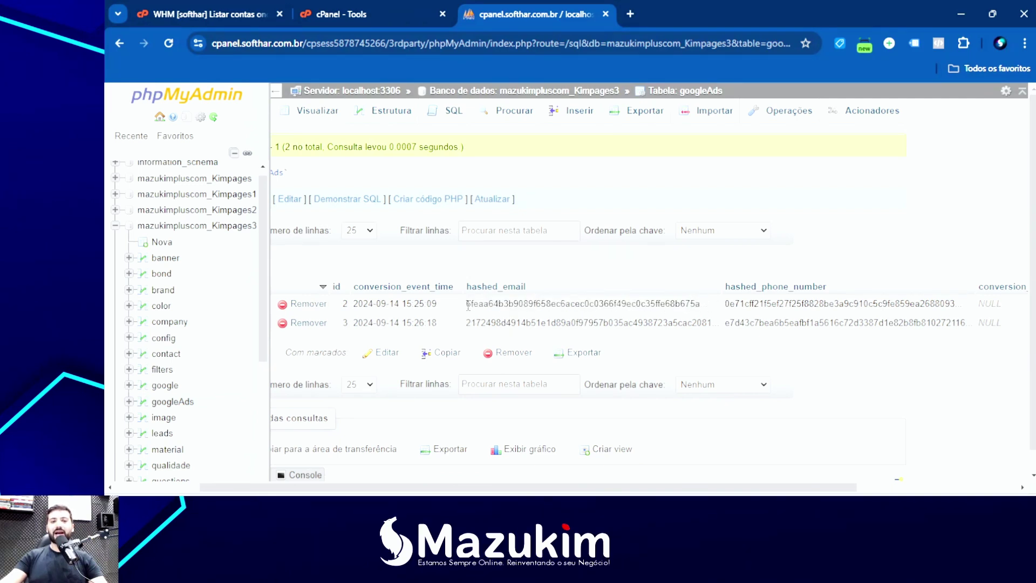
drag(468, 303, 544, 305)
click(551, 334)
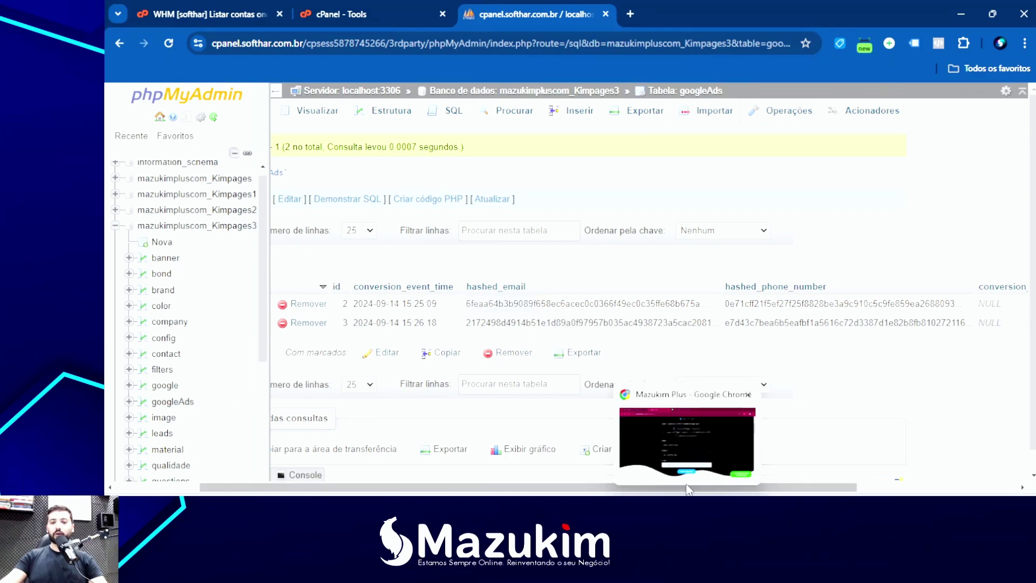
click(696, 418)
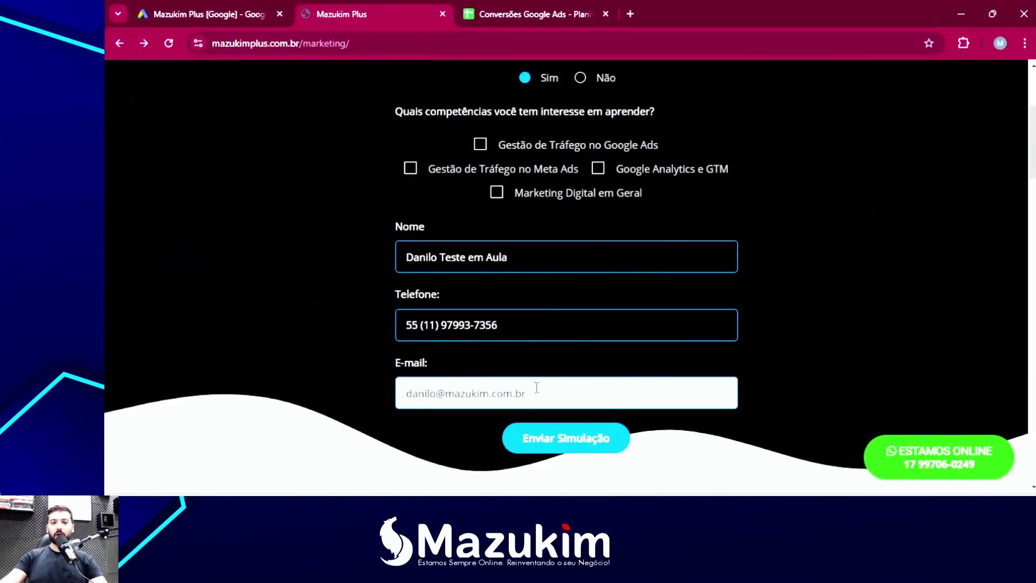
drag(534, 387, 382, 390)
click(326, 346)
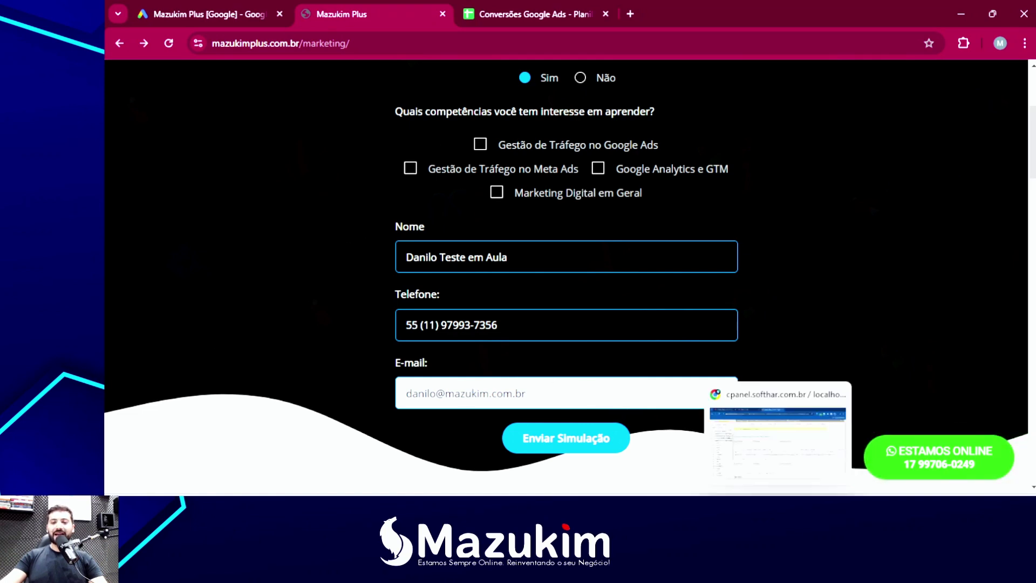
Inspect the stored hashed_phone_number value, finishing on the Mazukim Plus form window.
click(777, 402)
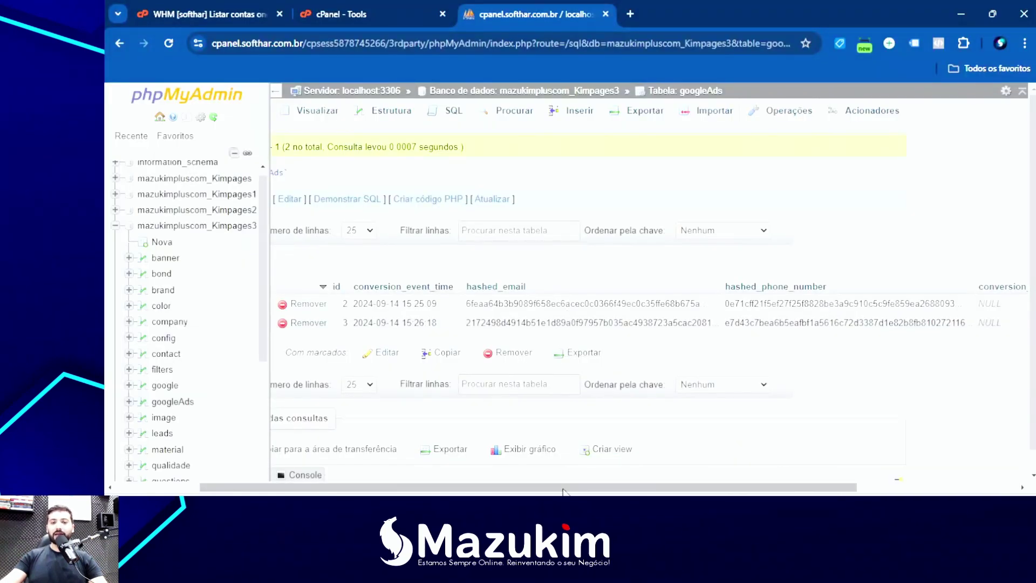
scroll(620, 459, right, 5)
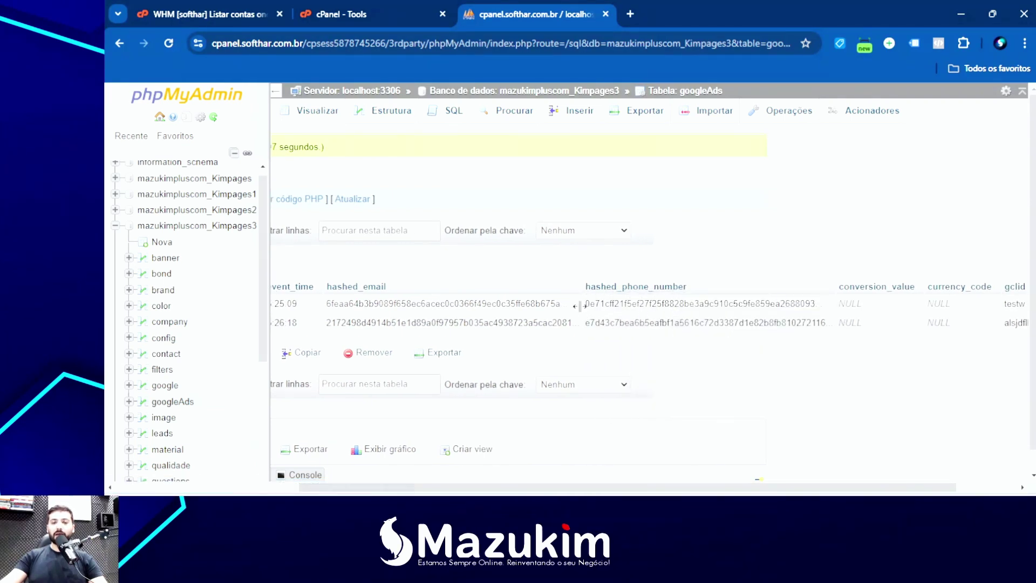
drag(583, 304, 795, 306)
click(795, 308)
drag(740, 487, 800, 487)
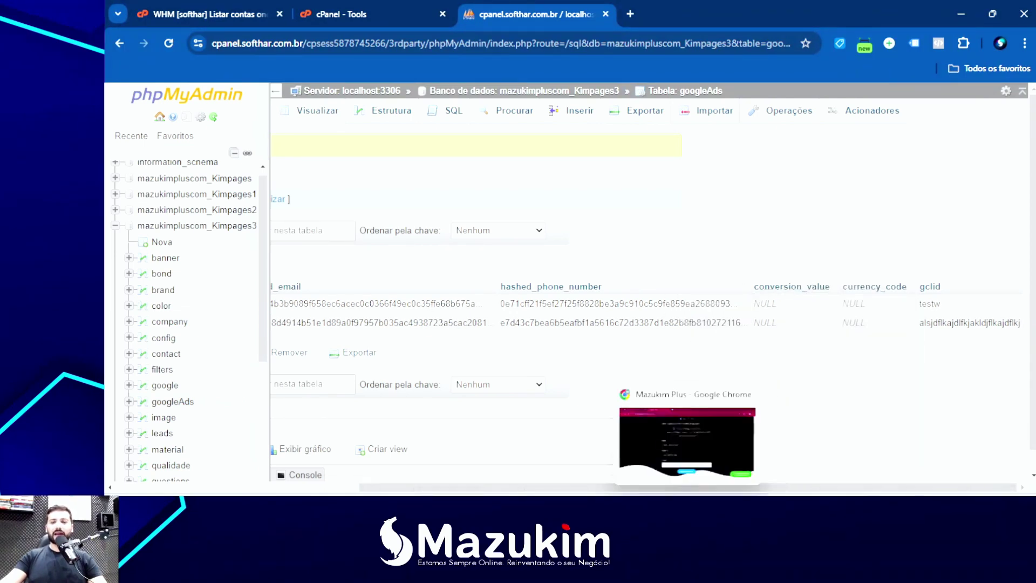
click(682, 447)
mouse_move(778, 504)
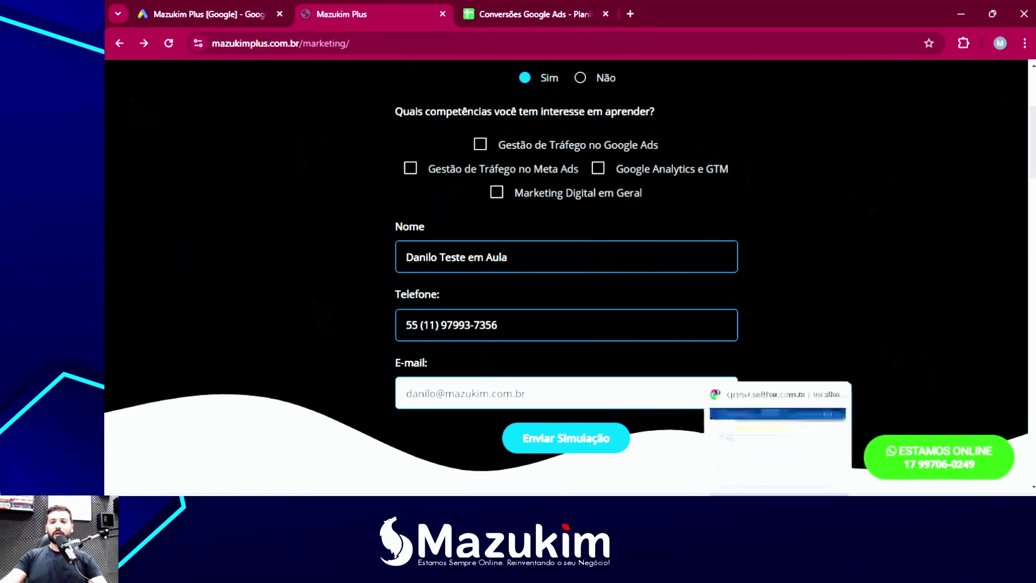
click(778, 442)
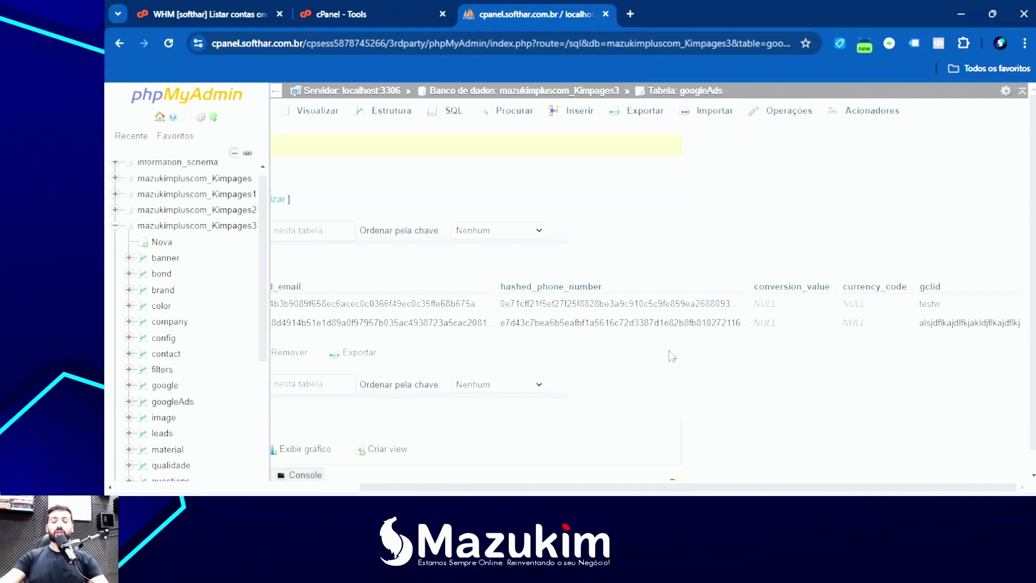
click(698, 488)
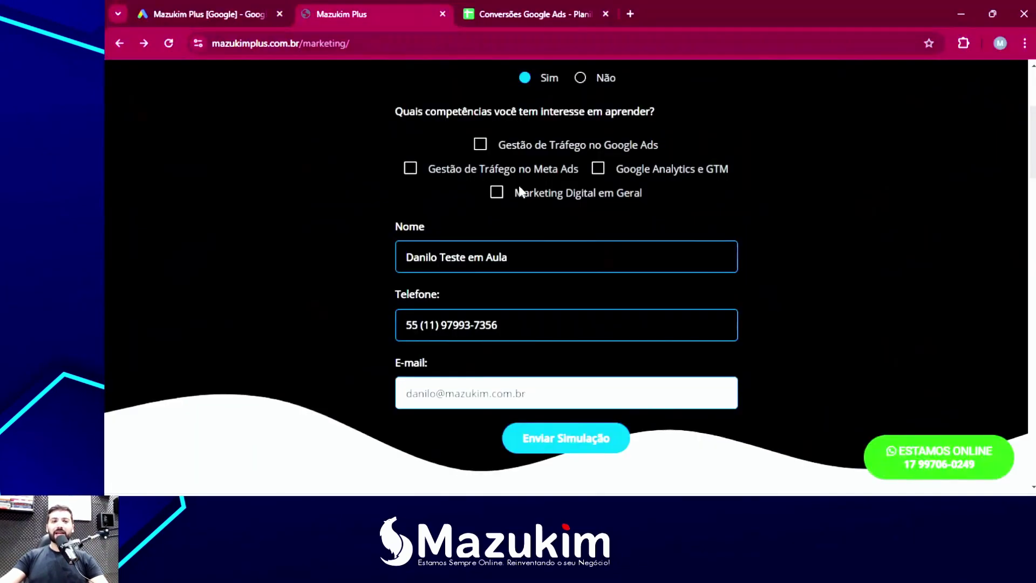
Open a new tab at the site's /marketing/admin login page.
click(631, 10)
drag(634, 5, 474, 9)
text(https://www.mazukimplus.com.br/marketing/)
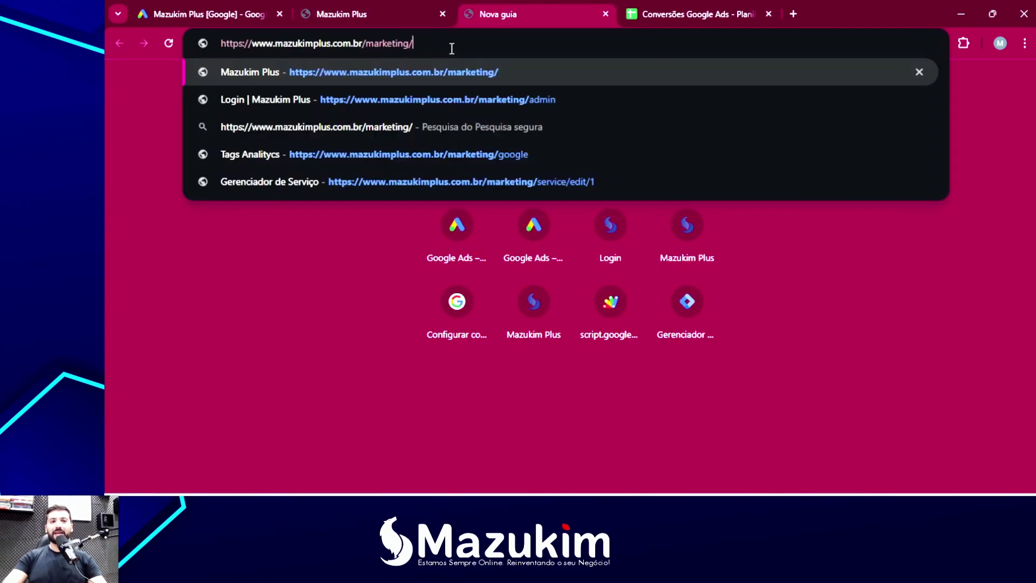
text(ad)
key(Return)
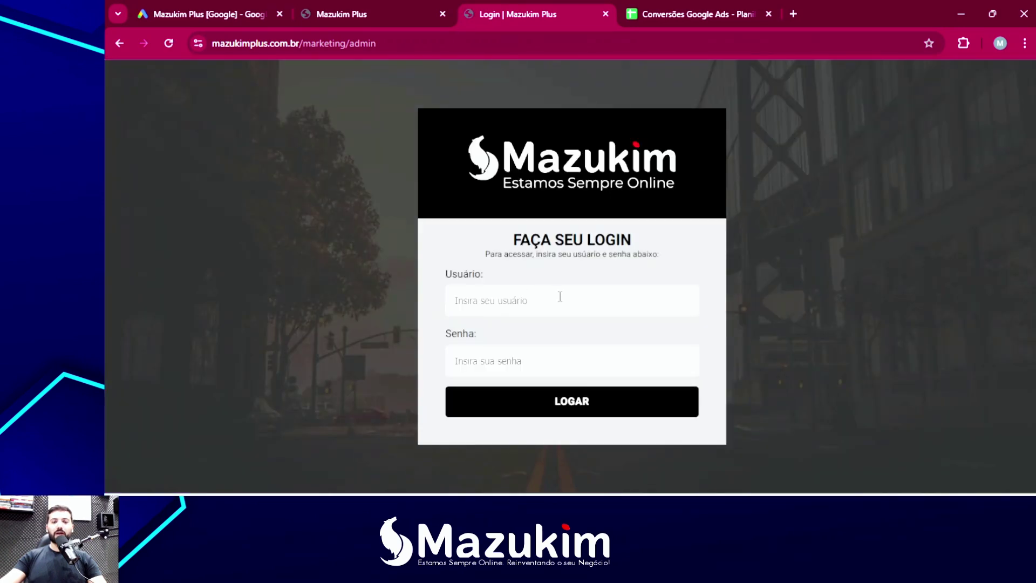
Log in with the admin password, dismiss the welcome message, and return to the form tab.
click(553, 301)
drag(553, 300, 433, 306)
key(BackSpace)
key(Tab)
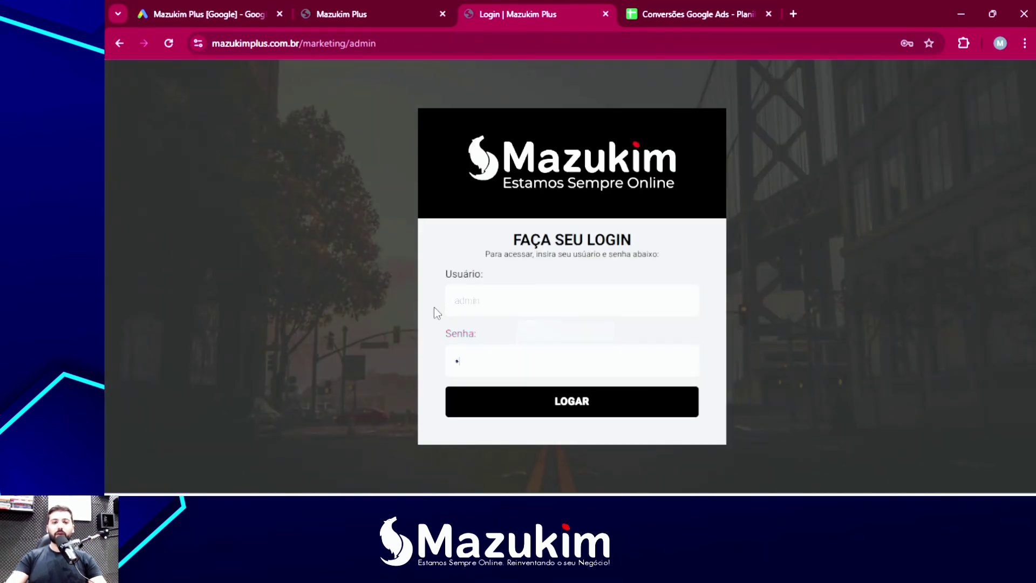
key(Return)
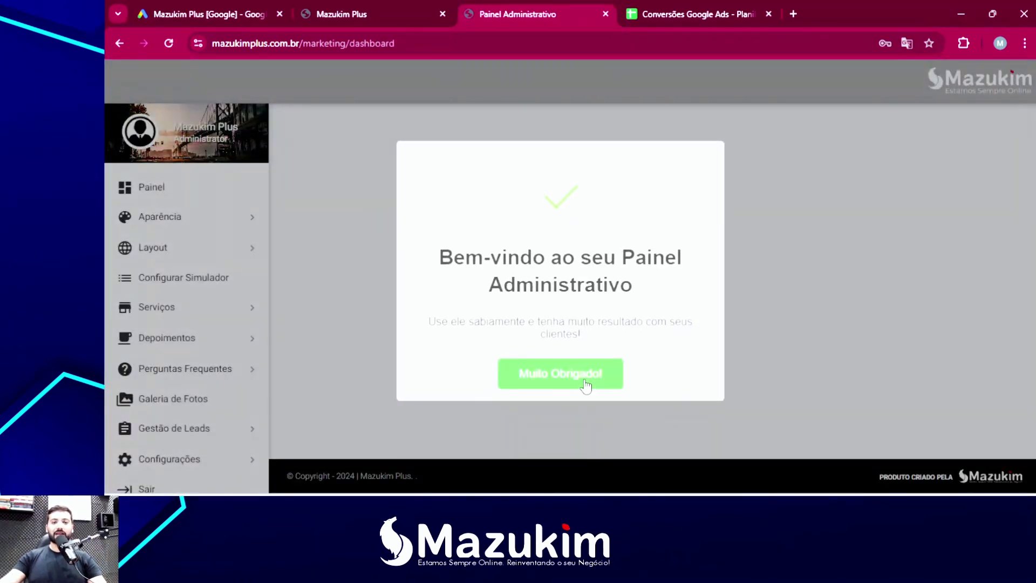
click(582, 381)
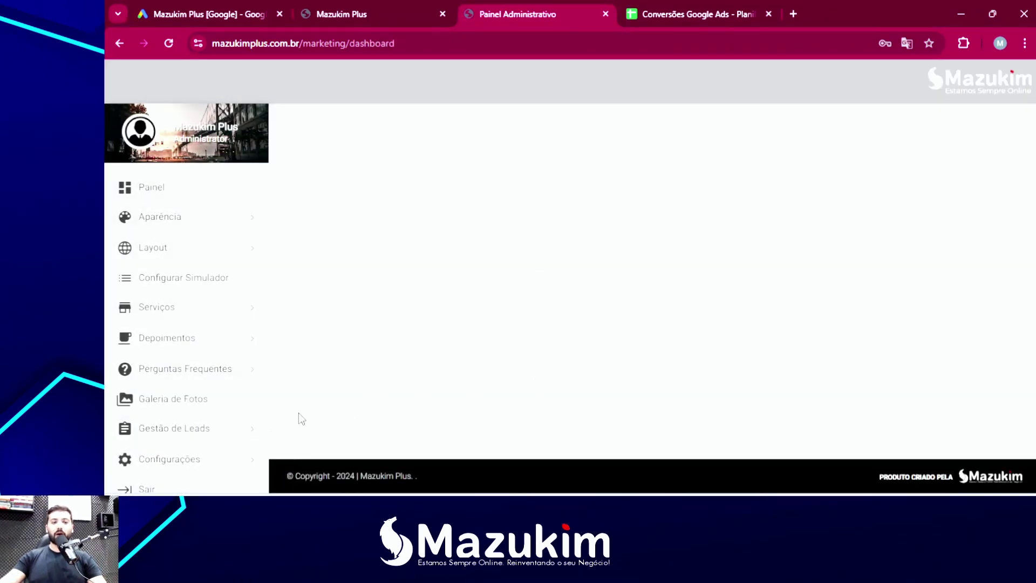
key(ctrl+shift+Tab)
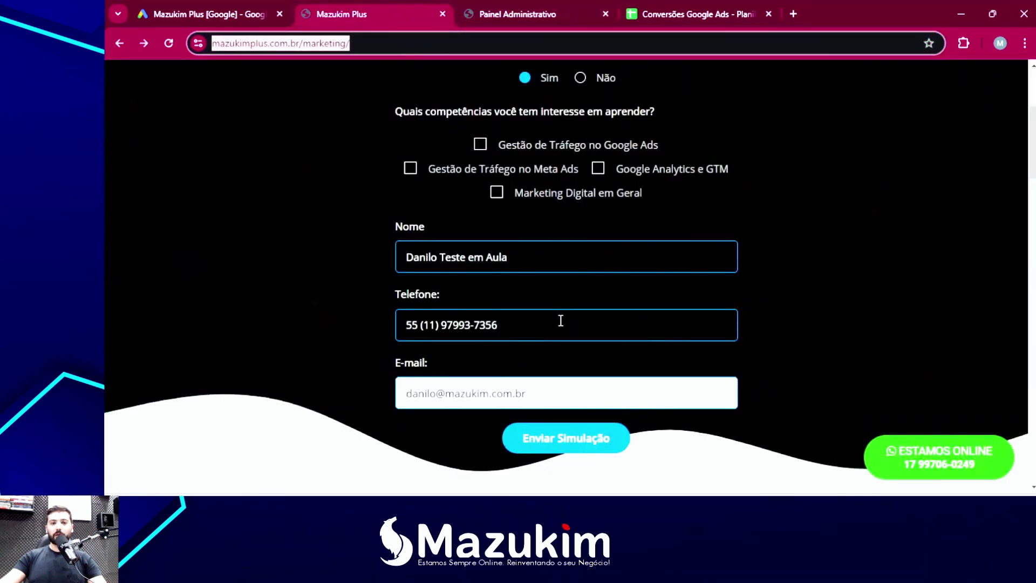
Submit the marketing form as a test lead and open Gestão de Leads > Leads E-mail.
click(575, 441)
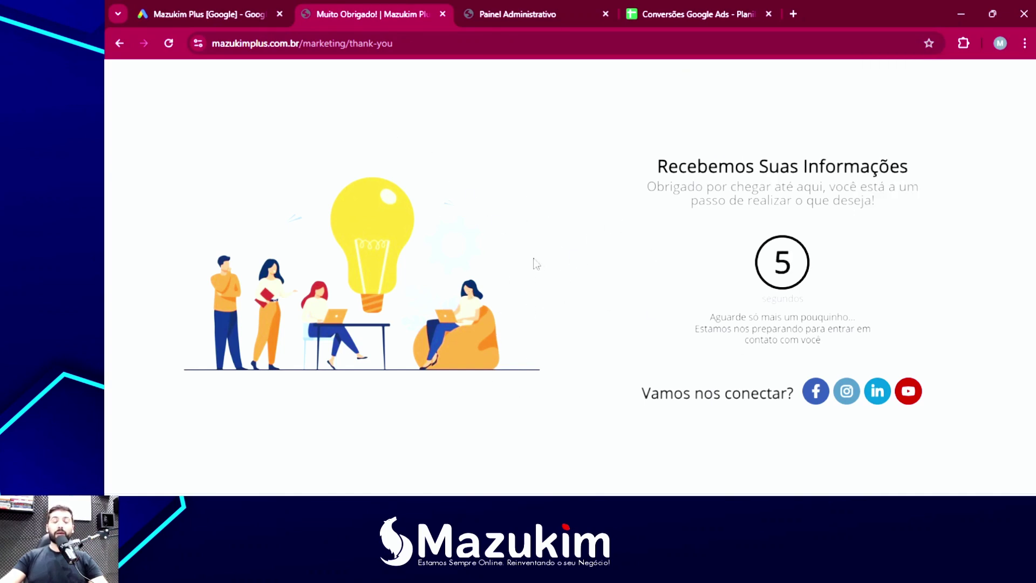
click(518, 14)
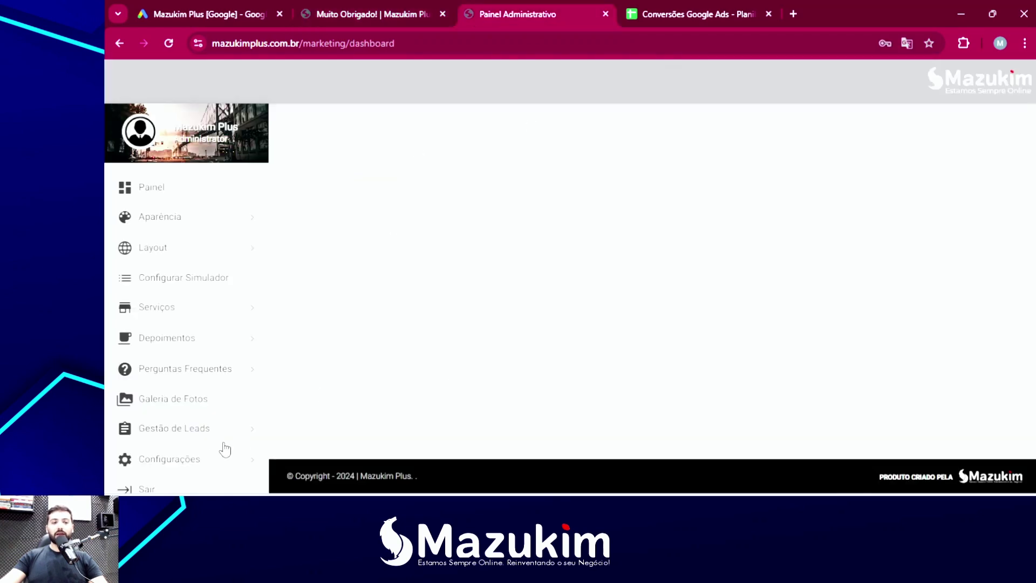
click(206, 430)
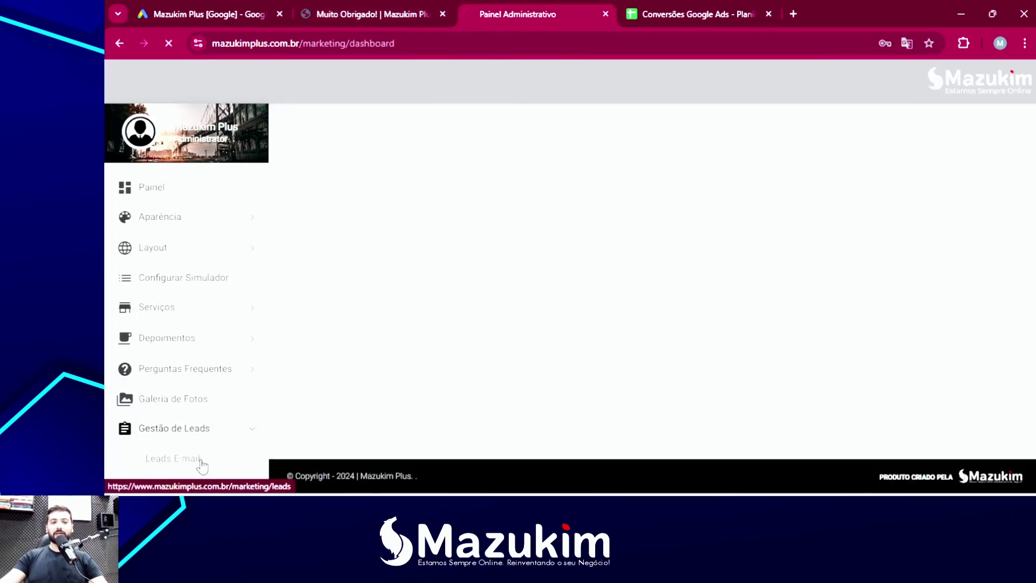
click(201, 459)
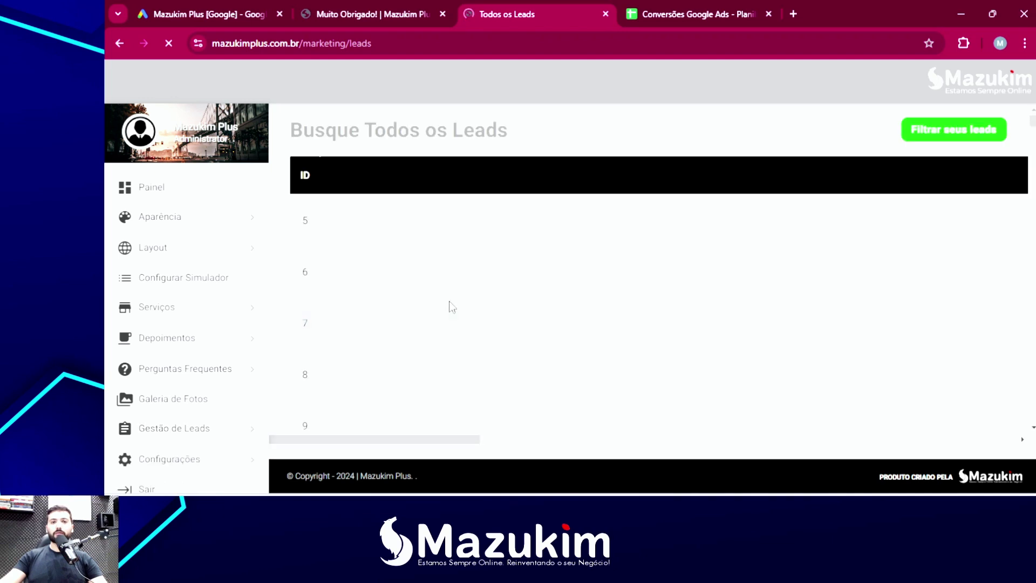
Open the details of lead 1862 and start a Novo Registro history record.
drag(493, 263, 561, 265)
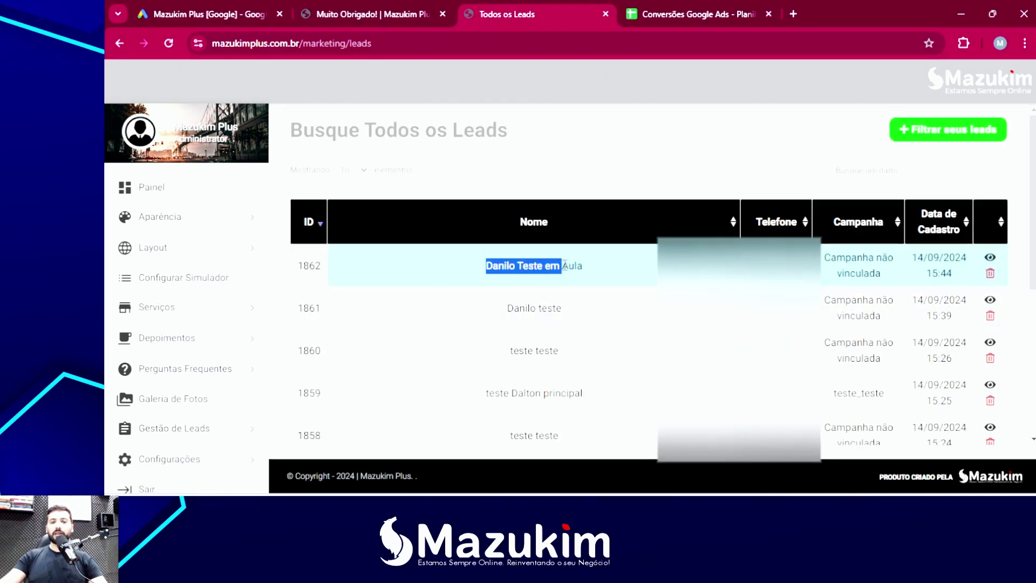
click(654, 270)
click(990, 258)
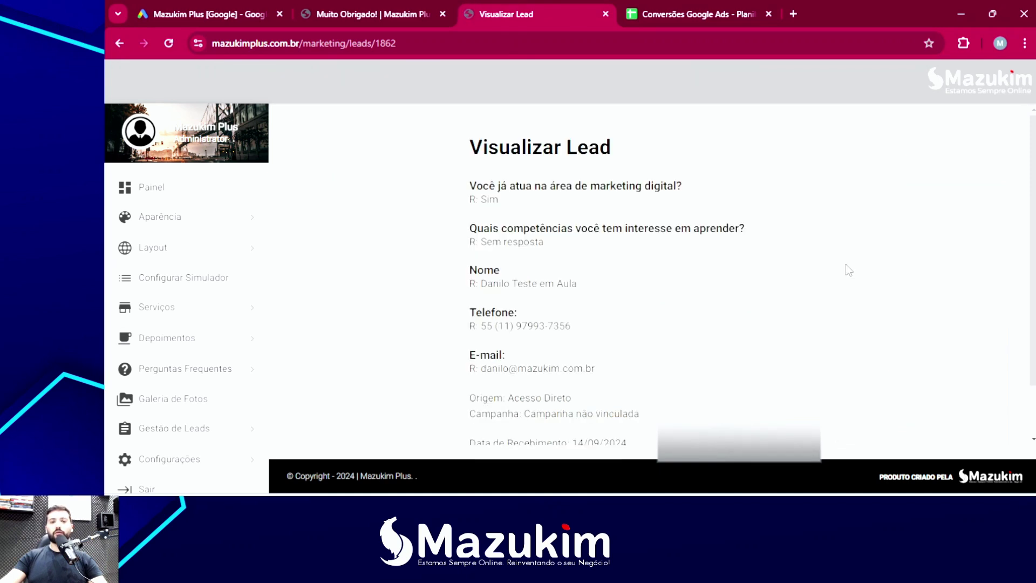
scroll(574, 343, down, 2)
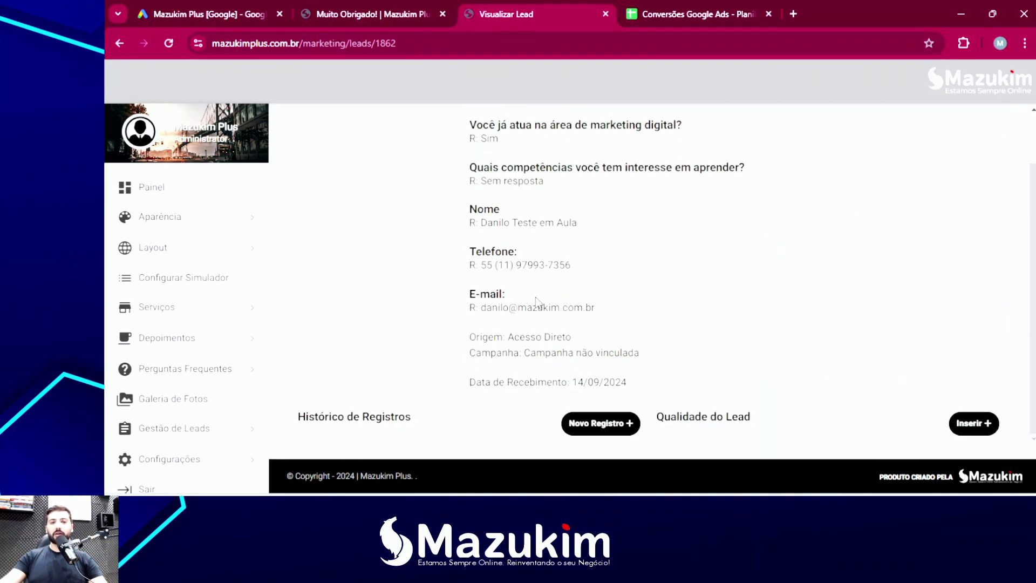
drag(580, 380, 606, 383)
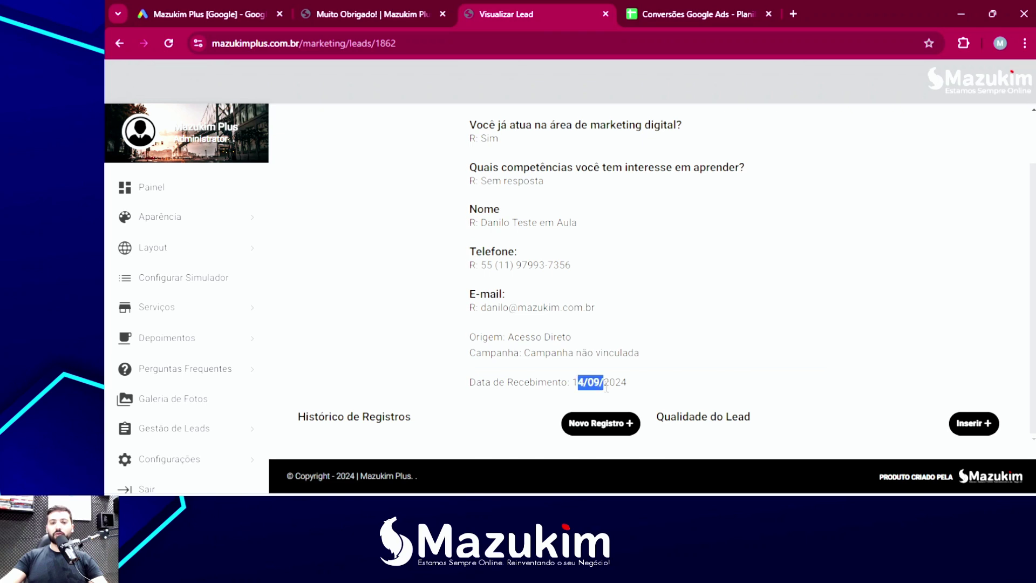
click(600, 386)
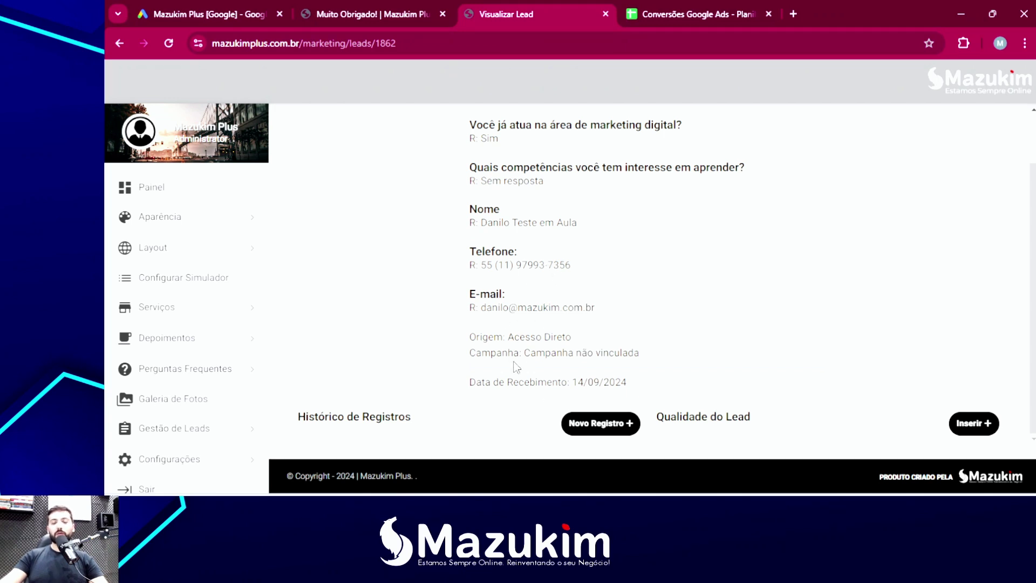
click(615, 430)
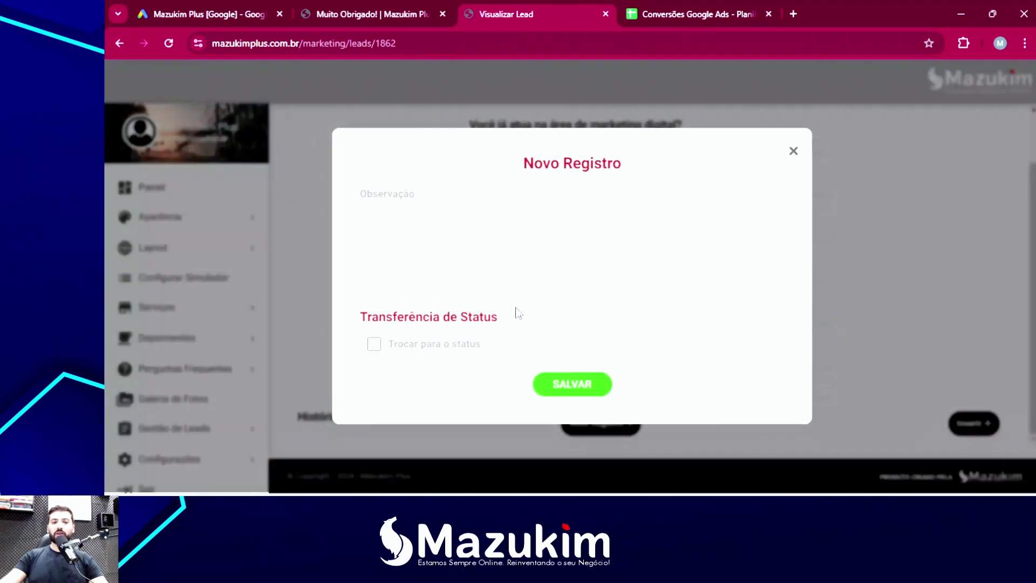
Tick Trocar para o status, choose Venda Concluída, and enter 100 as Valor da Venda.
click(374, 345)
click(563, 345)
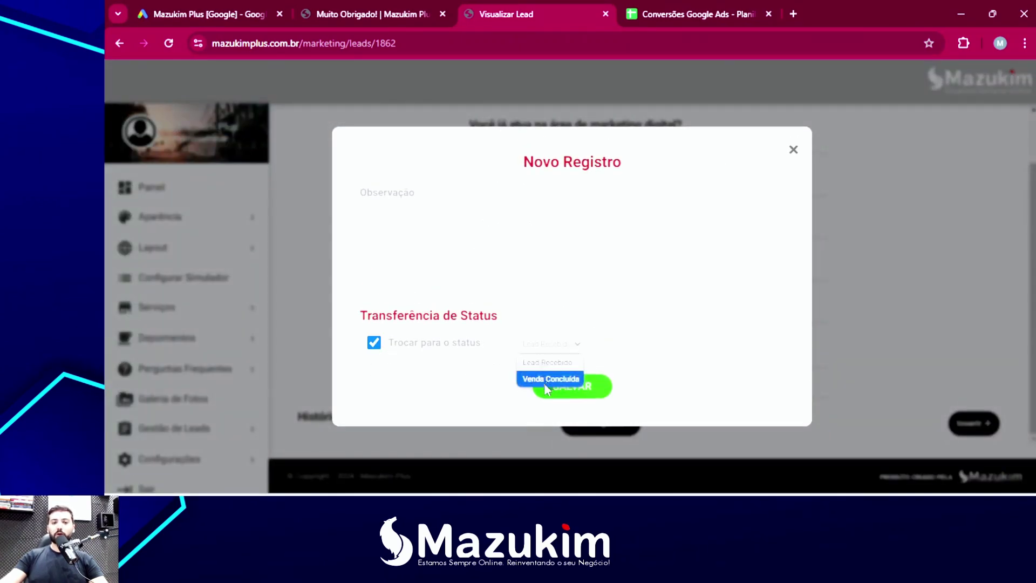
click(547, 374)
click(720, 327)
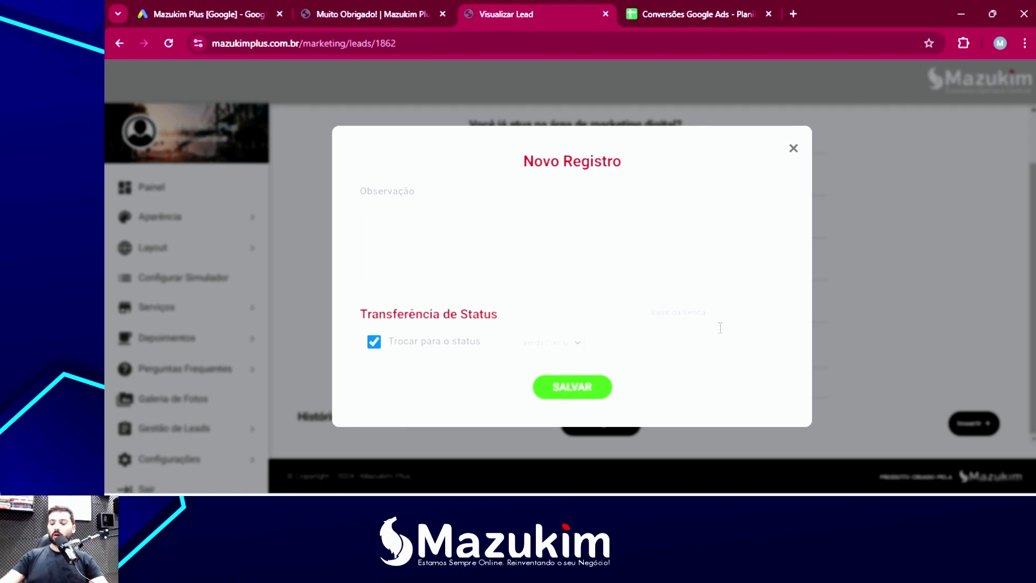
text(100)
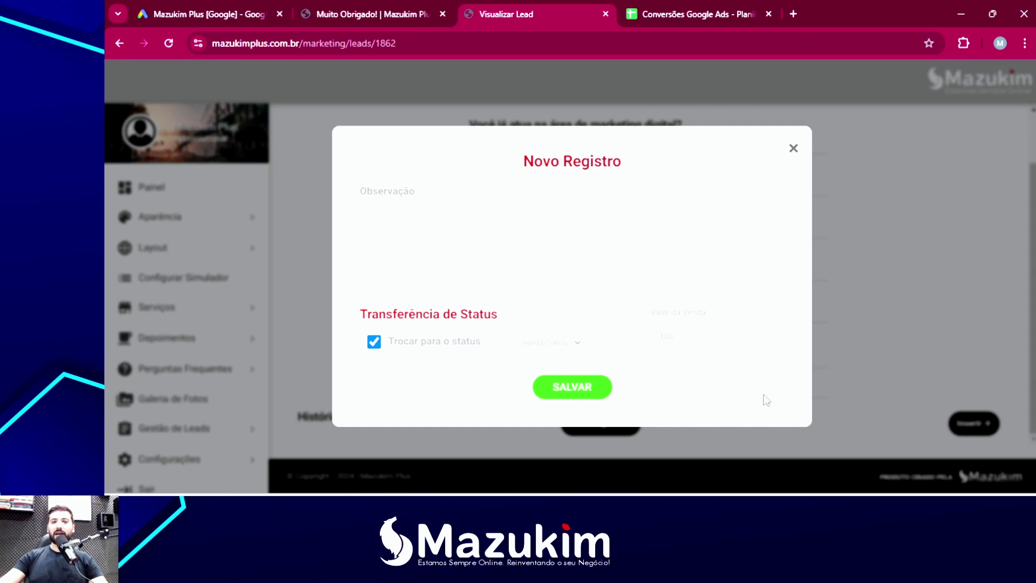
Compare with the googleAds database table and the thank-you page, then return to the lead.
key(alt+Tab)
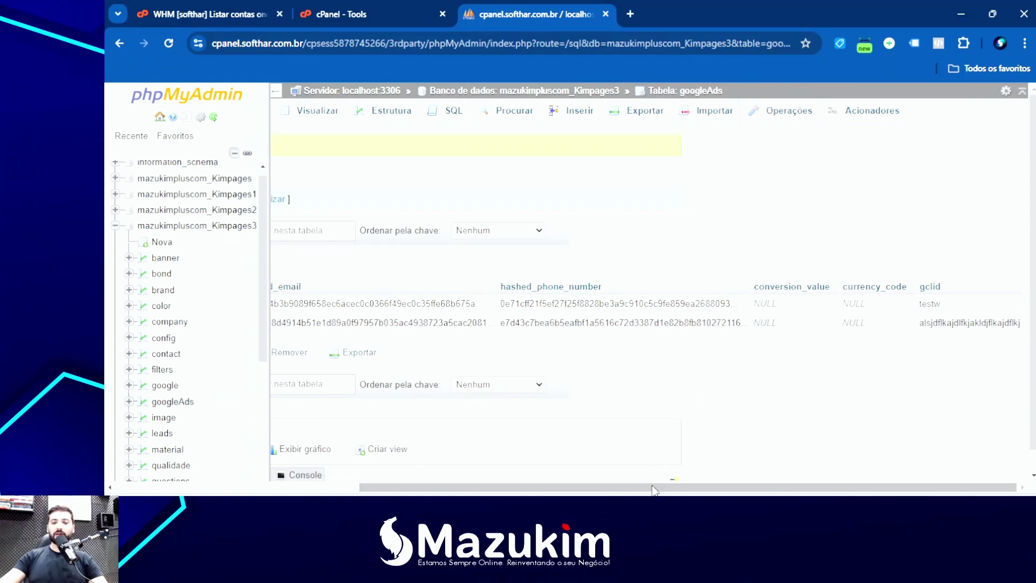
scroll(654, 487, left, 3)
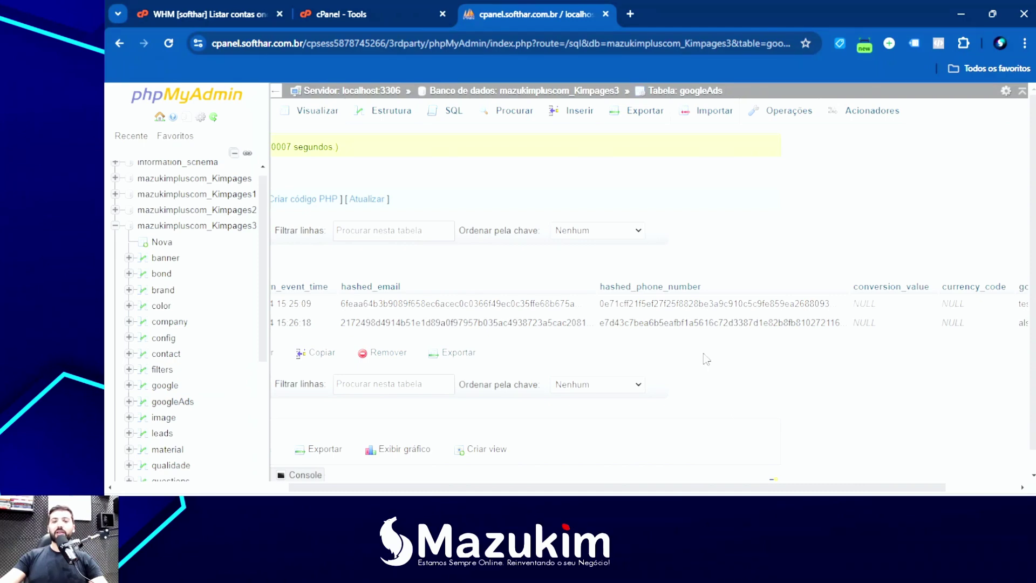
click(690, 439)
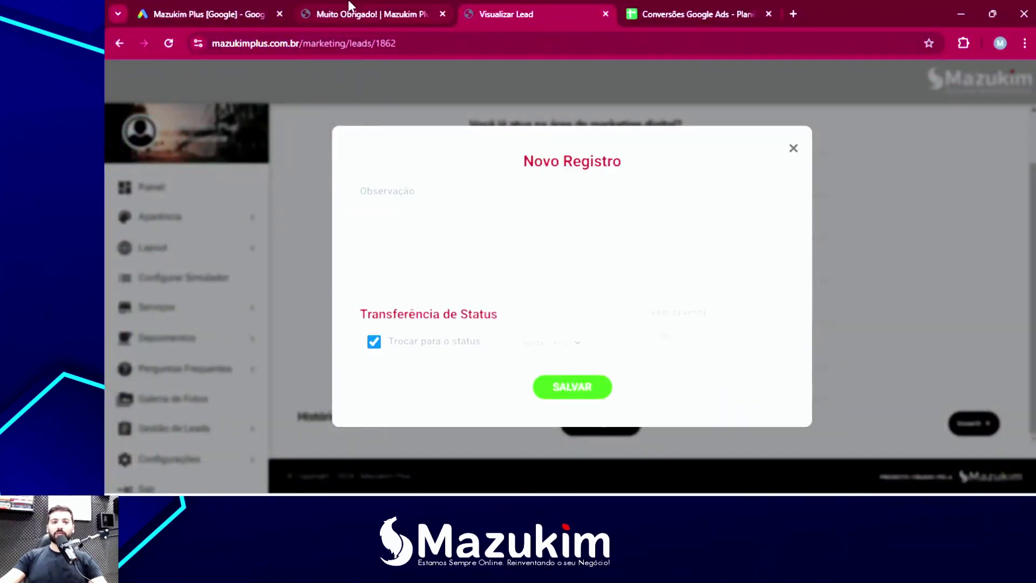
click(426, 14)
click(540, 7)
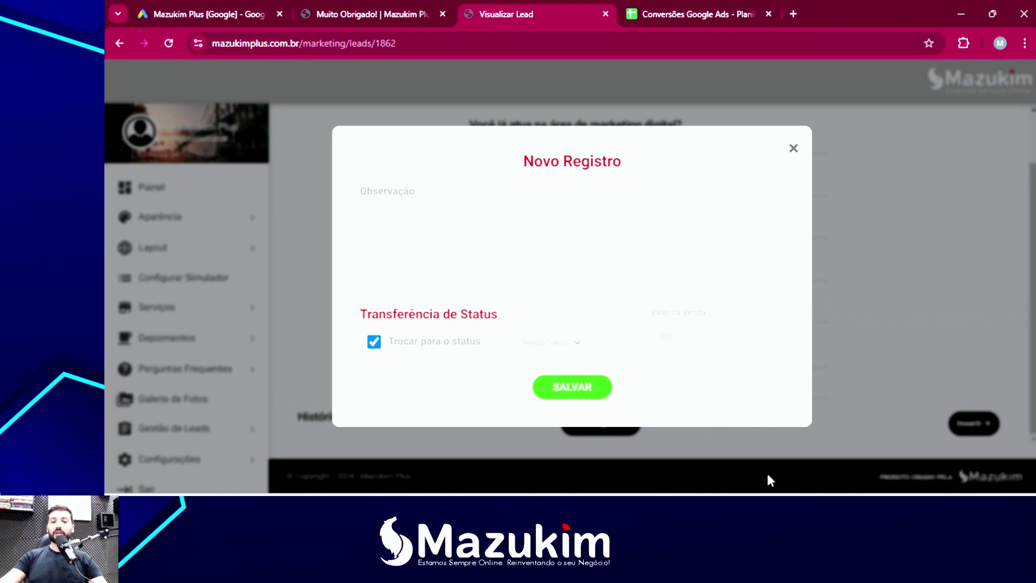
Inspect the table's hashed e-mail and NULL conversion value, then close the record unsaved.
mouse_move(769, 464)
click(777, 426)
mouse_move(524, 304)
mouse_down()
mouse_move(482, 304)
mouse_move(521, 304)
mouse_up()
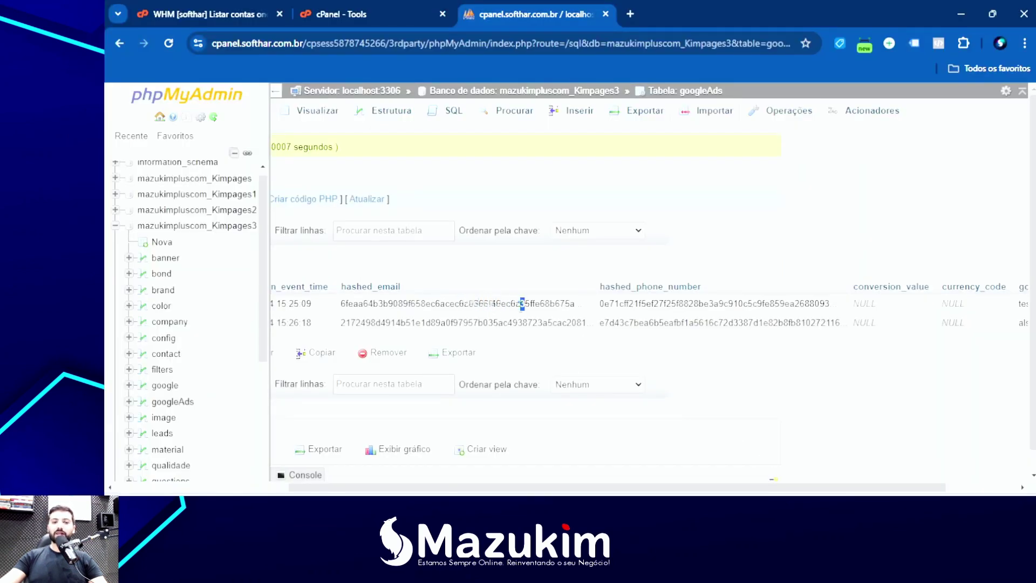
double_click(878, 310)
click(878, 311)
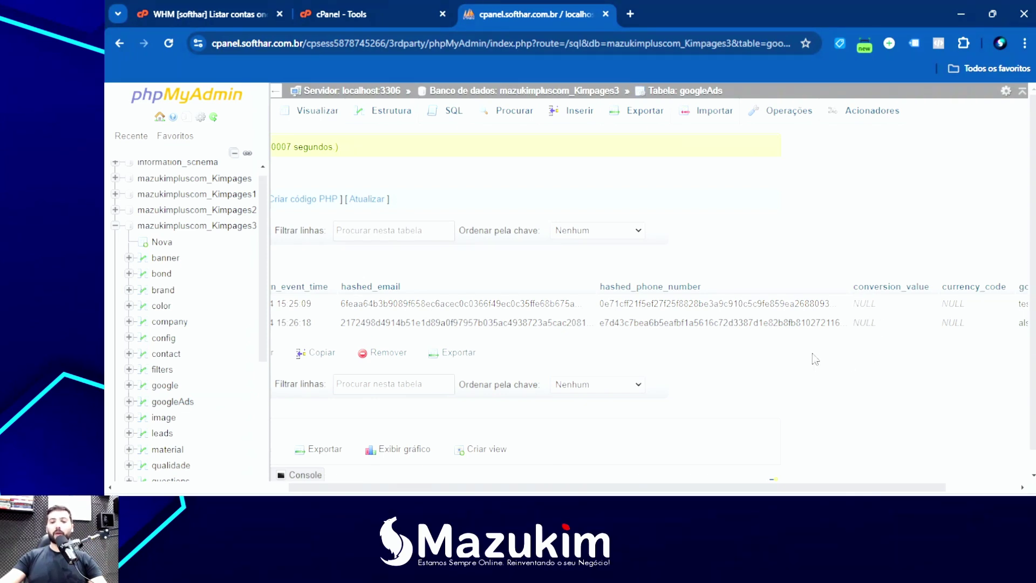
mouse_move(687, 488)
click(687, 448)
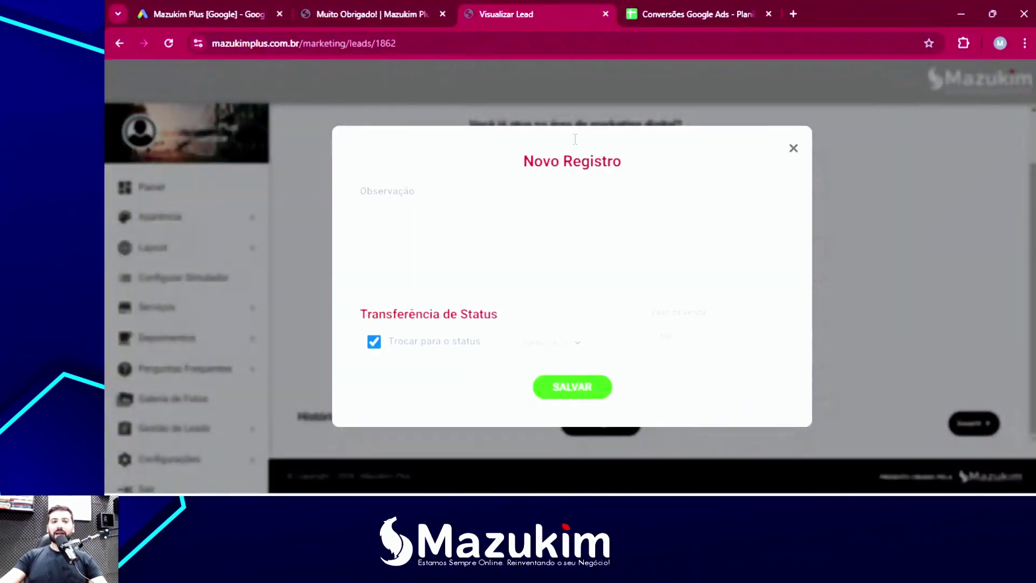
click(349, 21)
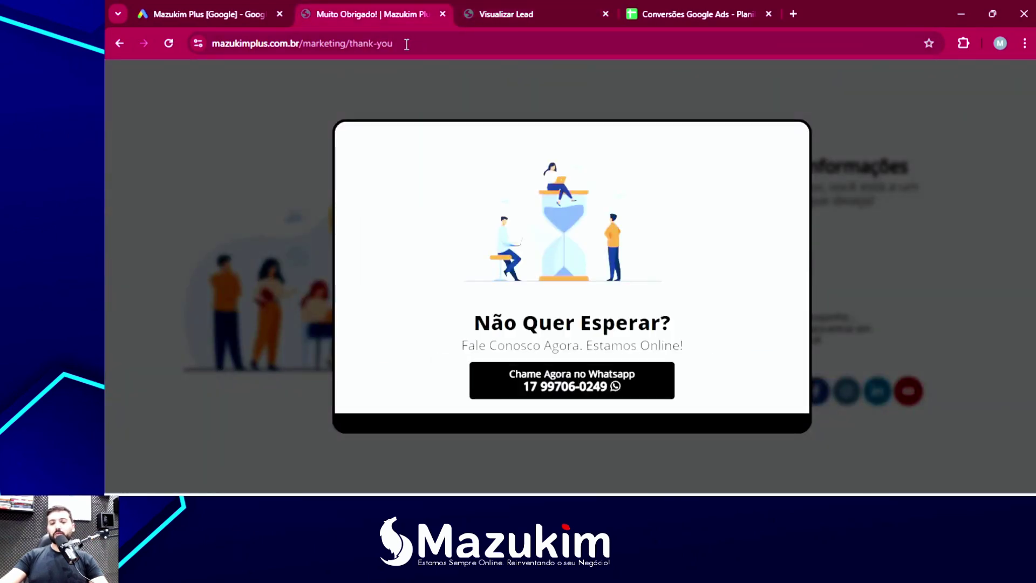
click(485, 15)
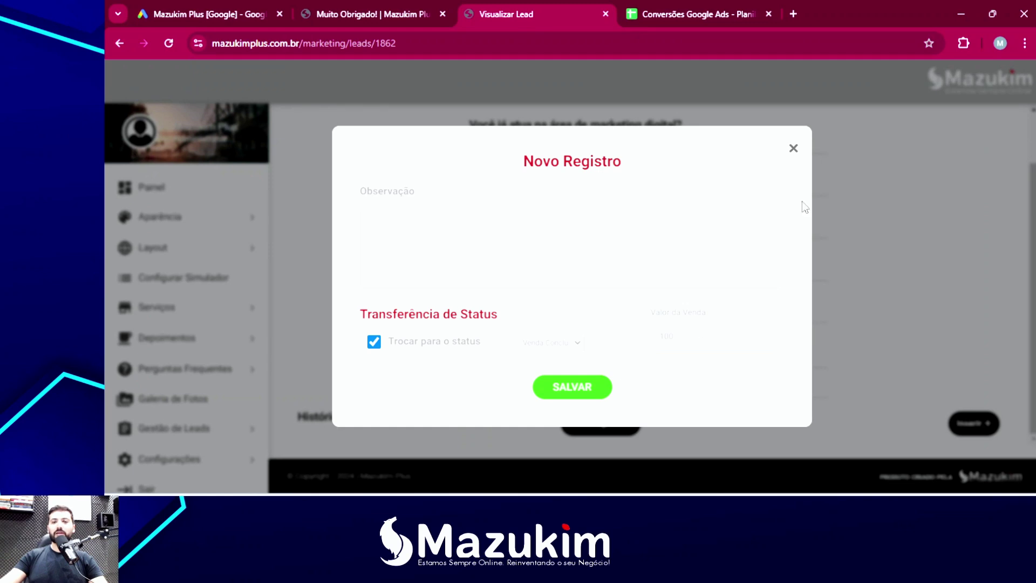
click(792, 149)
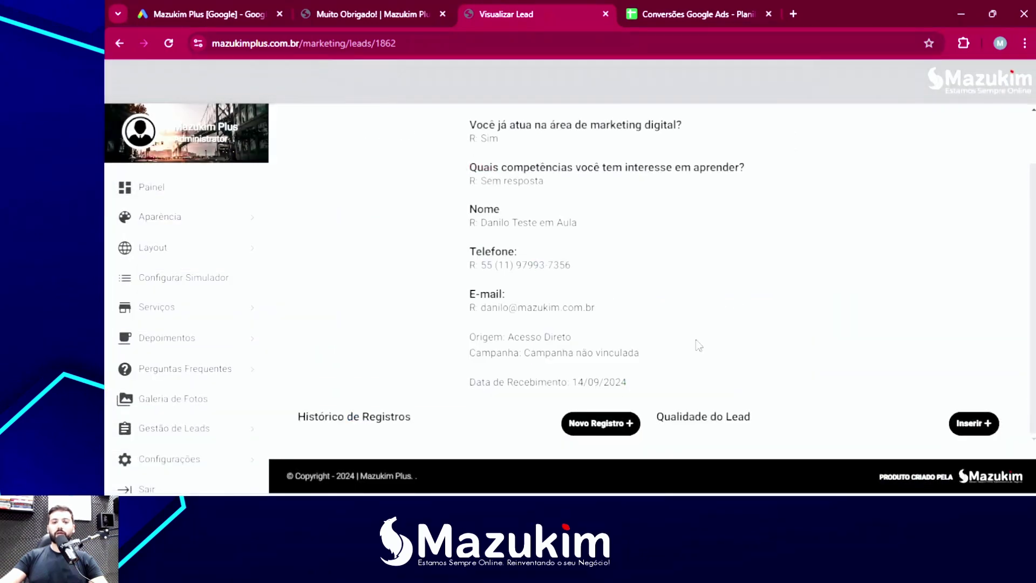
Review the lead's Acesso Direto origin and the Google Ads new conversion page.
drag(582, 337, 506, 337)
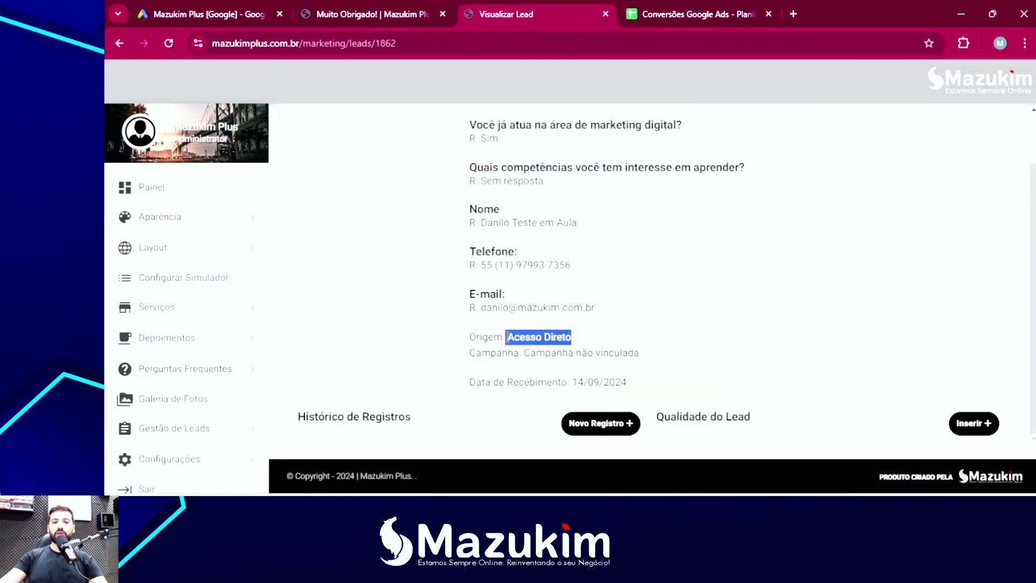
click(535, 337)
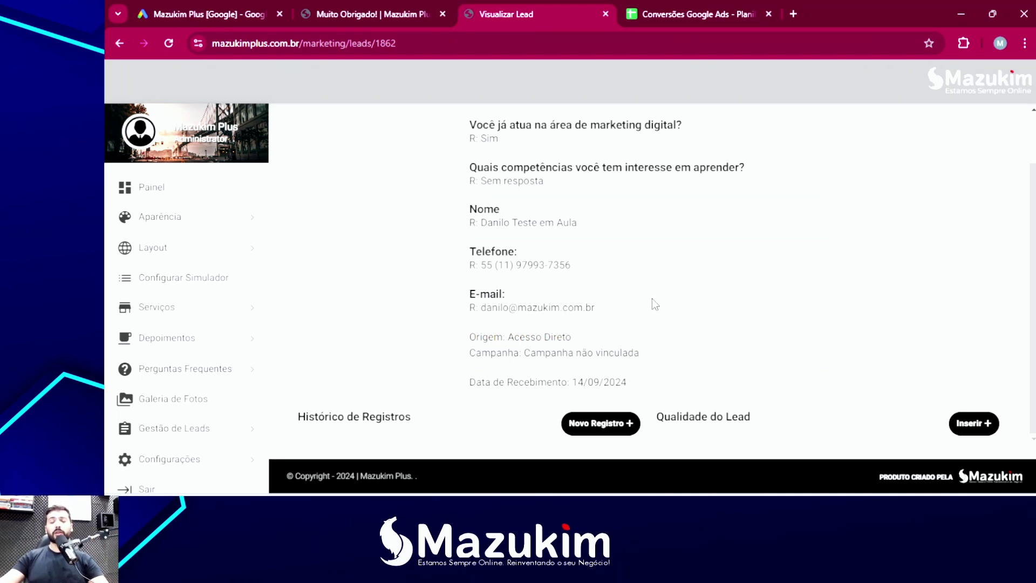
click(236, 7)
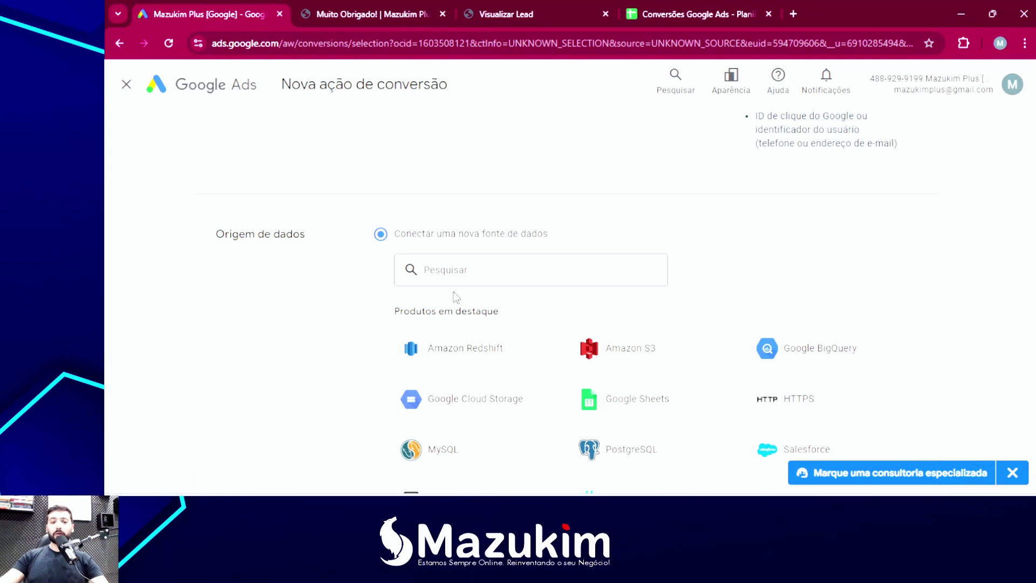
scroll(455, 294, down, 2)
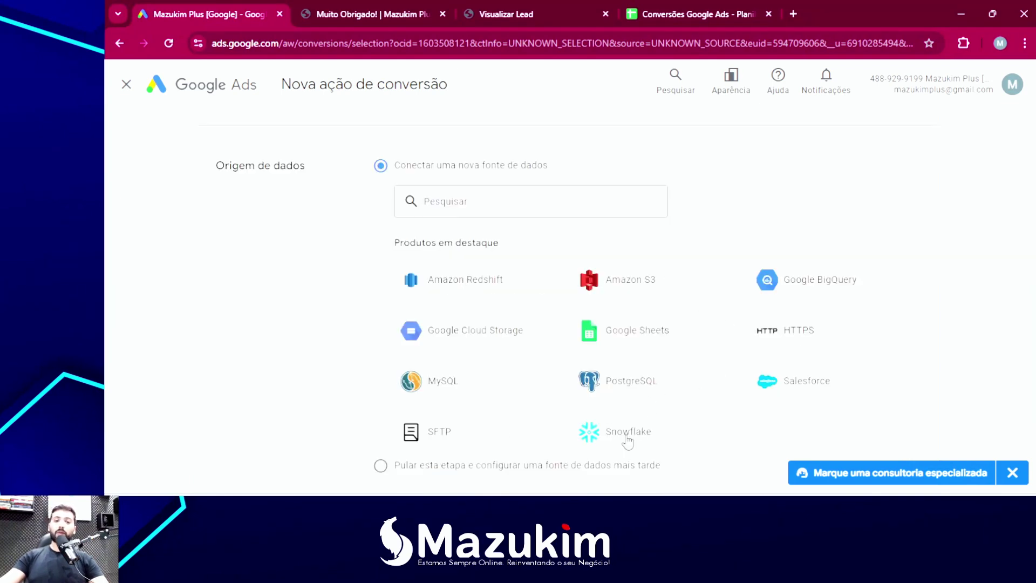
Send the thank-you tab back to the course landing page and show the Conversões Google Ads sheet.
click(424, 8)
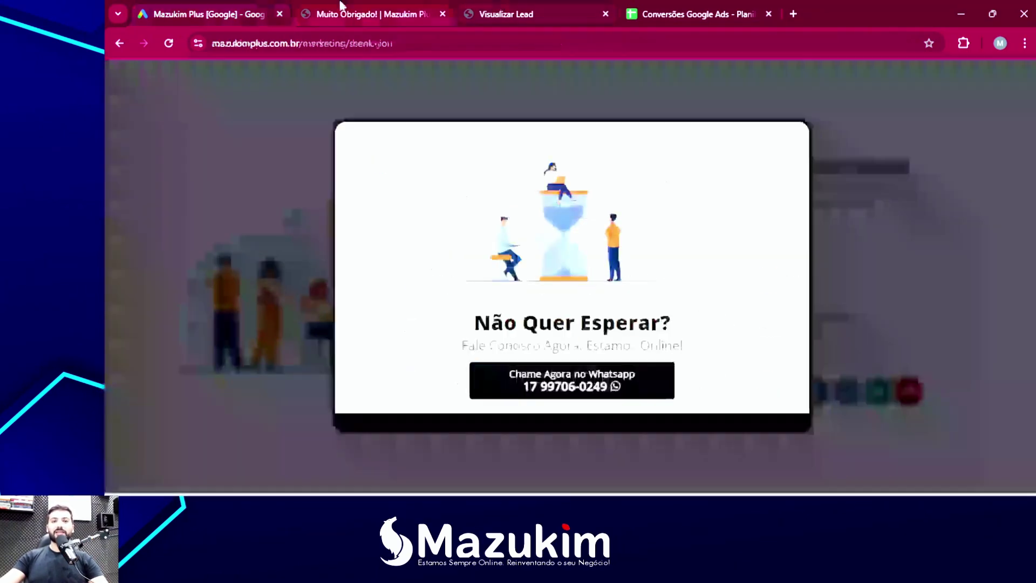
click(115, 43)
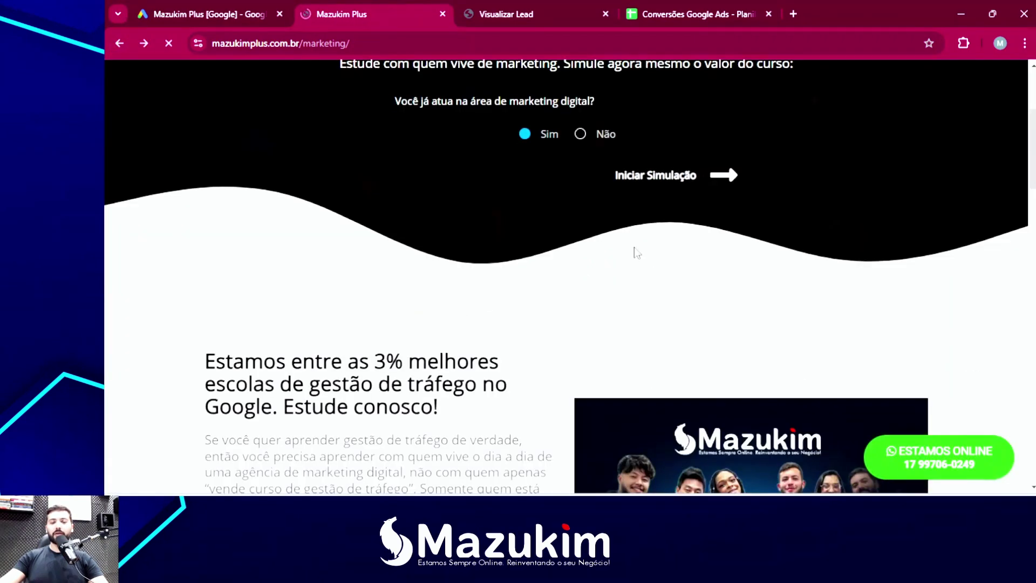
scroll(568, 250, up, 5)
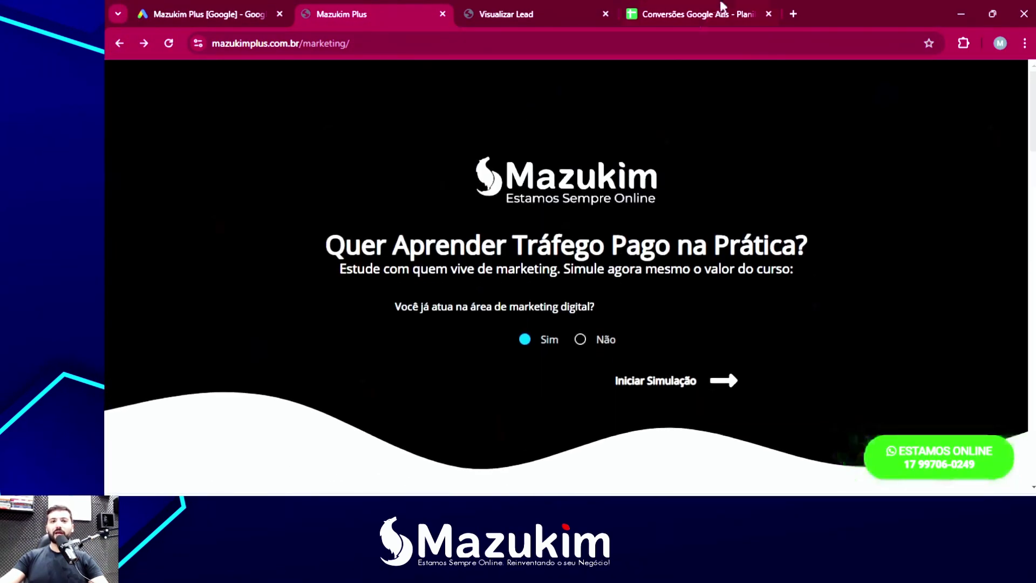
click(695, 14)
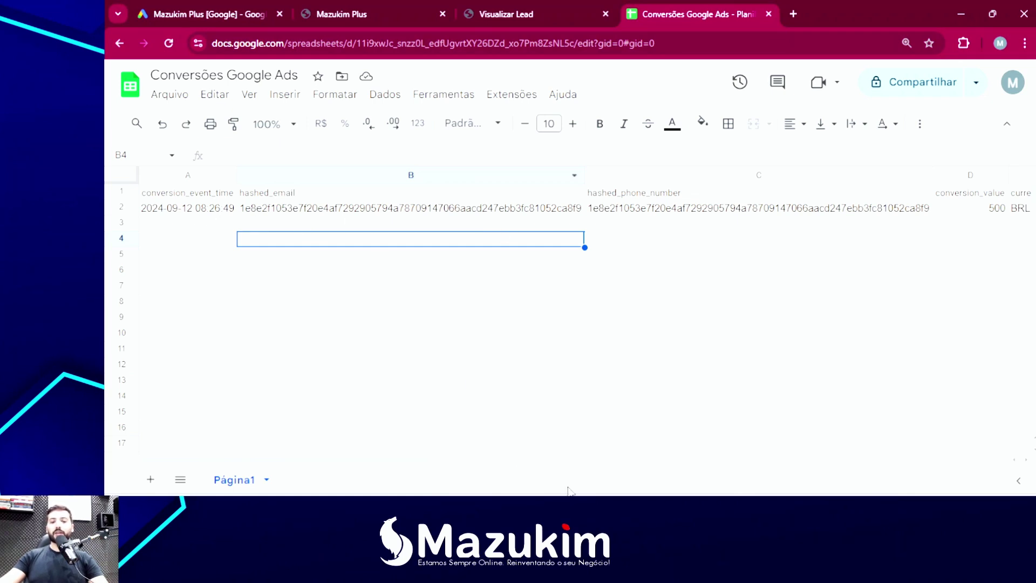
click(717, 437)
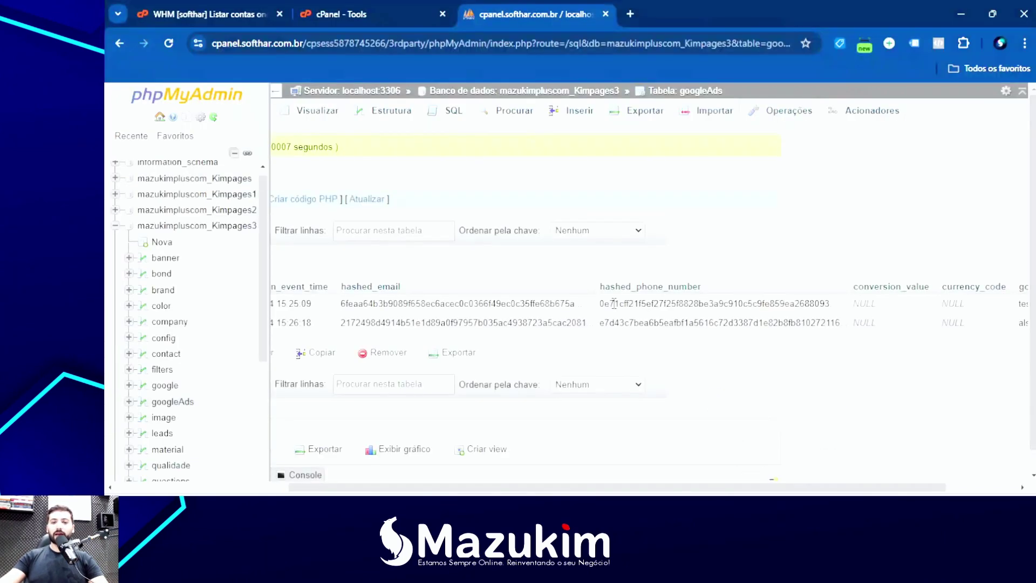
key(alt+Tab)
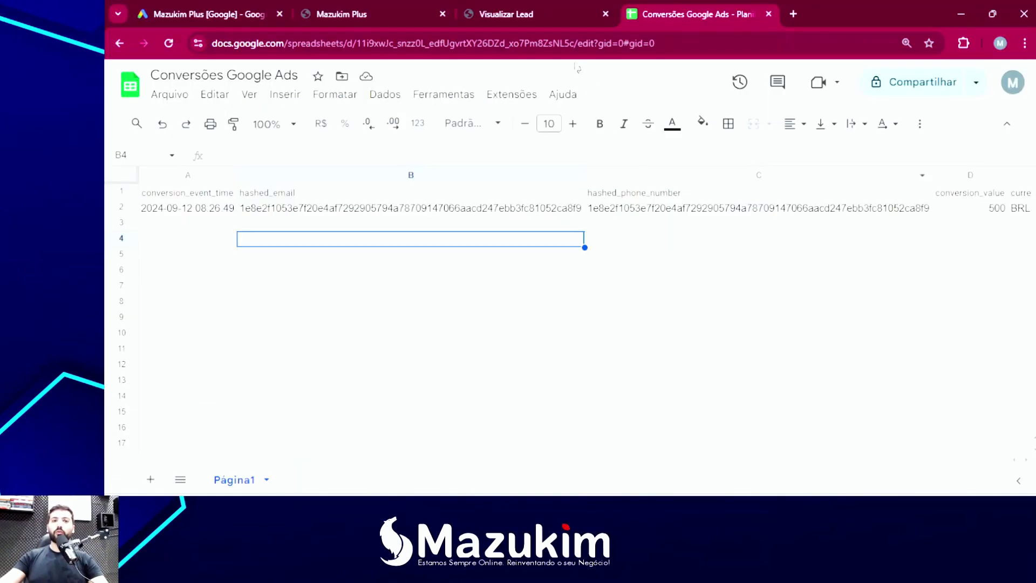
click(528, 14)
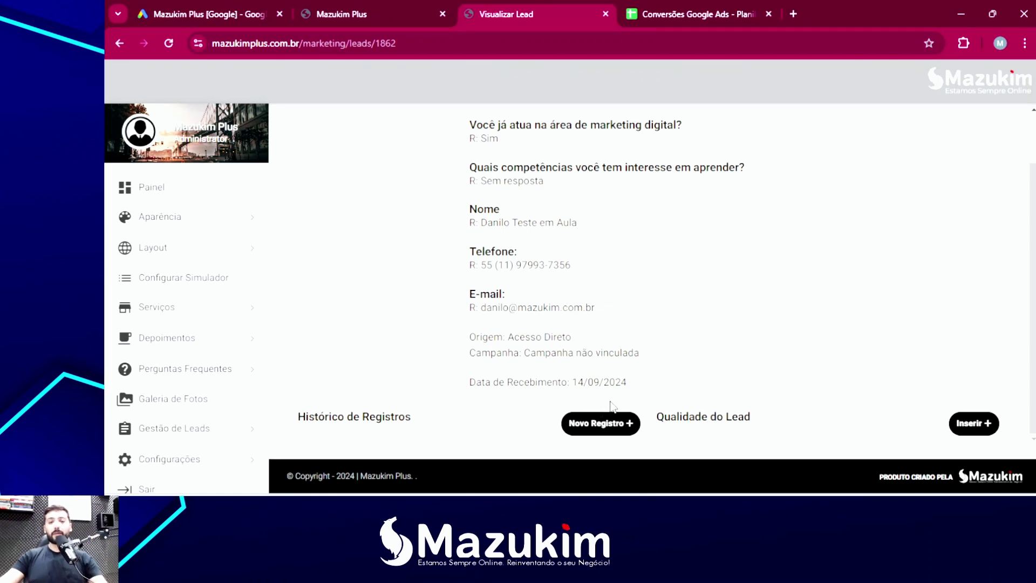
click(672, 14)
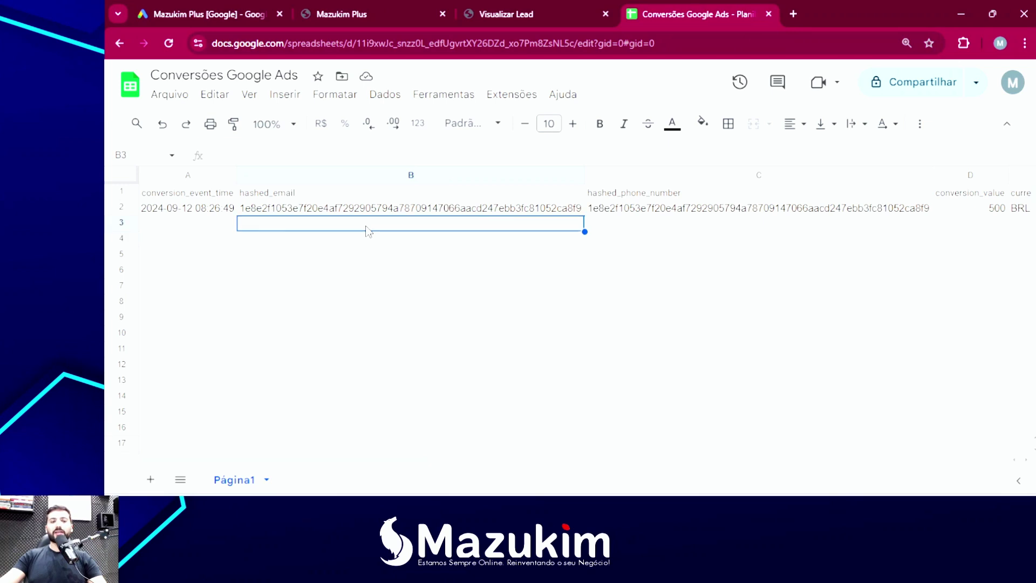
click(172, 211)
click(318, 211)
click(610, 222)
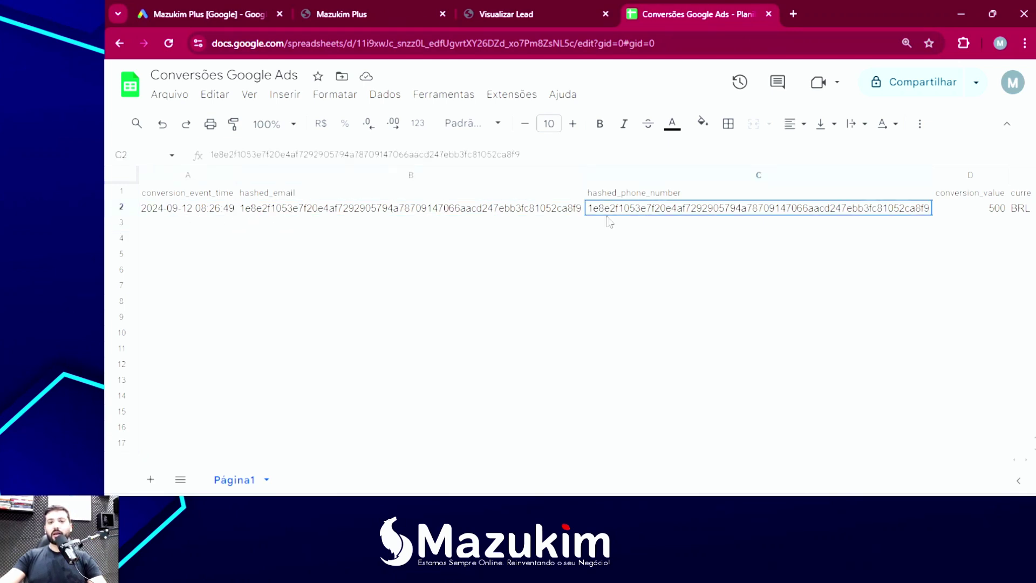
click(952, 219)
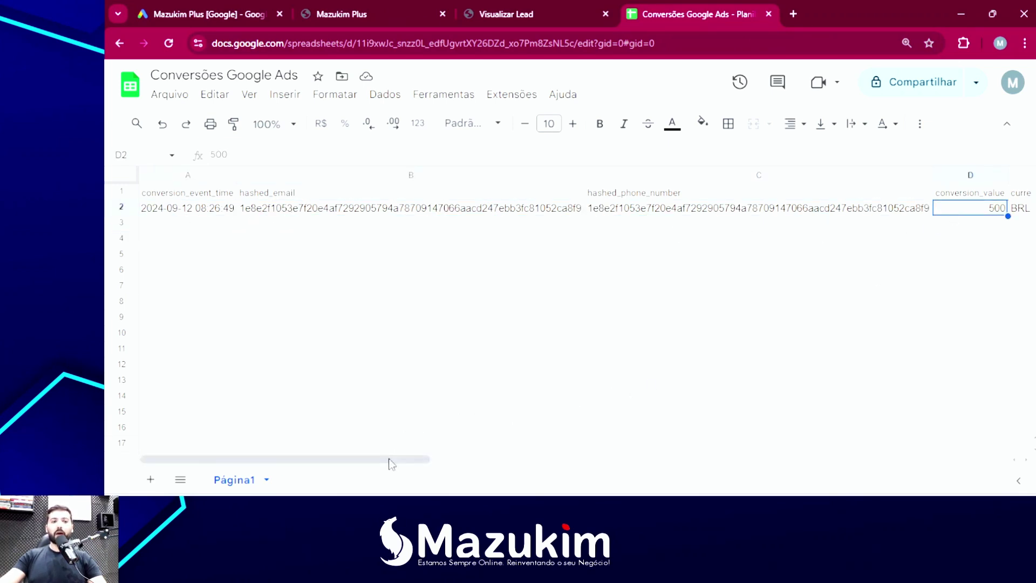
drag(389, 462, 336, 462)
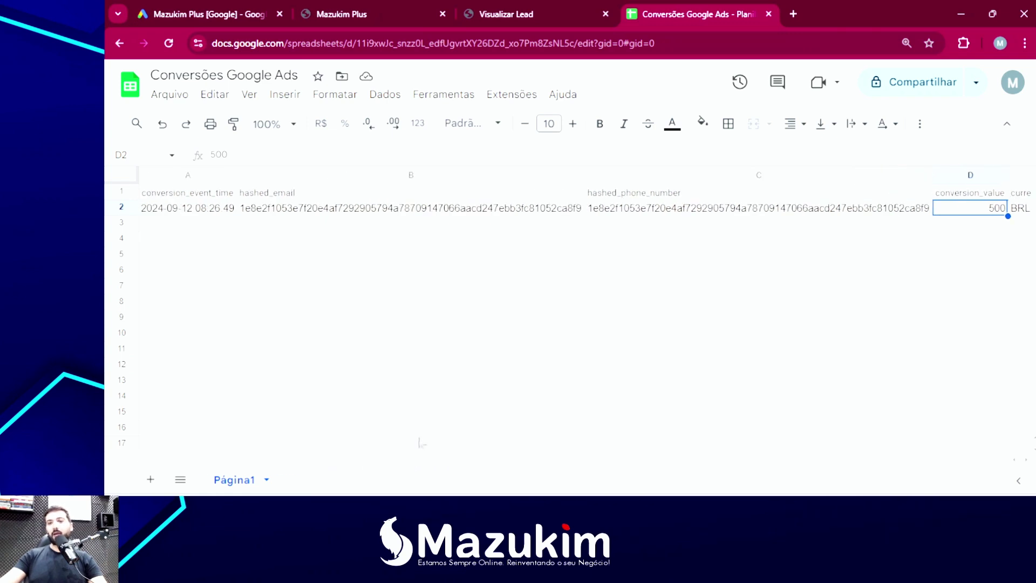
drag(412, 463, 372, 465)
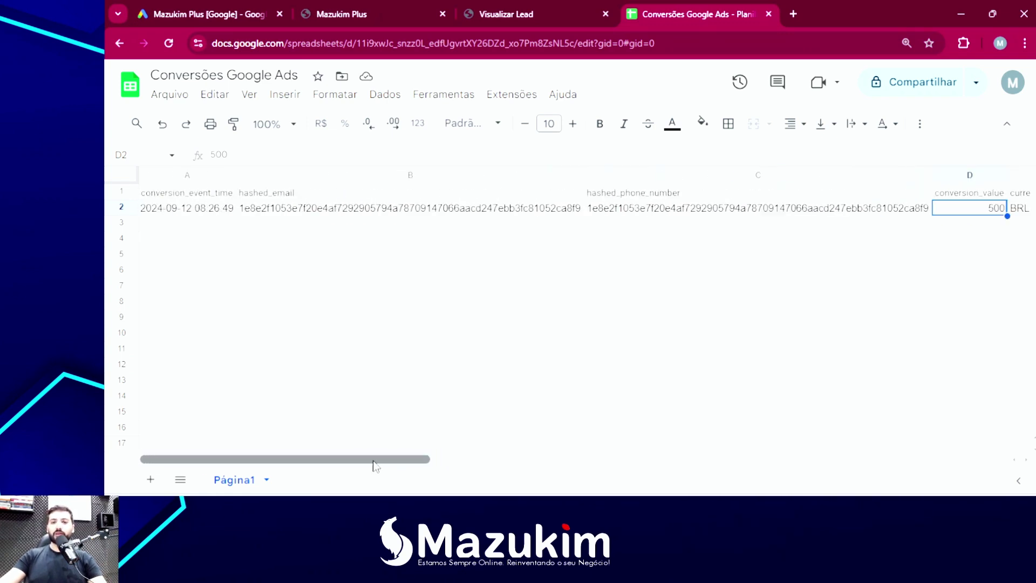
Insert a column before A headed Nome, with the test lead's name in A2.
click(198, 195)
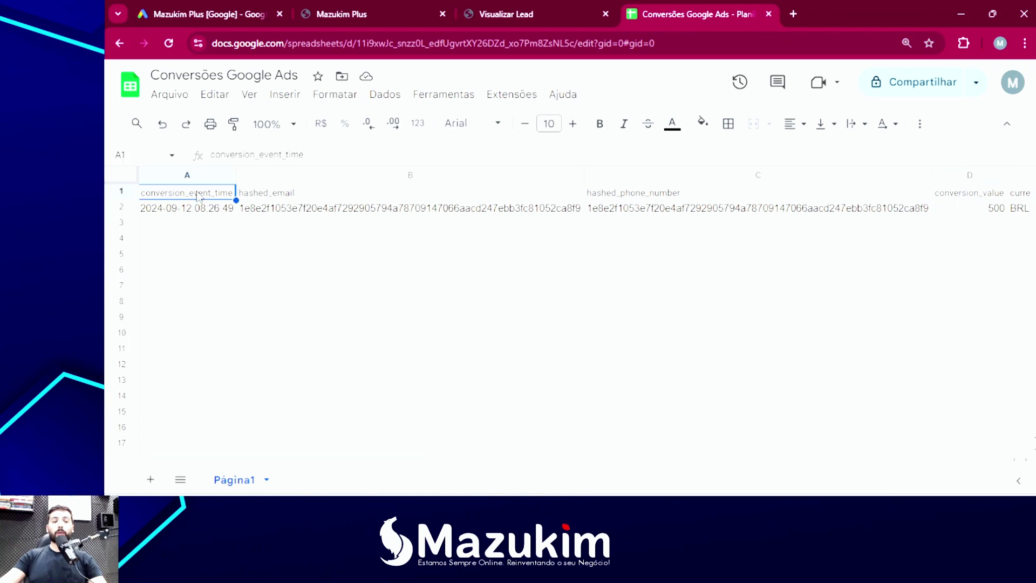
right_click(184, 199)
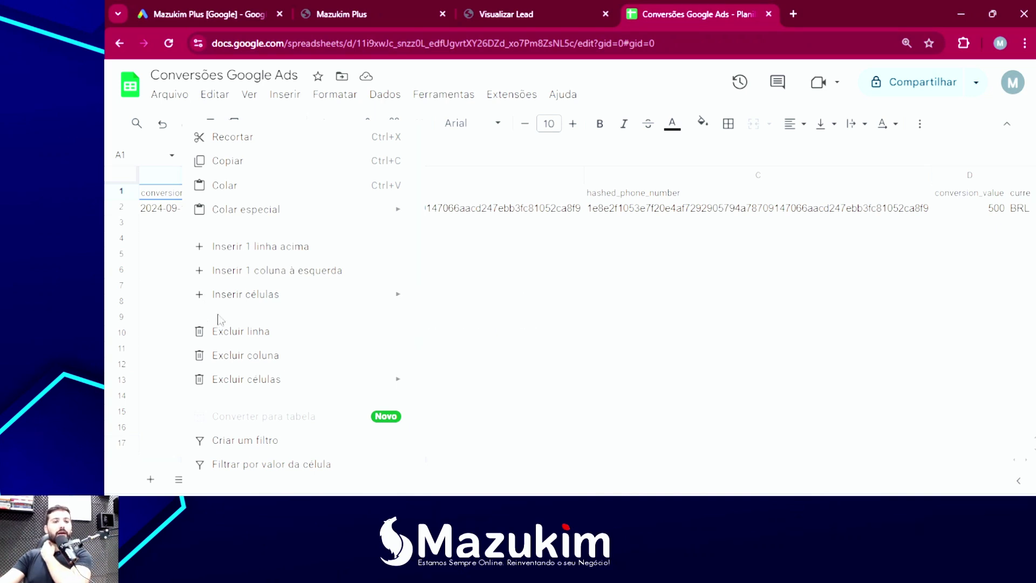
mouse_move(231, 305)
click(231, 271)
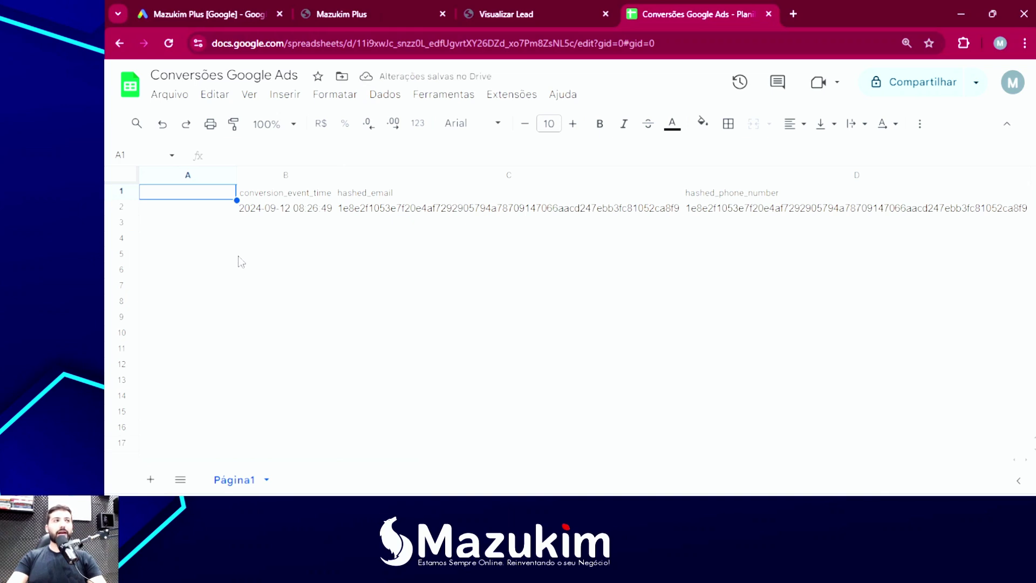
text(Nome)
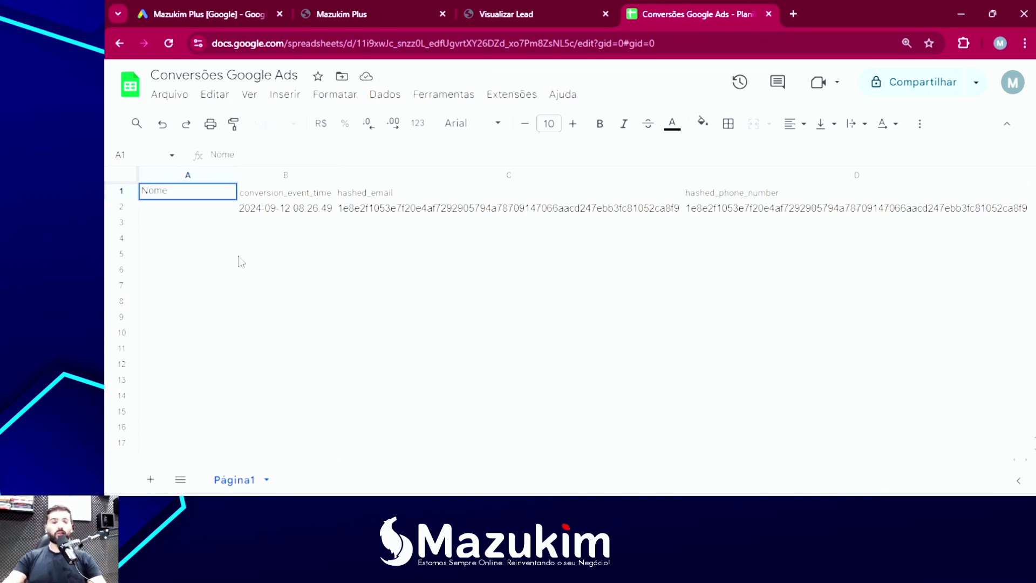
key(Return)
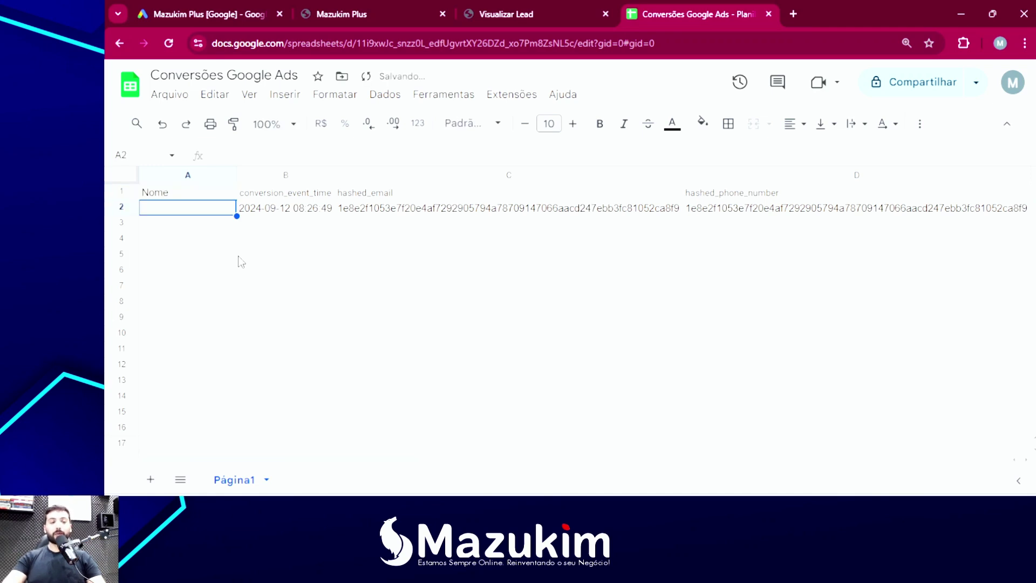
text(Danilo (t)
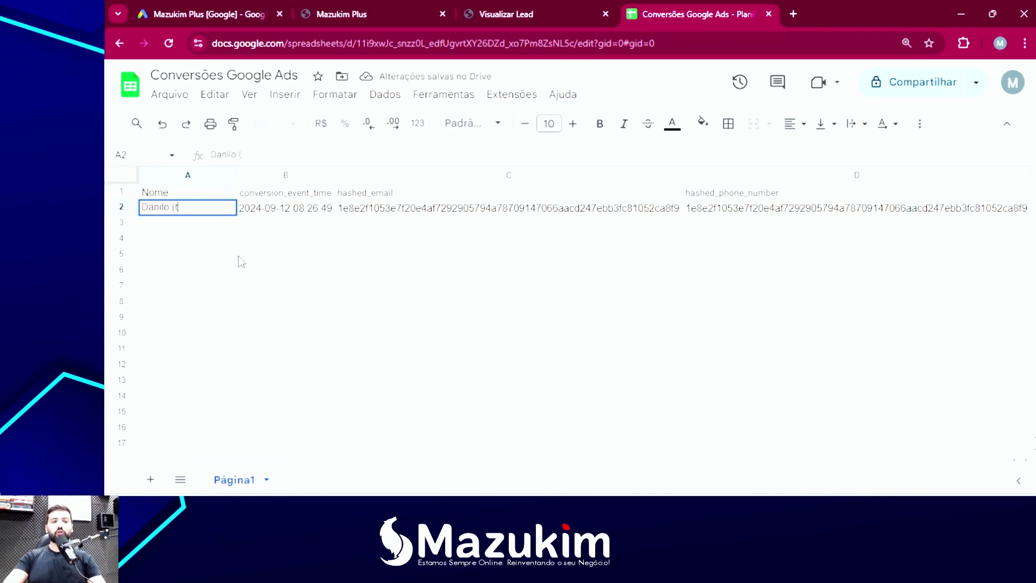
text(este))
key(Return)
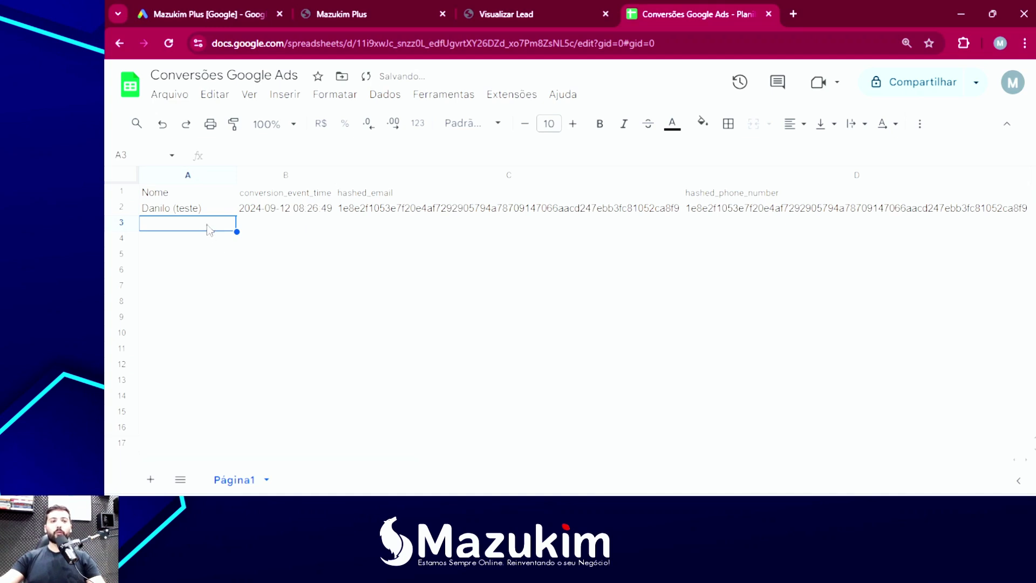
Re-enter the E2 conversion value, trying 100 and then restoring 500.
key(Up)
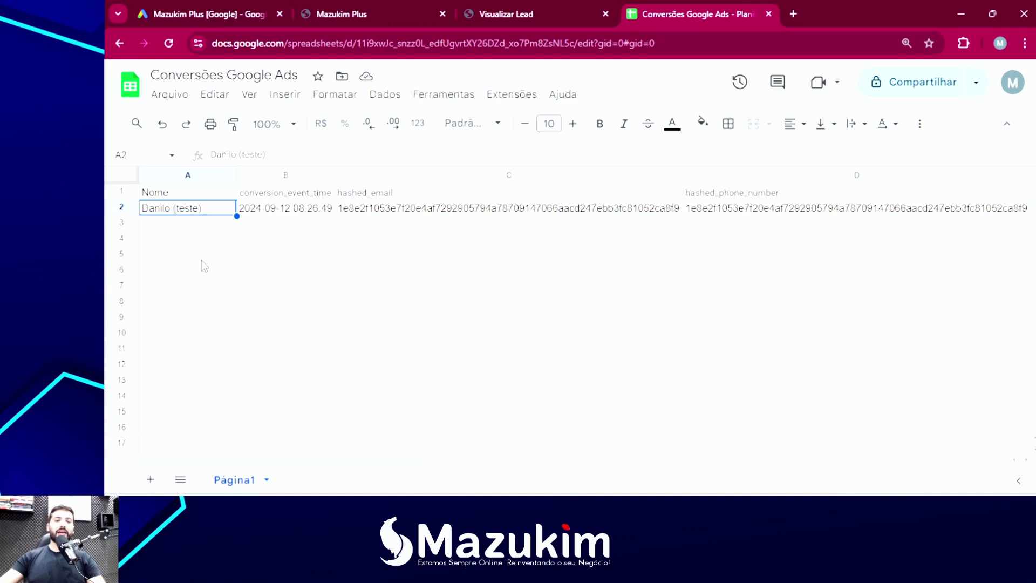
key(Right)
key(Right)
key(Right)
key(Right)
key(Right)
key(Right)
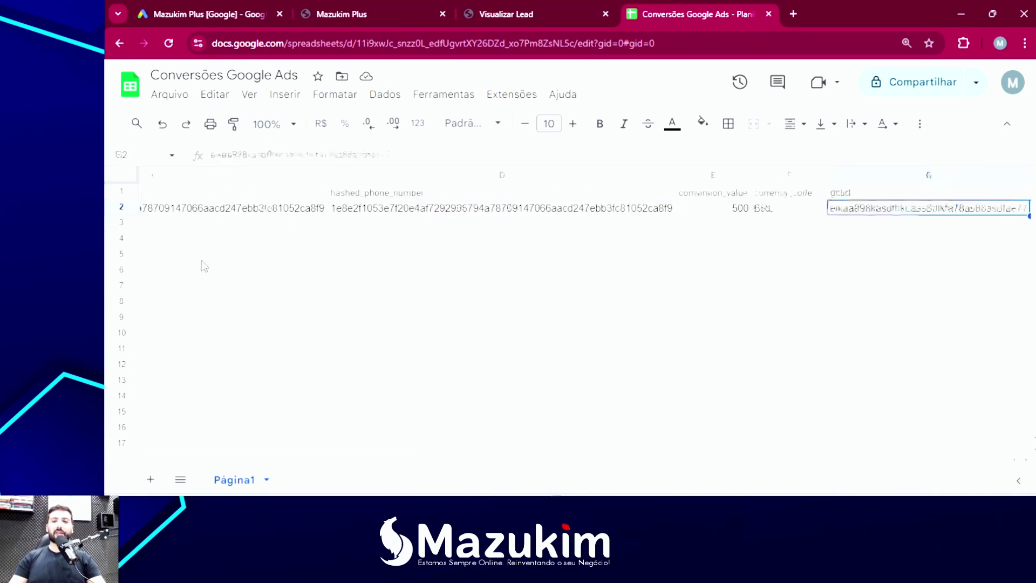
key(Left)
key(Left)
text(100)
key(Return)
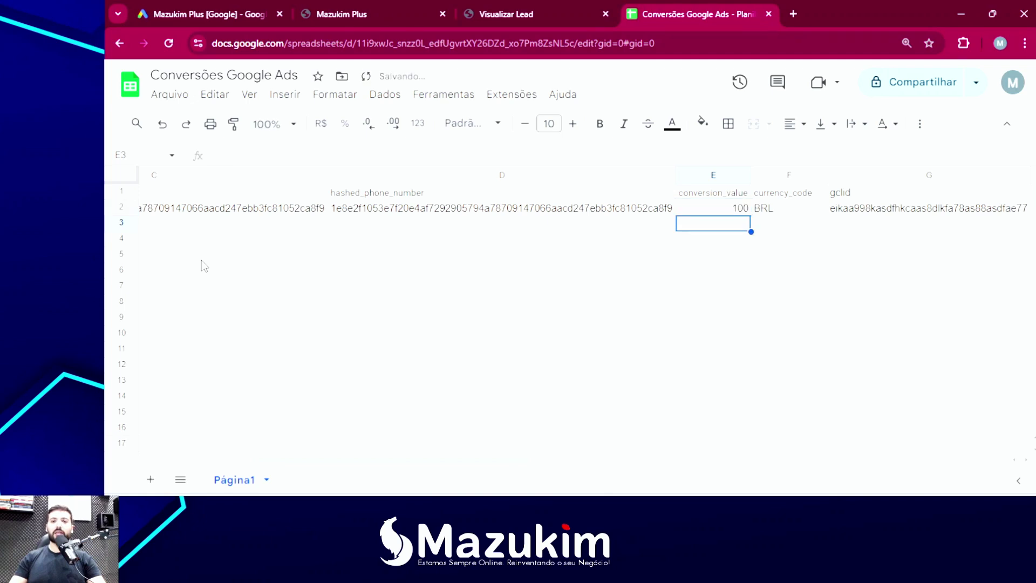
key(Up)
text(500)
key(Return)
key(Up)
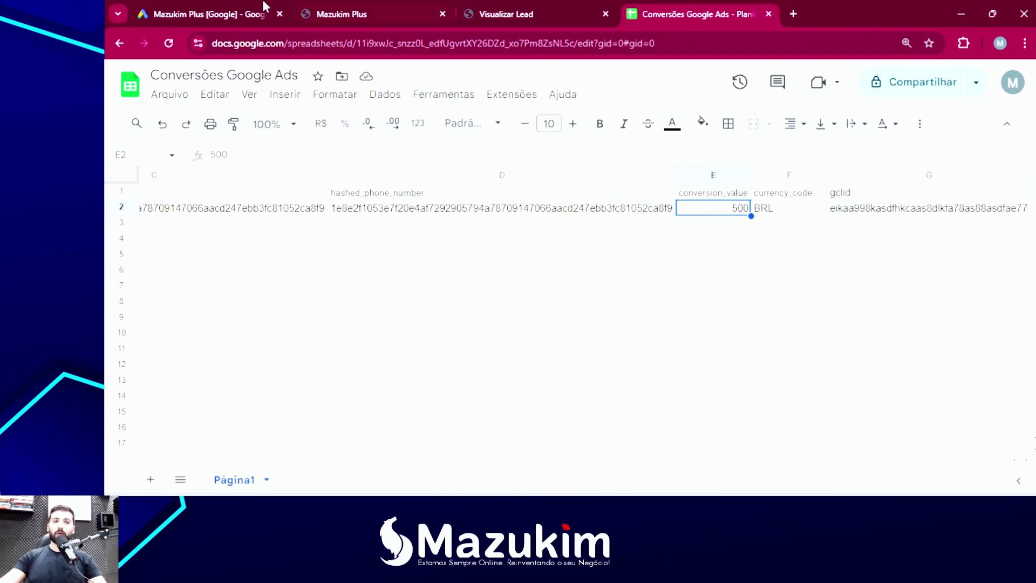
Review the Google Ads data-source list and lead 1862's Acesso Direto origin, then open a blank tab.
mouse_move(247, 5)
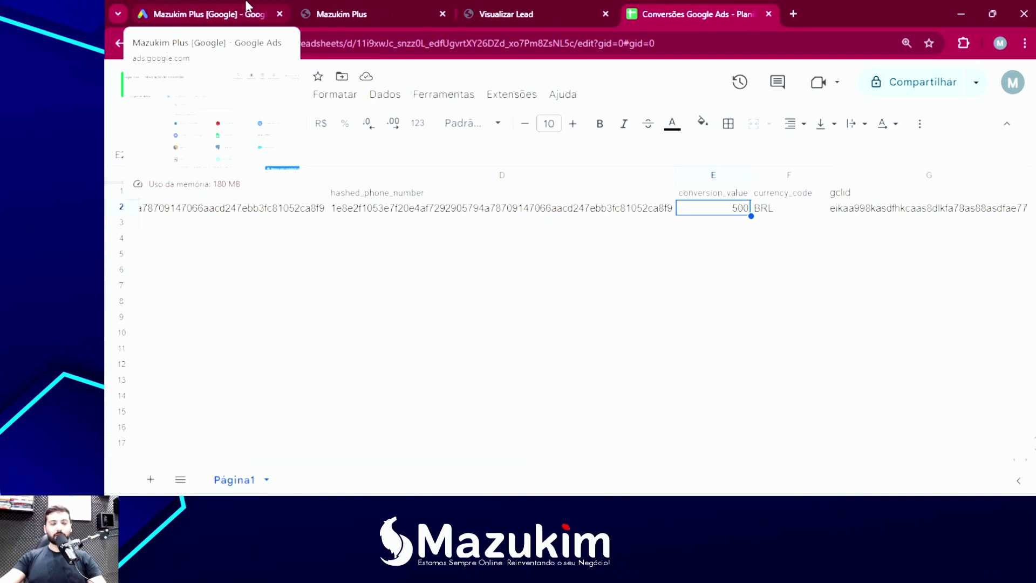
click(246, 5)
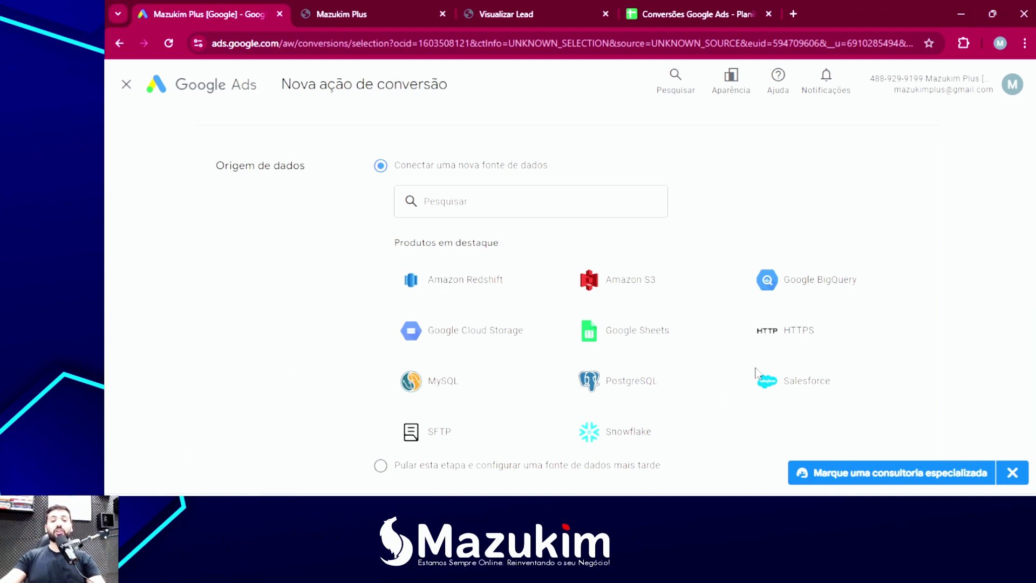
click(537, 9)
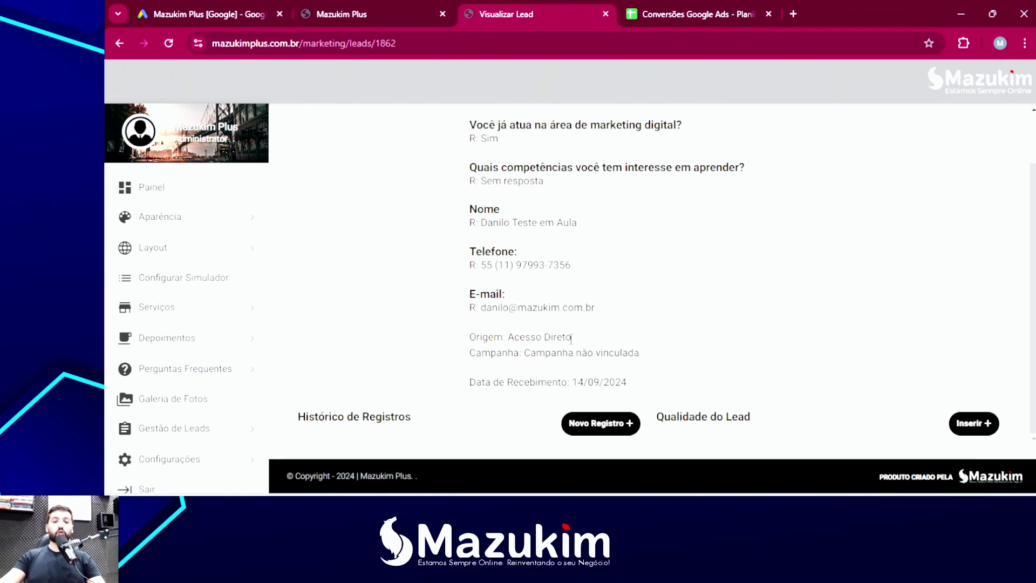
mouse_move(572, 339)
mouse_down()
mouse_move(468, 338)
mouse_move(557, 338)
mouse_up()
click(470, 338)
click(548, 337)
click(385, 11)
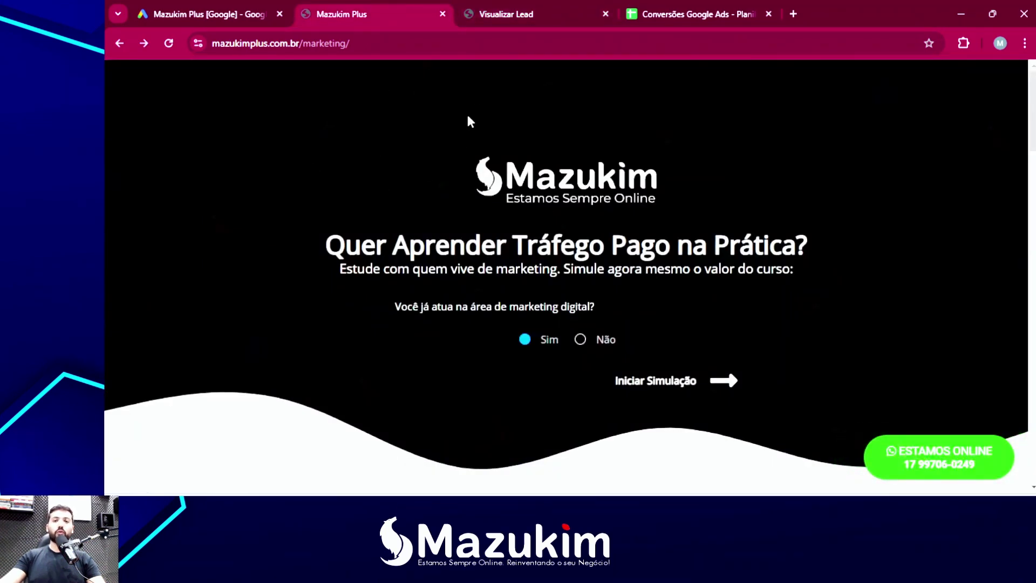
click(793, 14)
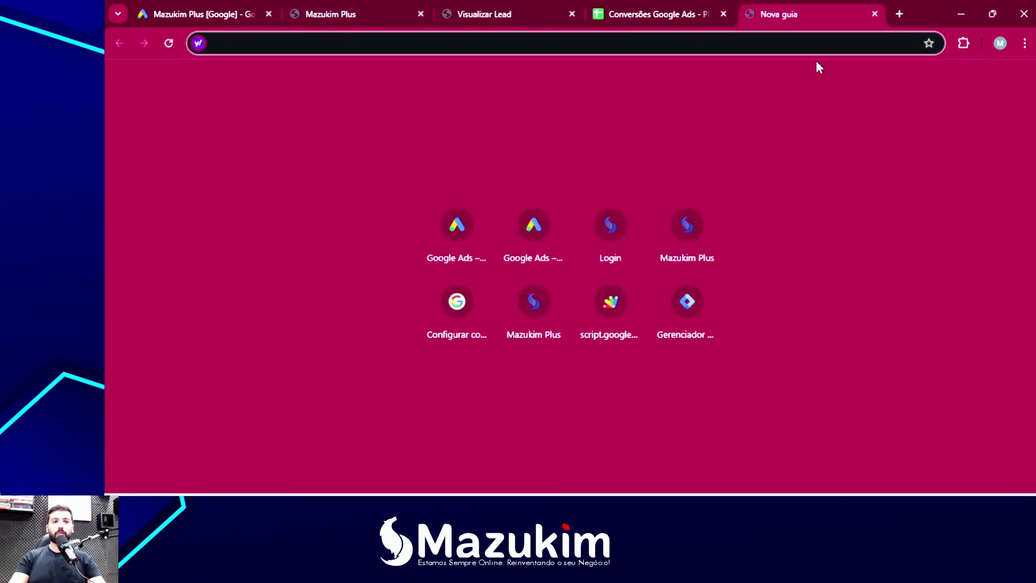
Search Google for 'curso de trafego pago'.
text(curso de g)
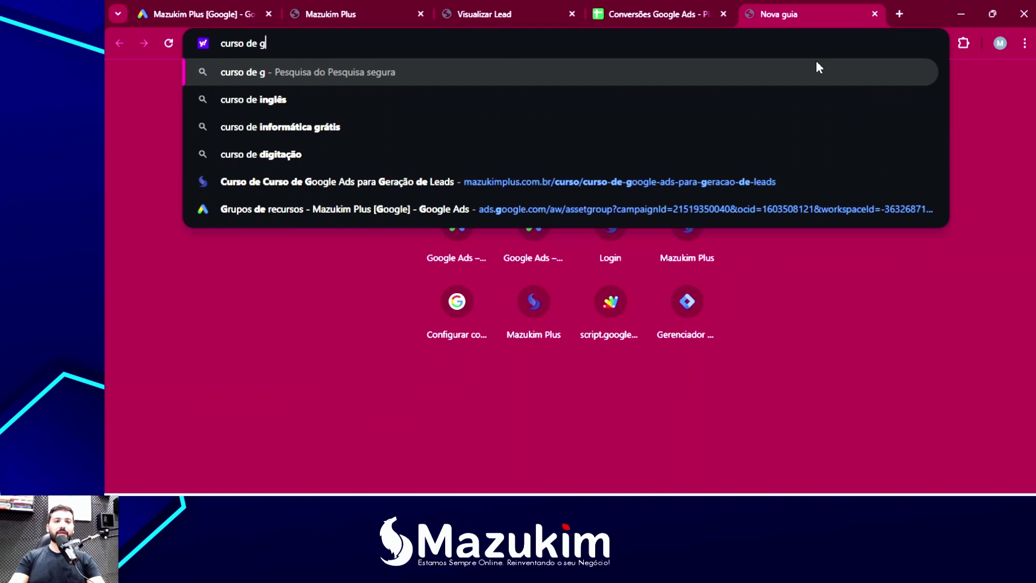
key(BackSpace)
text(trafego pago)
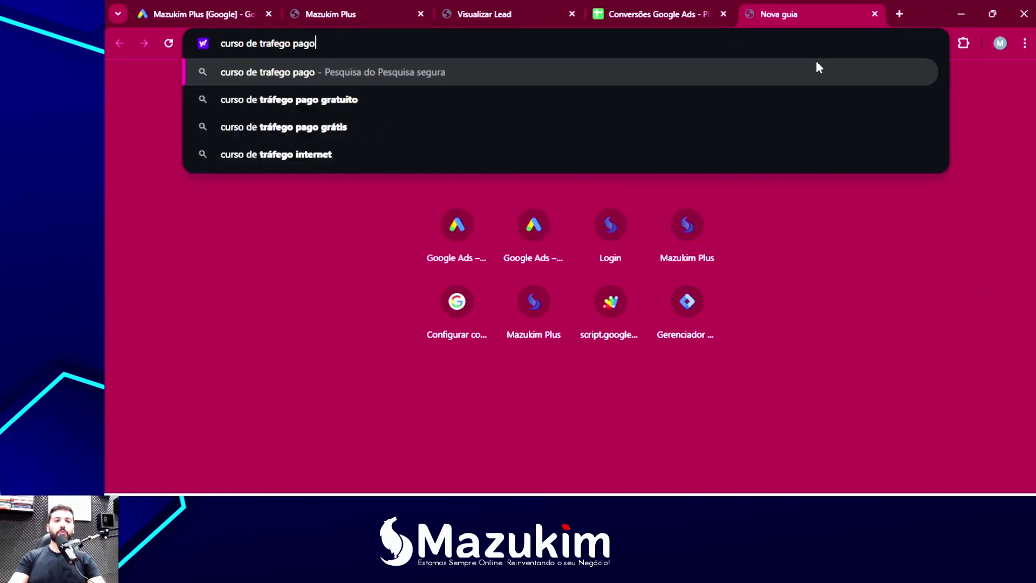
key(Return)
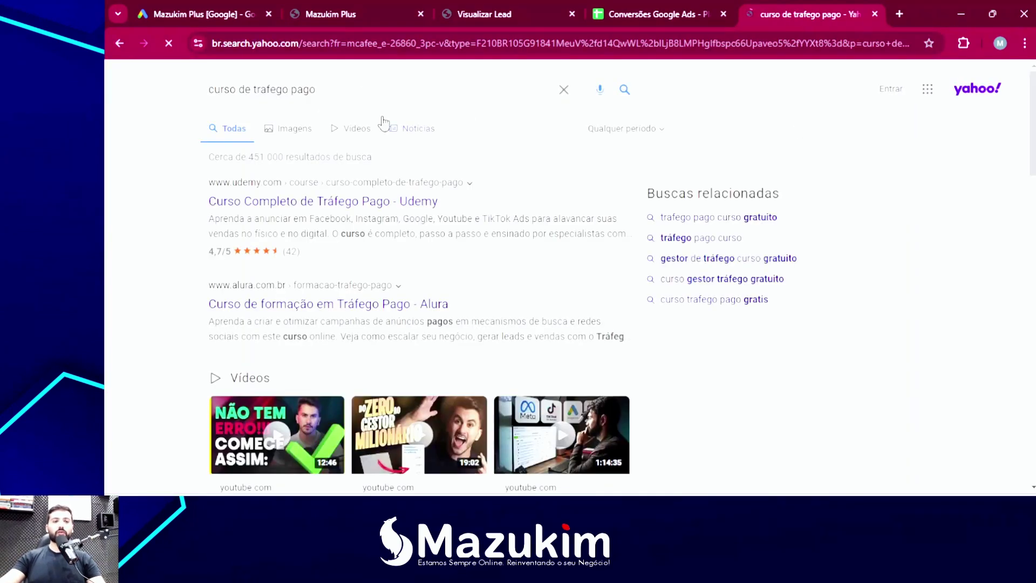
click(335, 44)
text(google)
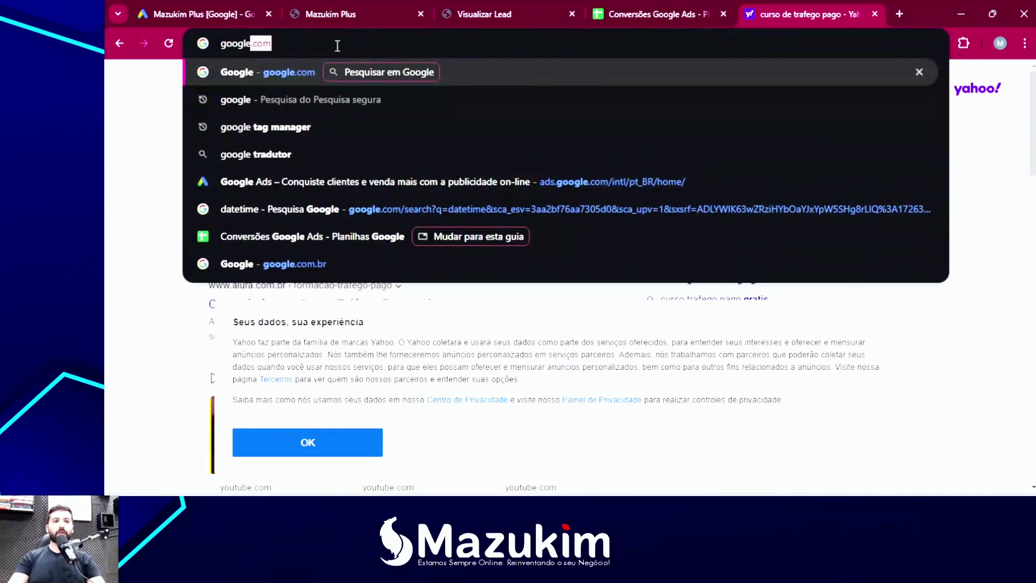
key(Return)
text(curs)
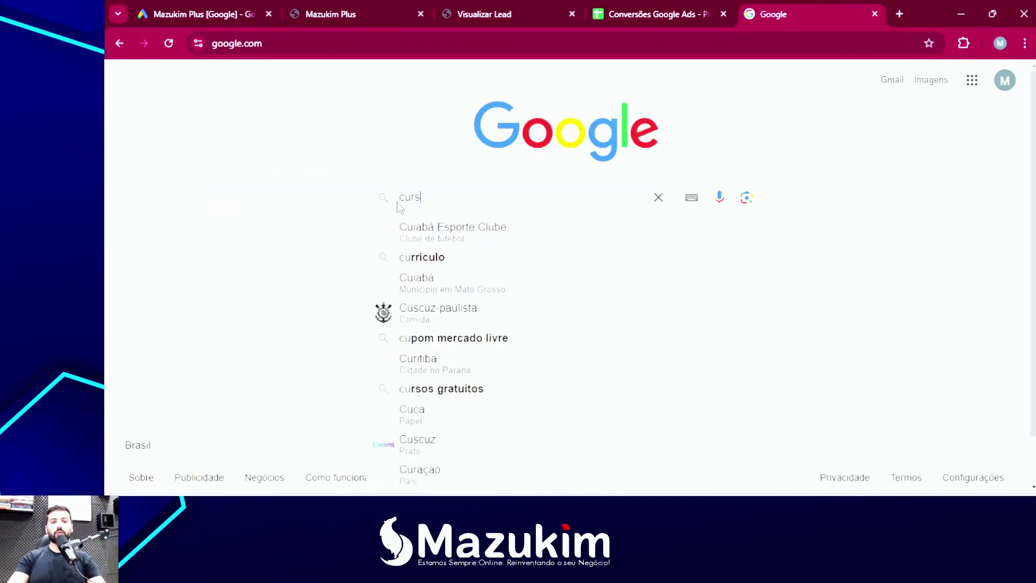
text(o de trafego pago)
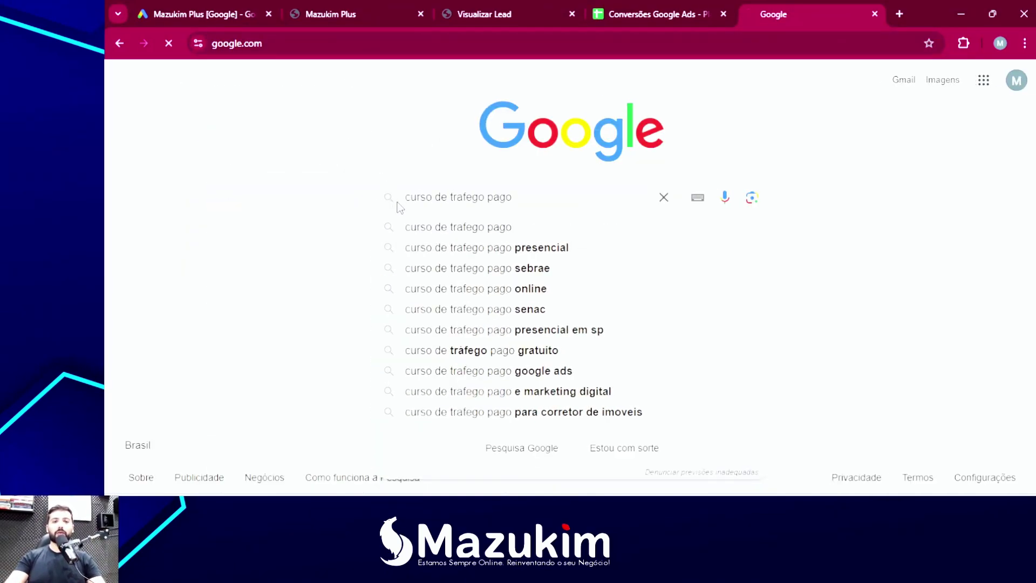
key(Return)
Browse the sponsored ads for that query, then select the search box text for replacement.
scroll(212, 283, down, 5)
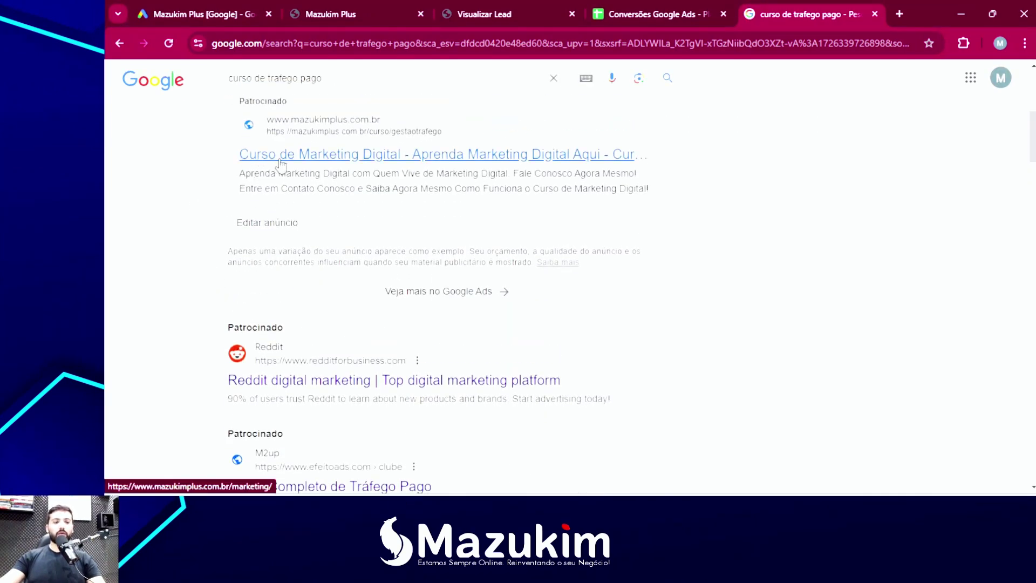
scroll(169, 173, down, 4)
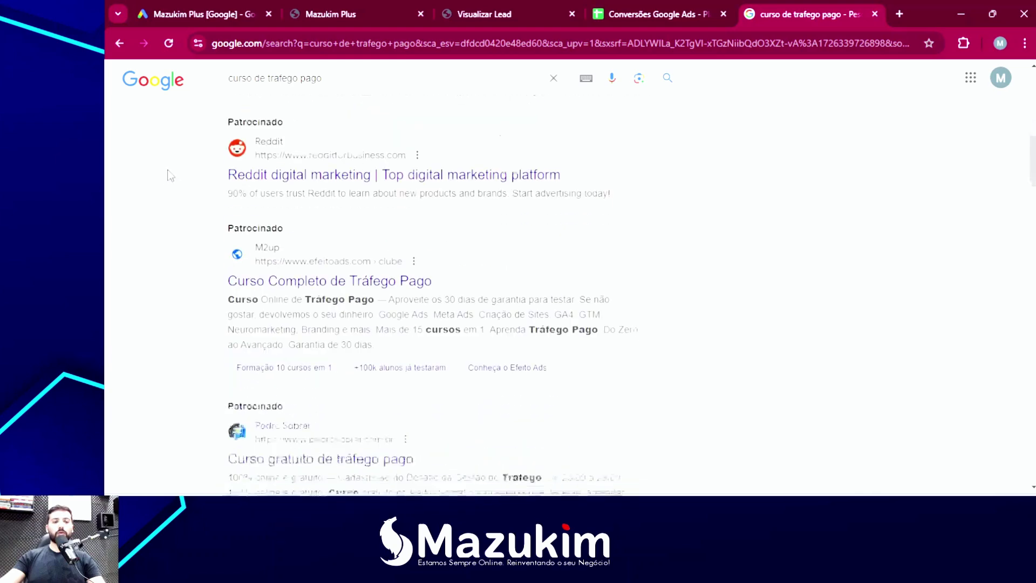
scroll(202, 317, down, 4)
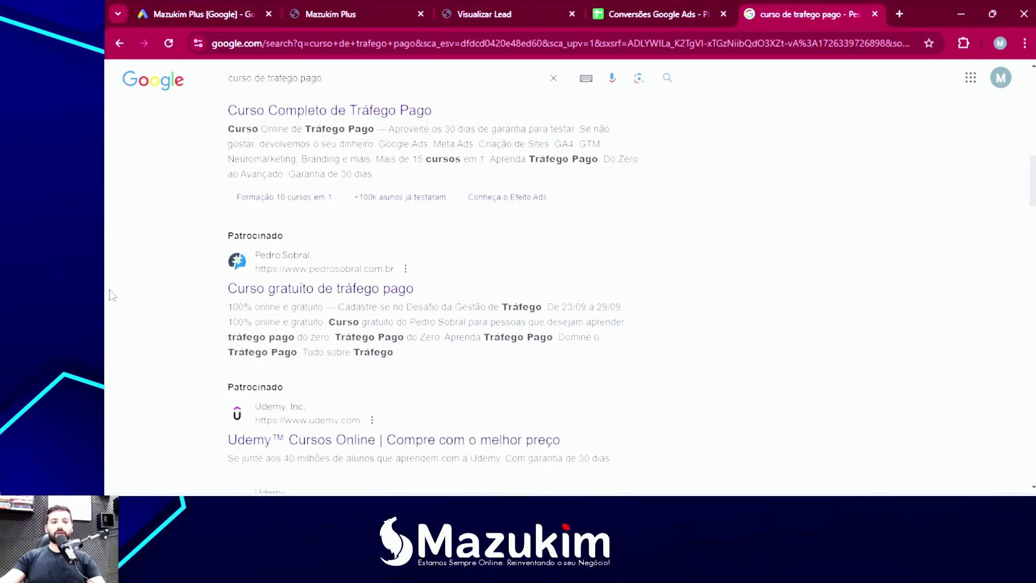
scroll(270, 381, up, 8)
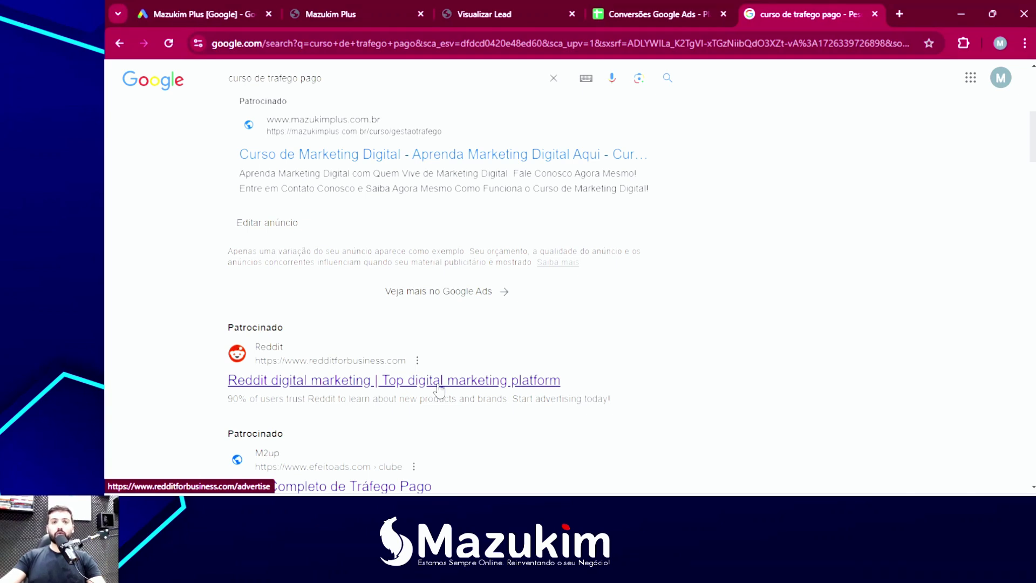
scroll(365, 351, down, 6)
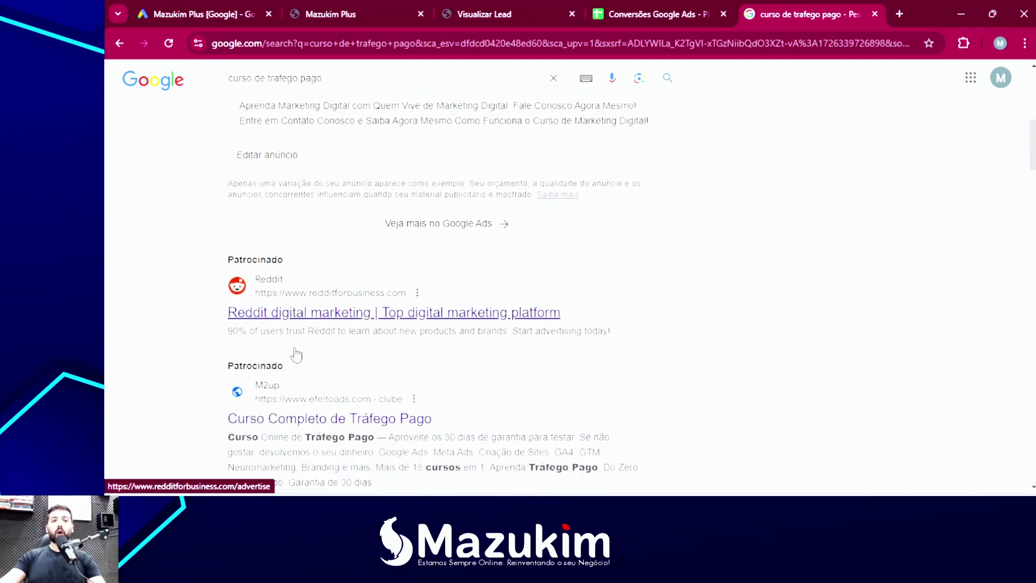
scroll(197, 303, down, 10)
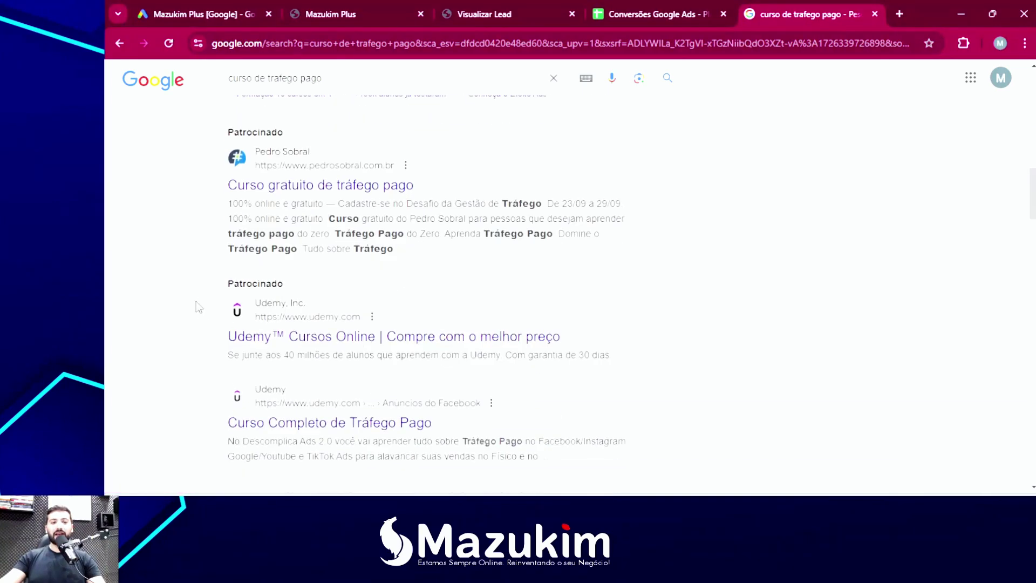
scroll(169, 307, down, 10)
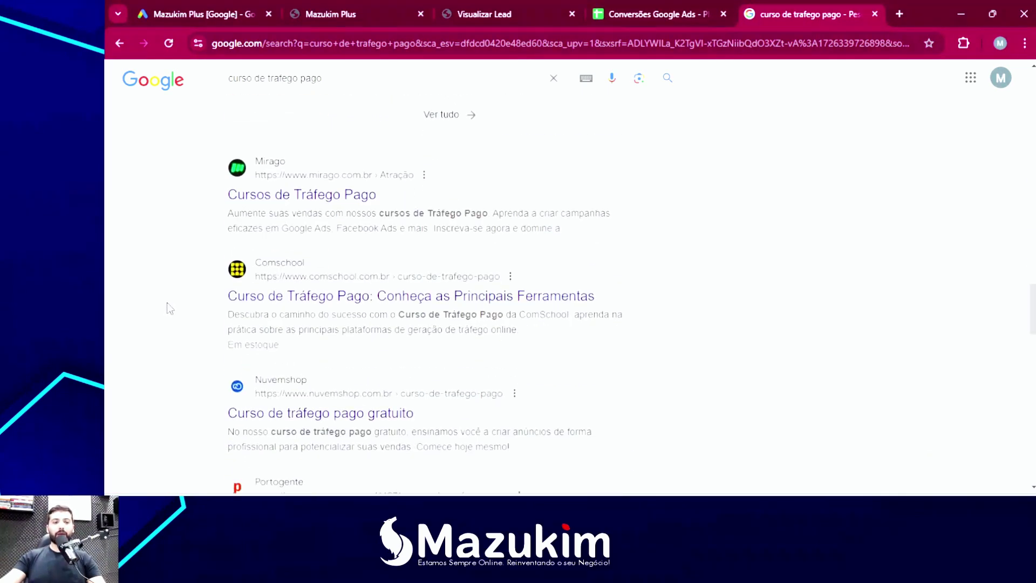
scroll(755, 270, up, 20)
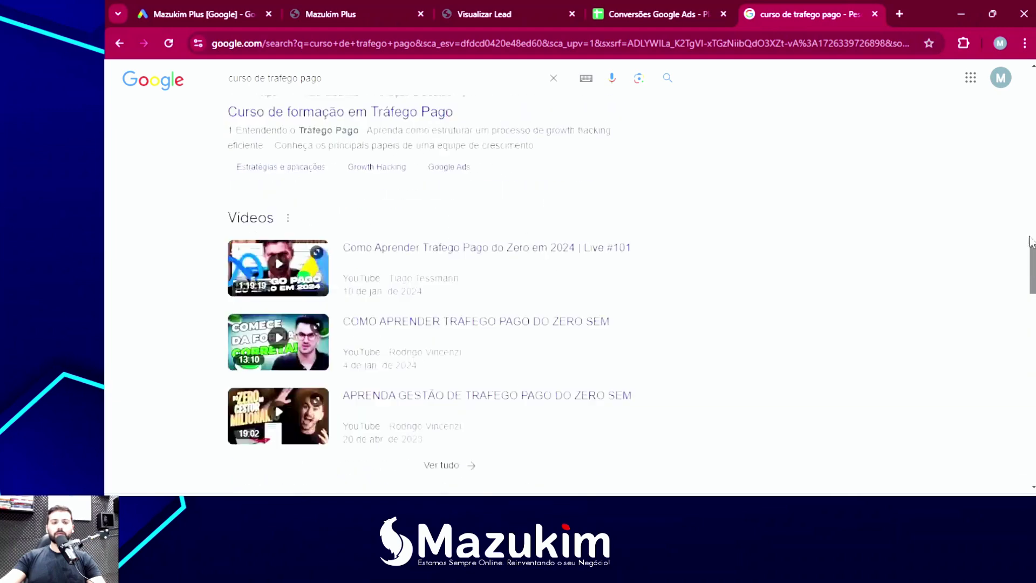
drag(352, 107, 218, 105)
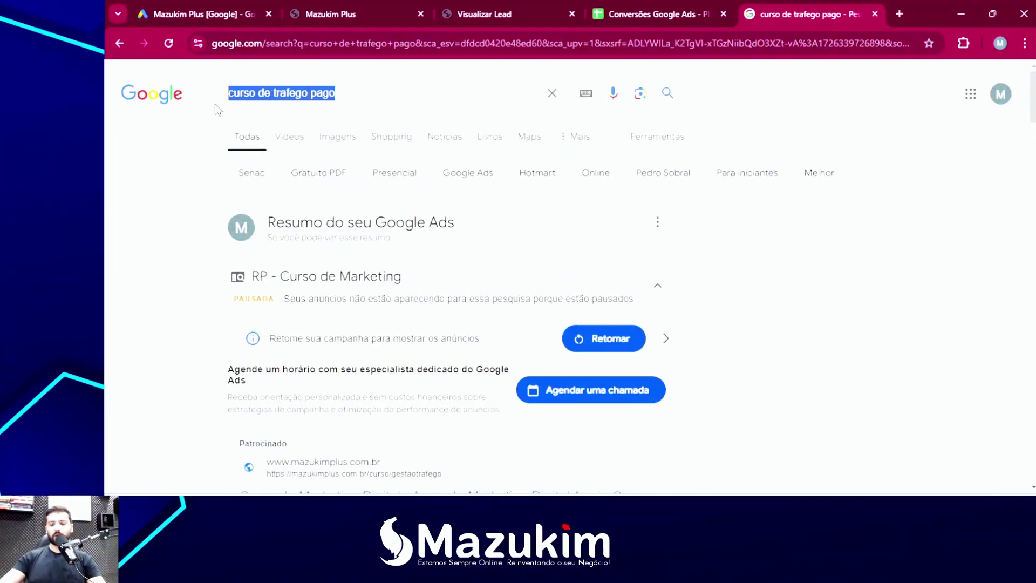
Search 'mazukim', follow the sponsored Mazukim ad, and select its gclid-tagged landing URL.
text(mazukim)
key(Return)
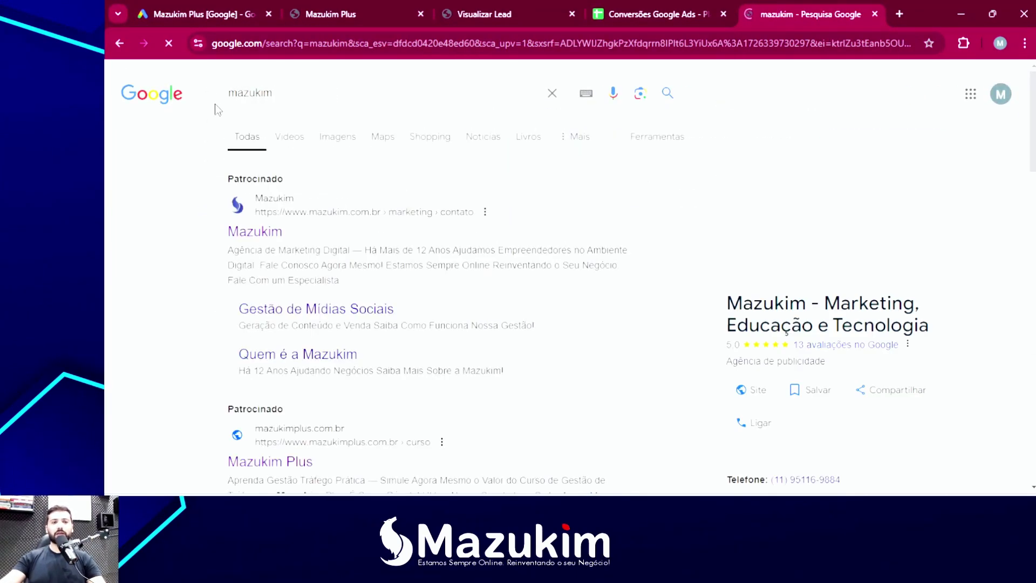
click(256, 235)
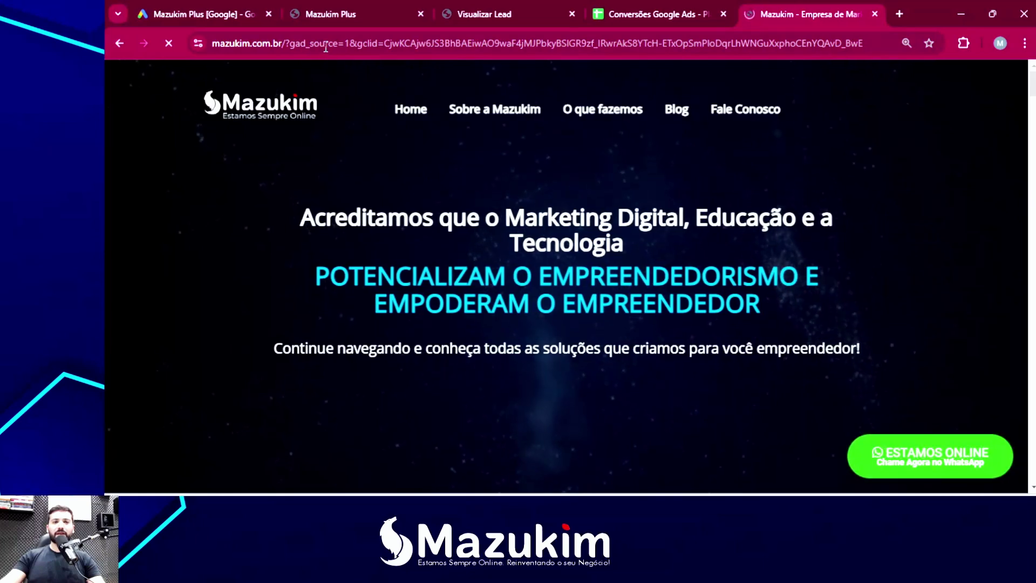
click(383, 48)
key(ctrl+a)
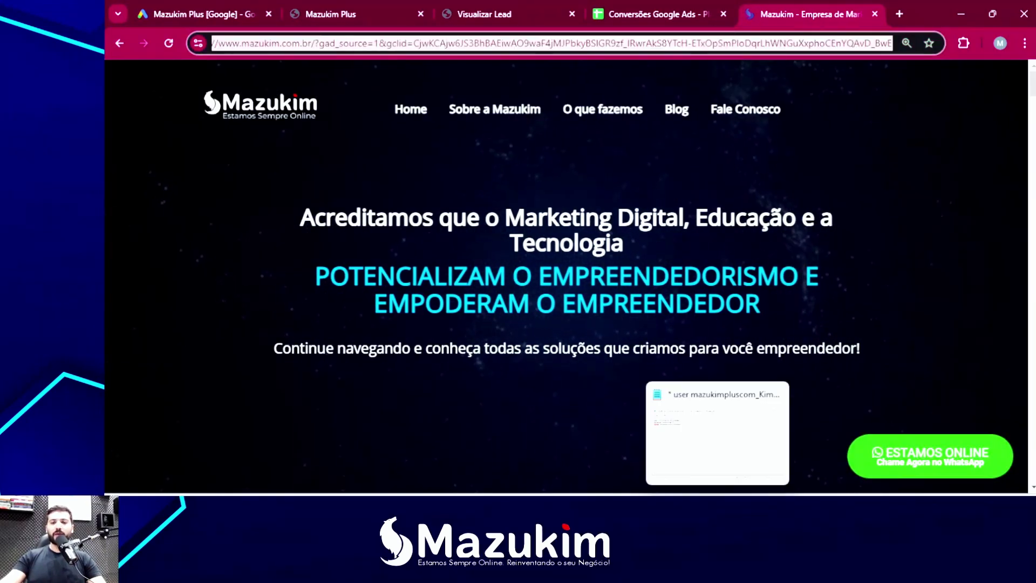
click(695, 421)
Paste the tracking URL into a new Notepad tab, moving the gclid parameter to its own line.
click(288, 133)
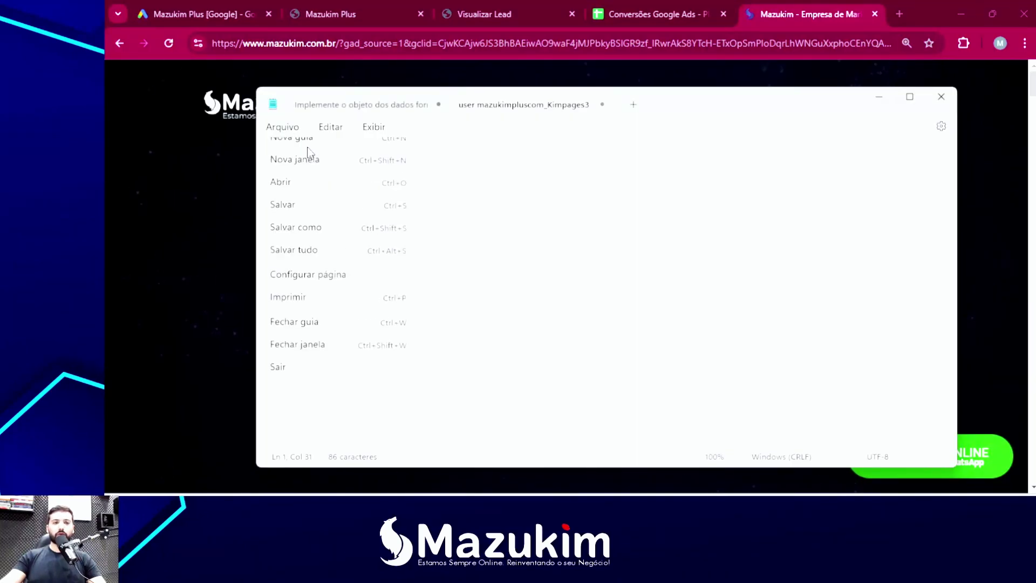
click(286, 145)
text(https://www.mazukim.com.br/?gad_source=1&gclid=CjwKCAjw6JS3BhBAEiwAO9waF4jMJPbkyBSlGR9zf_IRwrAkS8YTcH-ETxOpSmPloDqrLhWNGuXxphoCEnYQAvD_BwE)
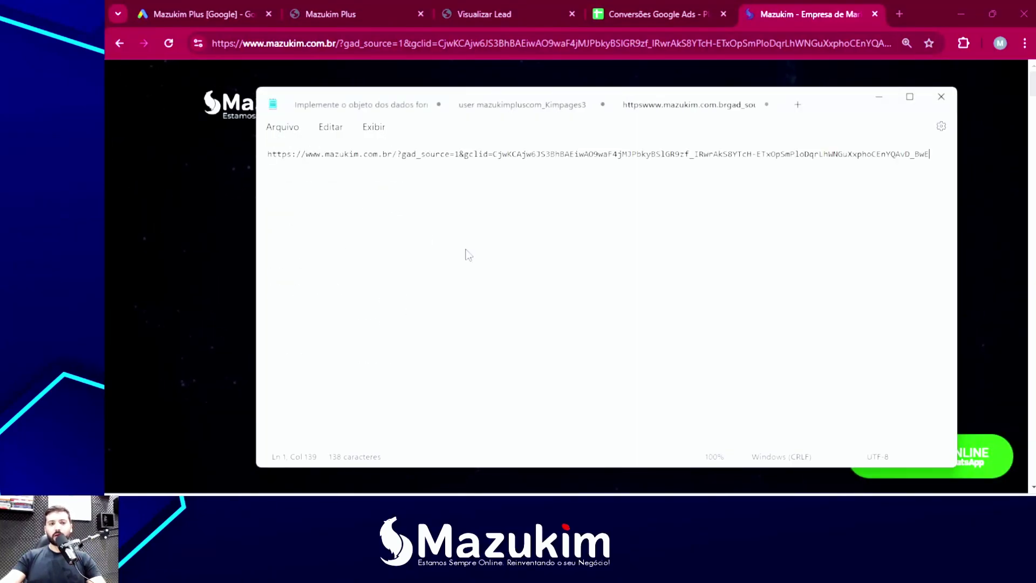
scroll(530, 206, up, 1)
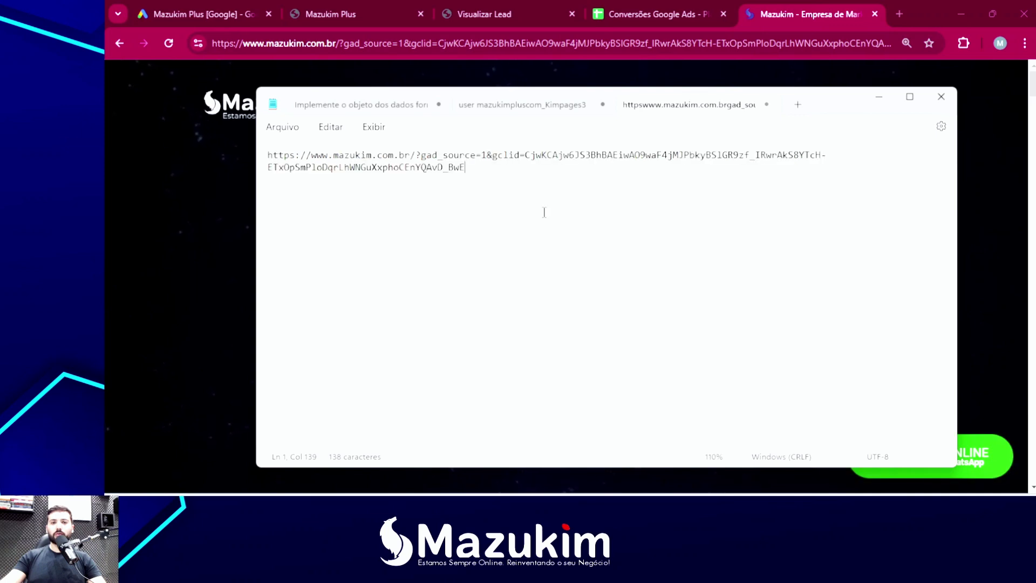
click(493, 156)
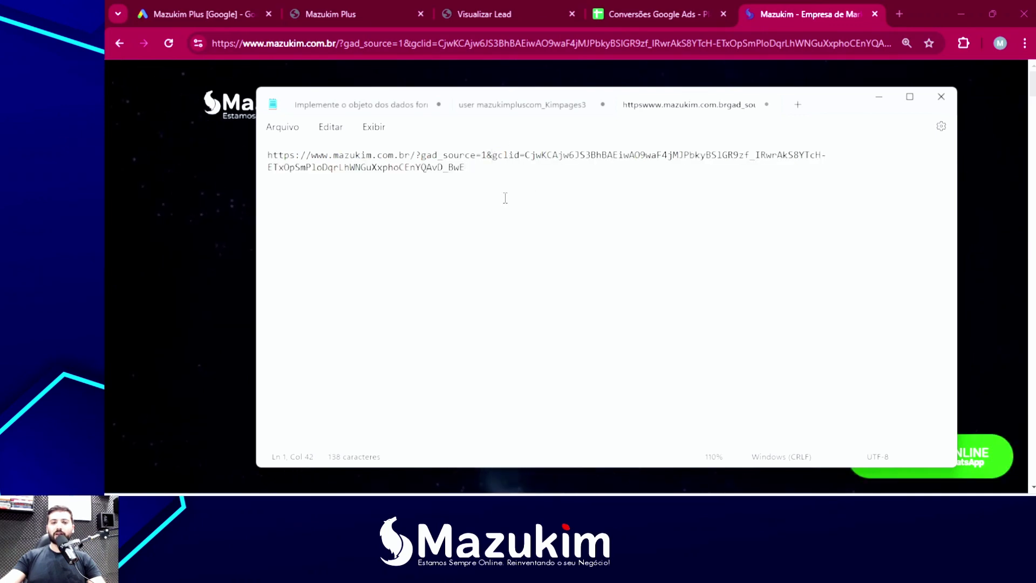
key(Return)
key(Return)
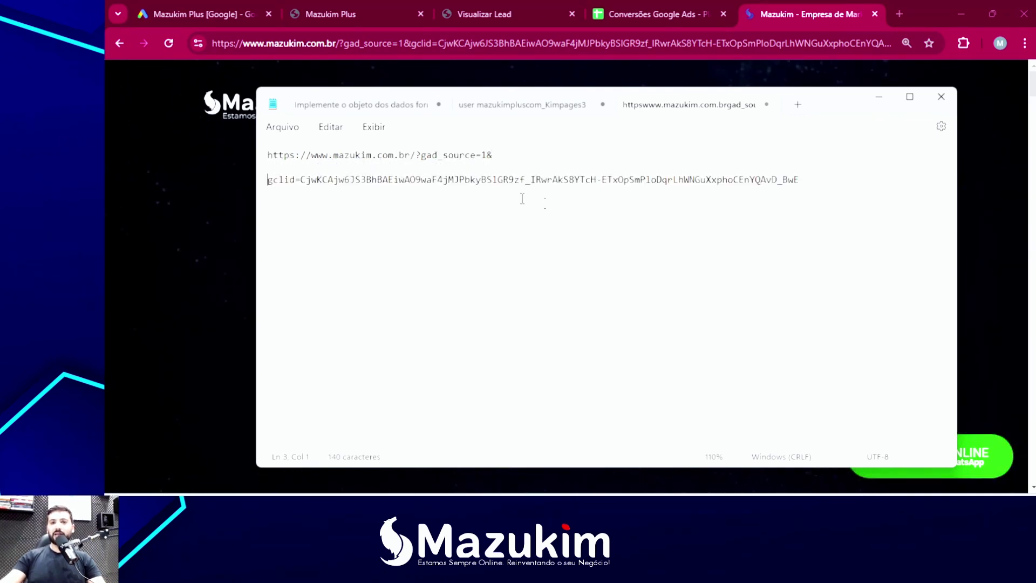
Select the gclid value, then highlight the parameter name 'gclid'.
drag(822, 178, 302, 185)
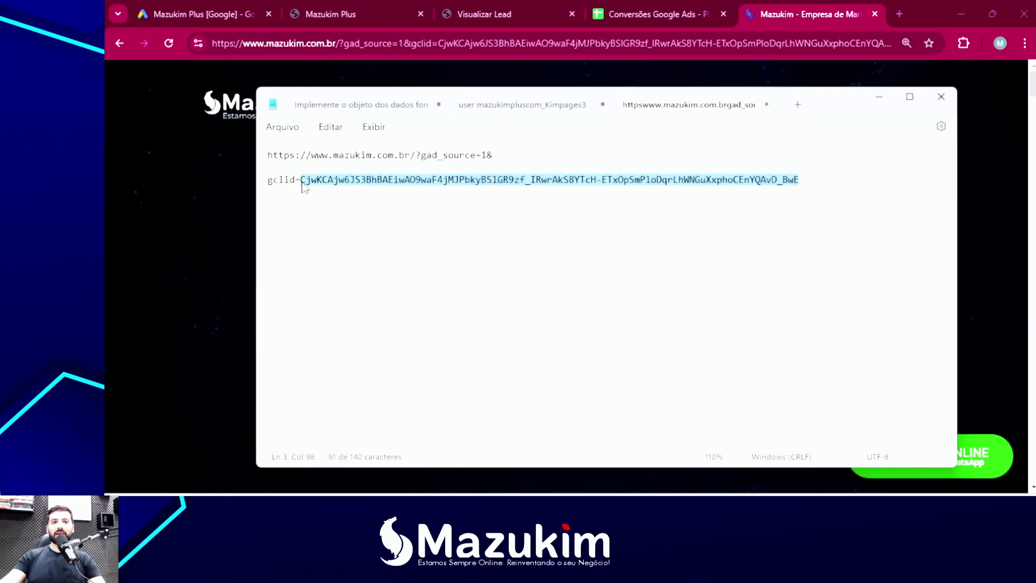
click(277, 180)
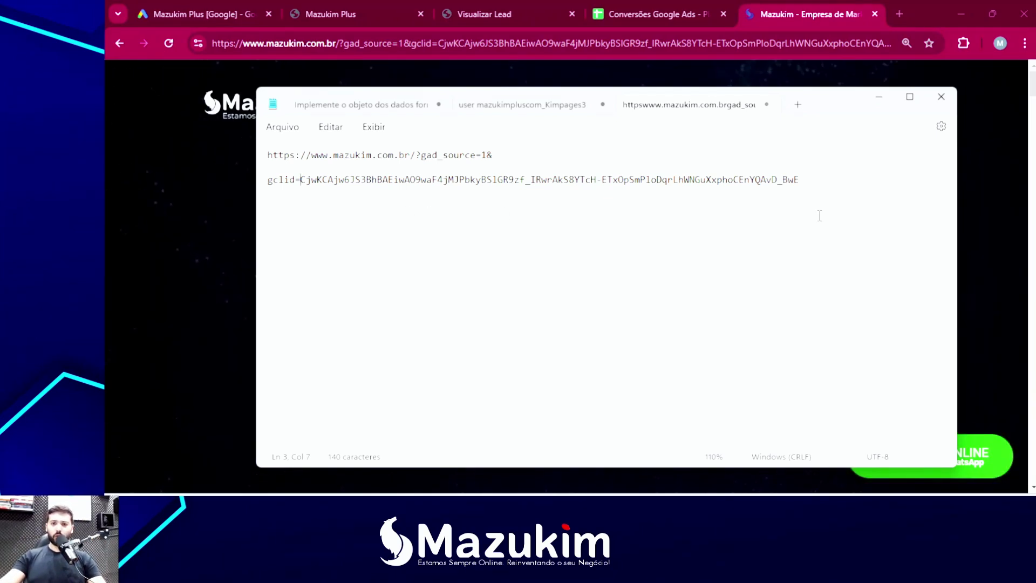
click(831, 183)
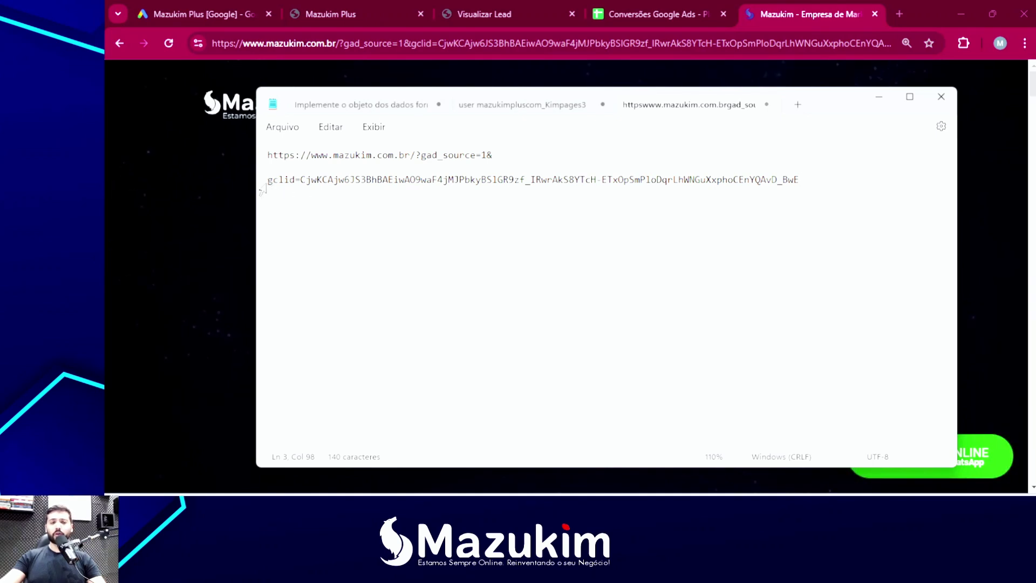
drag(268, 179, 279, 198)
key(shift+Right)
key(shift+Right)
key(shift+Right)
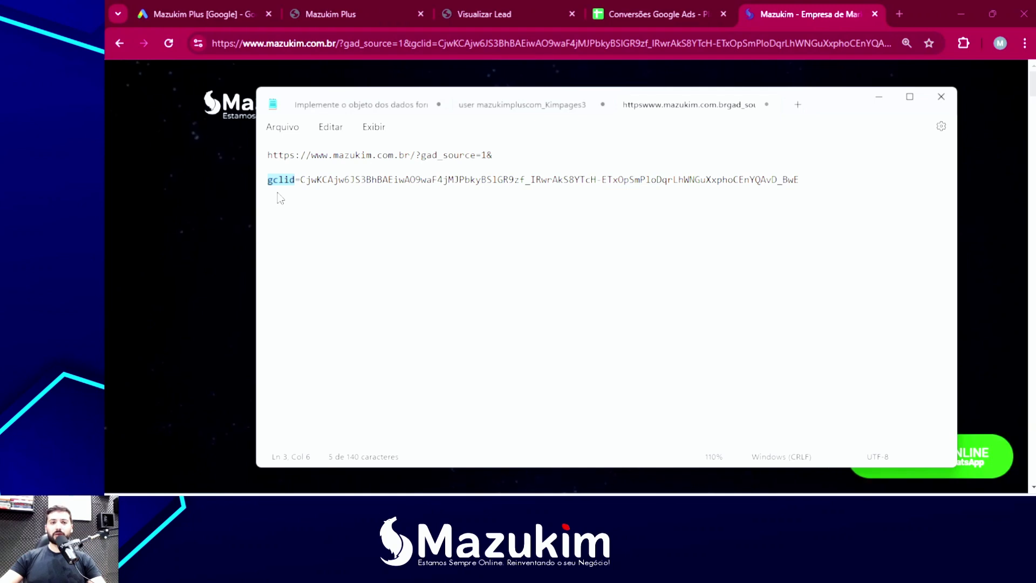
click(462, 14)
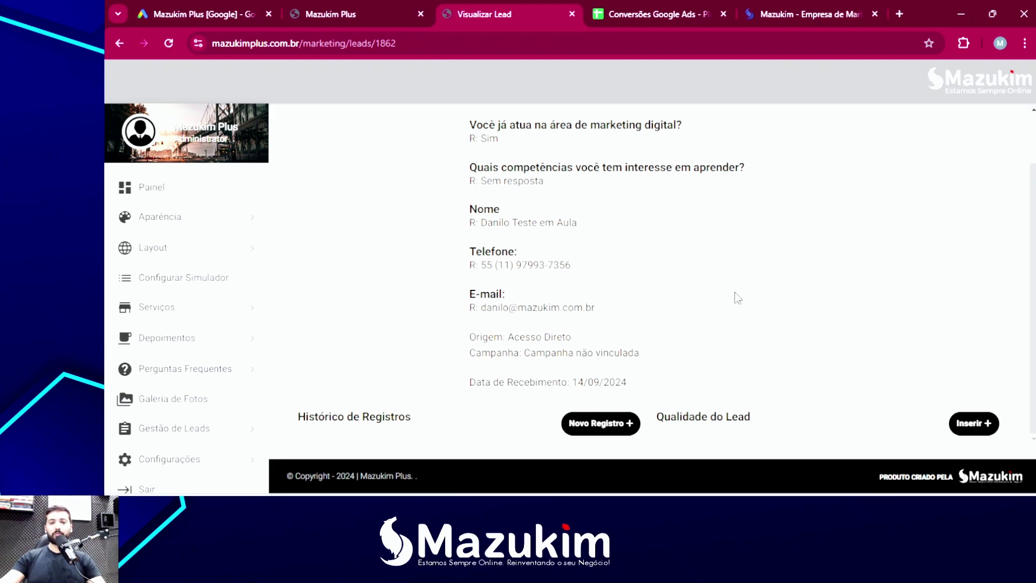
Compare the tracking URL notes with lead 1862's Acesso Direto origin, then show the Mazukim Plus landing page.
click(809, 13)
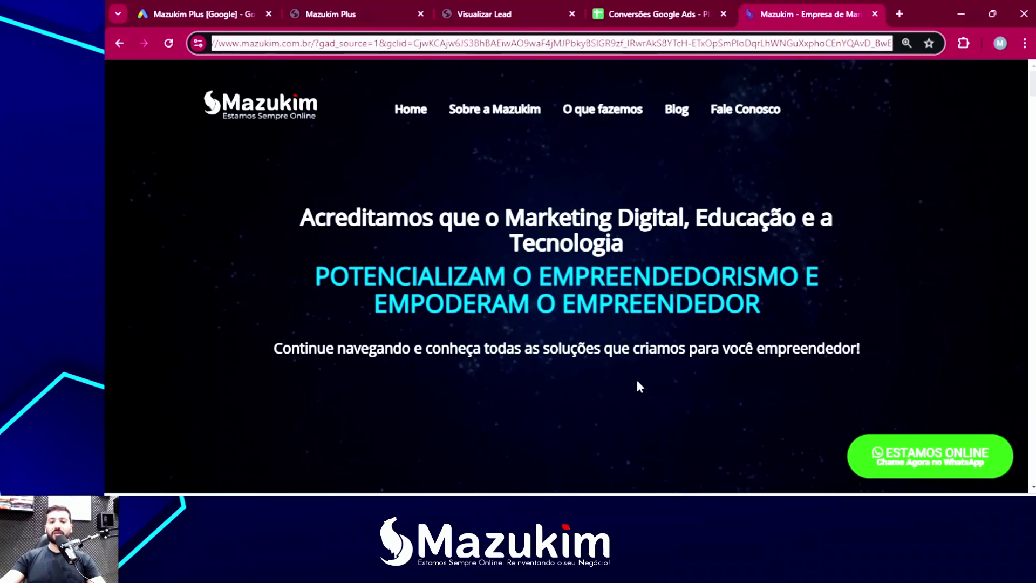
key(alt+Tab)
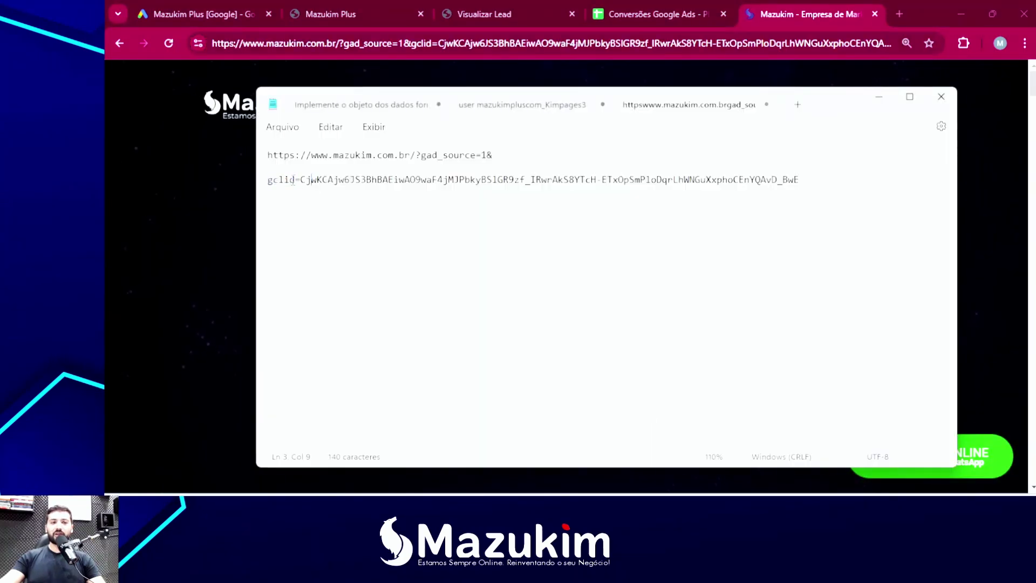
click(477, 6)
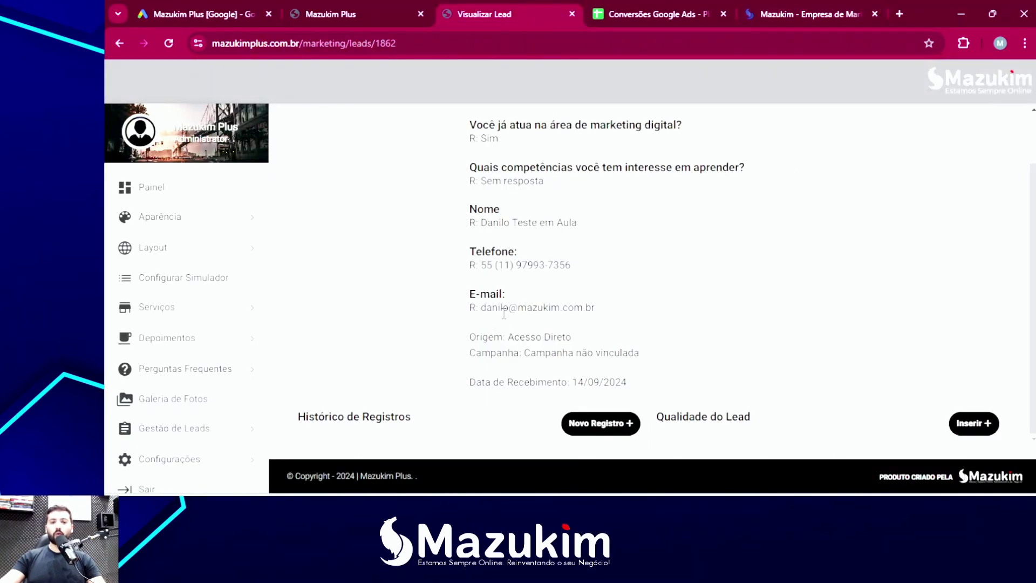
double_click(532, 337)
click(554, 338)
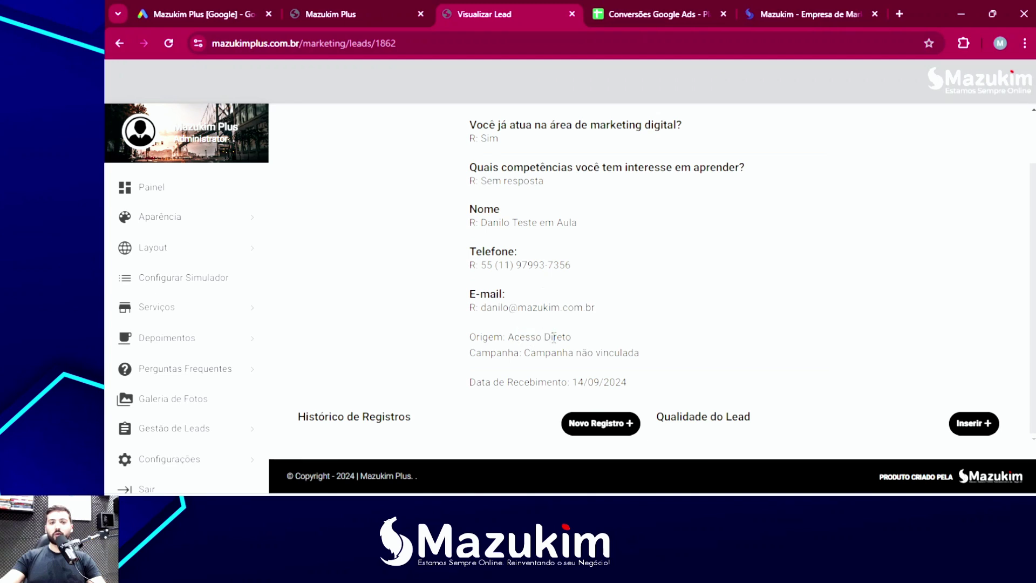
click(359, 7)
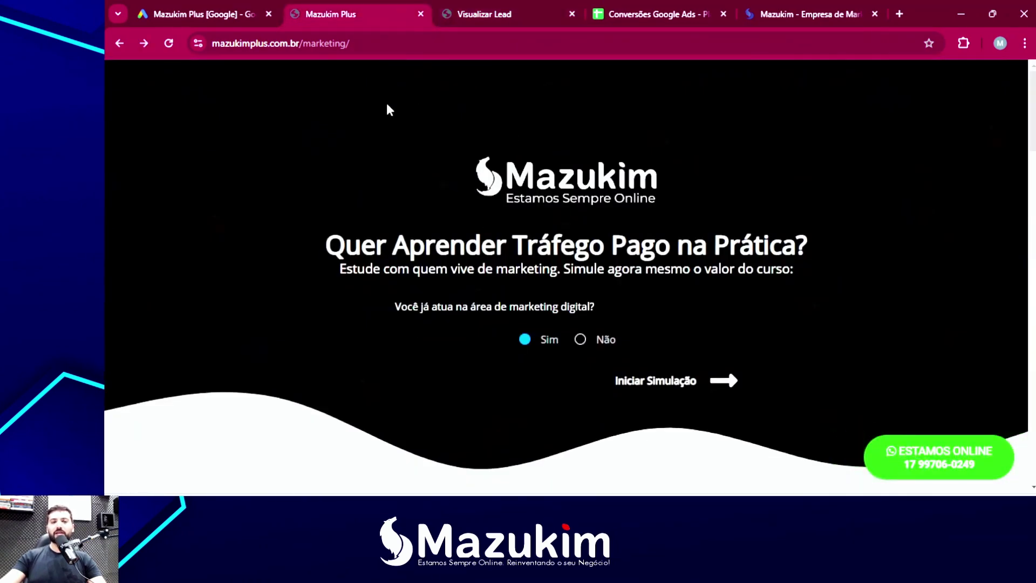
Reload Mazukim Plus's marketing landing page with a made-up test gclid parameter appended to its address.
click(395, 43)
click(401, 43)
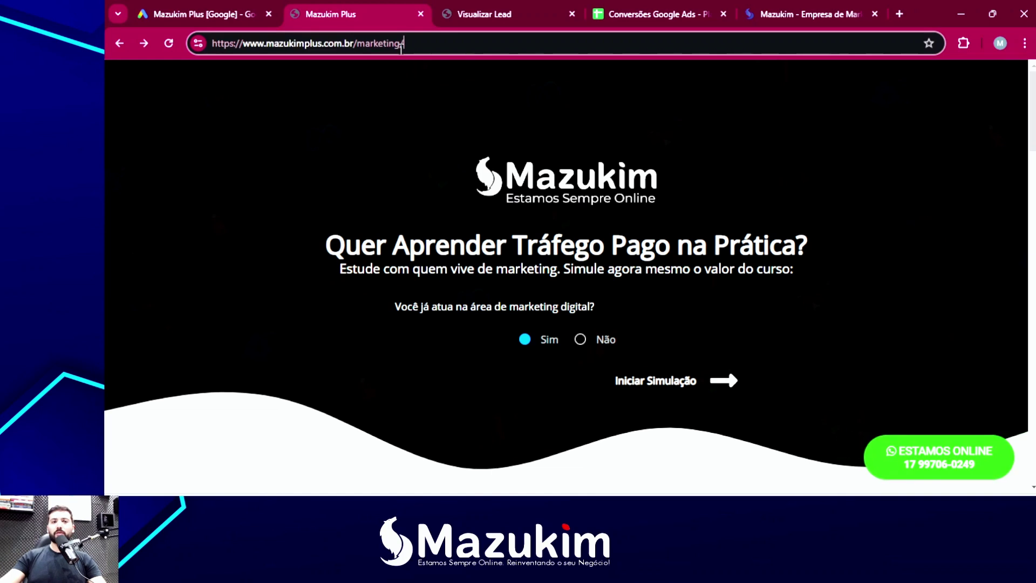
text(?)
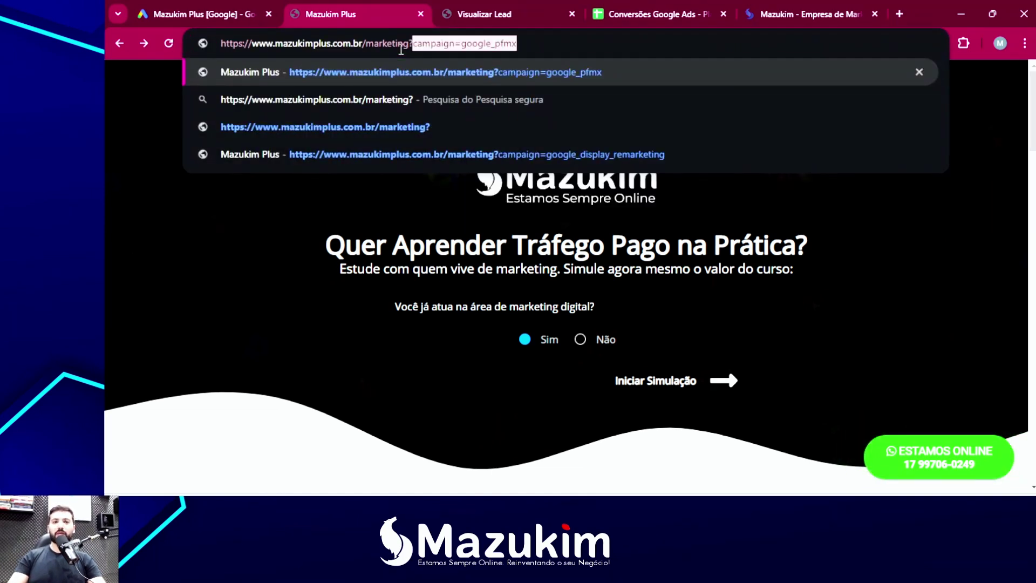
text(gc)
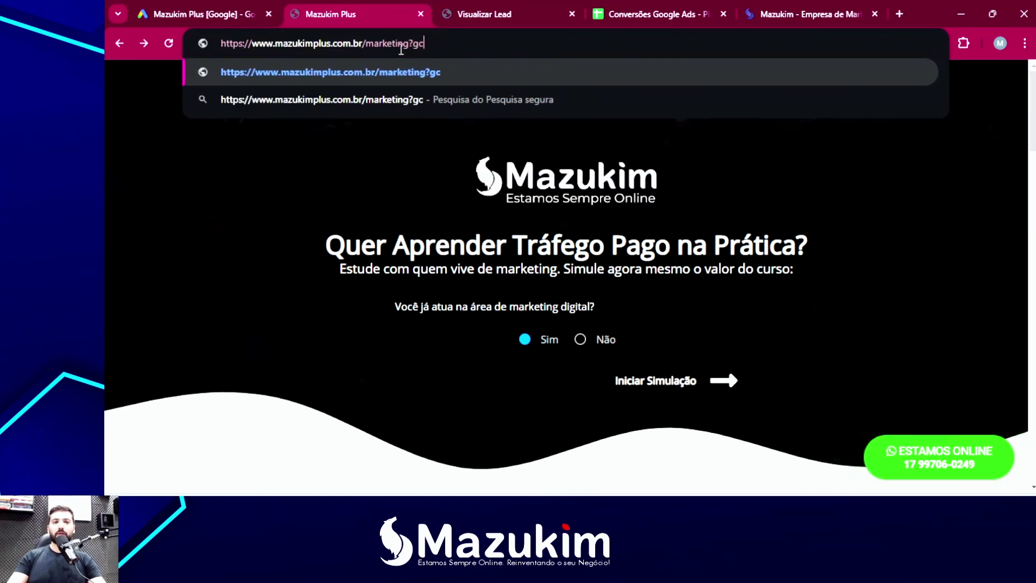
text(lid=lasjdflkjadlfkja)
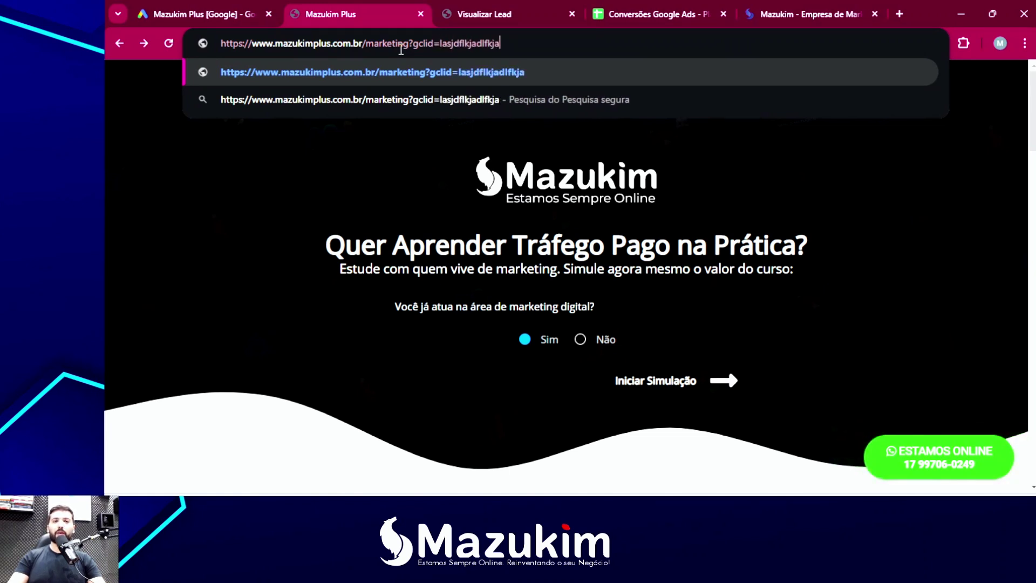
text(lkdfjlkadjflkajslkfjksjkdlf)
key(Return)
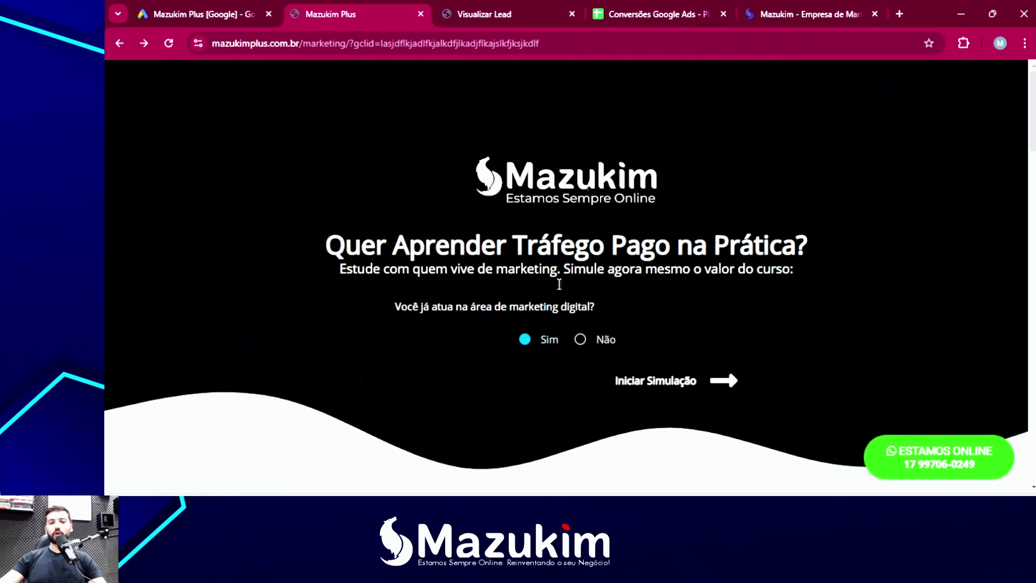
Start the simulation, also tick the Meta Ads skill, and replace the prefilled name with a test name.
click(722, 384)
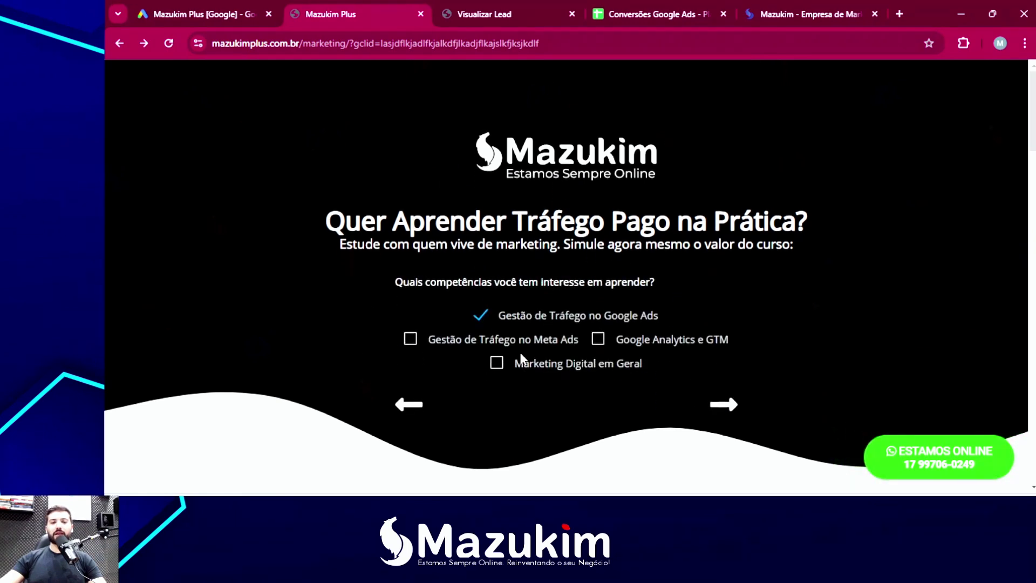
click(446, 345)
click(723, 403)
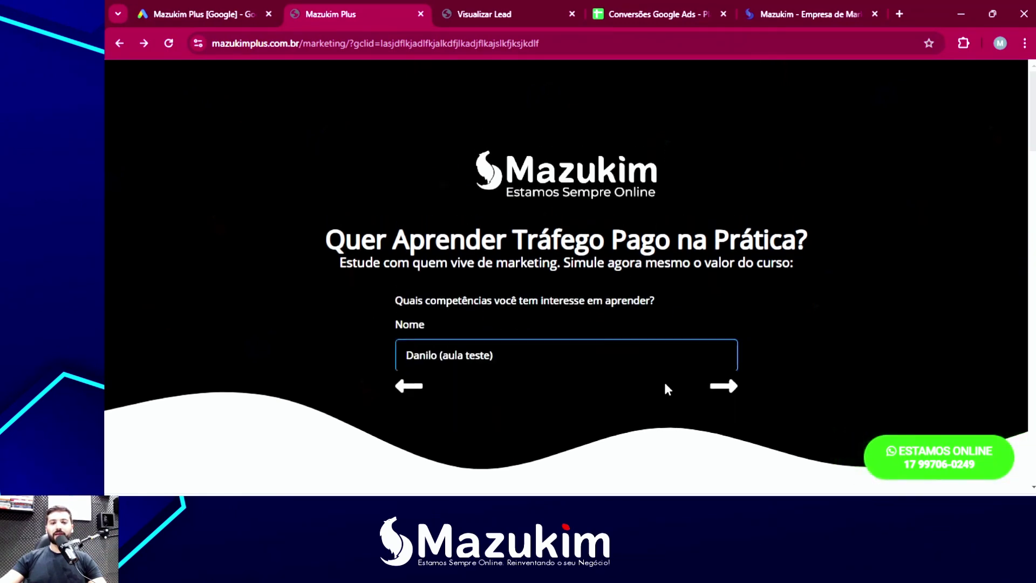
drag(528, 336, 400, 326)
text(Da)
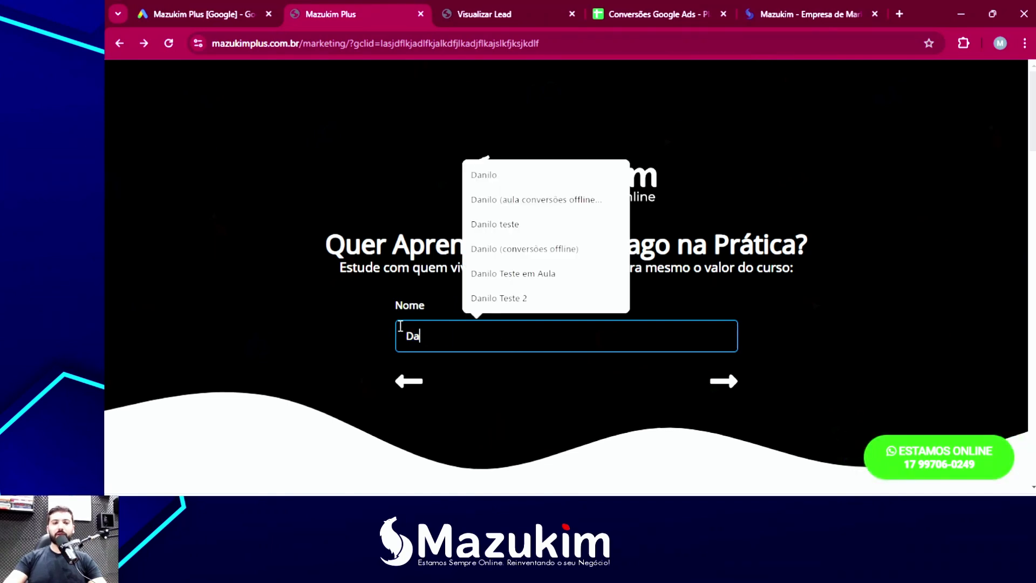
text(nilo testando)
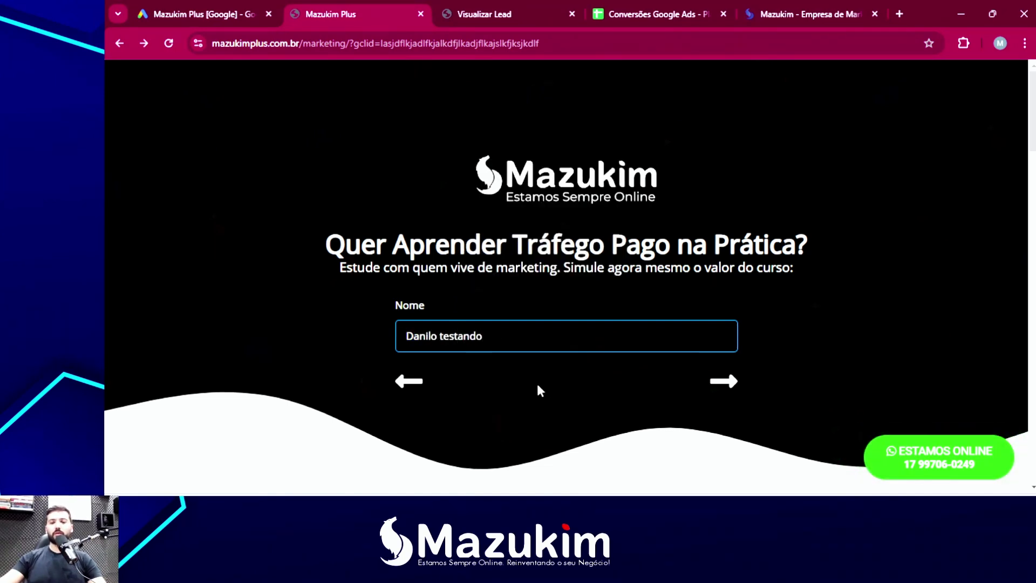
Enter a test phone number, remove the stray 1 from the e-mail, and submit the simulation.
click(724, 384)
click(494, 335)
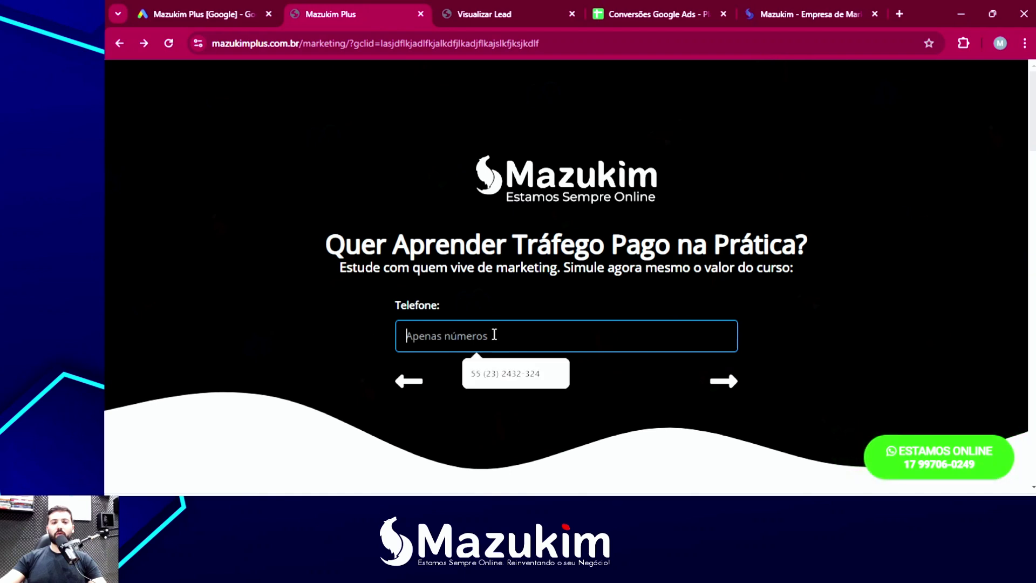
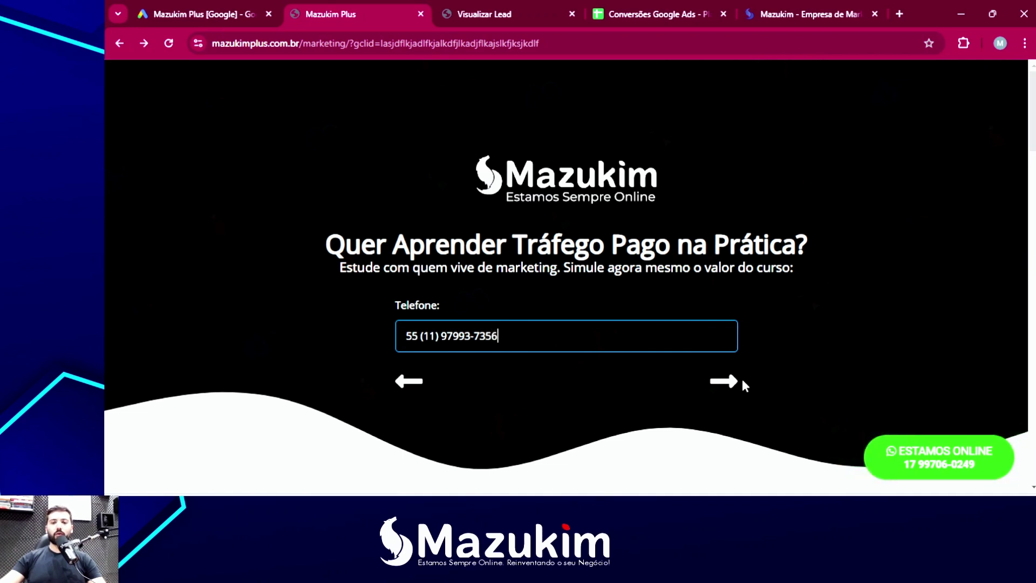
click(723, 383)
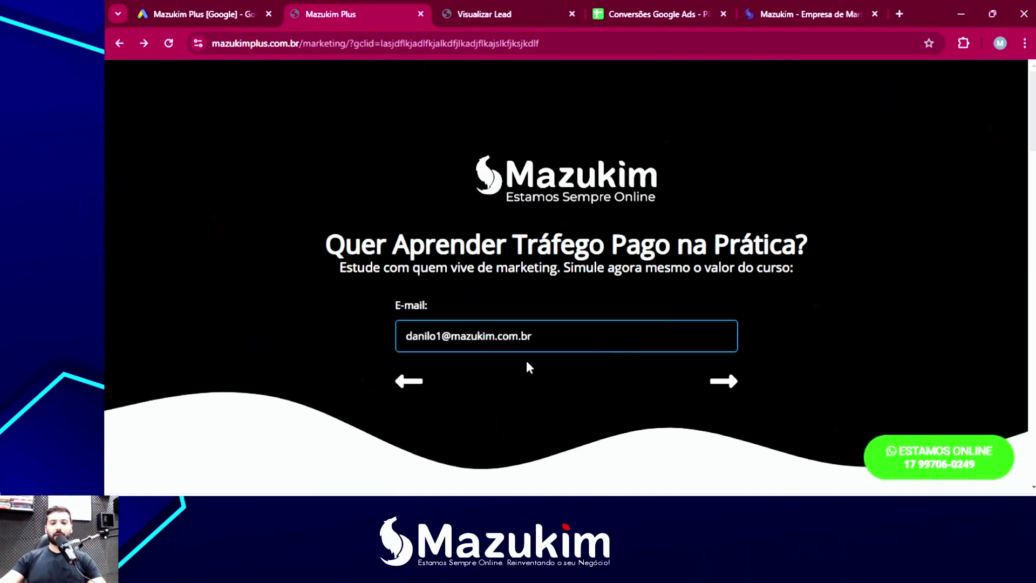
click(441, 335)
key(BackSpace)
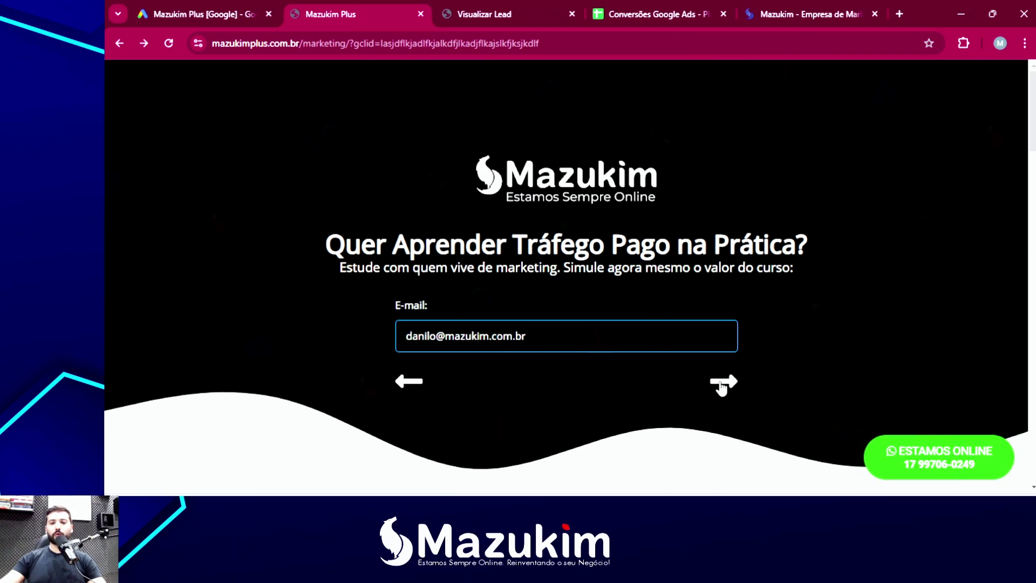
click(723, 381)
scroll(664, 399, down, 5)
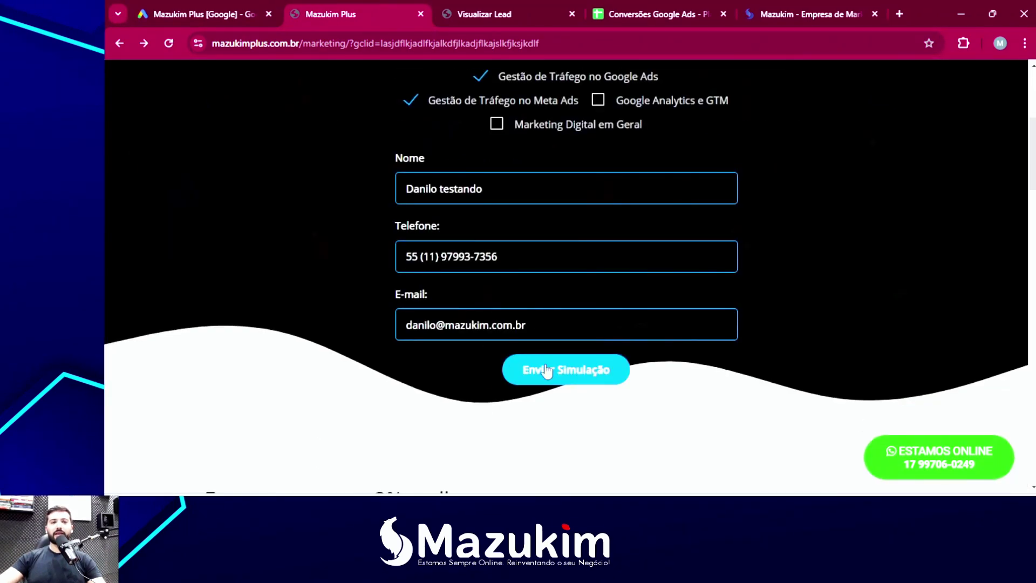
click(572, 378)
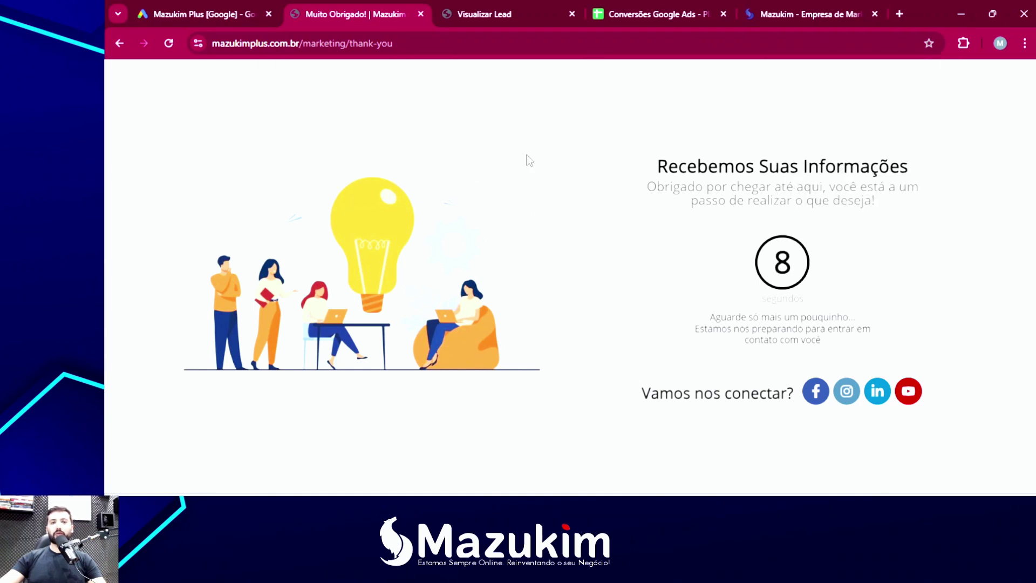
Go from the lead details page back to the full leads list showing test lead 1863.
click(527, 15)
click(120, 43)
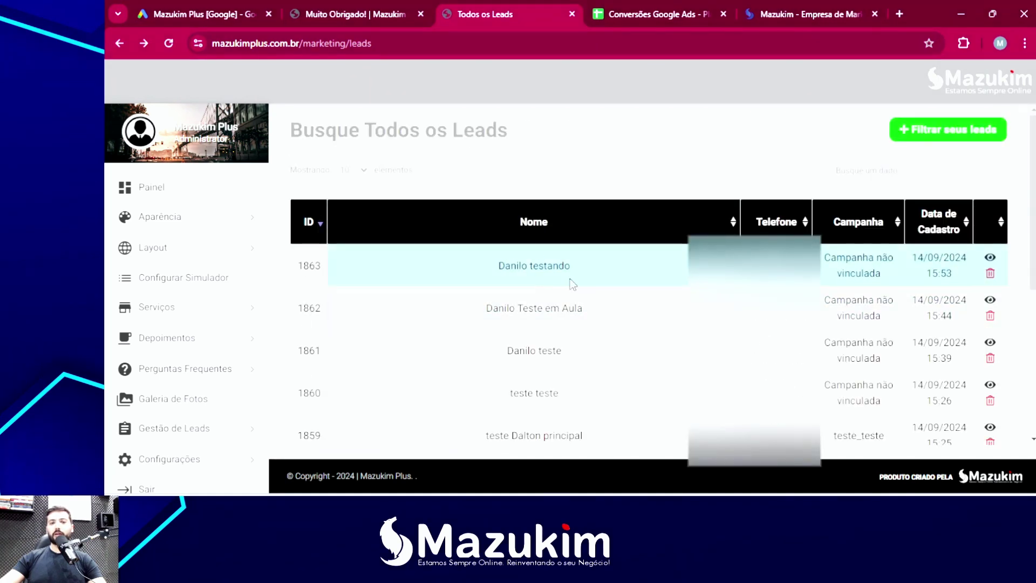
Open lead 1863's details, confirm its origin is Google Ads, then switch to phpMyAdmin.
click(989, 259)
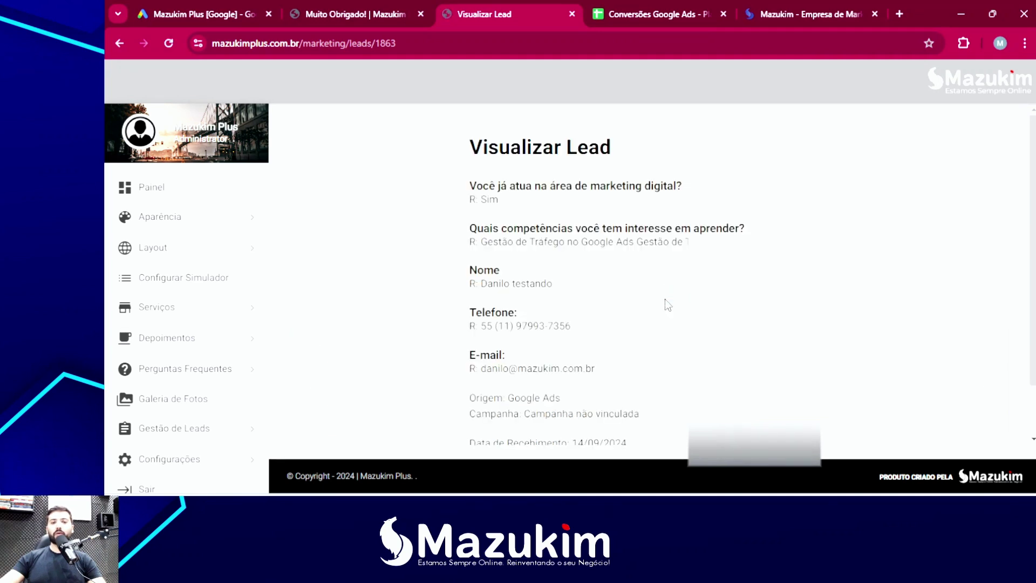
scroll(658, 308, down, 2)
drag(600, 351, 510, 337)
click(545, 333)
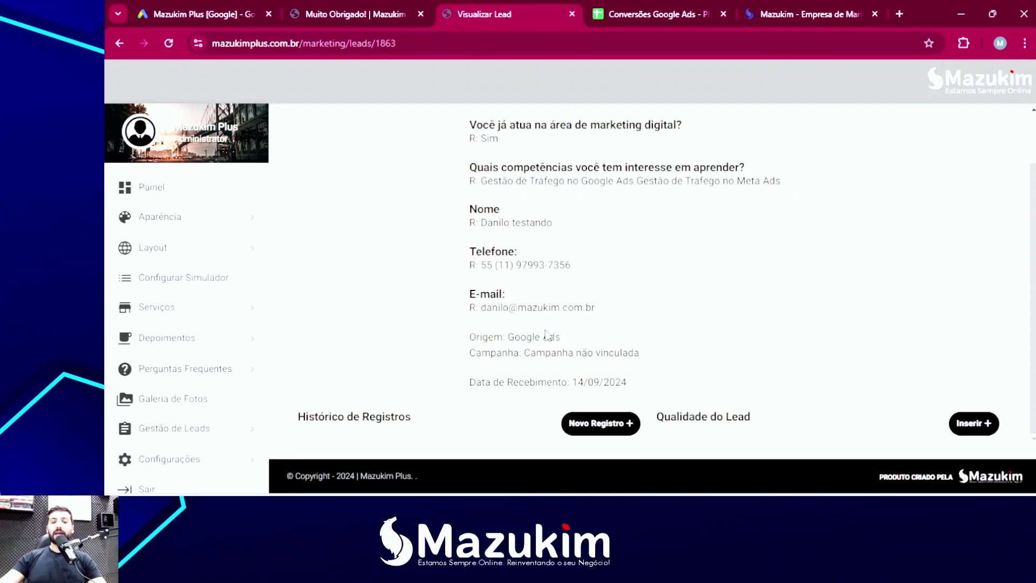
drag(561, 338, 512, 337)
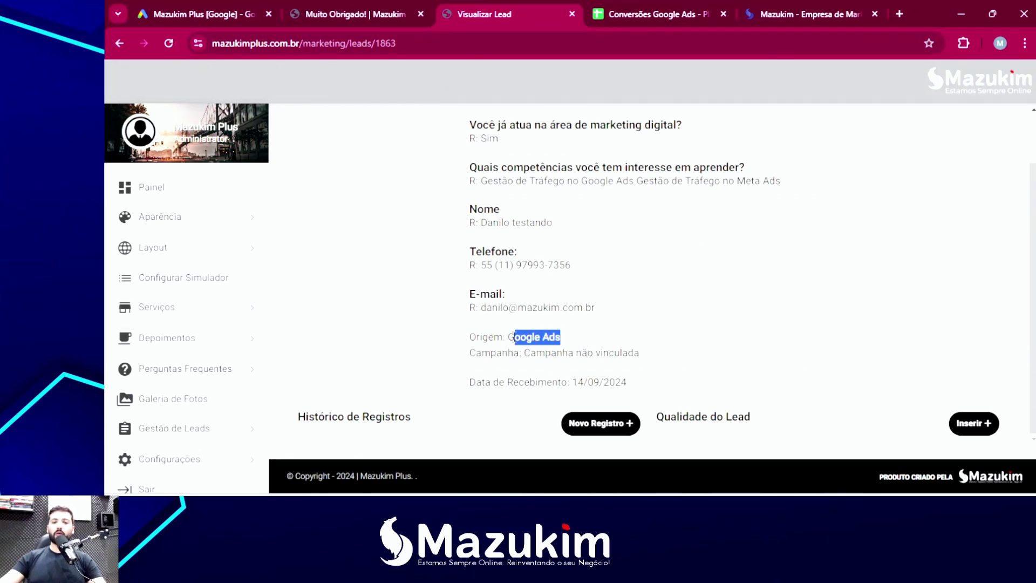
click(514, 337)
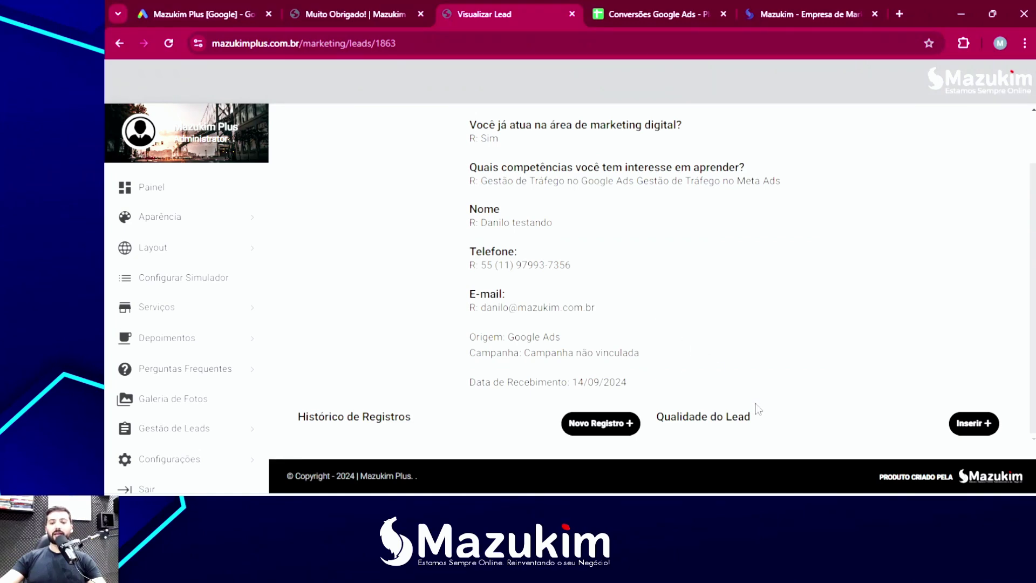
mouse_move(780, 488)
click(744, 432)
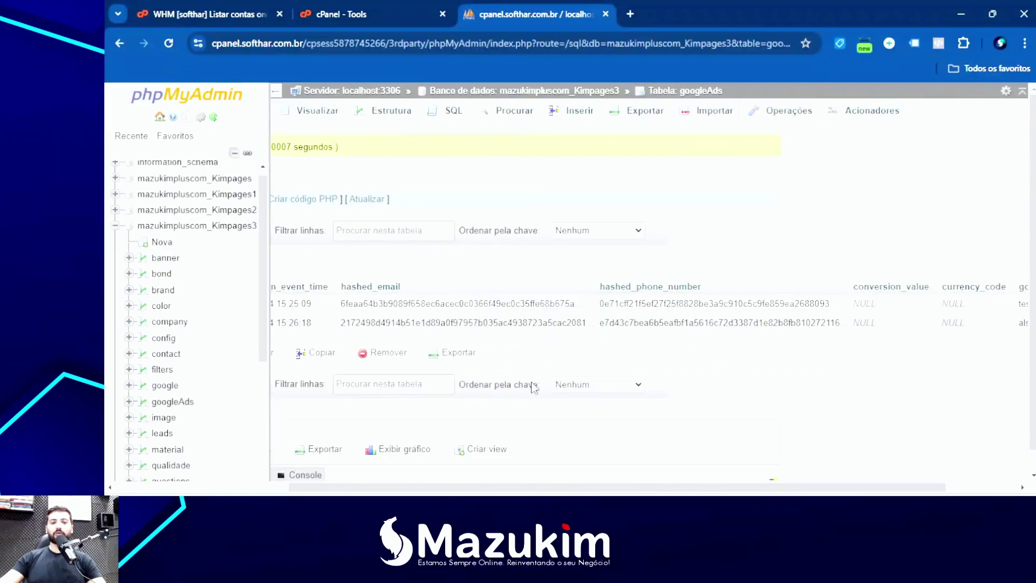
Inspect the googleAds table's new row 4 with conversion time 15:53:43 and its hashed e-mail and phone.
drag(501, 486, 391, 487)
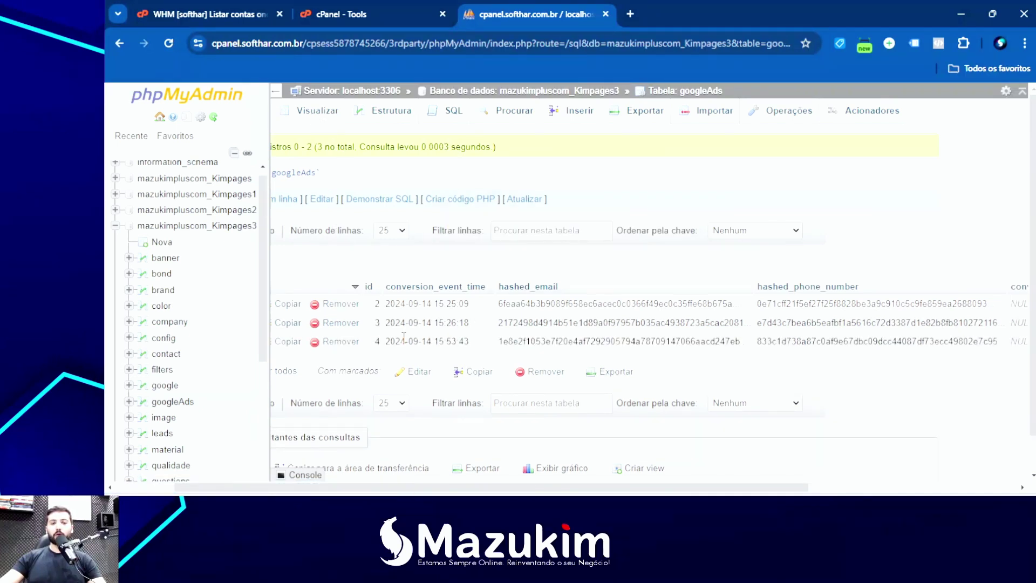
drag(401, 341, 457, 340)
click(429, 338)
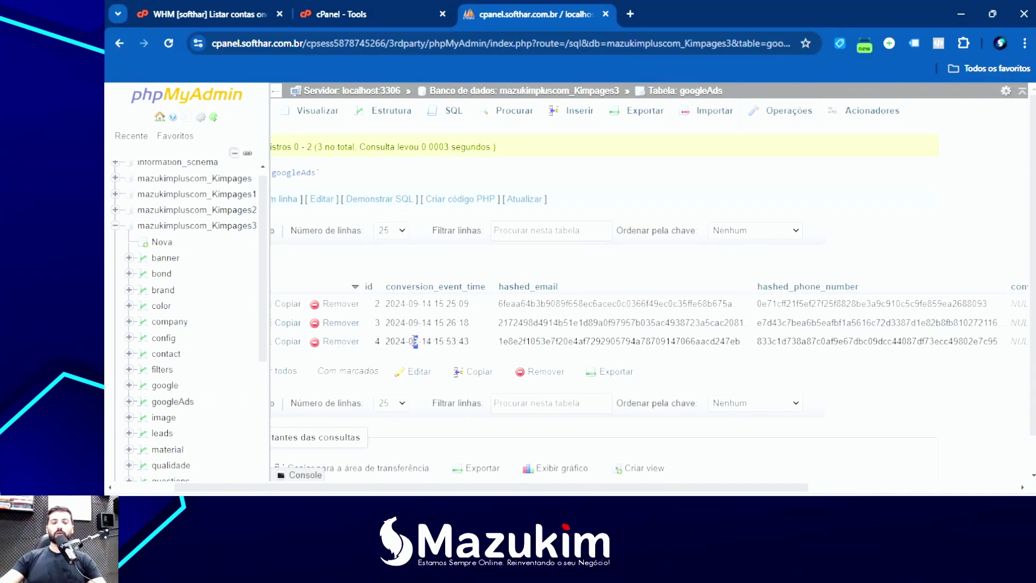
drag(523, 340, 620, 341)
drag(766, 341, 833, 343)
click(703, 415)
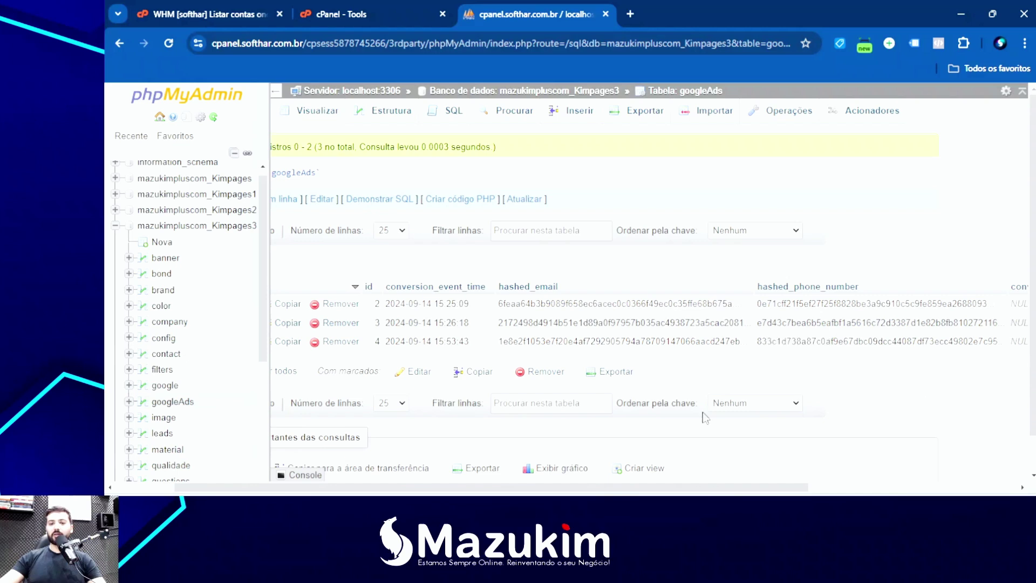
drag(641, 486, 837, 429)
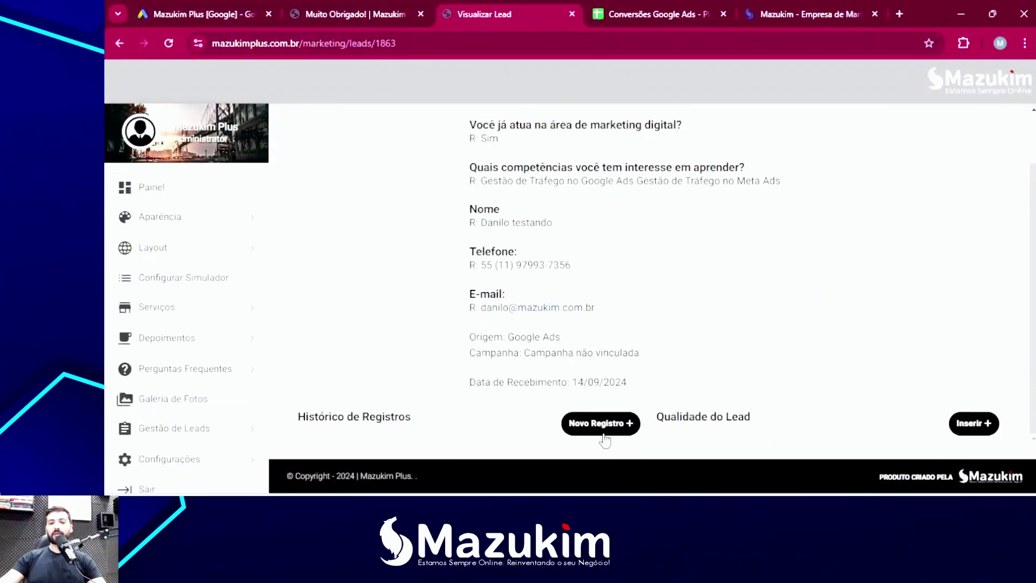
Open a Novo Registro form for lead 1863, tick the status change, close it unsaved, and return to phpMyAdmin.
click(603, 433)
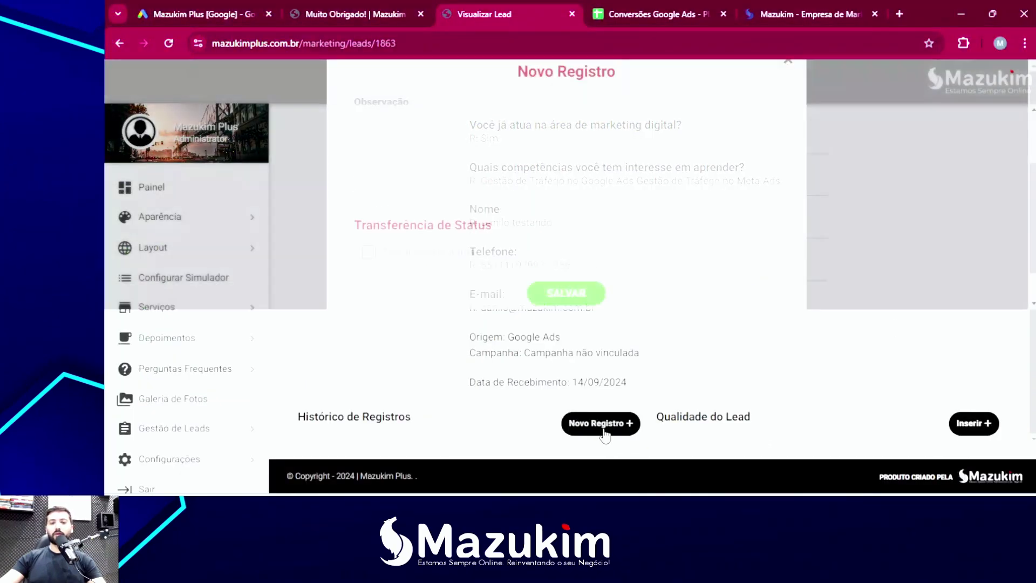
click(379, 344)
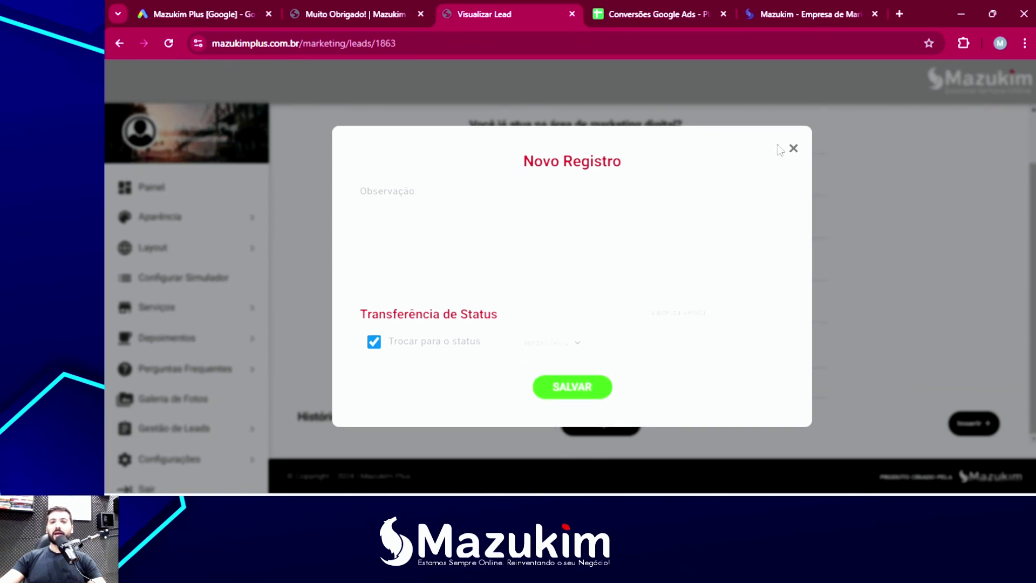
click(793, 147)
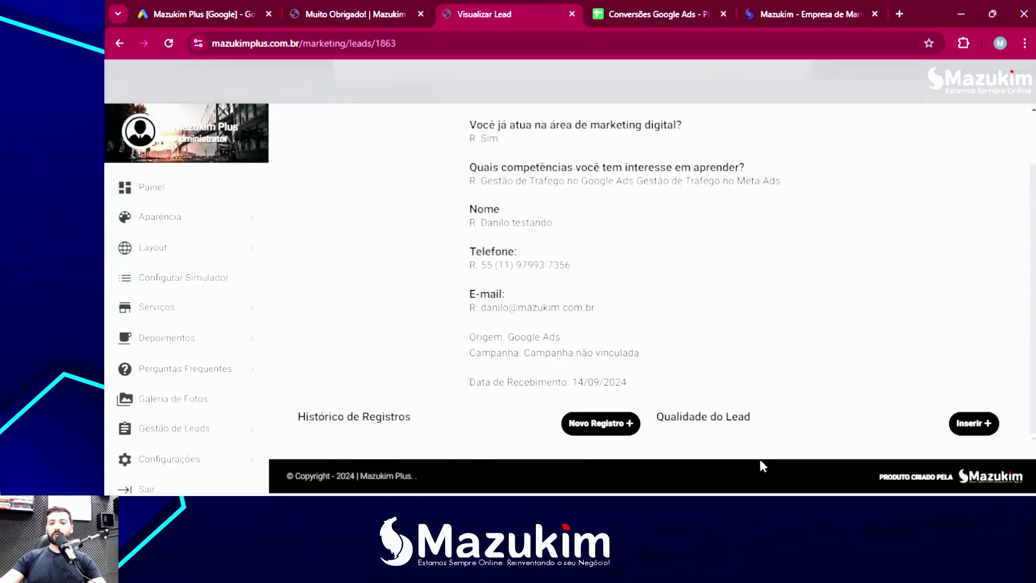
key(alt+Tab)
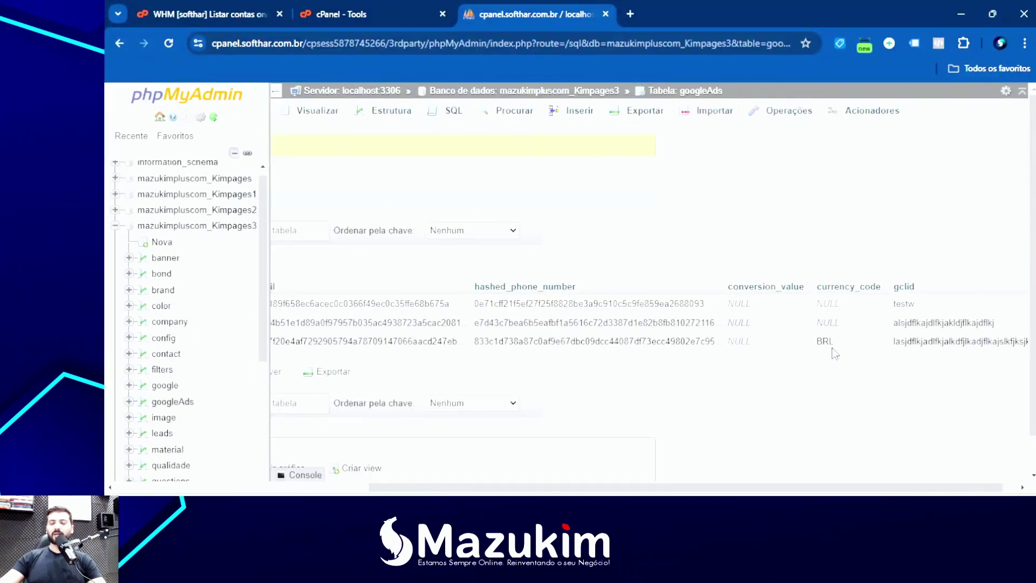
Check the new row's NULL conversion value, BRL currency code and gclid, then bring up the Notepad note.
mouse_move(753, 342)
mouse_down()
mouse_move(728, 343)
mouse_move(755, 354)
mouse_move(734, 342)
mouse_up()
click(766, 385)
drag(700, 486, 713, 486)
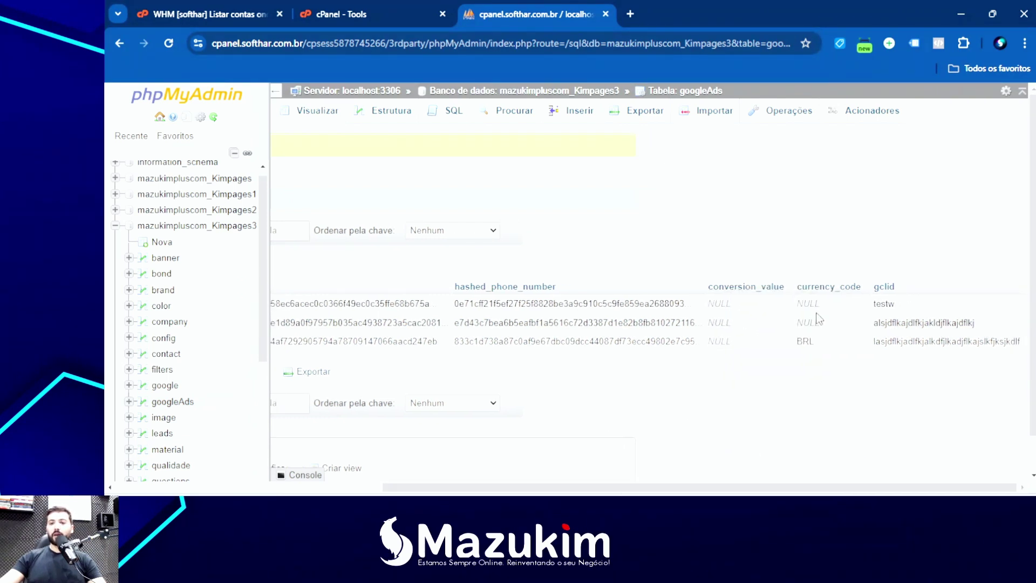
drag(826, 346, 797, 341)
click(792, 342)
click(817, 348)
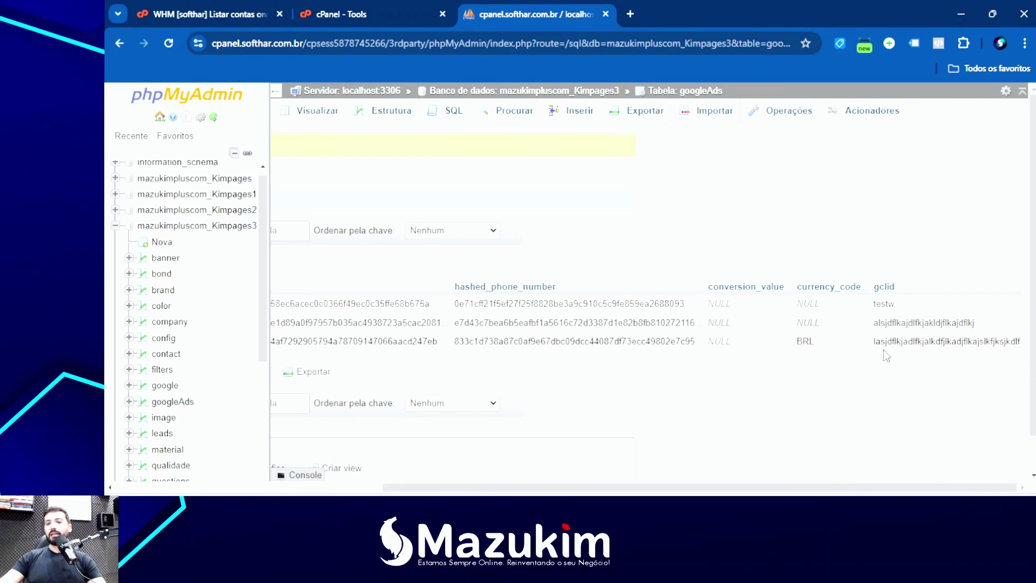
drag(874, 342, 966, 345)
click(923, 379)
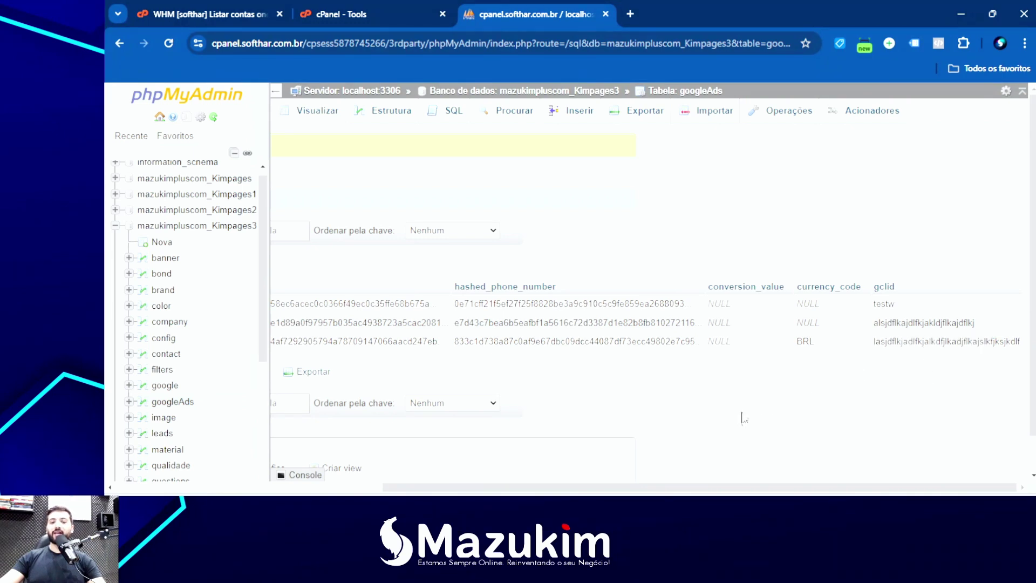
key(alt+Tab)
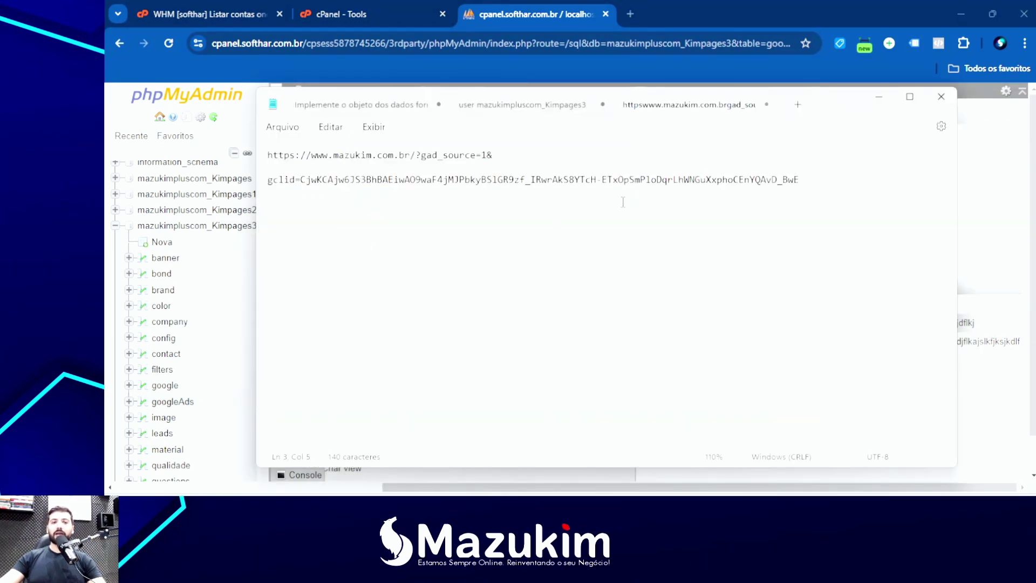
Select the gclid in the note, then bring Chrome forward to the Mazukim Plus thank-you page.
drag(800, 181, 301, 186)
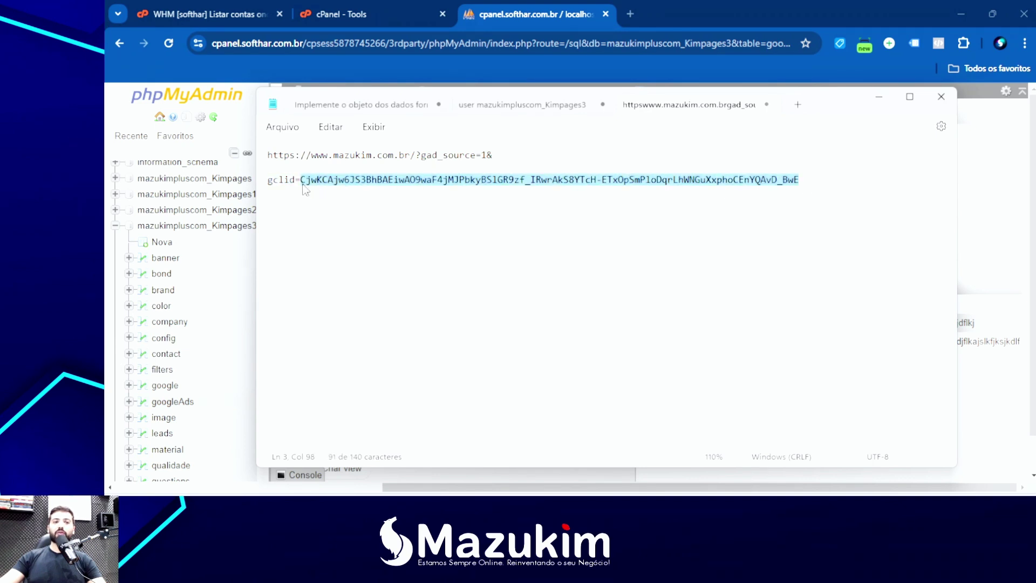
click(965, 398)
mouse_move(687, 491)
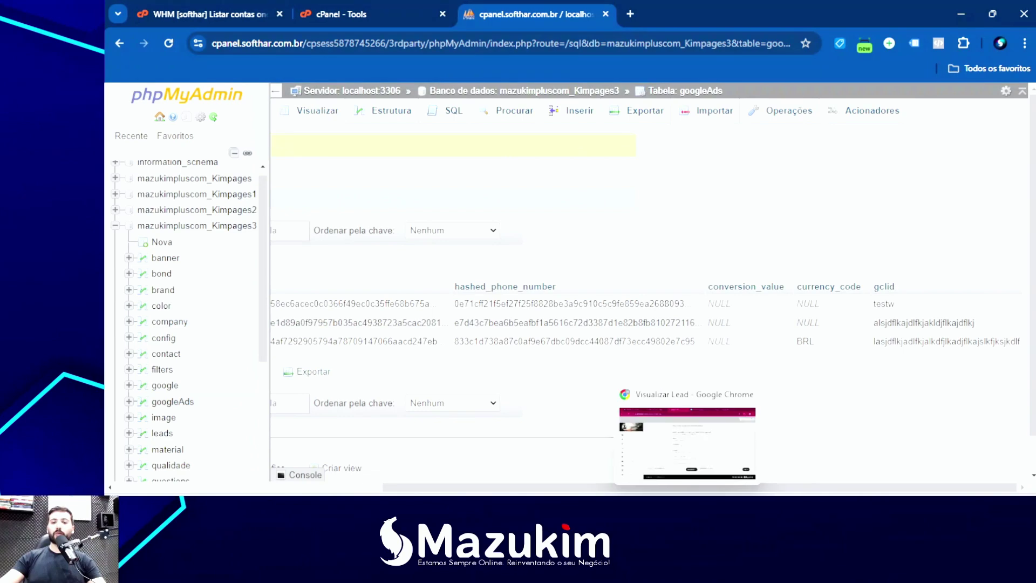
click(687, 445)
click(353, 14)
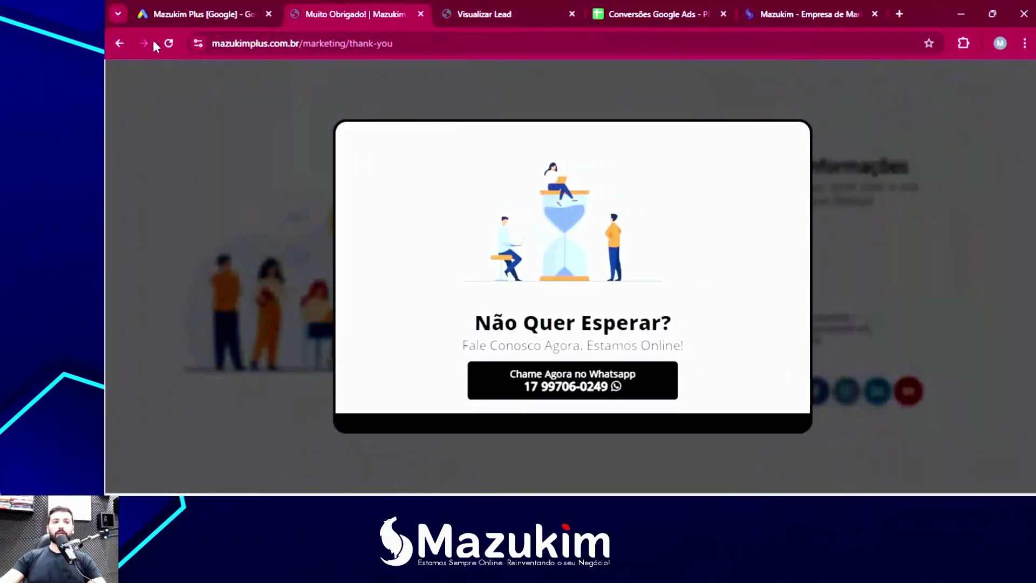
Return to the gclid-tagged landing page, select its gclid value, then switch to the Google Ads conversion action.
click(119, 44)
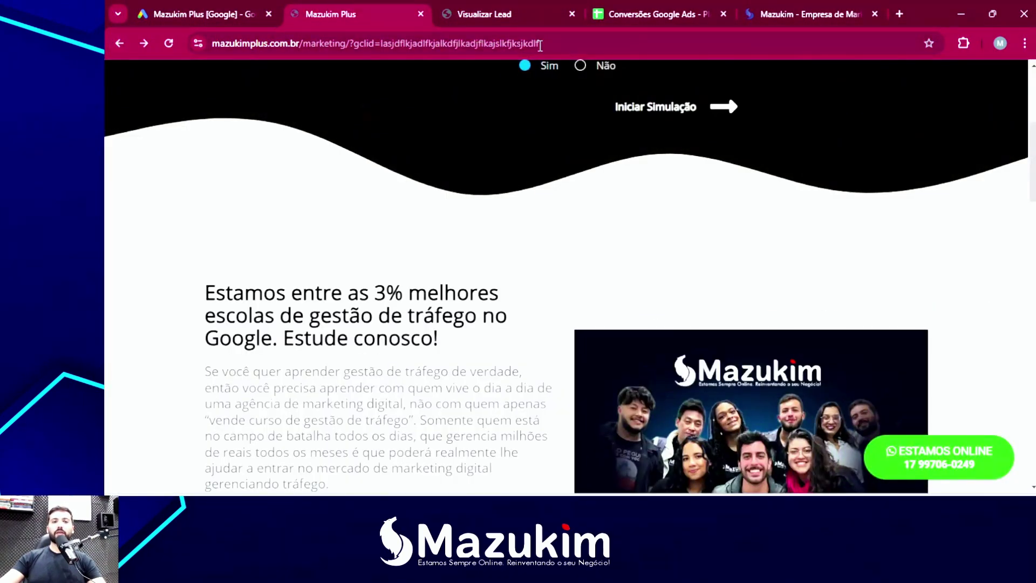
drag(540, 45, 381, 45)
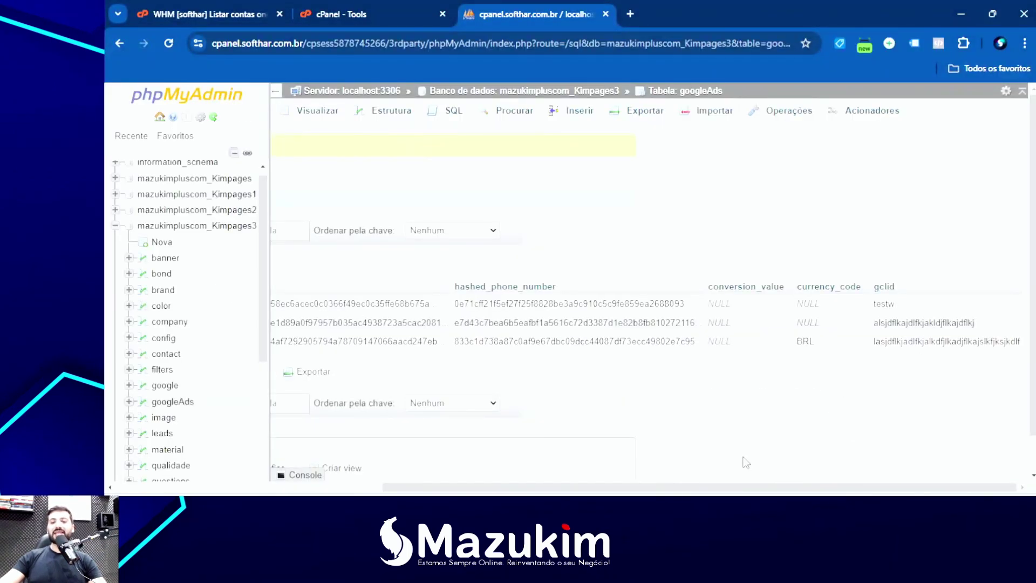
click(694, 440)
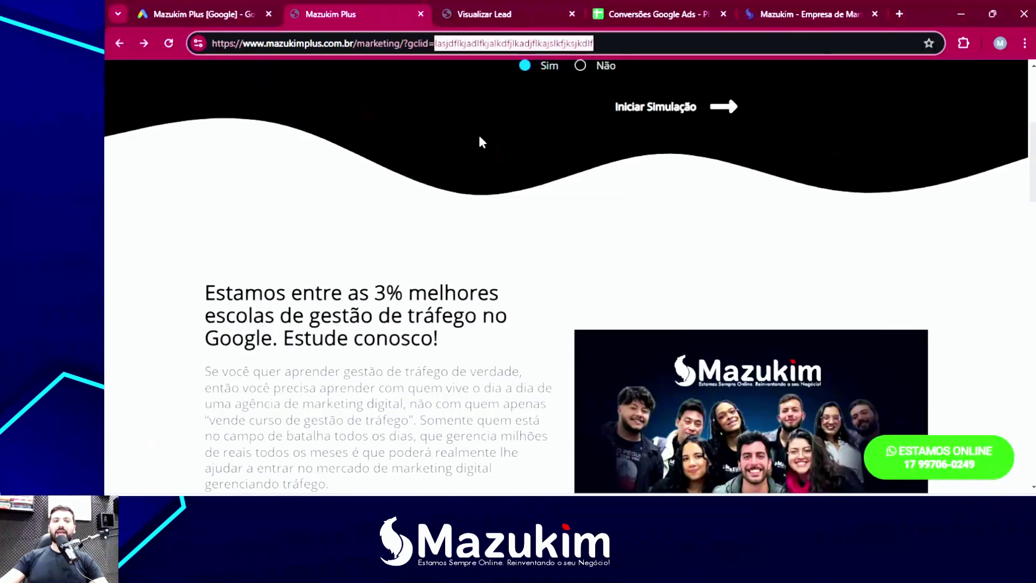
click(190, 7)
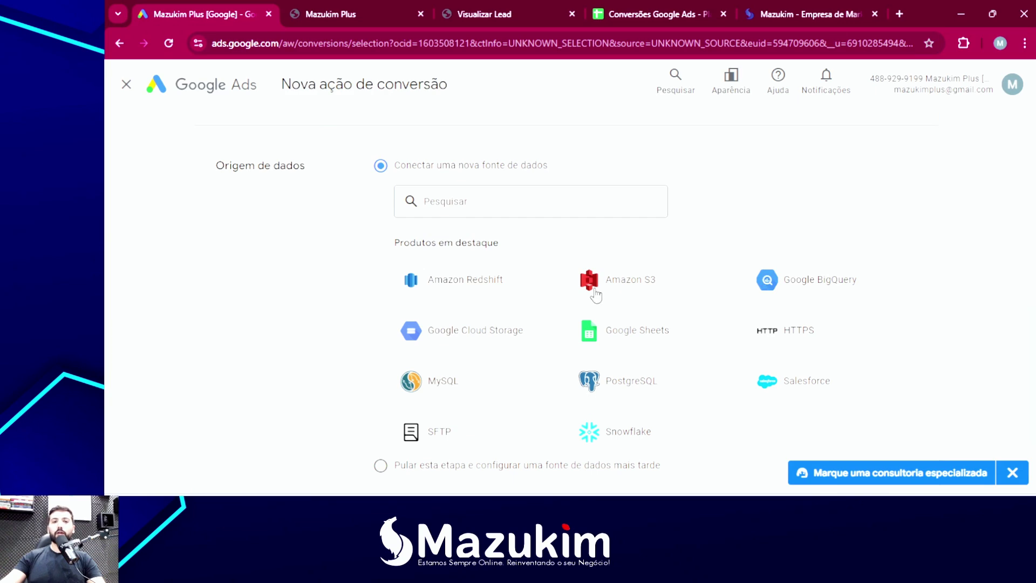
click(372, 6)
scroll(537, 124, up, 3)
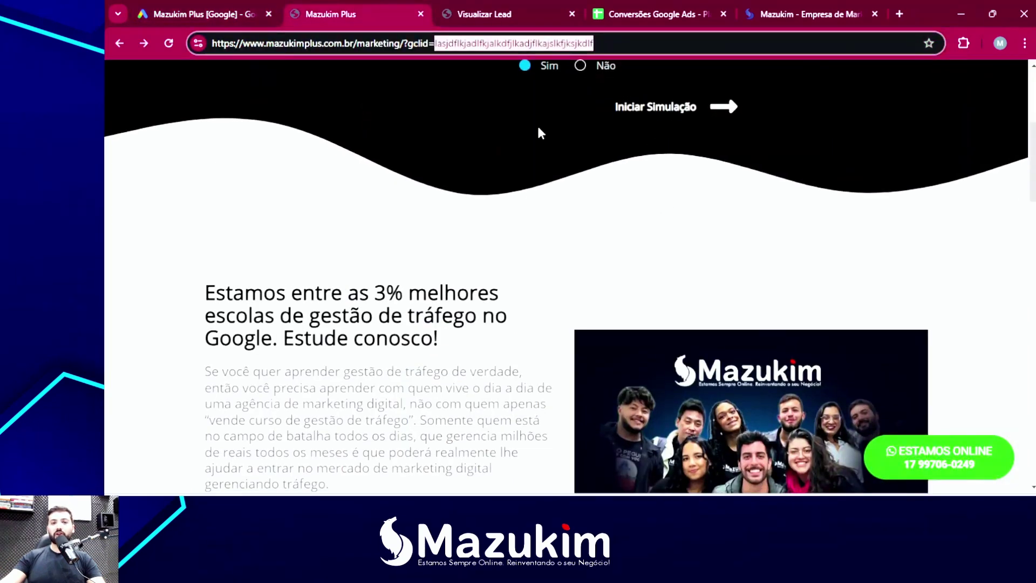
click(453, 300)
click(653, 14)
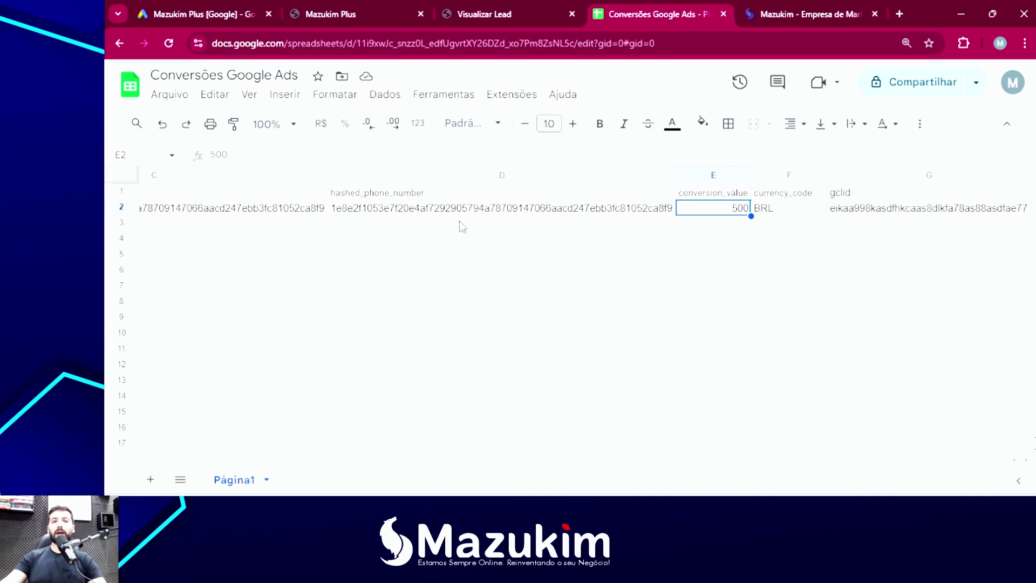
click(310, 210)
click(352, 210)
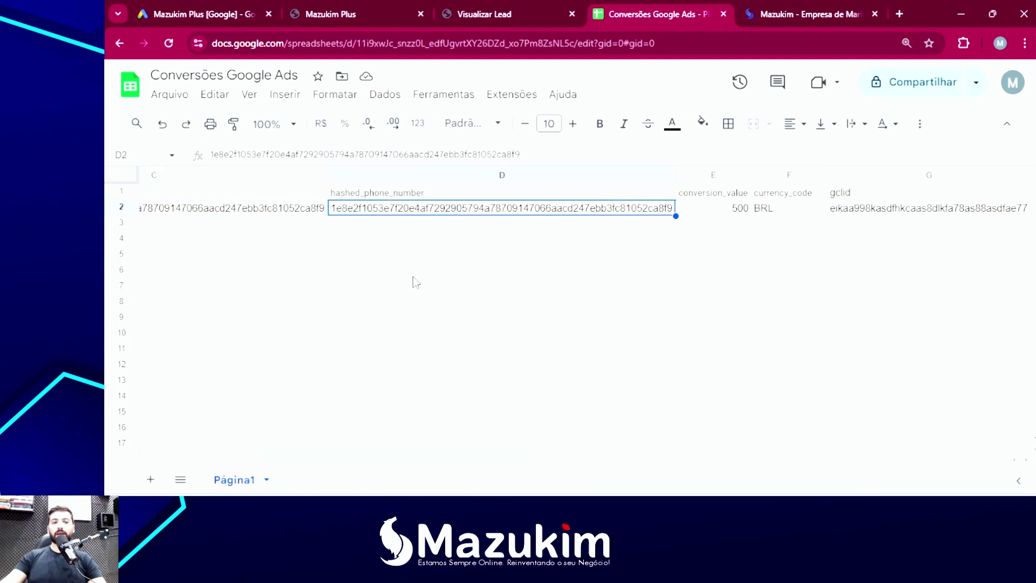
scroll(469, 456, left, 6)
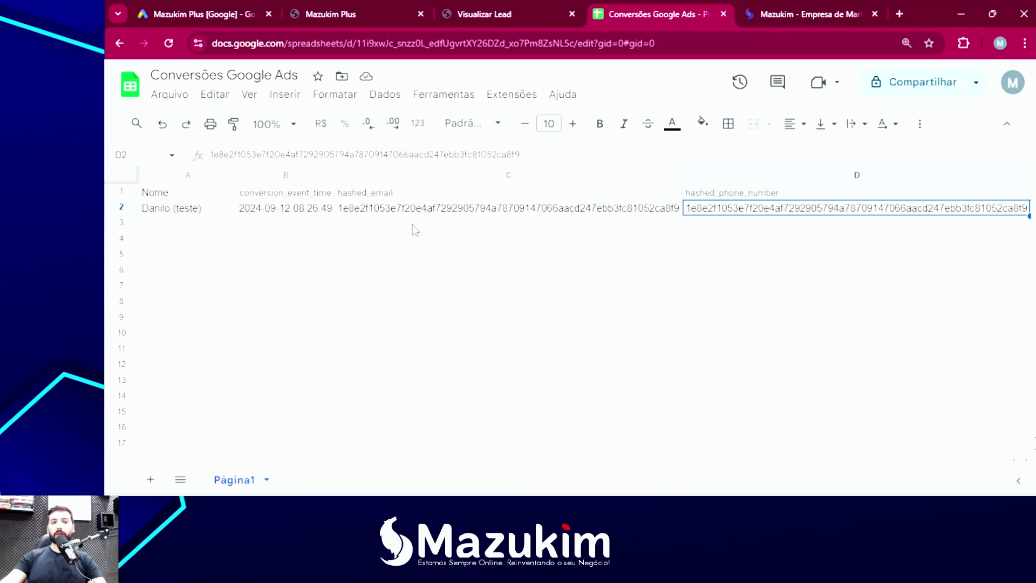
click(286, 211)
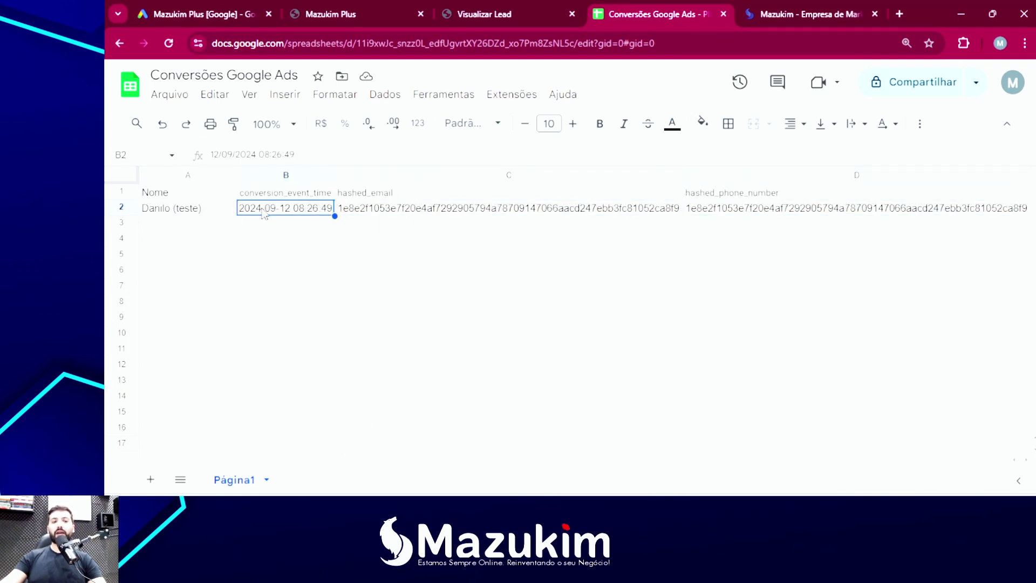
click(193, 213)
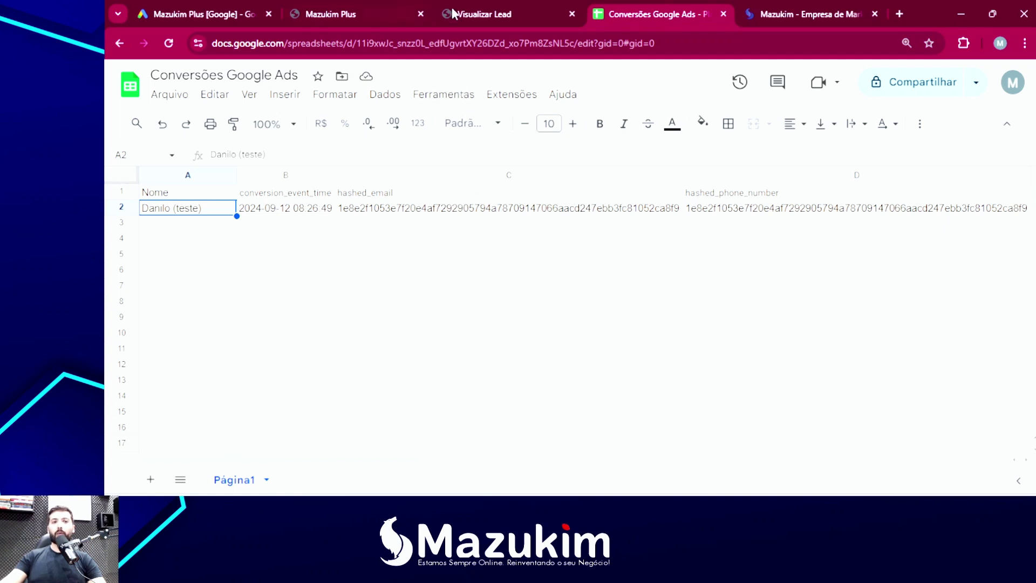
click(477, 10)
click(377, 8)
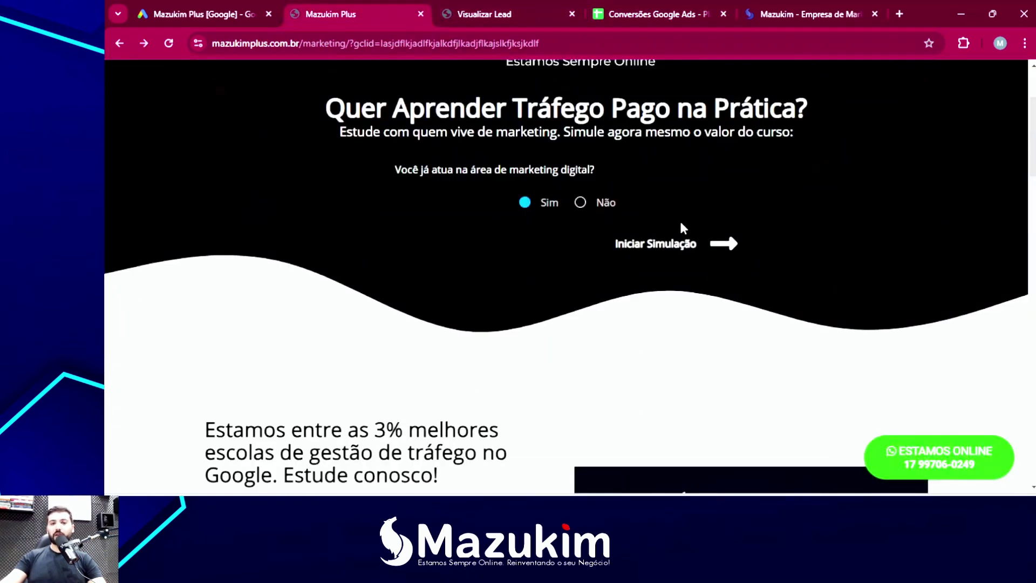
key(ctrl+4)
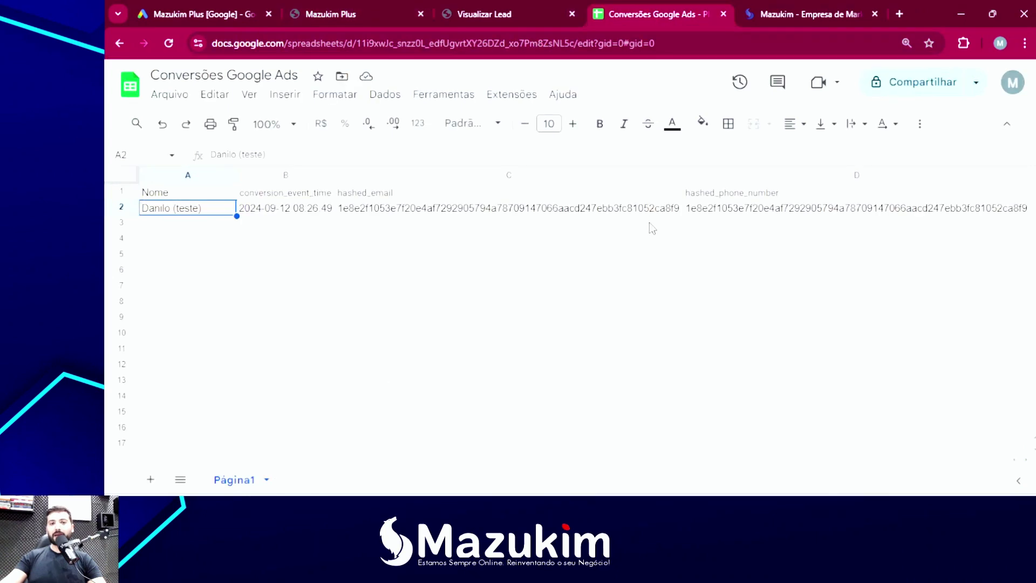
drag(421, 456, 599, 457)
click(435, 210)
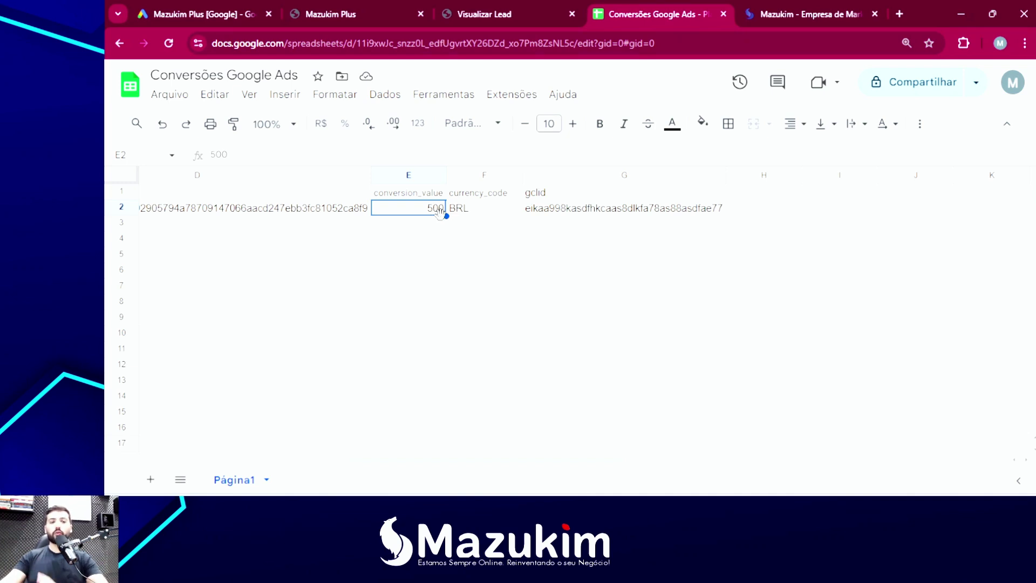
key(Down)
key(Down)
key(Down)
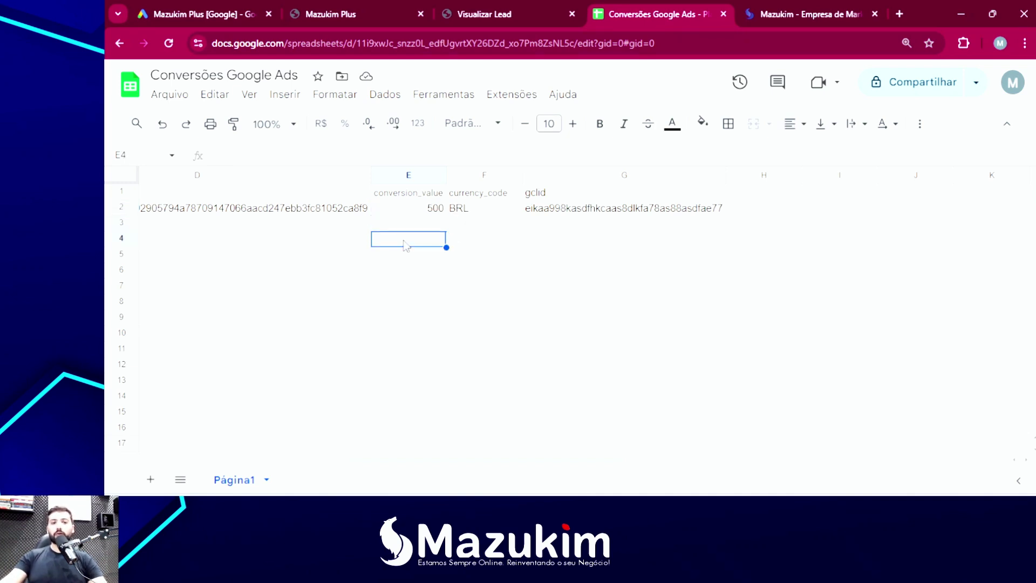
click(407, 284)
click(407, 316)
click(406, 350)
click(414, 395)
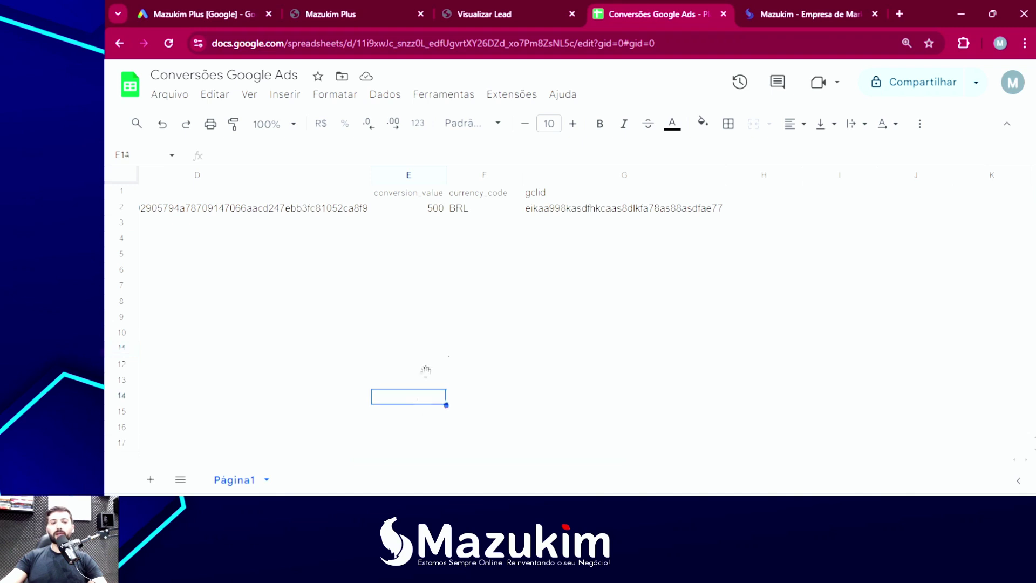
click(405, 321)
click(205, 14)
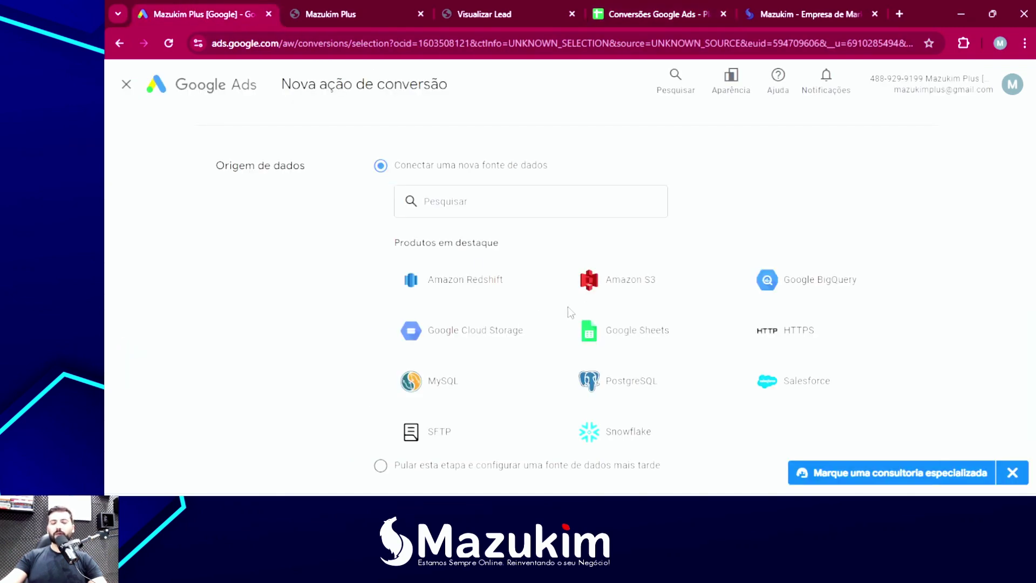
Connect Google Sheets directly as the data source, save the data usage settings, and accept the customer data consent.
click(627, 334)
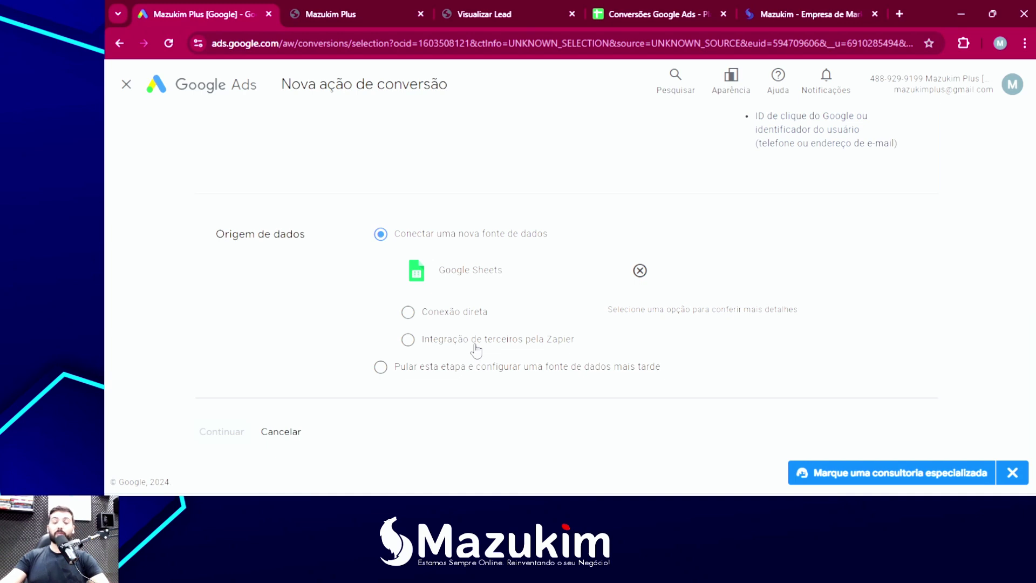
click(435, 315)
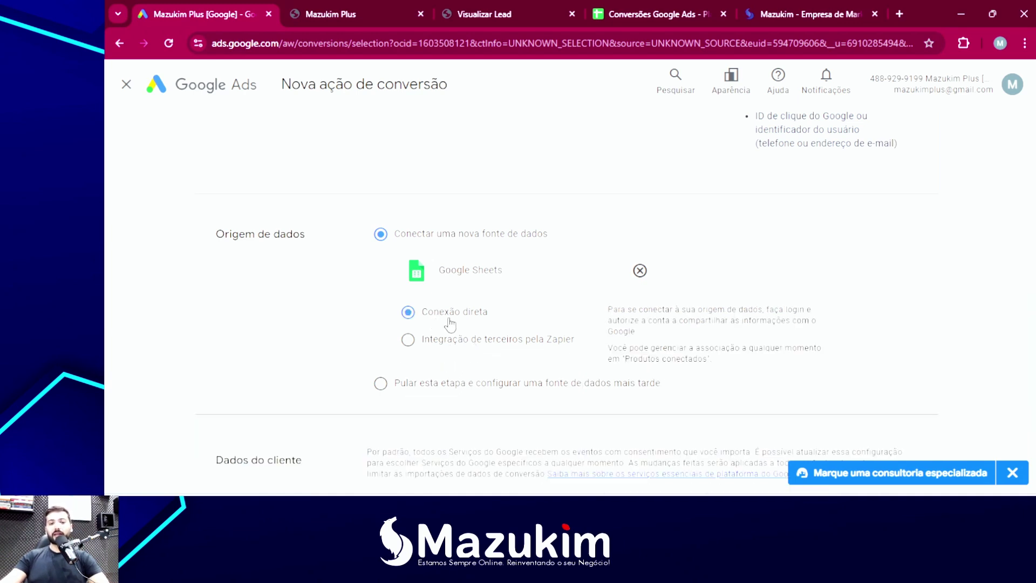
scroll(450, 323, down, 3)
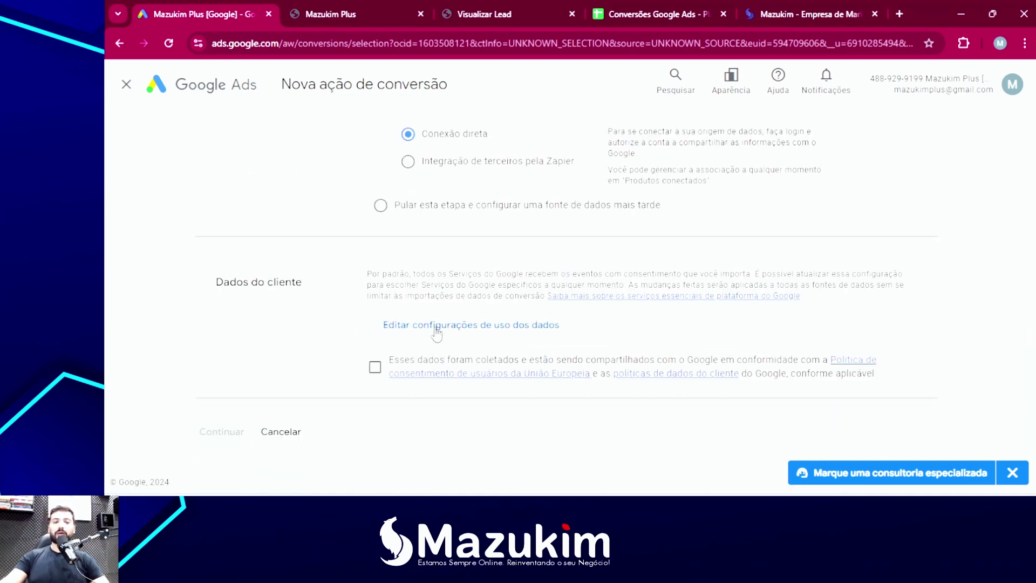
click(454, 327)
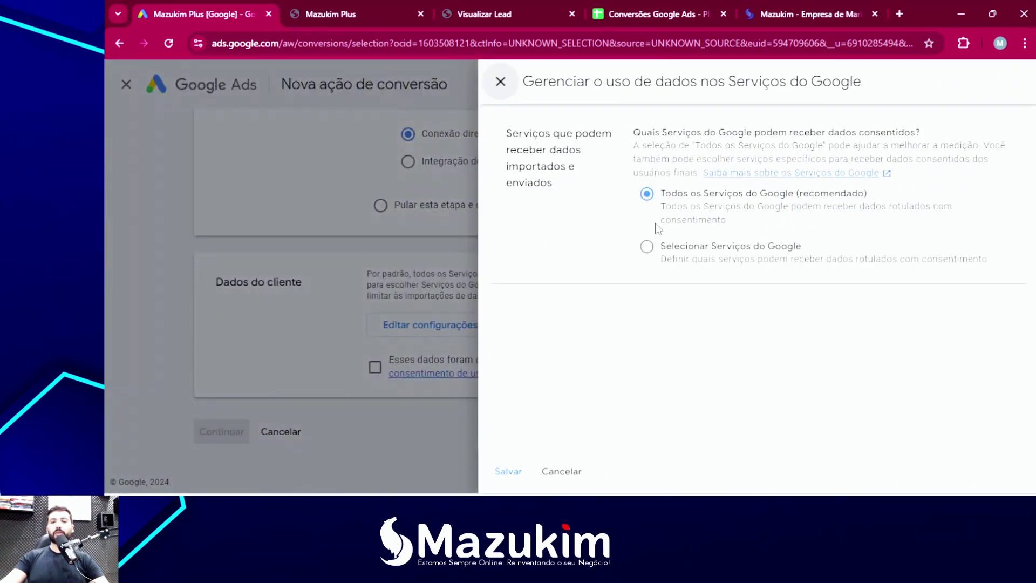
click(500, 471)
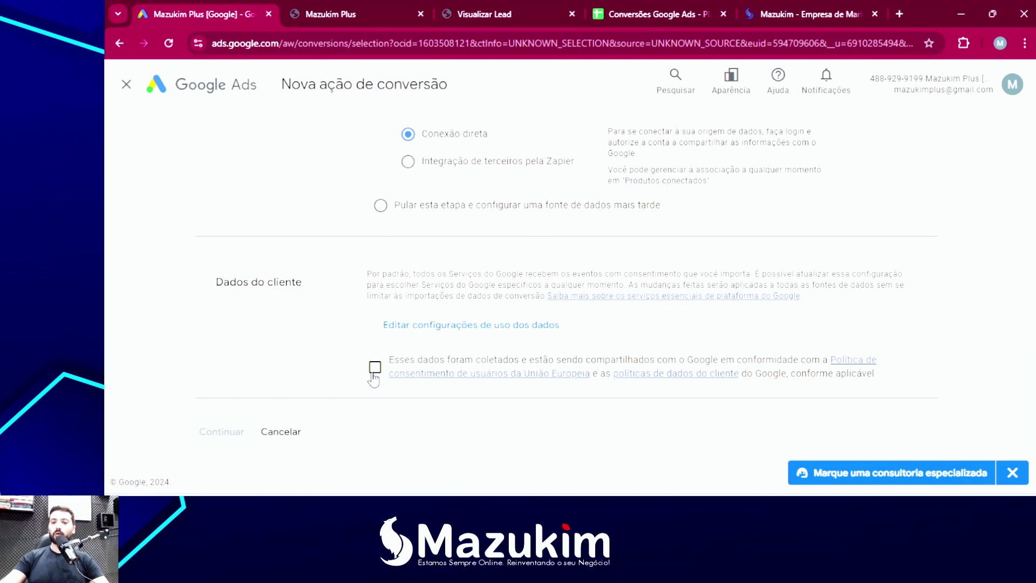
click(374, 370)
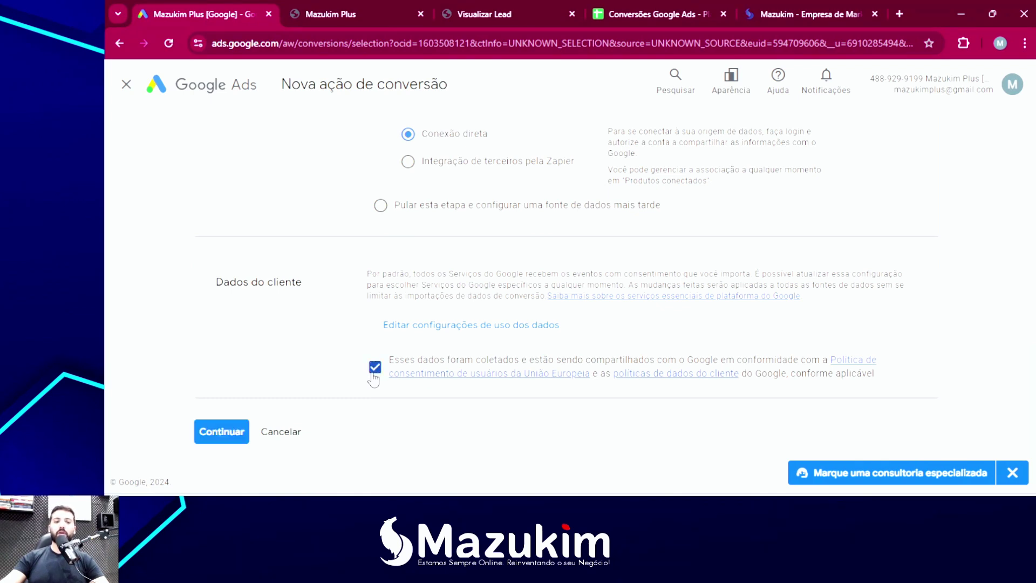
click(225, 439)
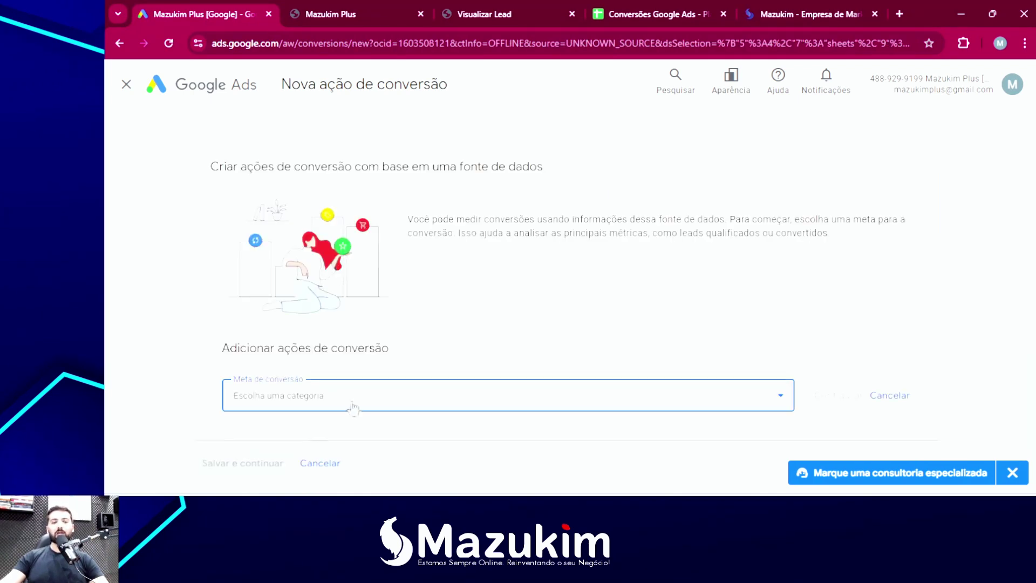
Expand the Meta de conversão list to show lead categories like Lead qualificado and Lead convertido.
click(400, 407)
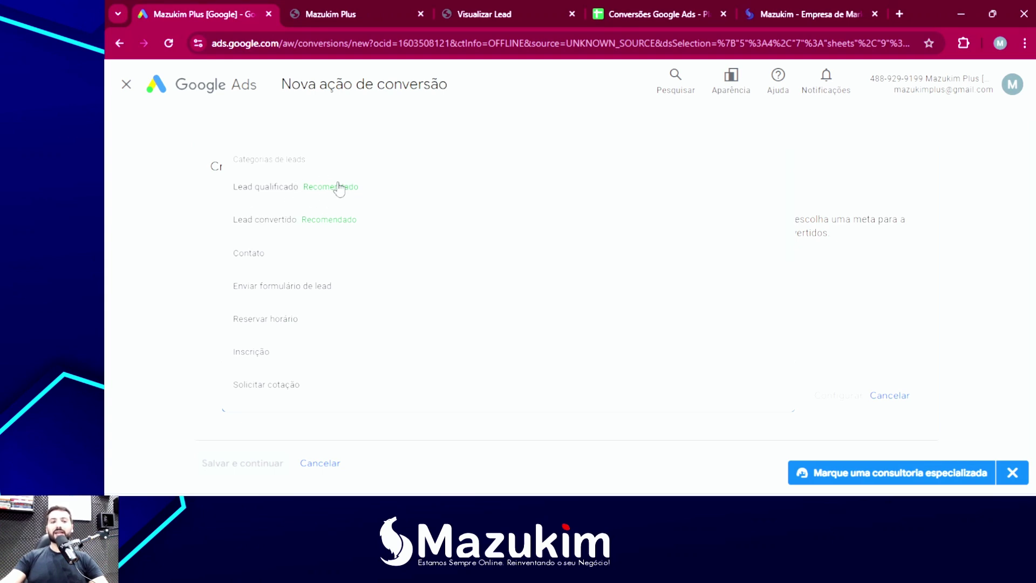
mouse_move(323, 190)
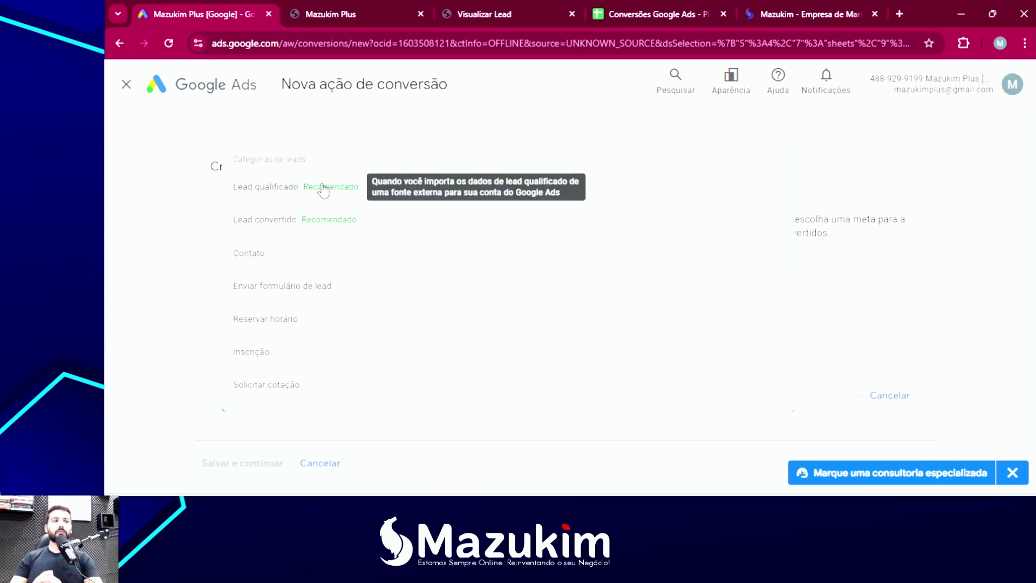
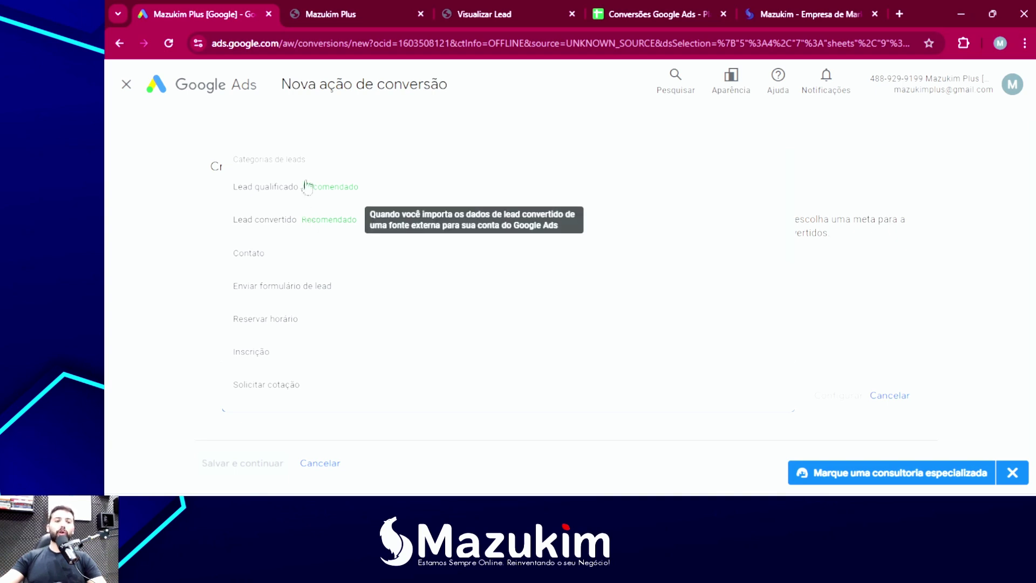
Set up a Lead qualificado conversion event with Google Sheets as source, authorizing the Google account.
click(265, 186)
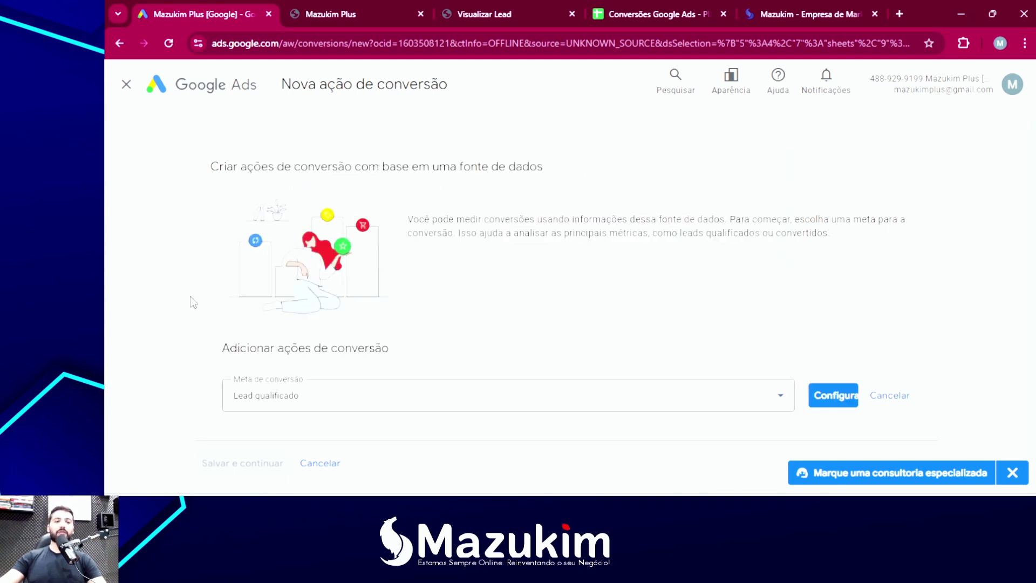
click(818, 404)
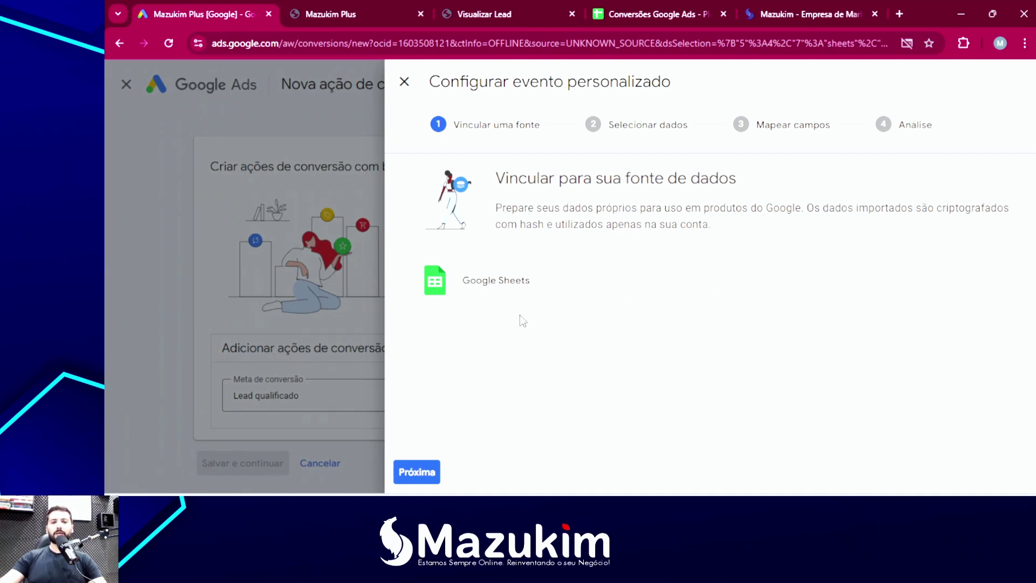
click(416, 473)
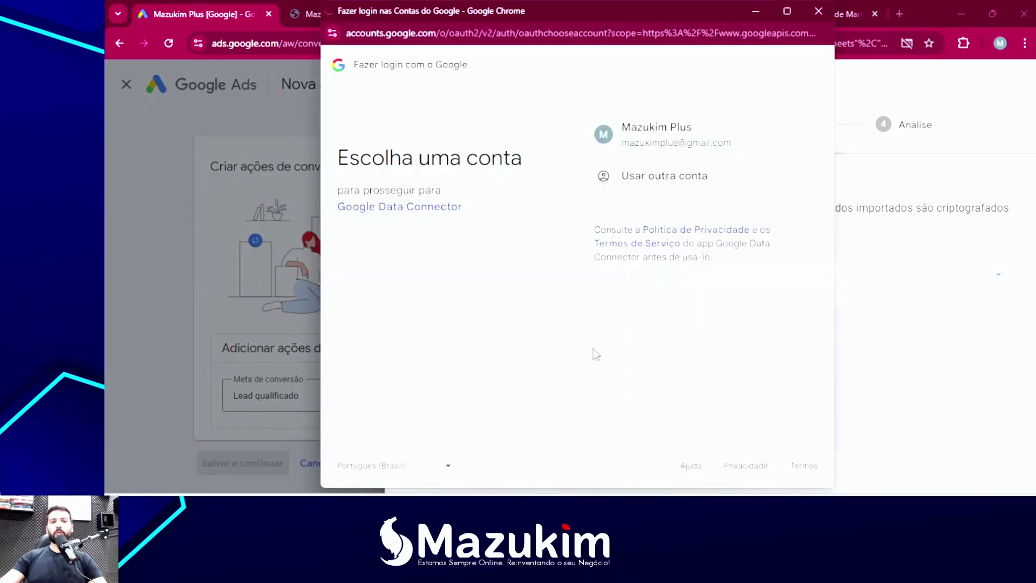
click(658, 143)
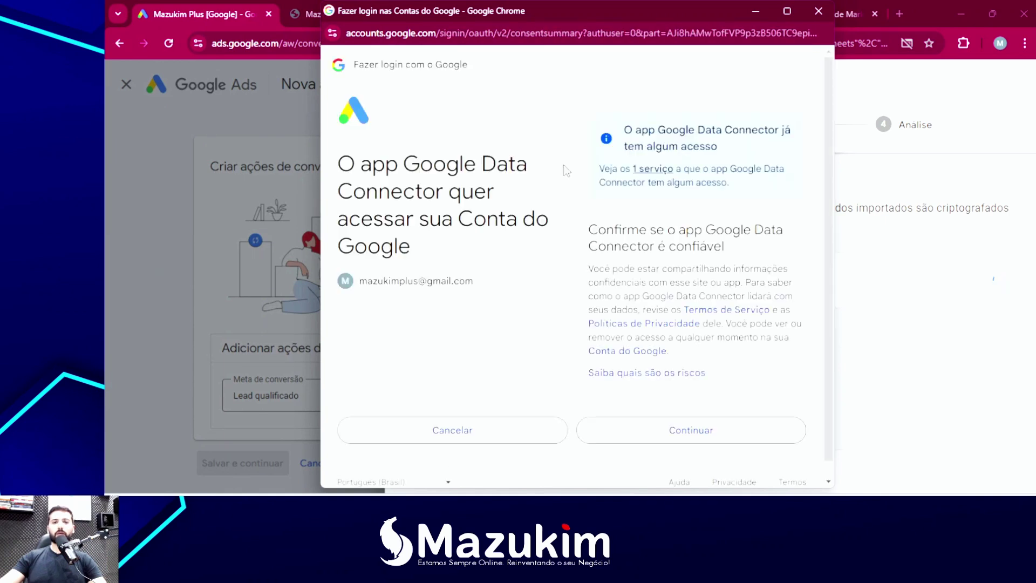
click(648, 430)
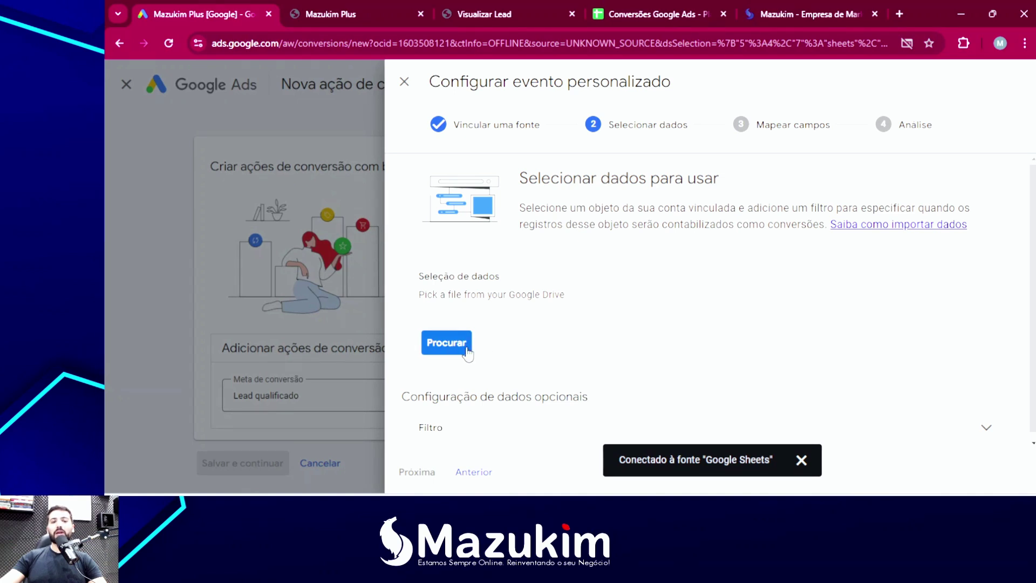
Look at the Conversões Google Ads spreadsheet tab and the Sheets home page, then return to Ads.
click(1000, 43)
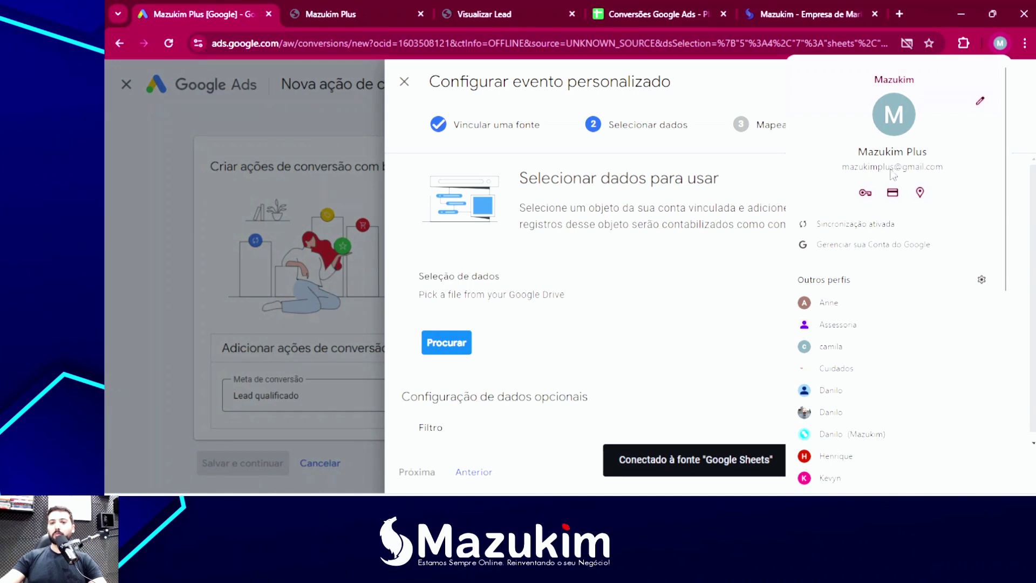
click(524, 361)
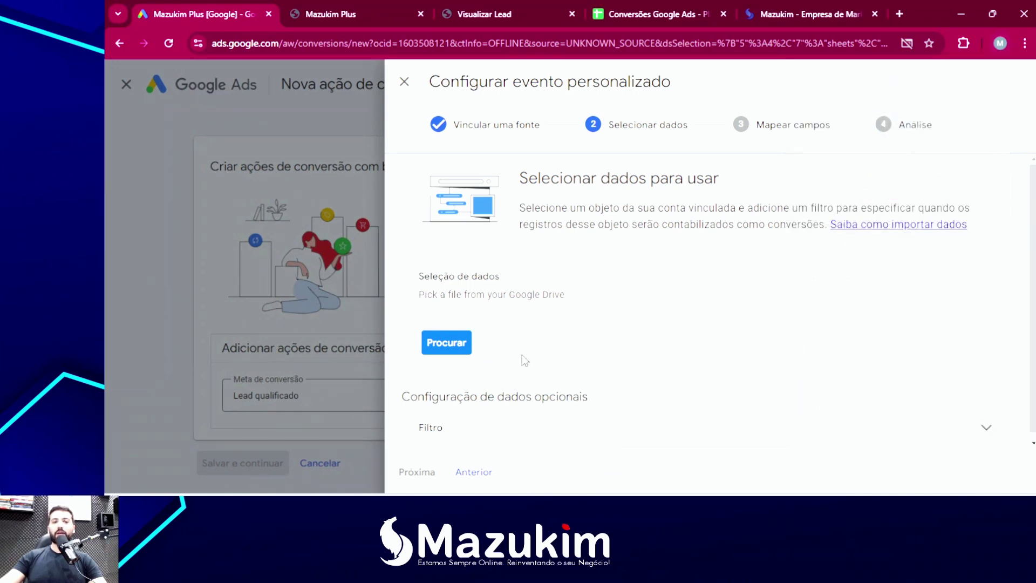
click(631, 10)
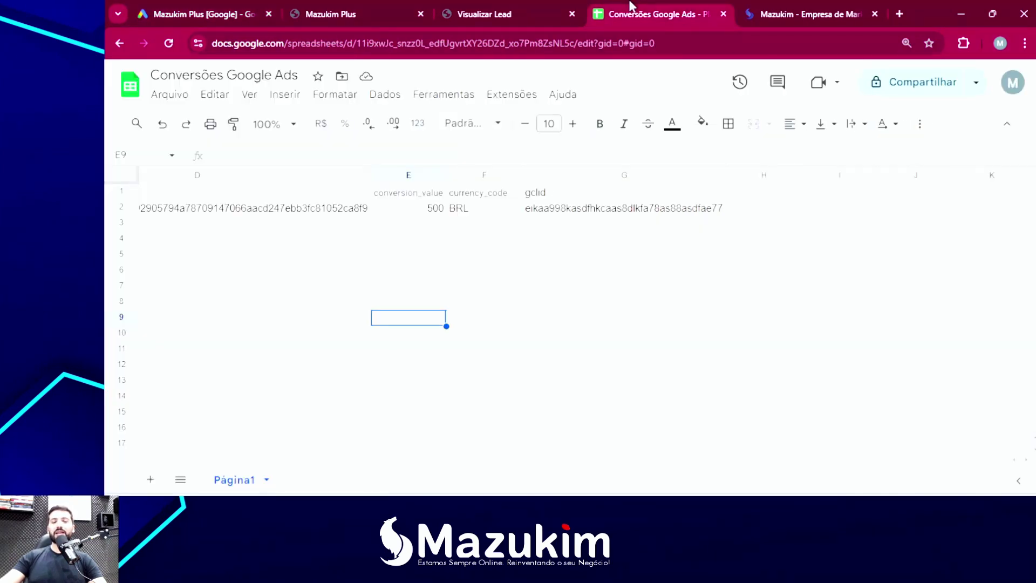
click(130, 84)
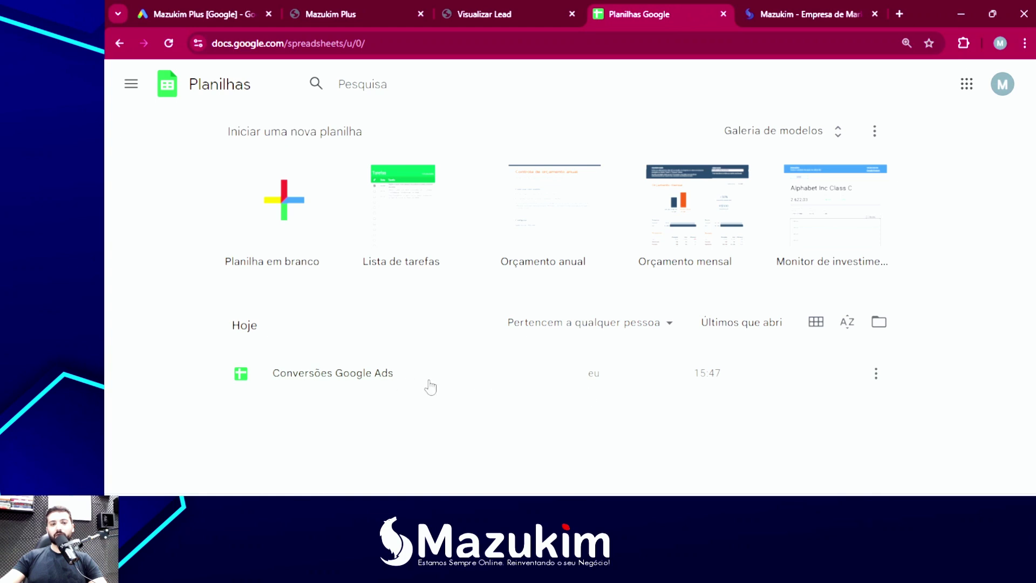
click(216, 6)
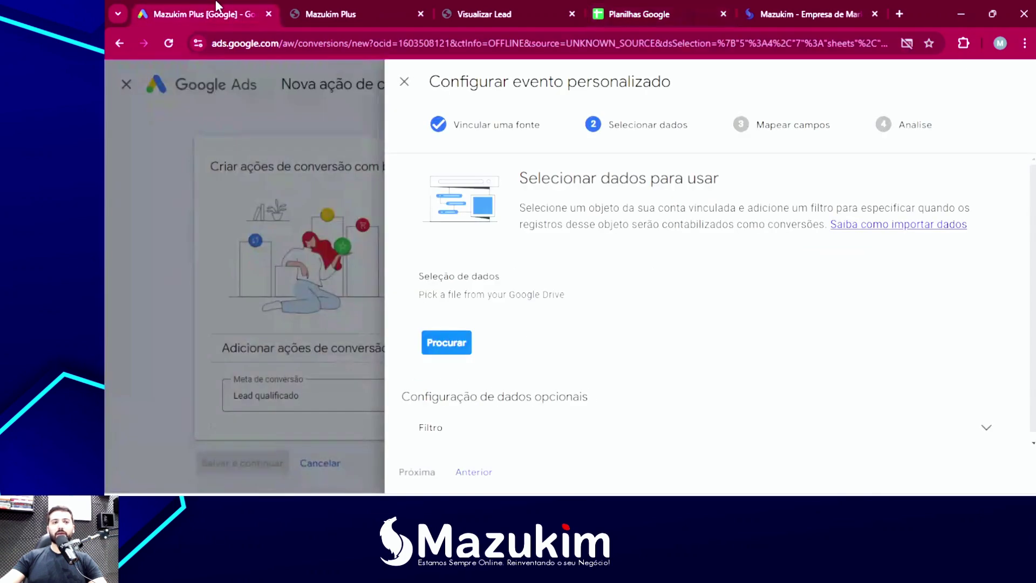
Choose the Conversões Google Ads spreadsheet from Drive as the data file and proceed to field mapping.
click(447, 344)
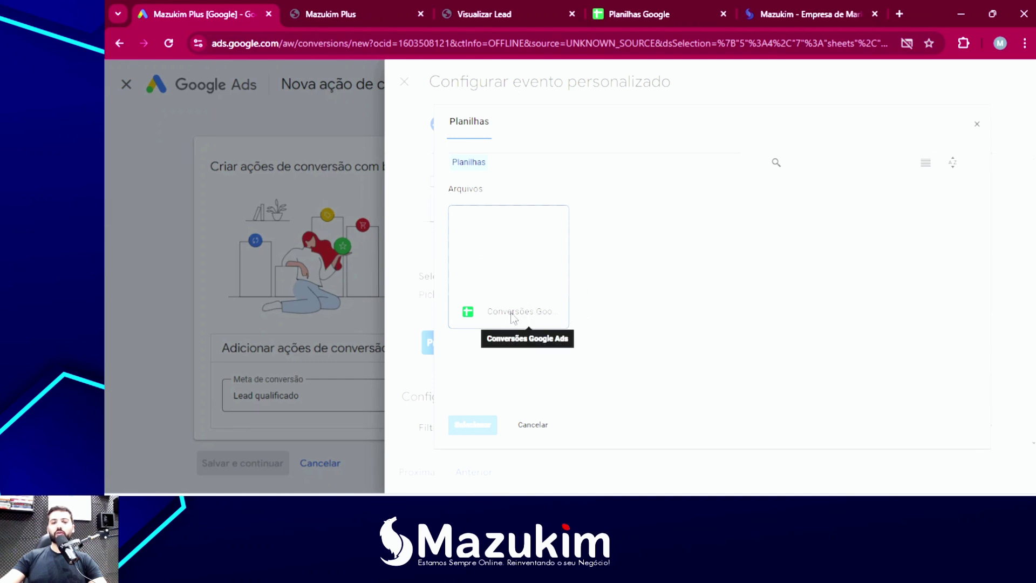
click(511, 317)
click(482, 426)
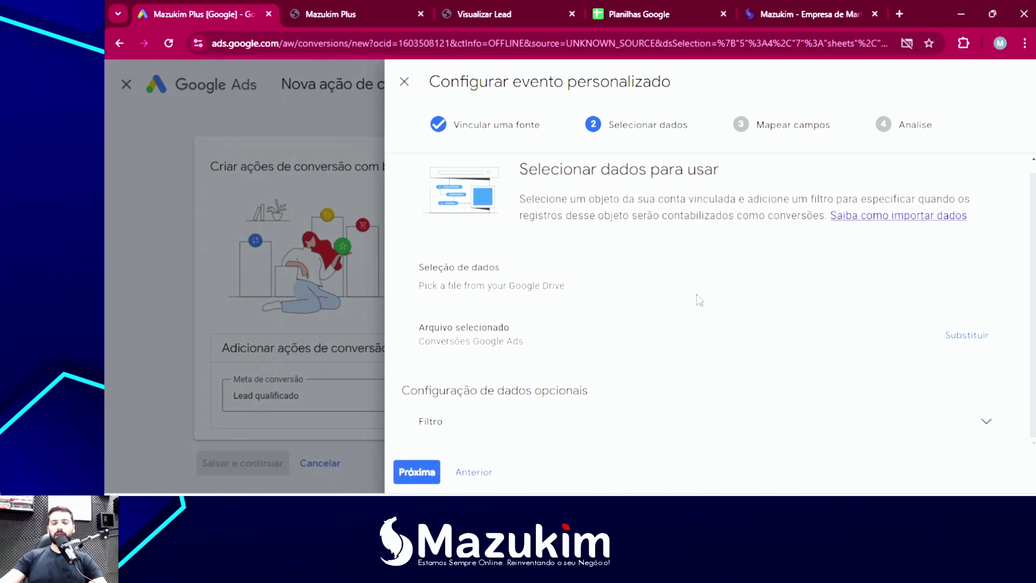
click(414, 472)
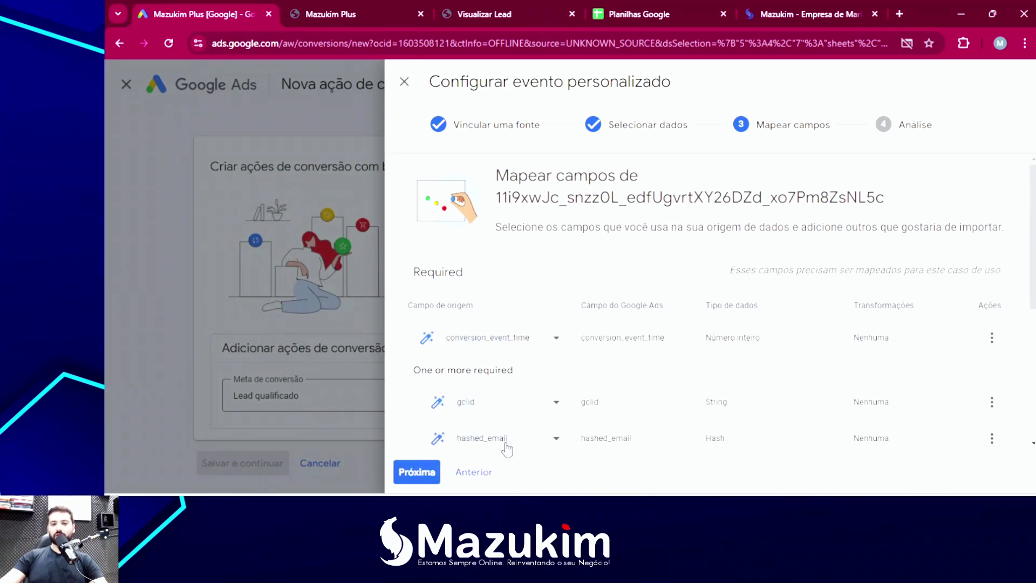
scroll(485, 378, down, 4)
scroll(509, 373, down, 2)
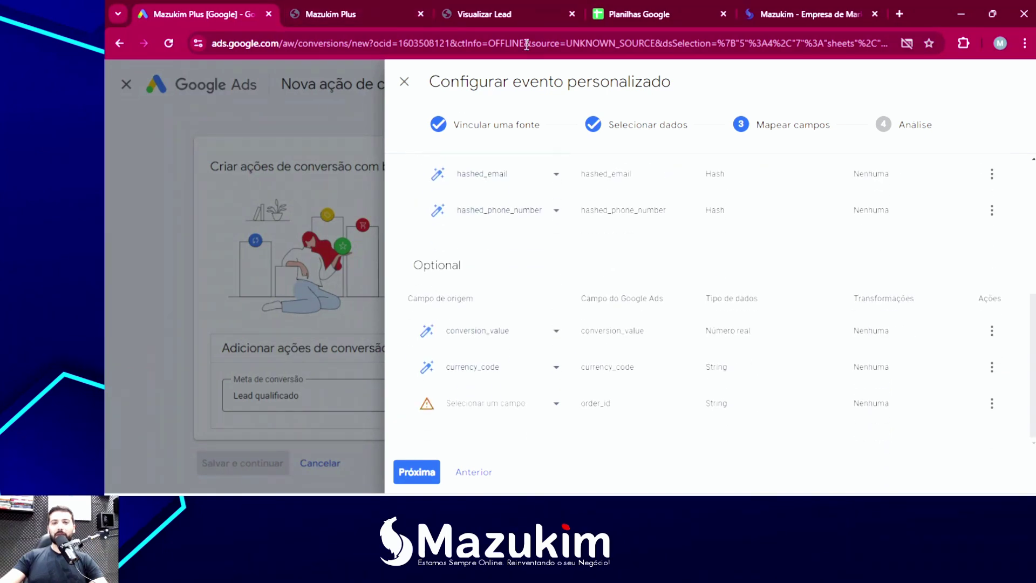
Open the Conversões Google Ads spreadsheet and look over its row 1 column headers.
click(638, 12)
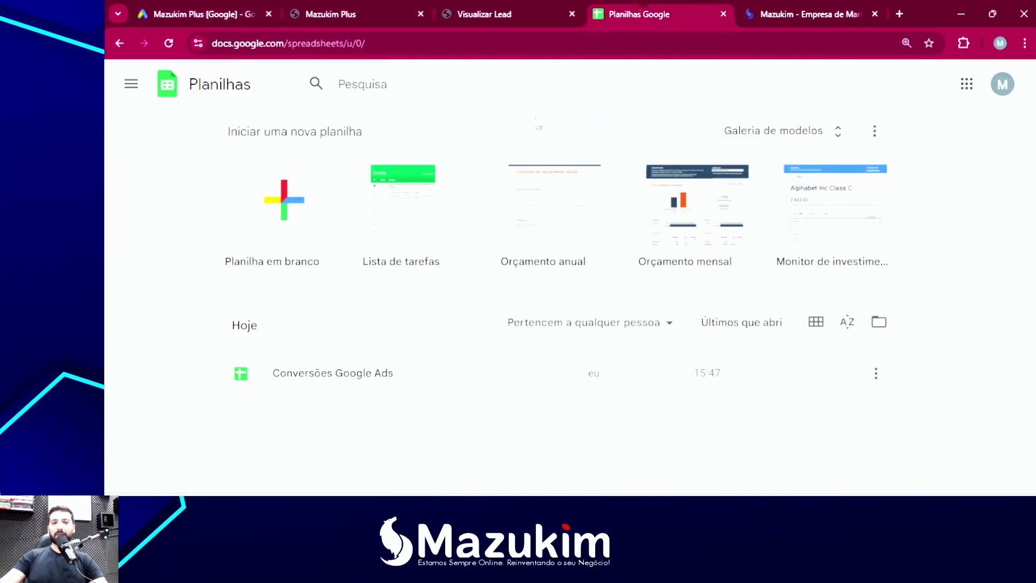
click(345, 373)
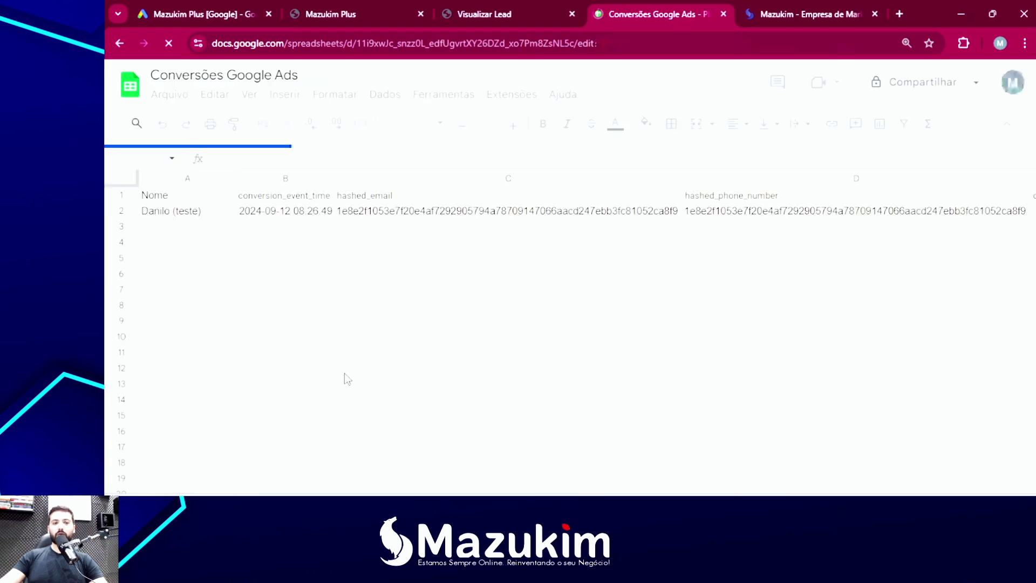
click(273, 196)
click(418, 201)
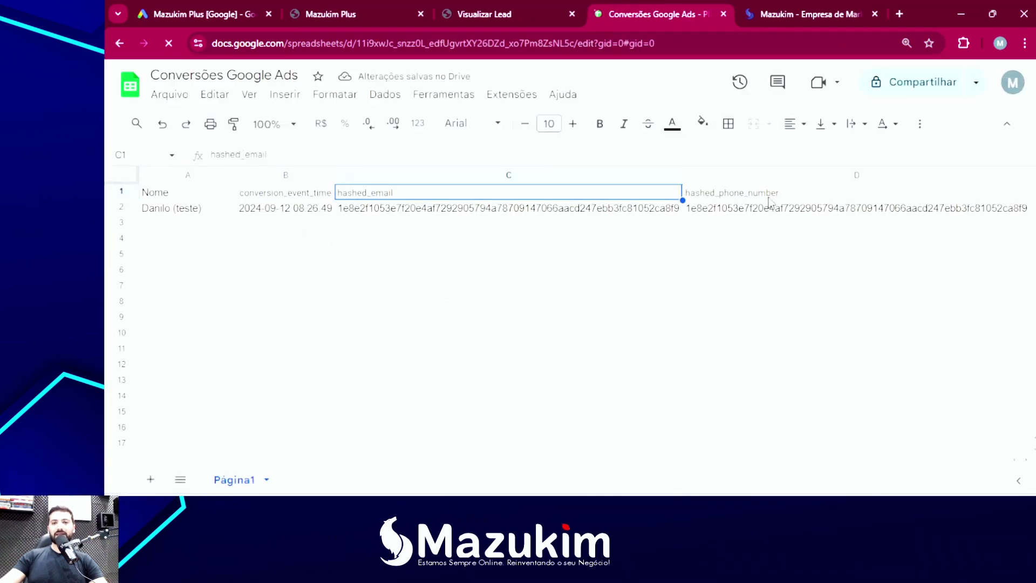
click(771, 201)
click(432, 276)
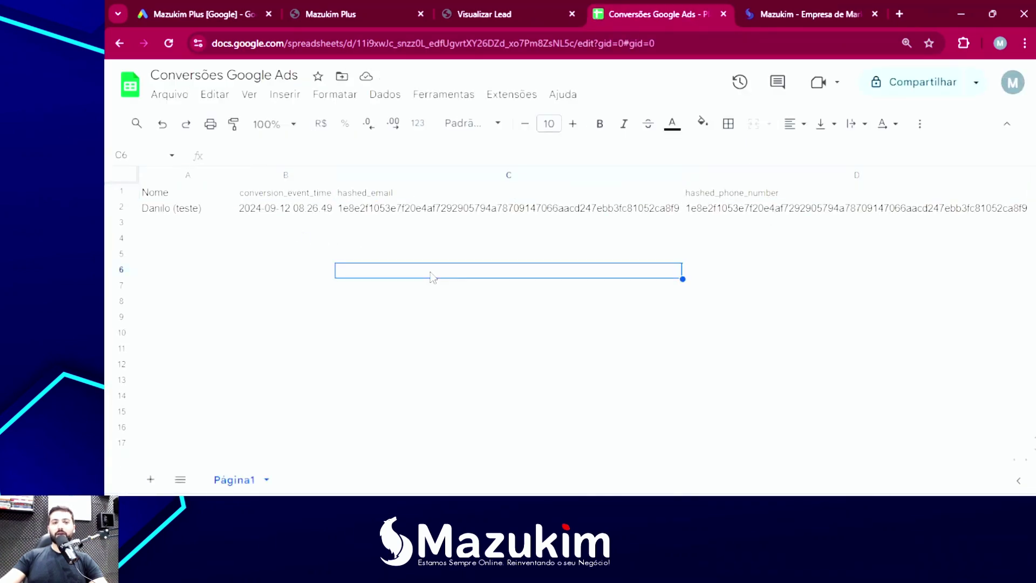
Check the conversion_event_time, hashed_email, hashed_phone_number and currency_code headers, then return to the mapping.
click(324, 194)
click(380, 196)
click(318, 195)
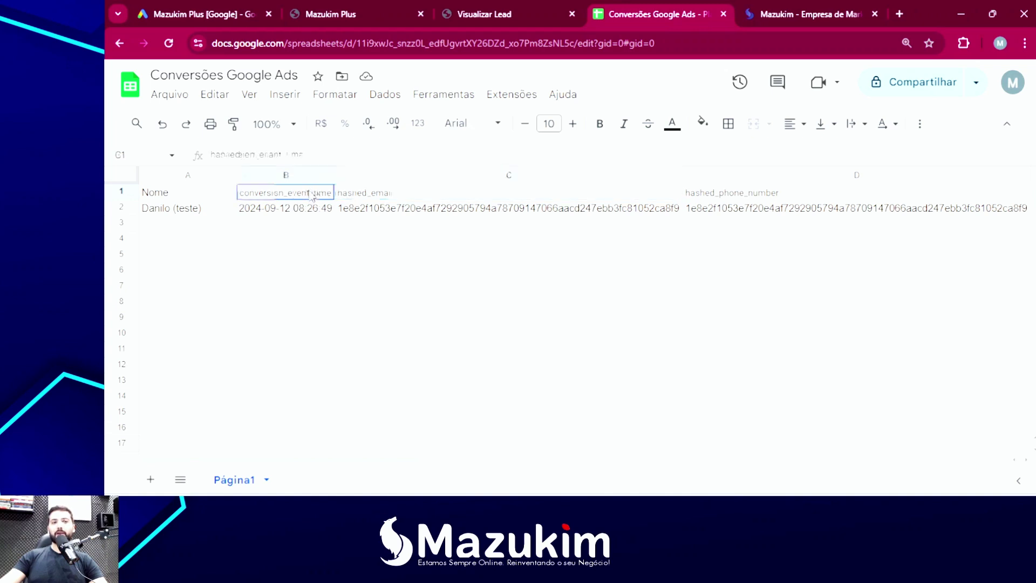
click(372, 198)
click(701, 193)
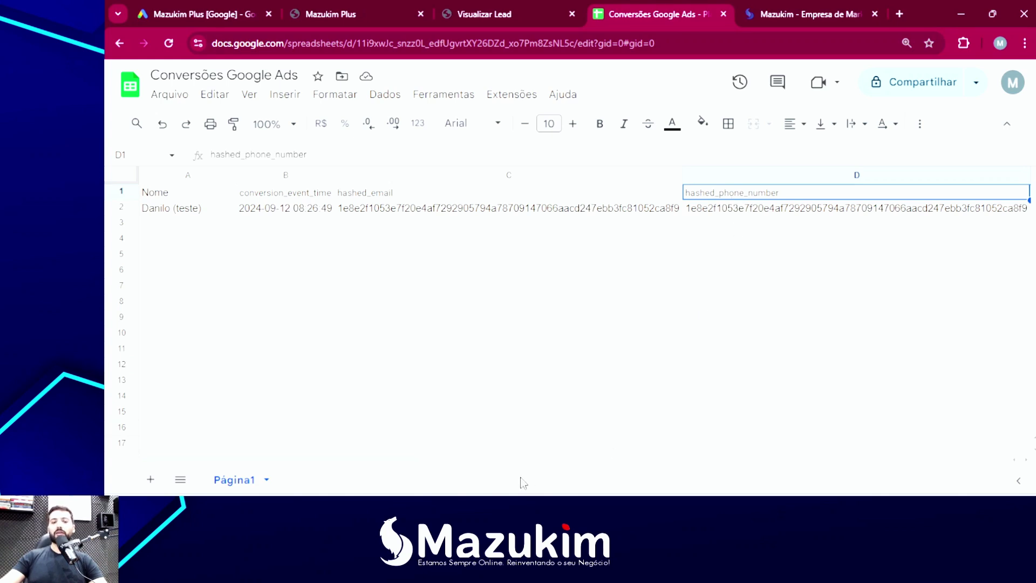
drag(415, 459, 555, 464)
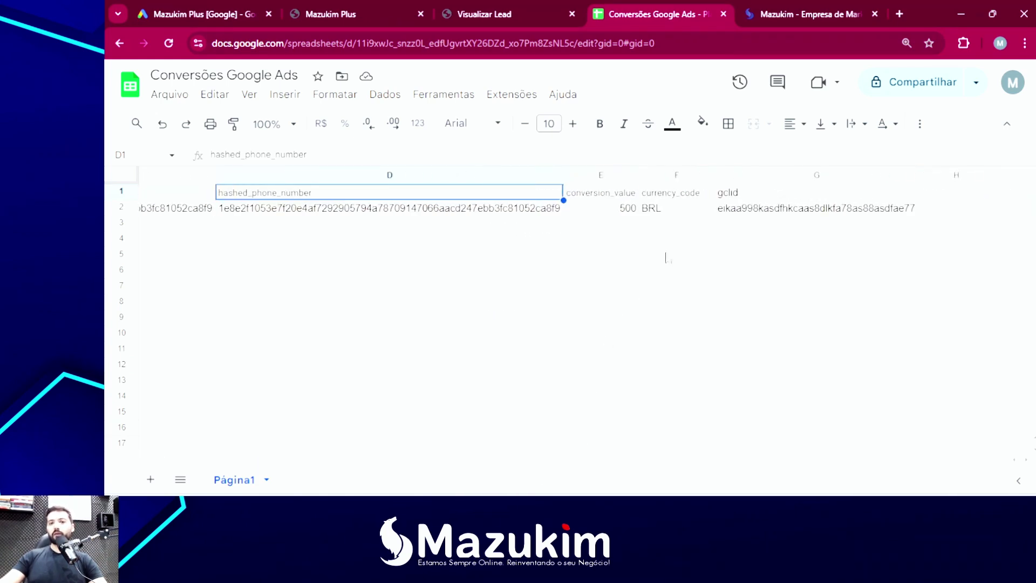
click(686, 196)
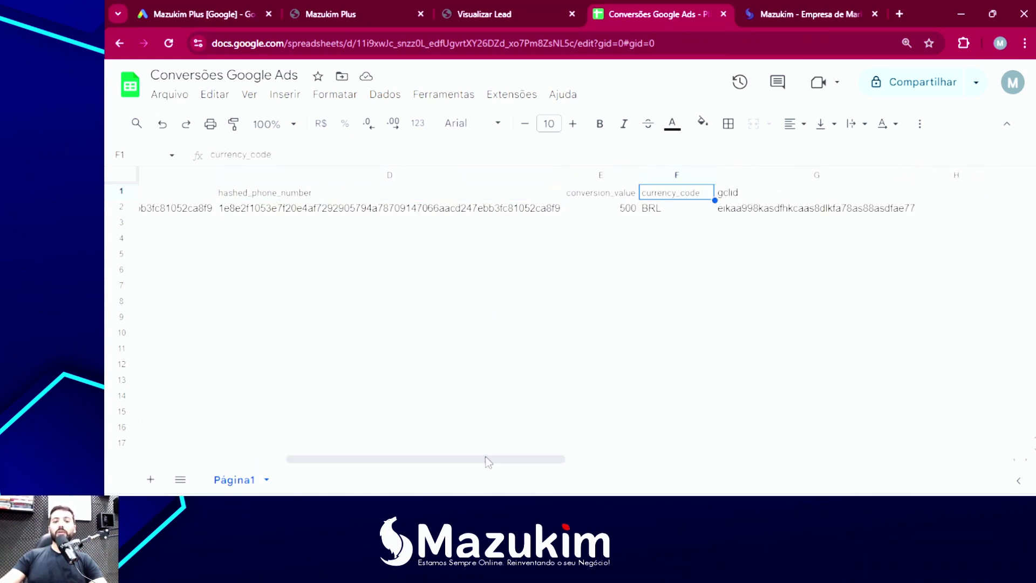
click(196, 7)
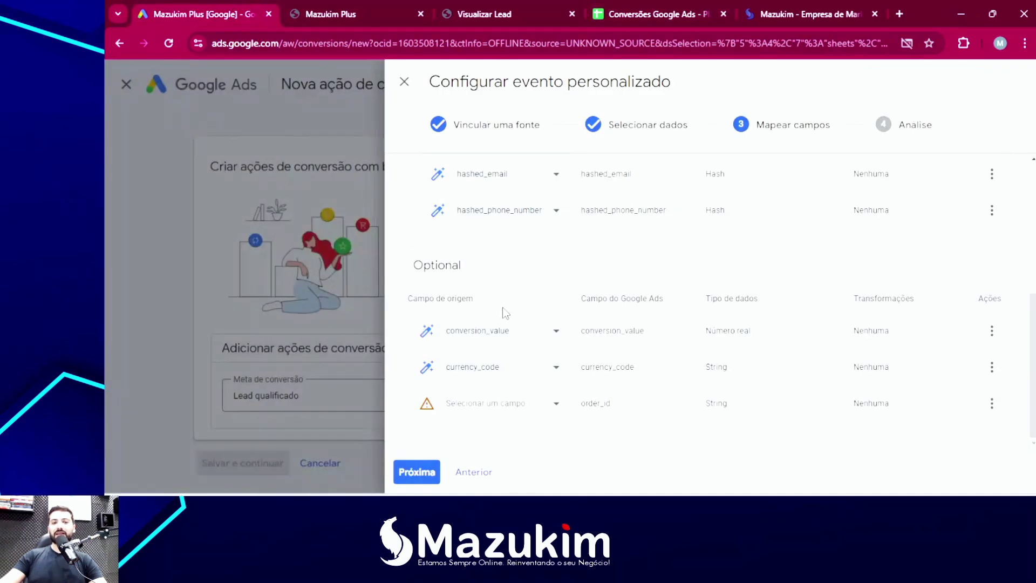
scroll(623, 354, up, 4)
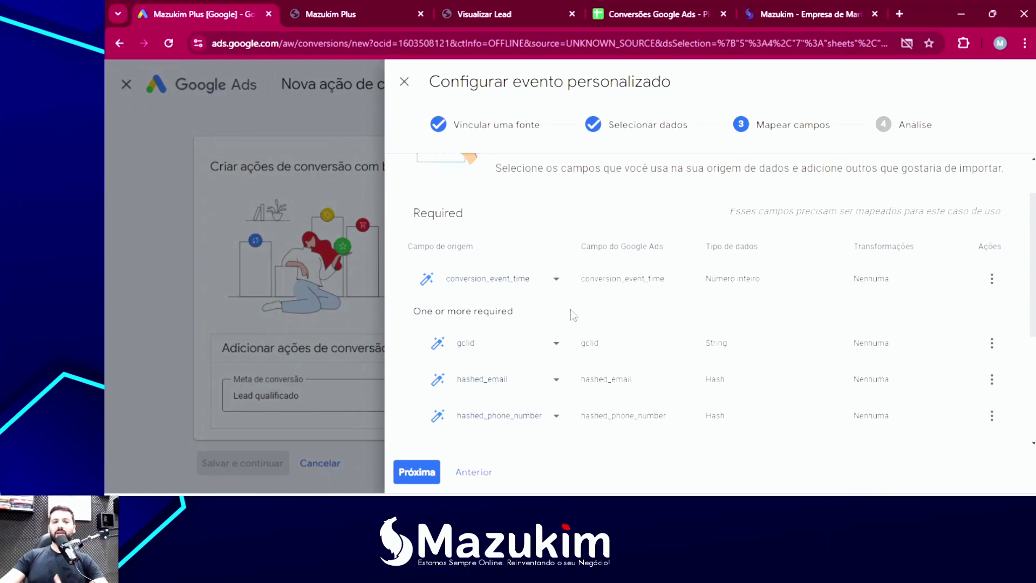
scroll(564, 340, down, 3)
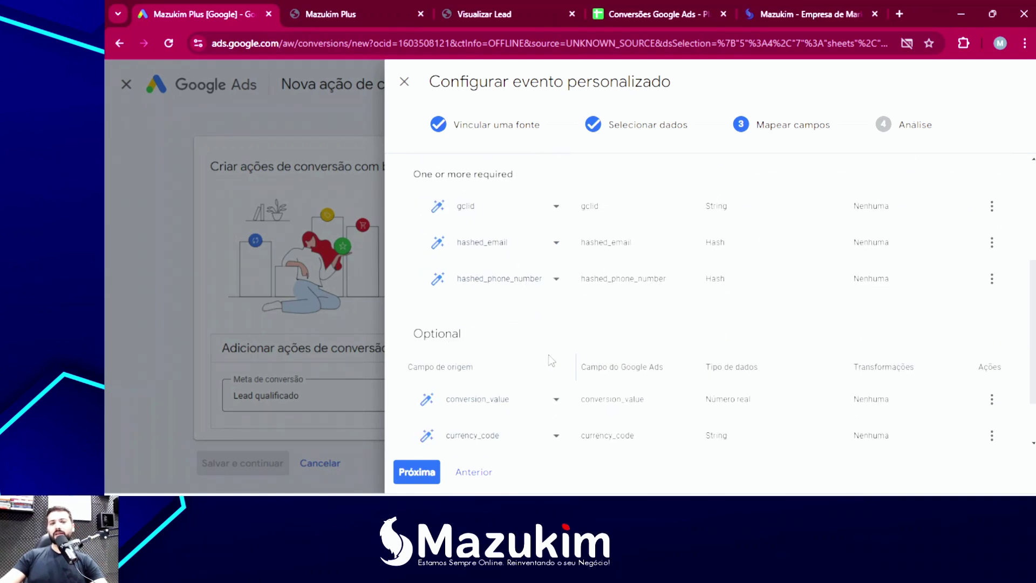
scroll(558, 360, up, 1)
scroll(560, 360, up, 3)
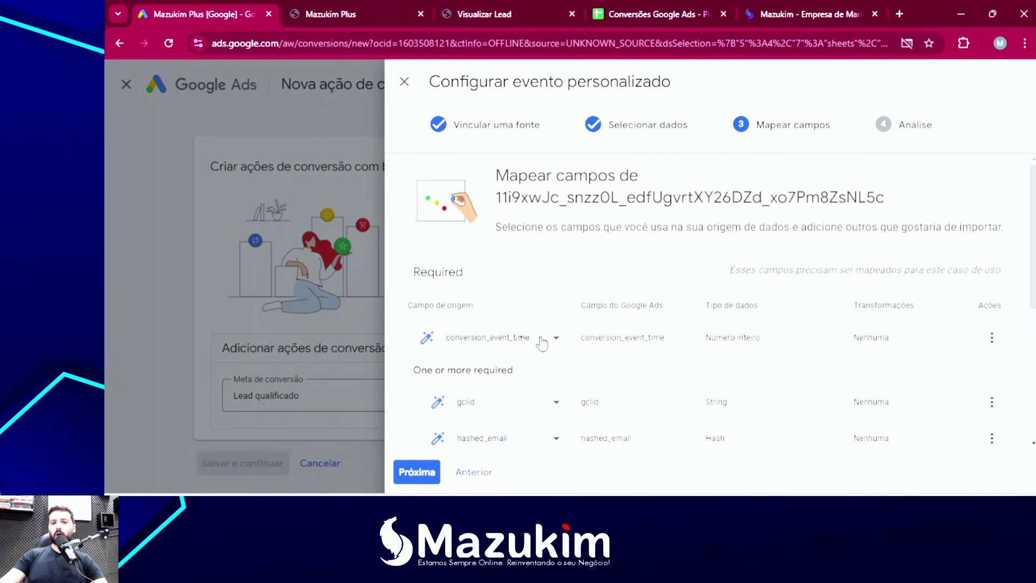
scroll(527, 324, down, 3)
scroll(528, 348, up, 2)
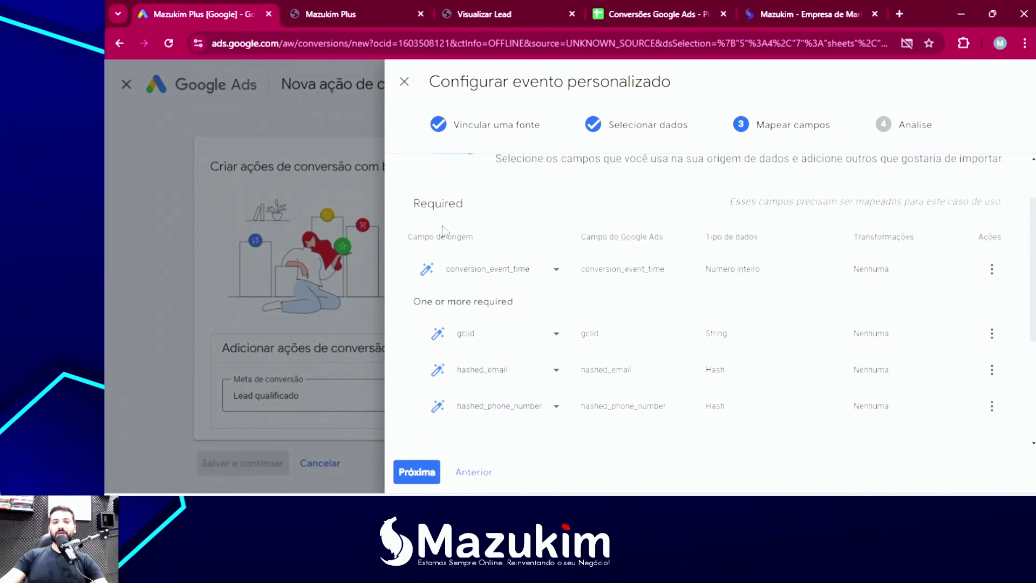
mouse_move(415, 213)
mouse_down()
mouse_move(468, 214)
mouse_move(414, 213)
mouse_up()
click(486, 209)
click(432, 216)
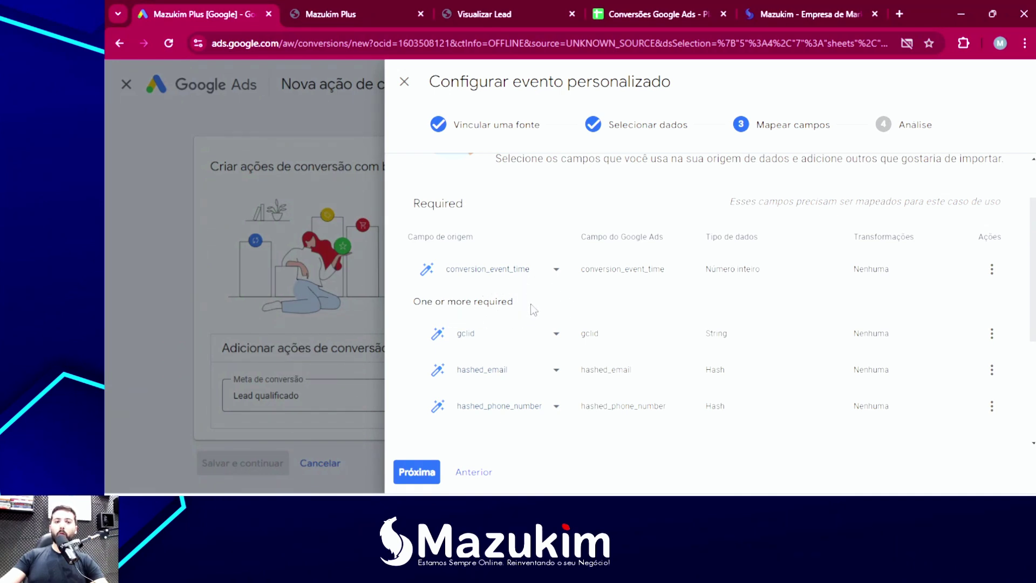
drag(531, 306, 427, 306)
click(473, 306)
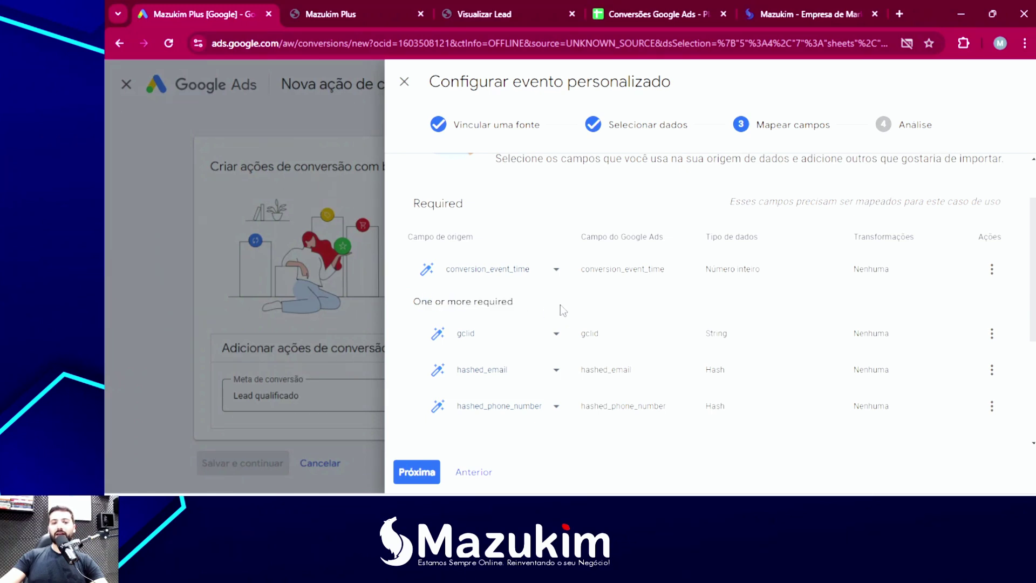
scroll(522, 319, down, 1)
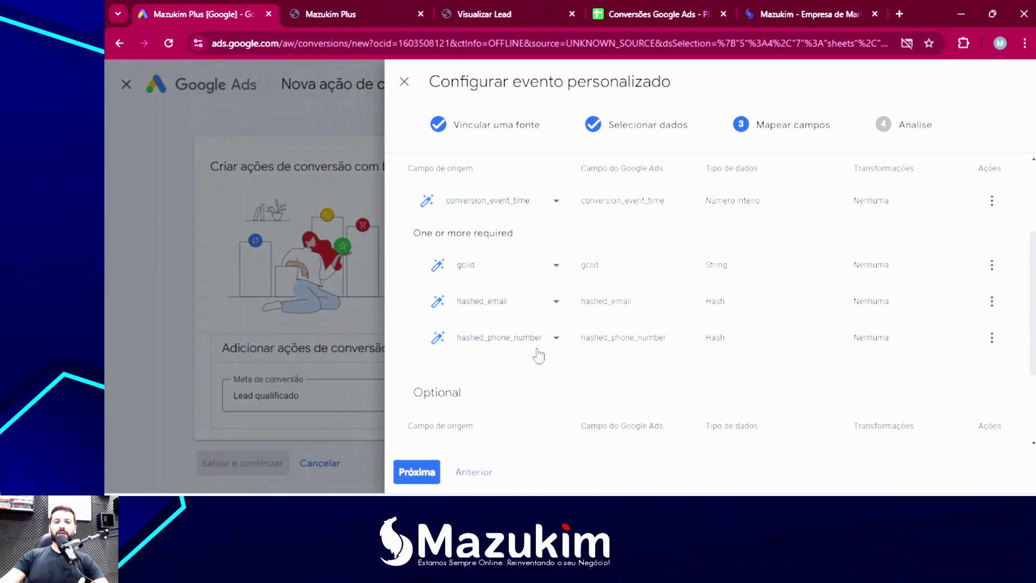
scroll(507, 345, up, 1)
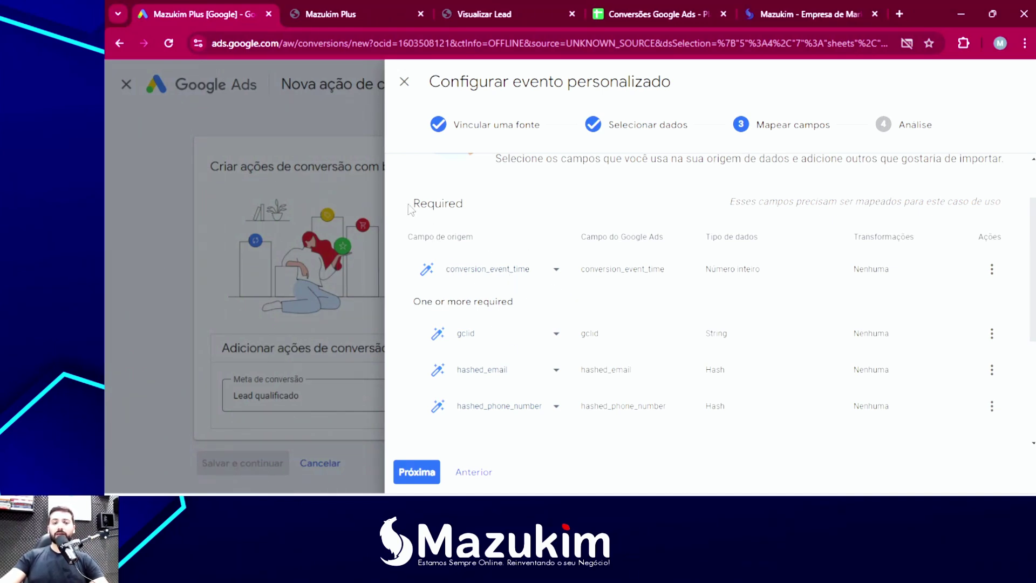
drag(410, 209, 487, 211)
click(488, 212)
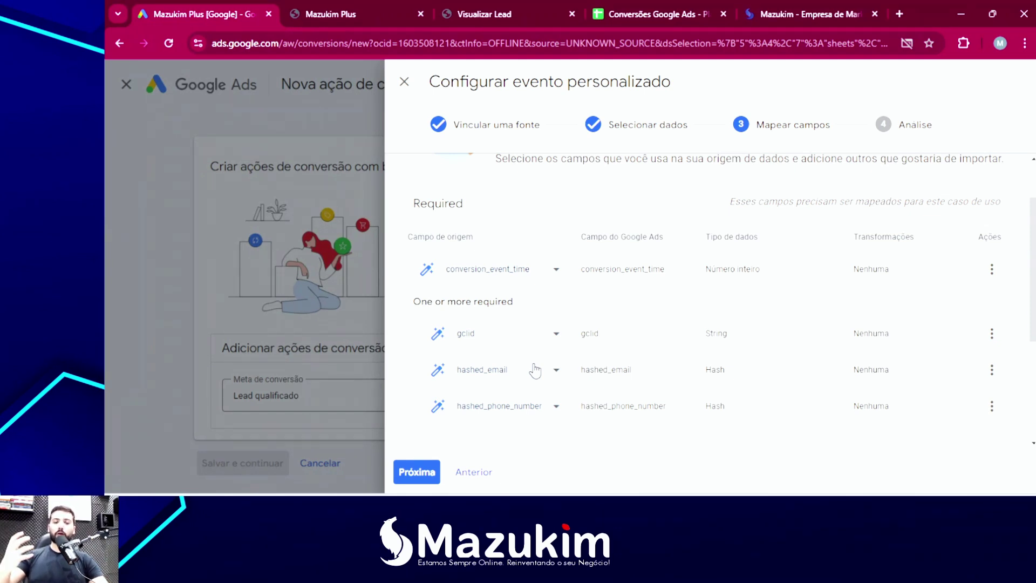
scroll(534, 370, down, 4)
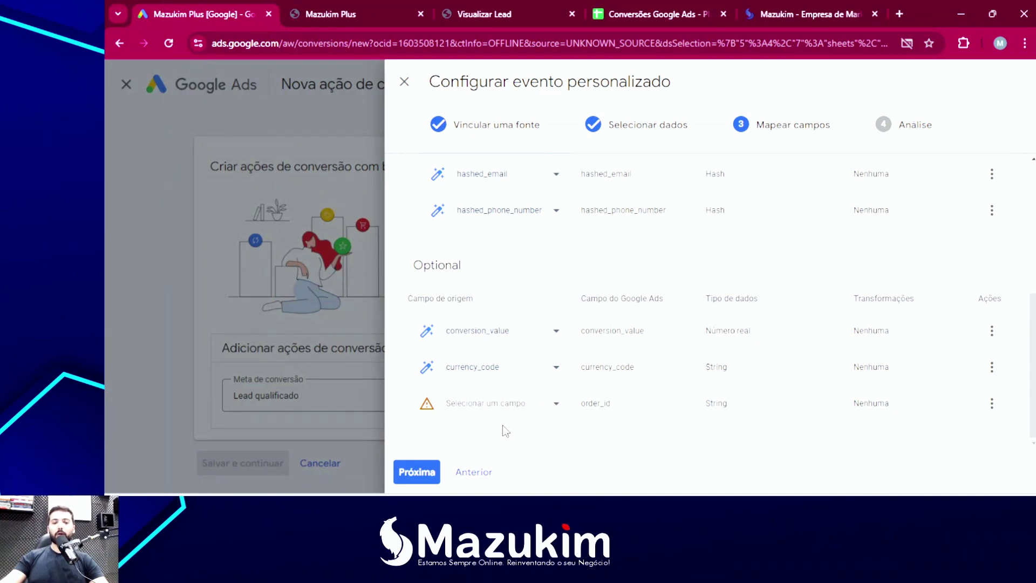
Advance to the review step, then step back through the setup and close the custom event panel.
click(416, 471)
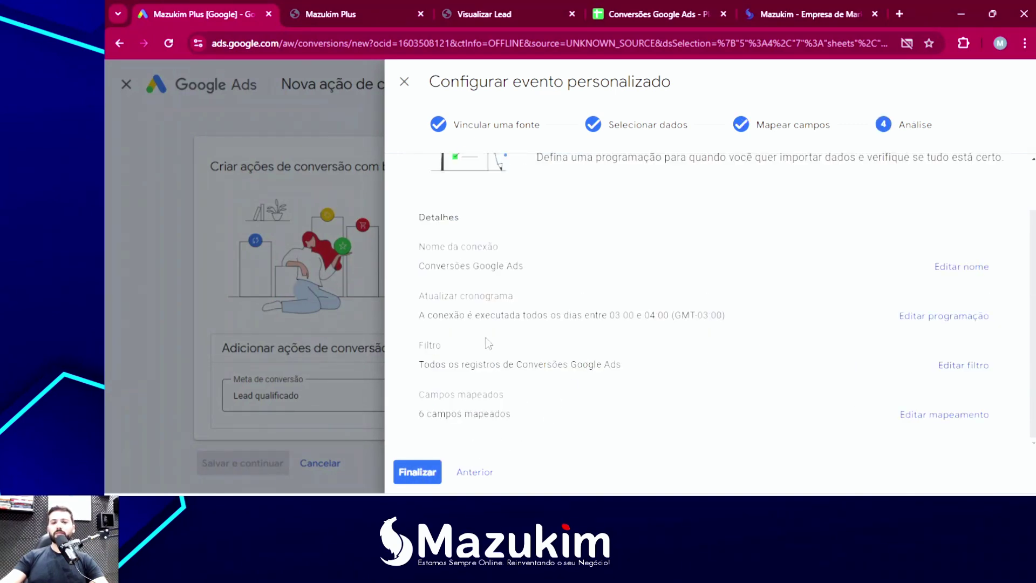
scroll(492, 367, up, 1)
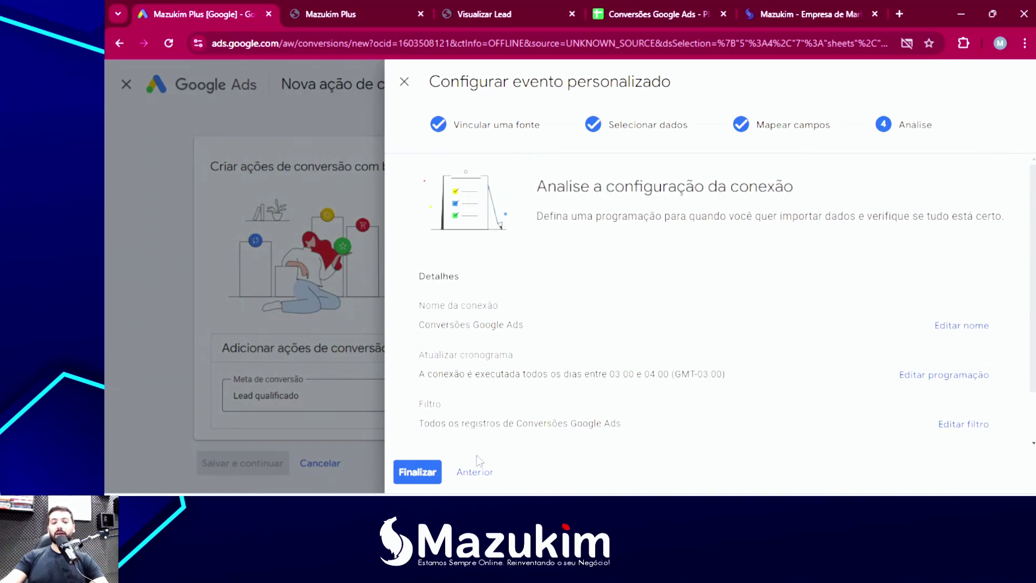
click(474, 471)
click(484, 472)
click(487, 472)
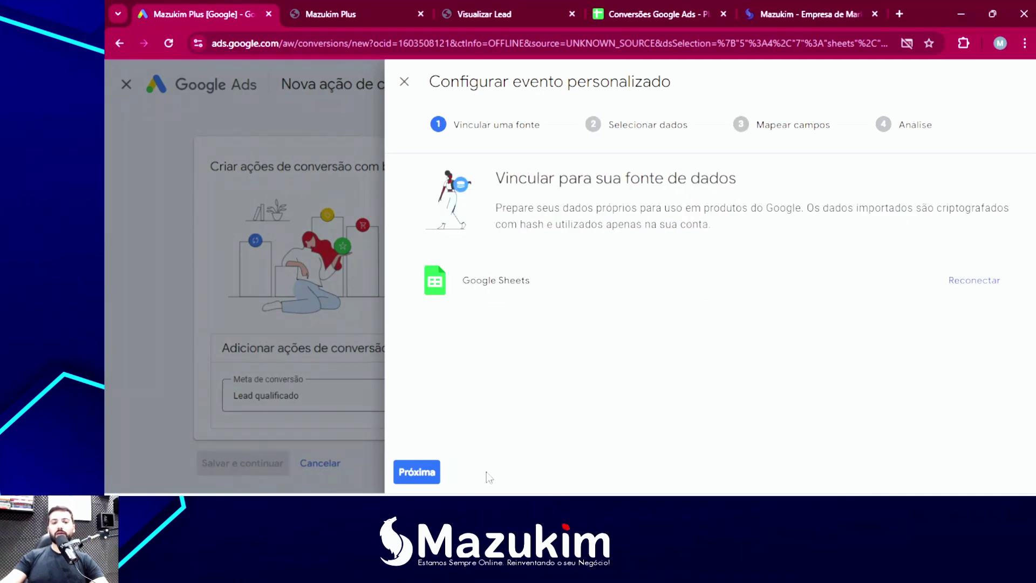
click(404, 82)
Retry the Google Sheets reauthorization, cancel the setup, and start a new conversion action.
scroll(593, 351, down, 1)
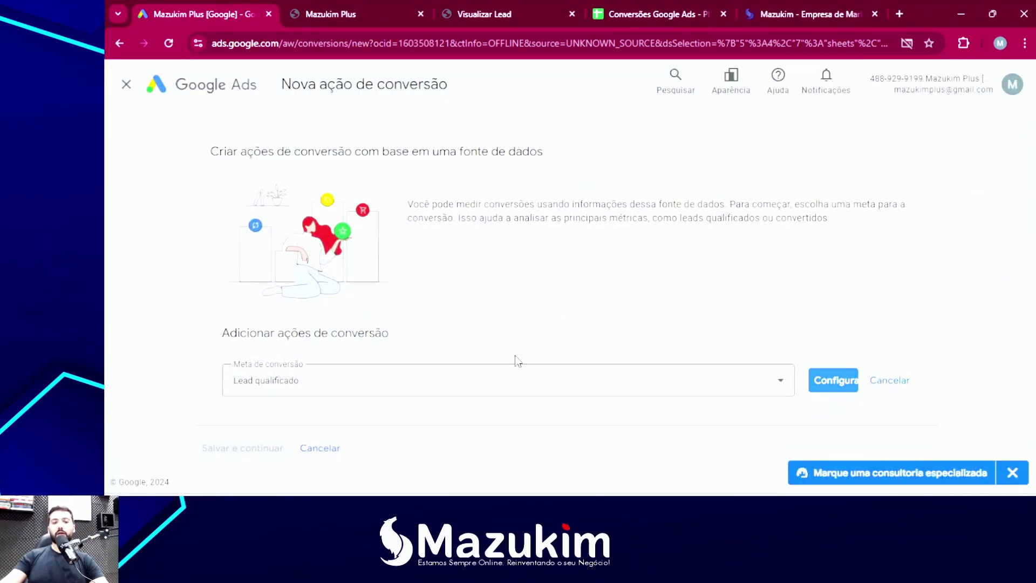
click(818, 380)
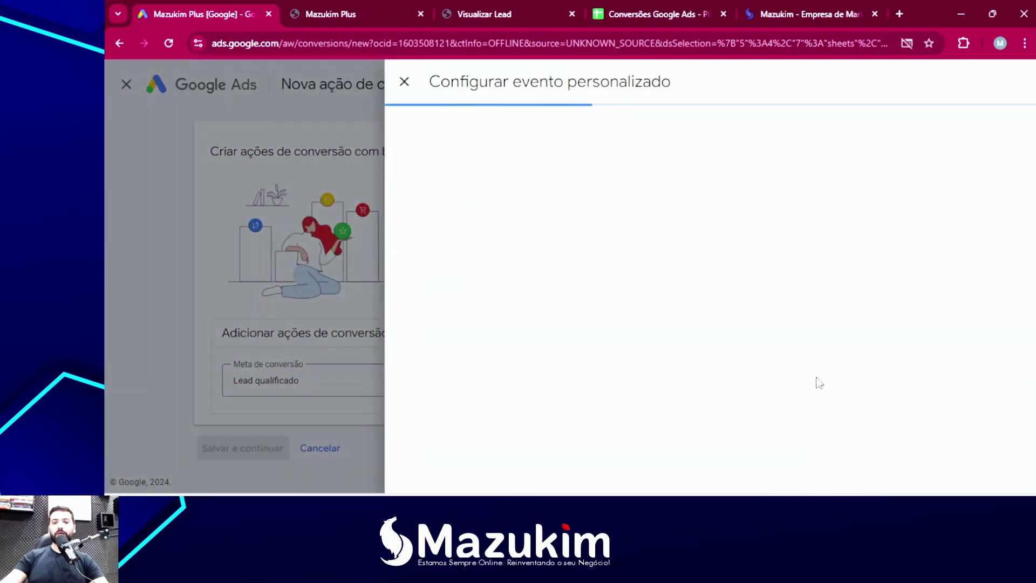
click(485, 280)
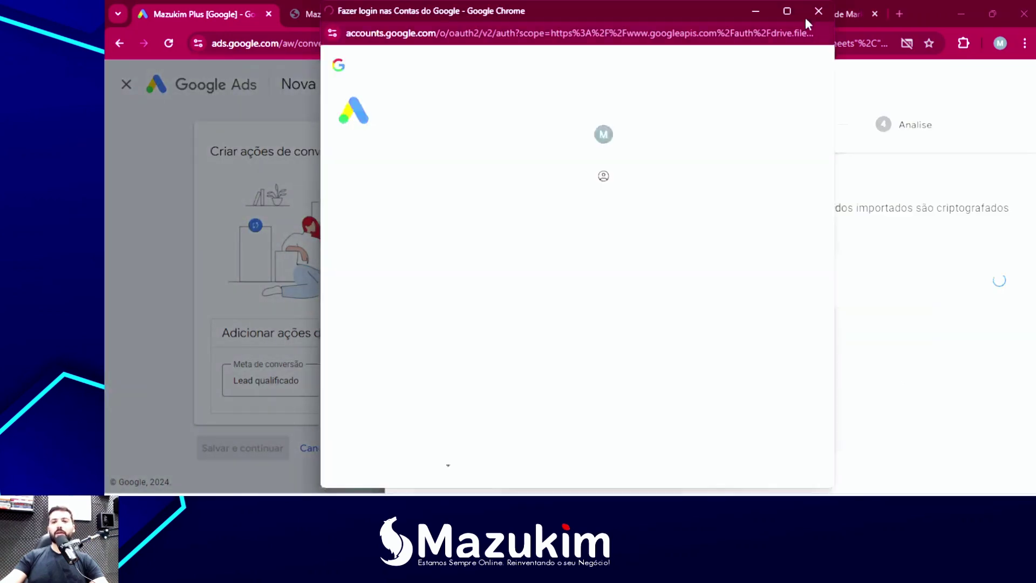
click(818, 11)
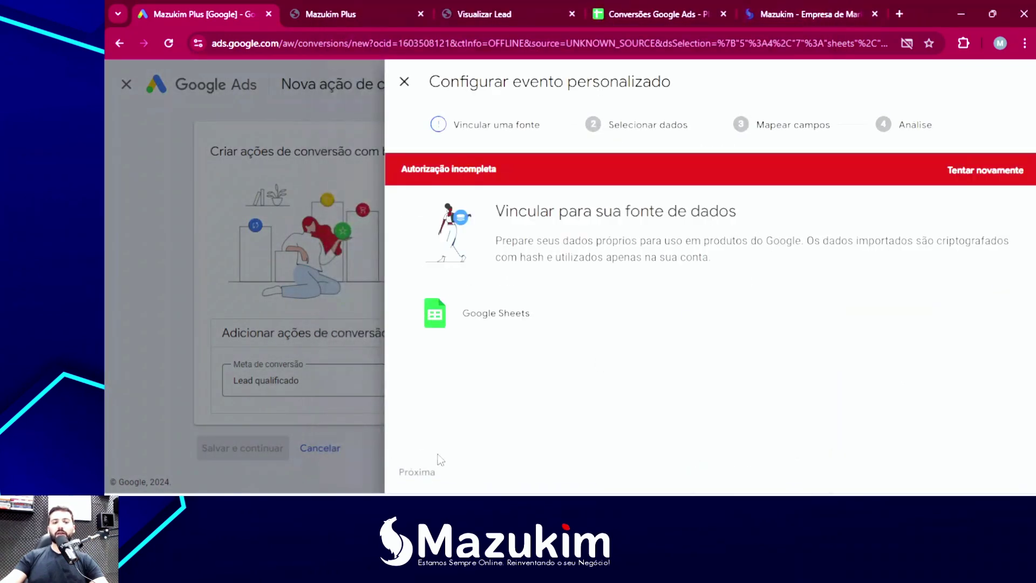
click(404, 81)
click(320, 448)
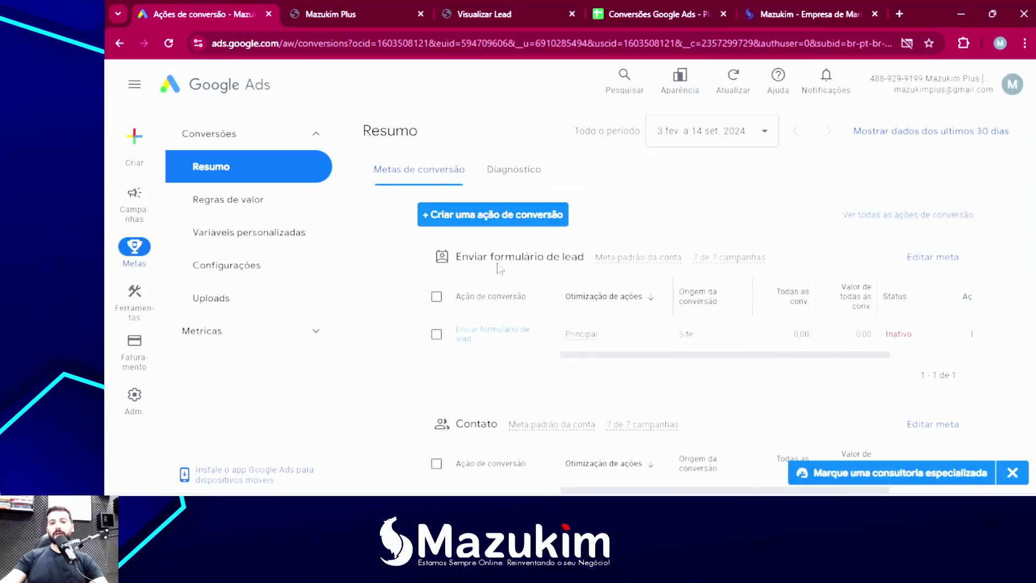
click(471, 222)
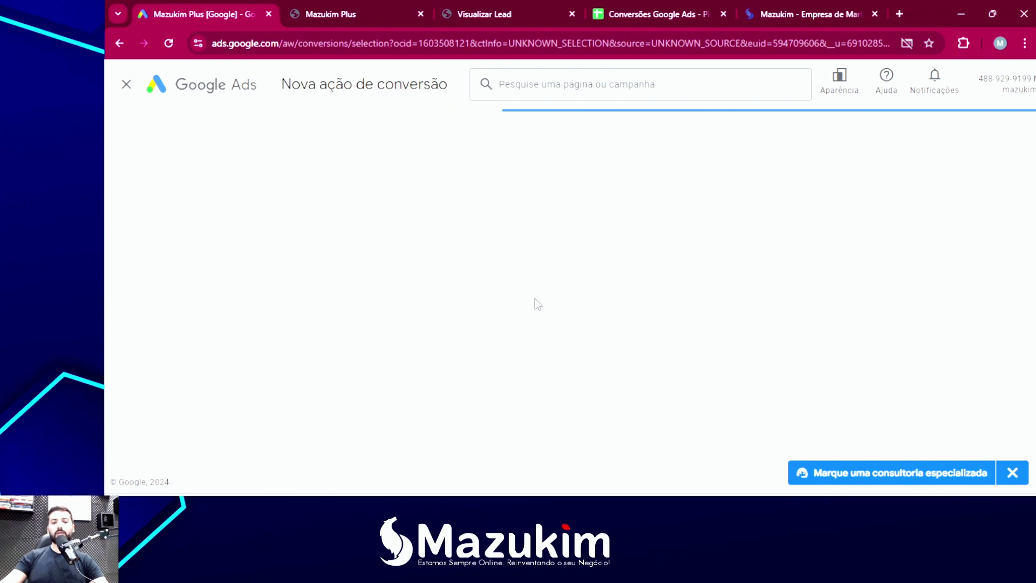
Choose Importação from CRMs, files or other sources to track click conversions via a new data source.
click(749, 308)
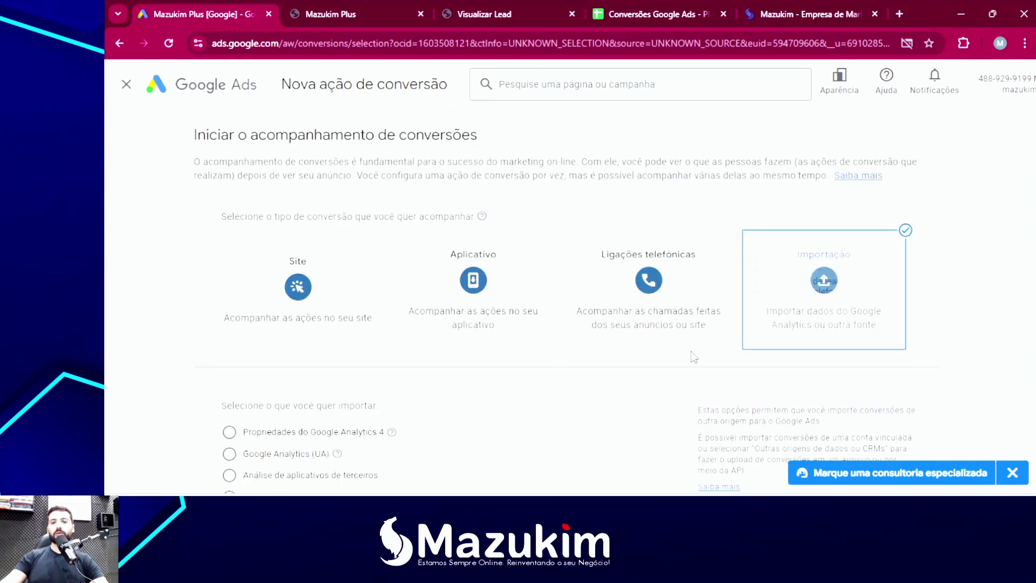
scroll(349, 399, down, 1)
click(292, 428)
scroll(321, 397, down, 2)
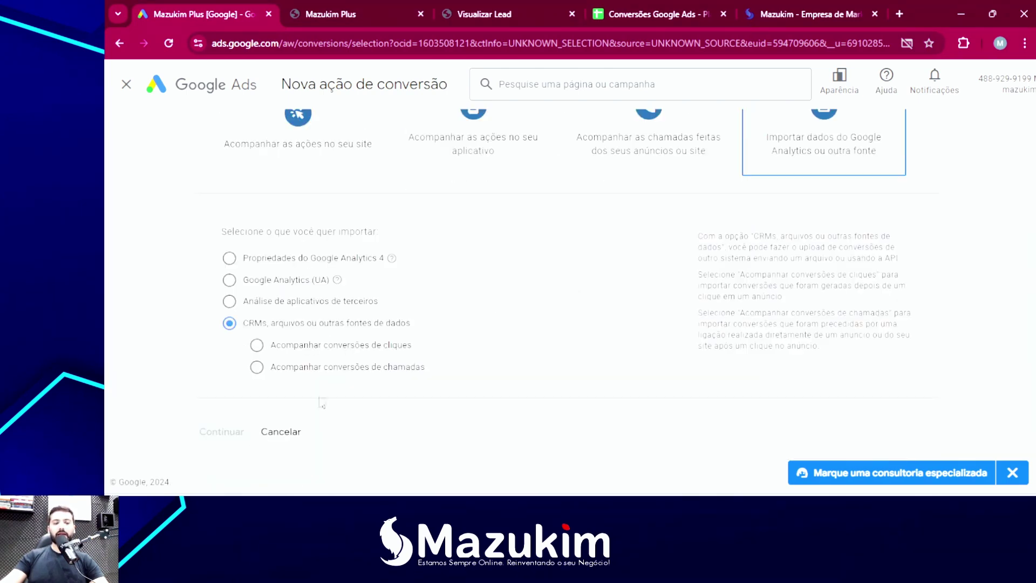
click(296, 347)
scroll(351, 356, down, 3)
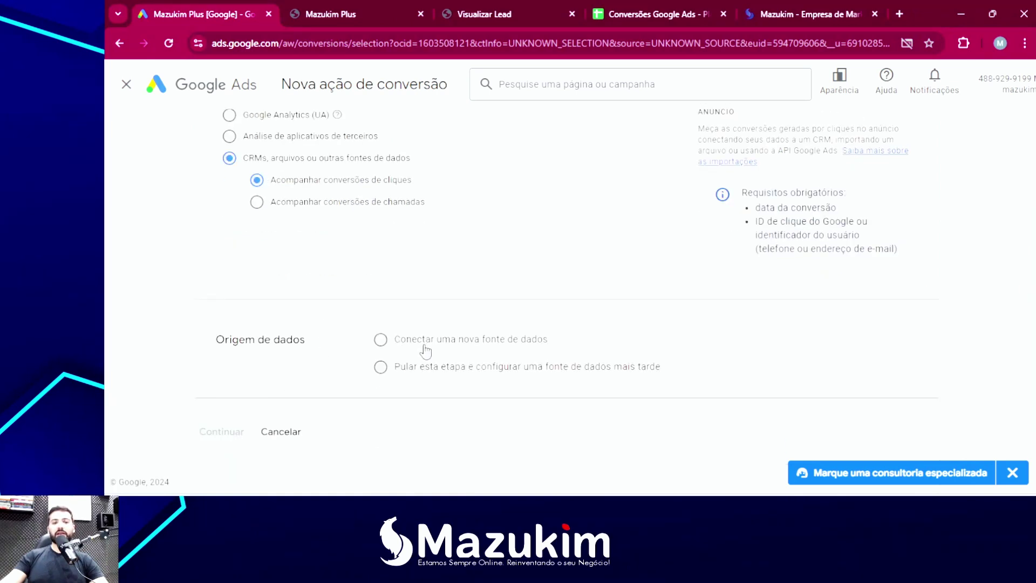
click(470, 341)
scroll(564, 224, down, 4)
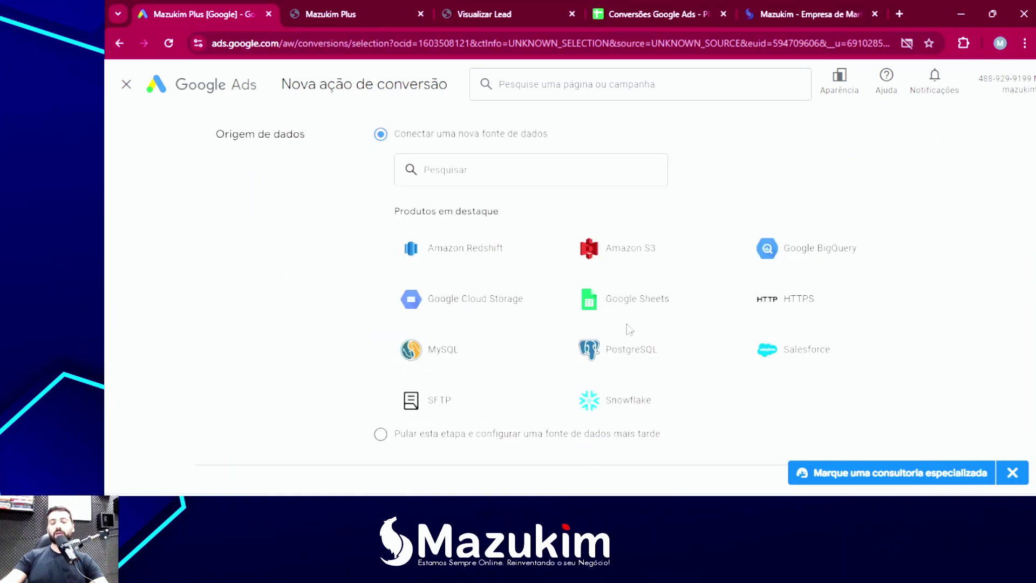
Pick MySQL with a direct connection as the new data source.
click(518, 21)
click(330, 14)
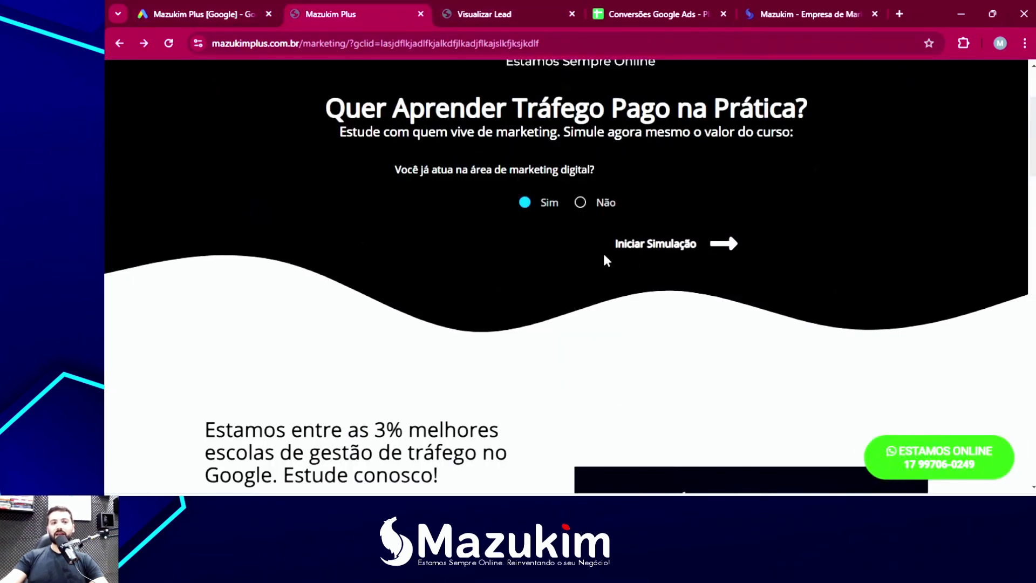
click(205, 14)
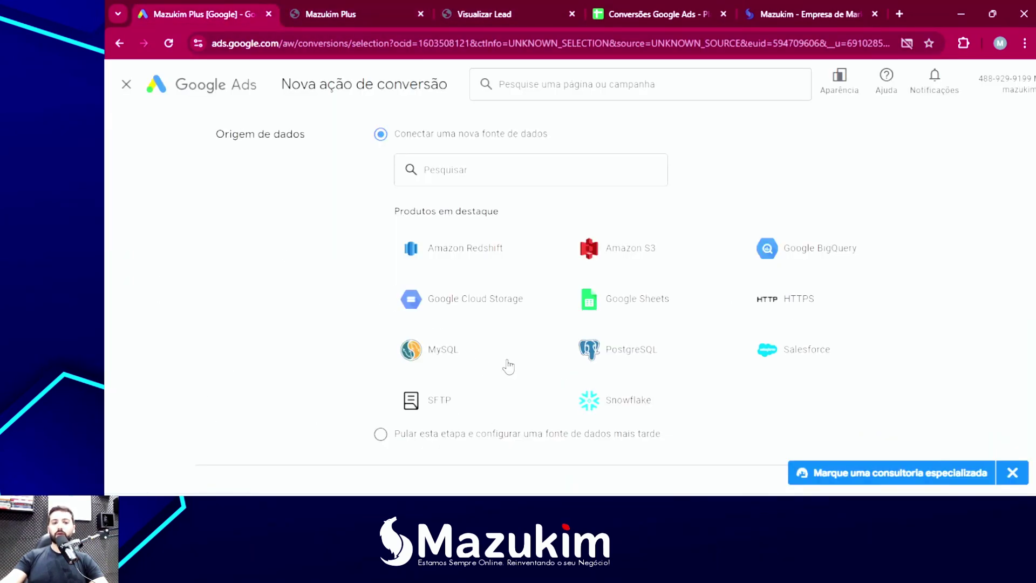
click(472, 361)
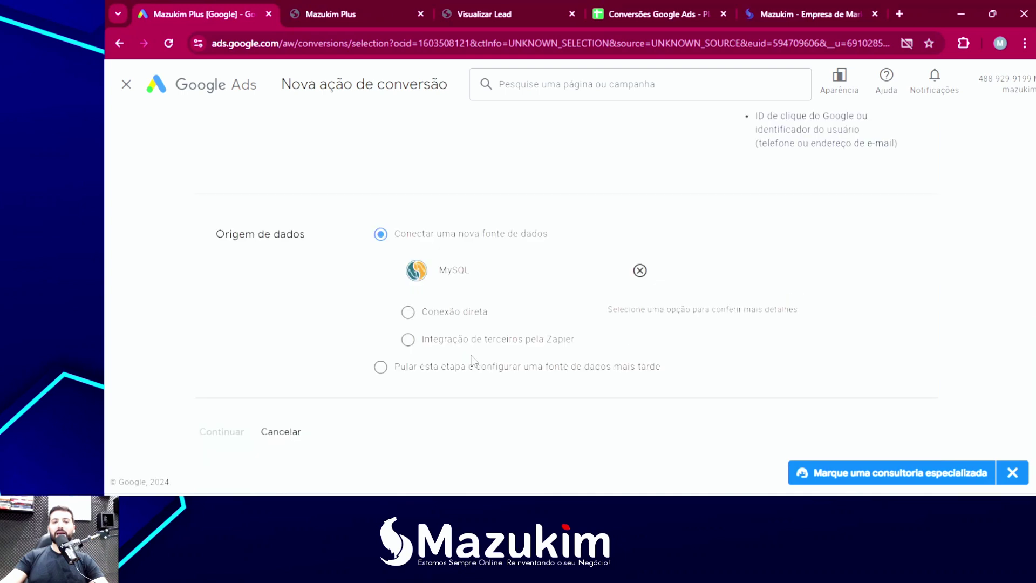
click(445, 314)
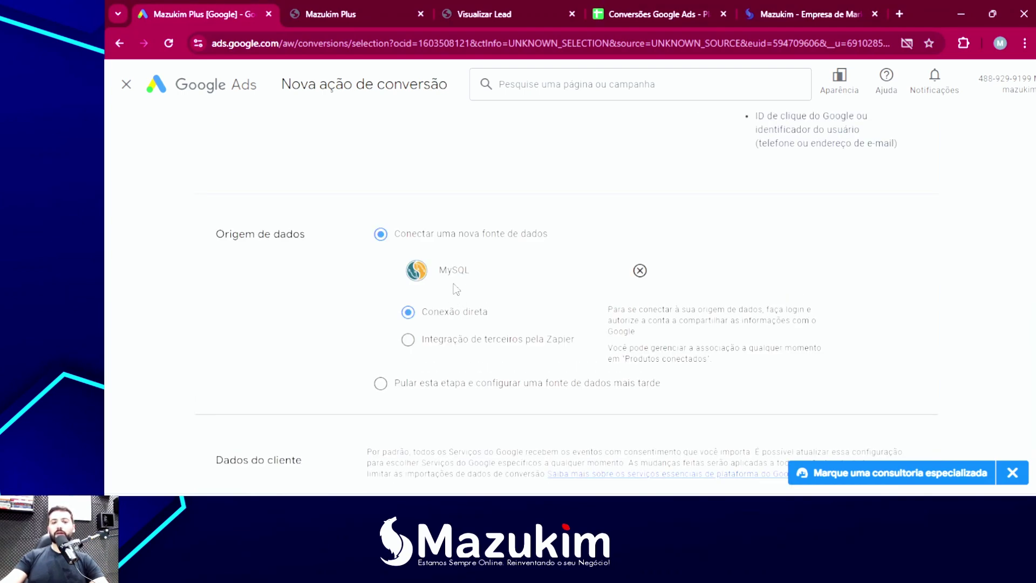
scroll(456, 288, down, 3)
Save the customer data usage settings, confirm consent for the data, and continue.
click(467, 325)
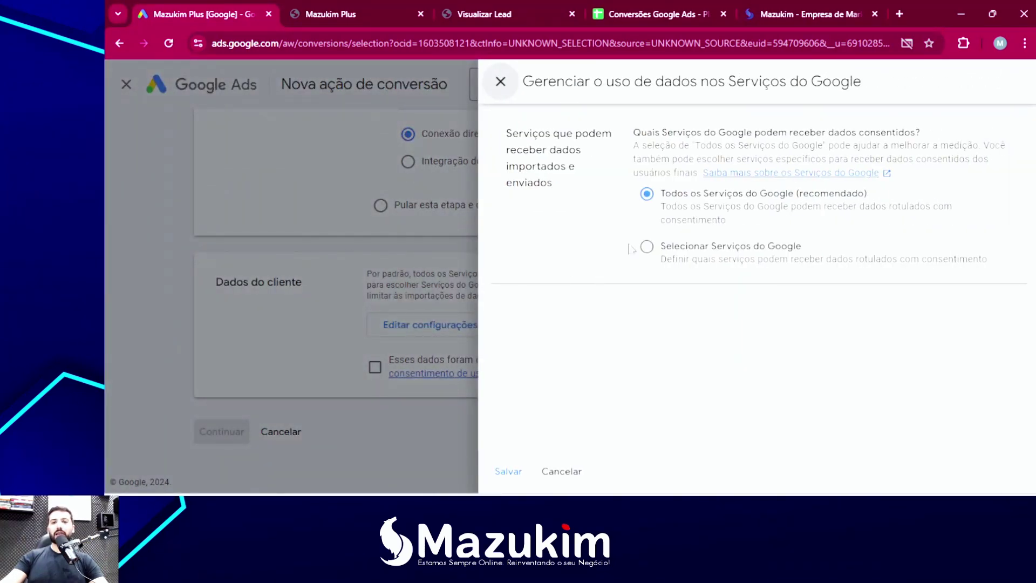
click(508, 471)
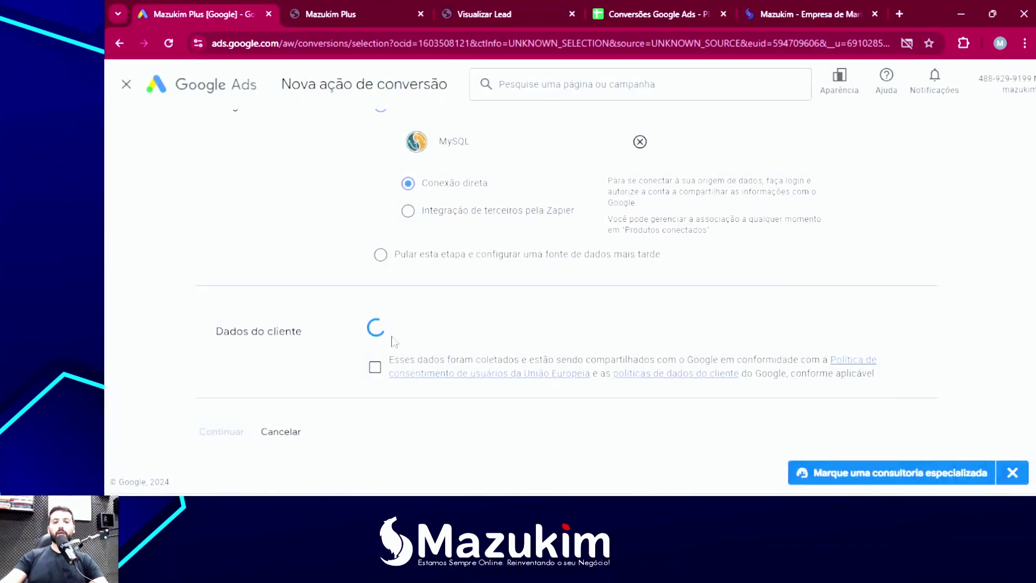
click(375, 367)
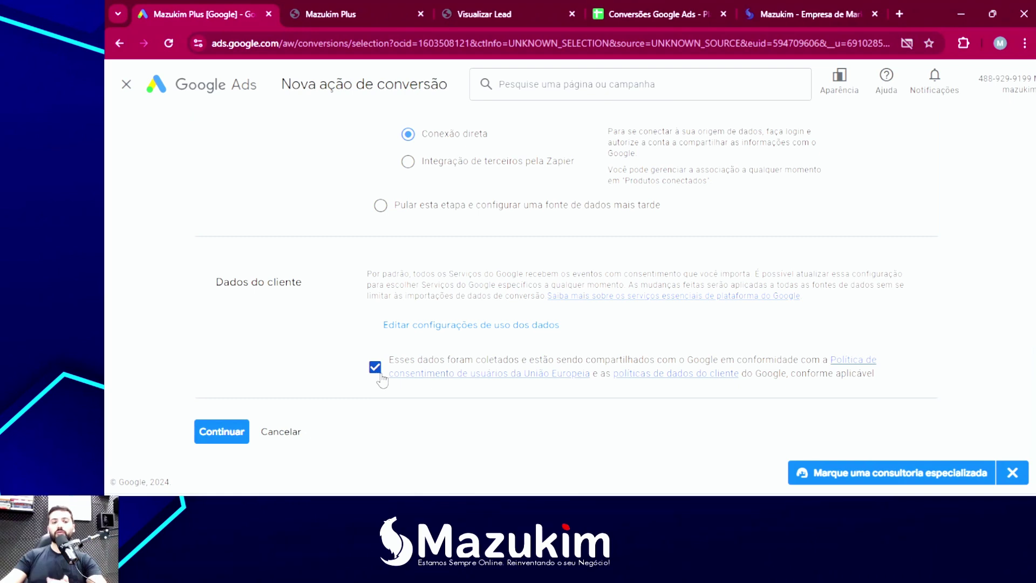
click(210, 431)
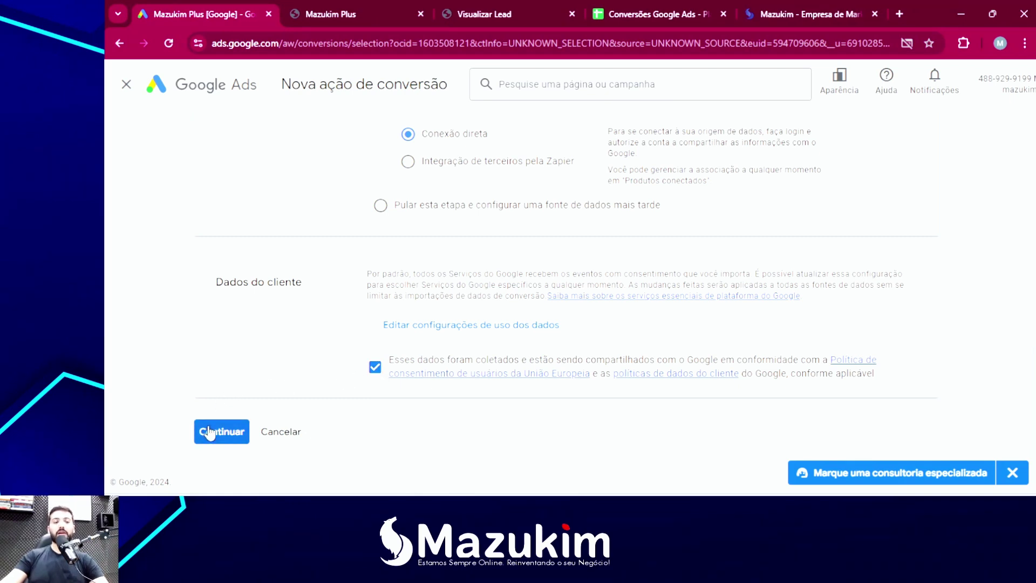
click(334, 399)
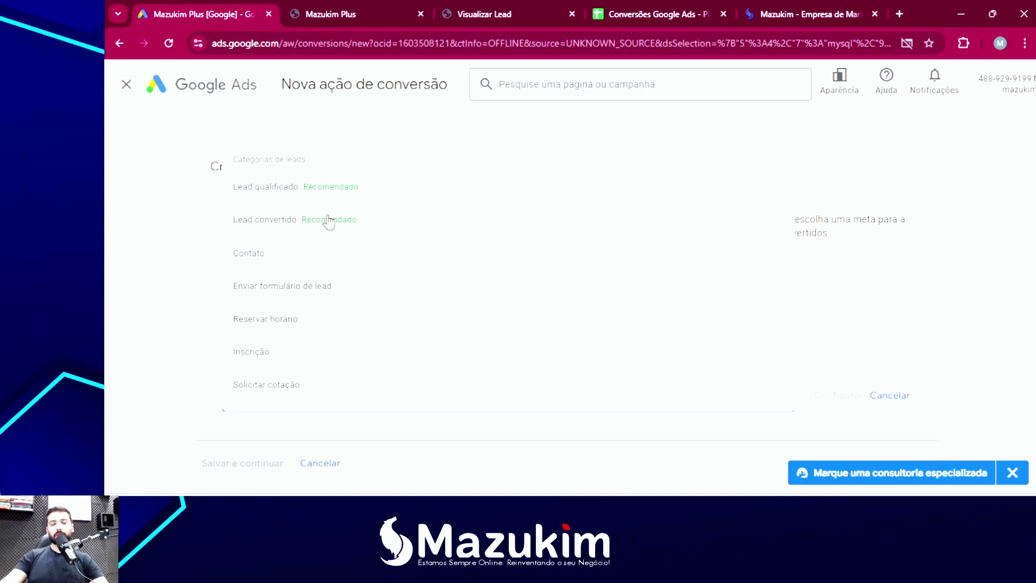
Select Lead convertido as the conversion goal and open its custom event MySQL connection form.
mouse_move(328, 221)
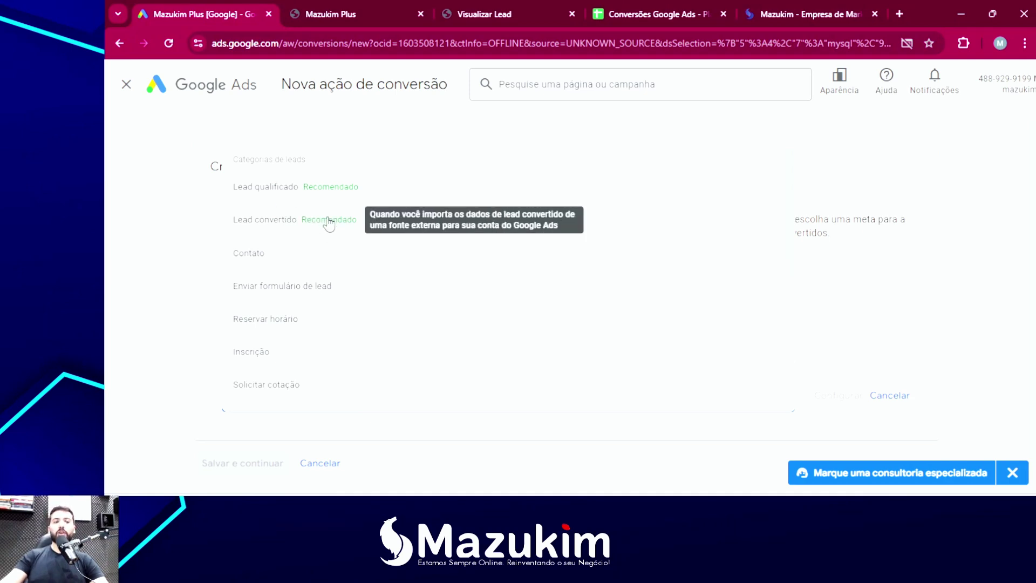
click(325, 221)
click(832, 395)
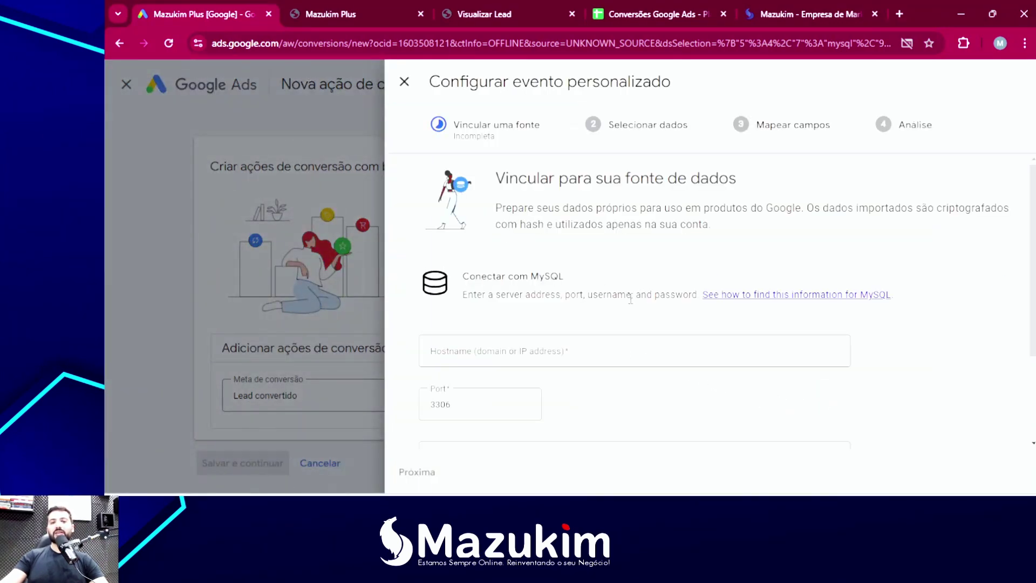
scroll(502, 286, down, 3)
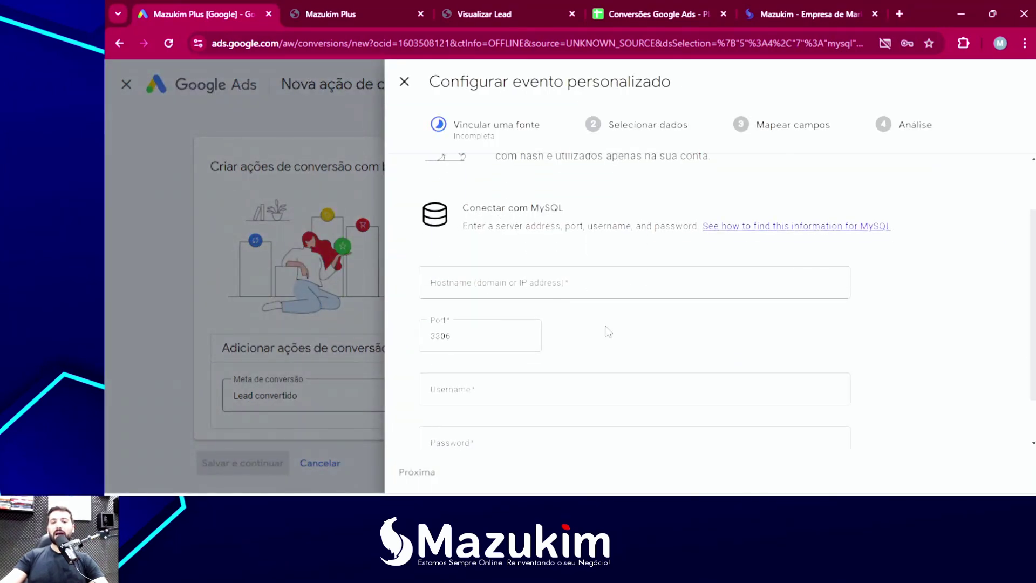
key(super+v)
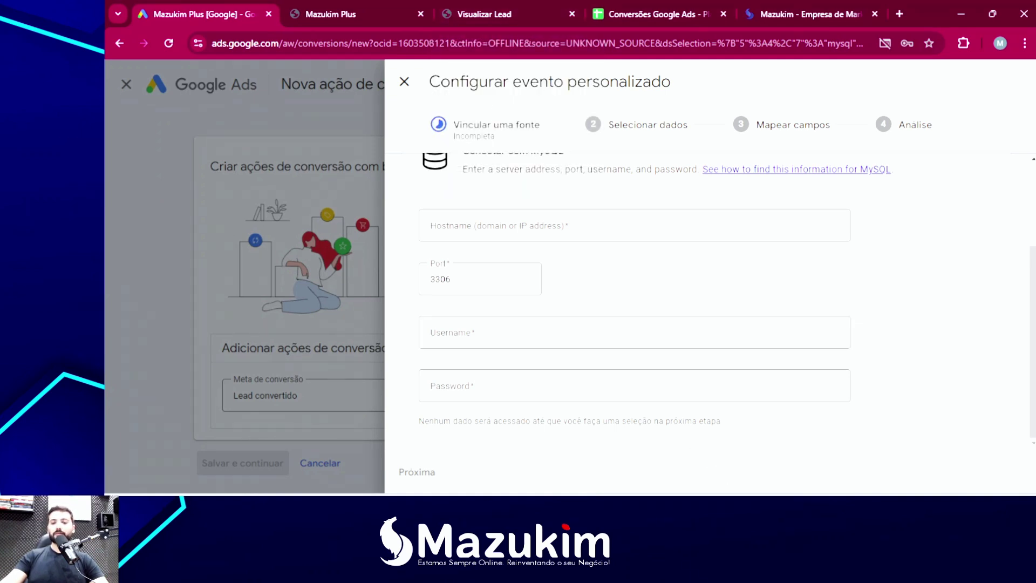
Scroll through the googleAds table in phpMyAdmin to review its hashed contact and gclid columns.
mouse_move(777, 572)
click(776, 473)
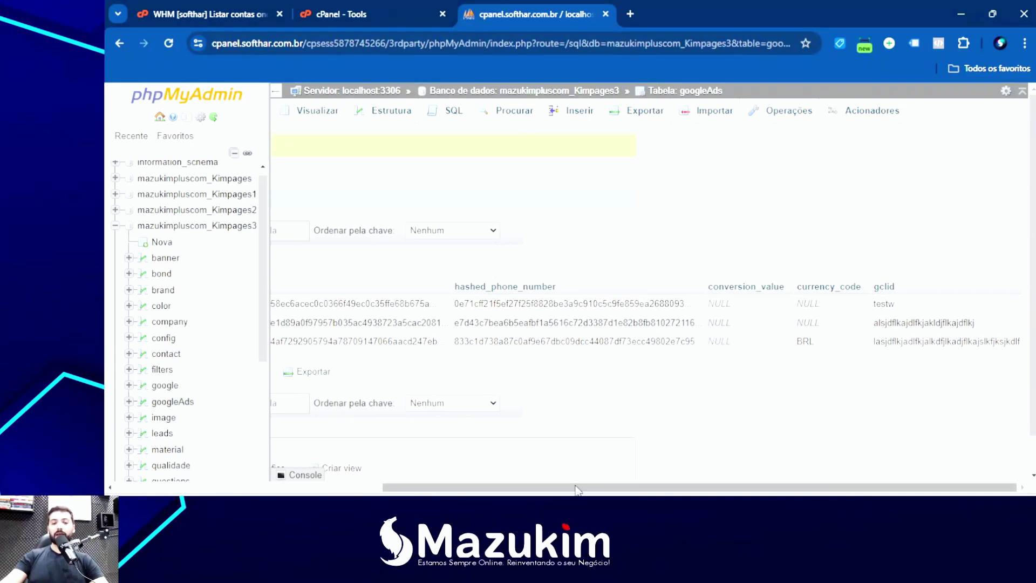
drag(578, 487, 381, 469)
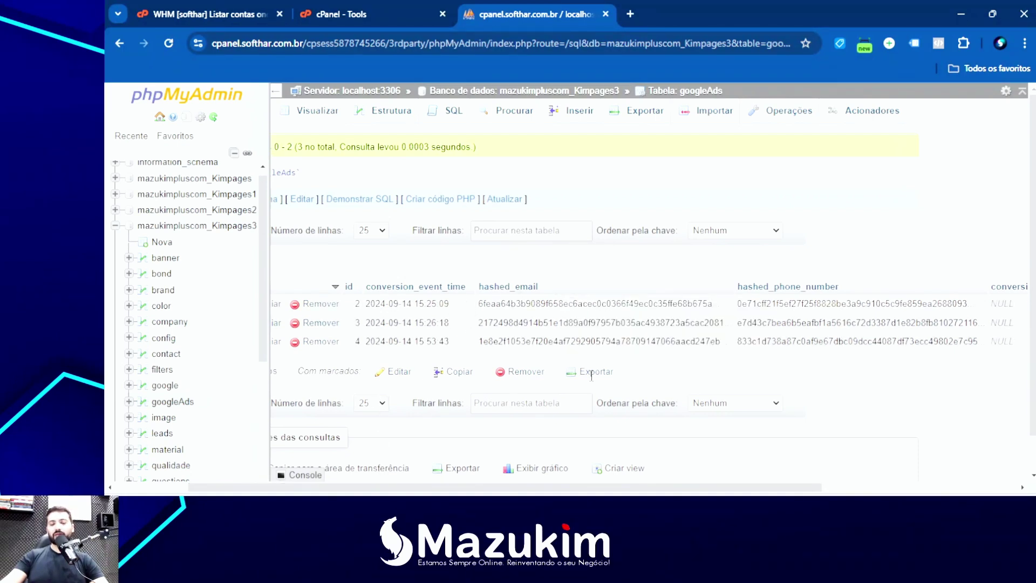
drag(651, 487, 835, 487)
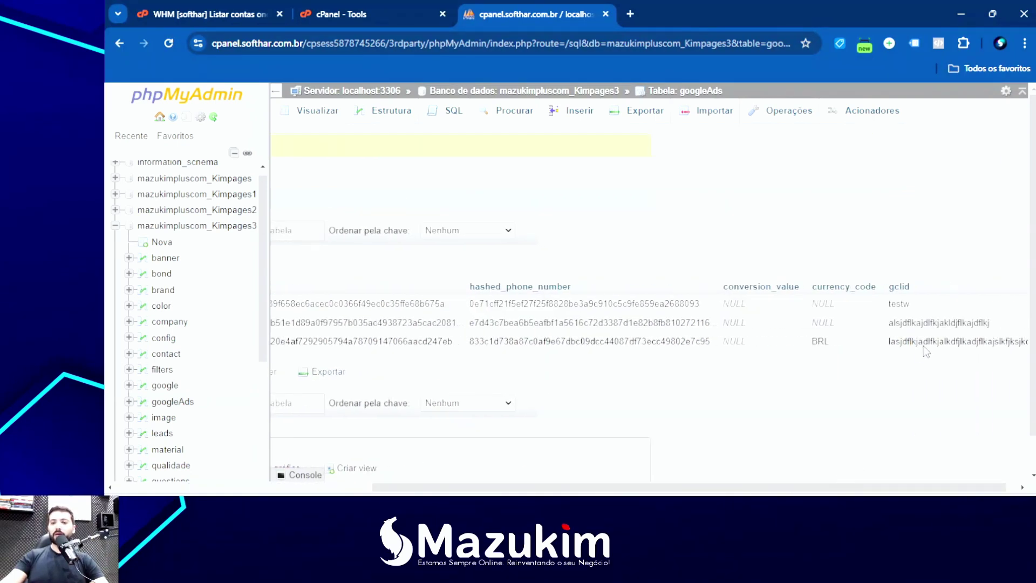
drag(715, 487, 475, 487)
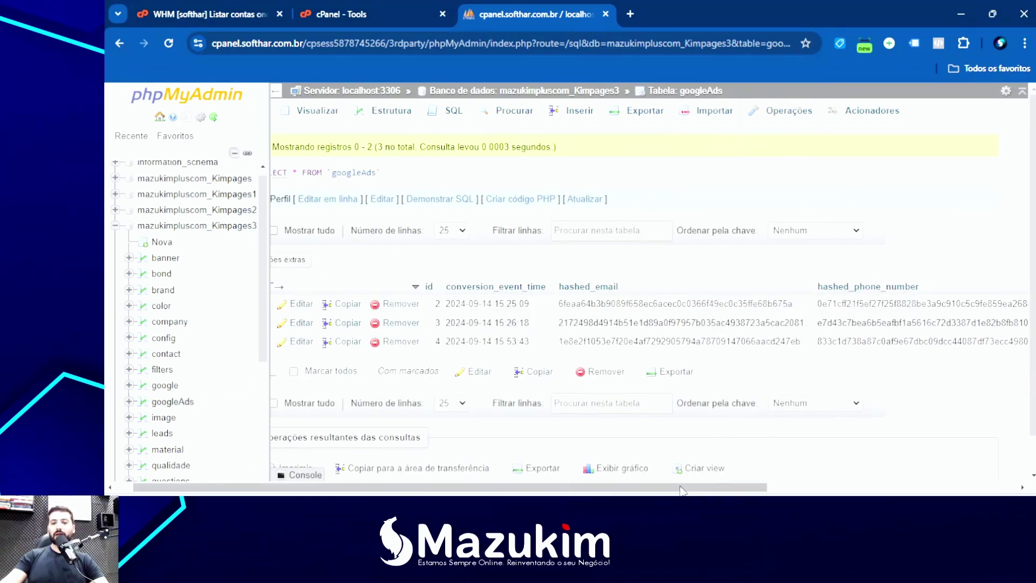
drag(682, 487, 841, 487)
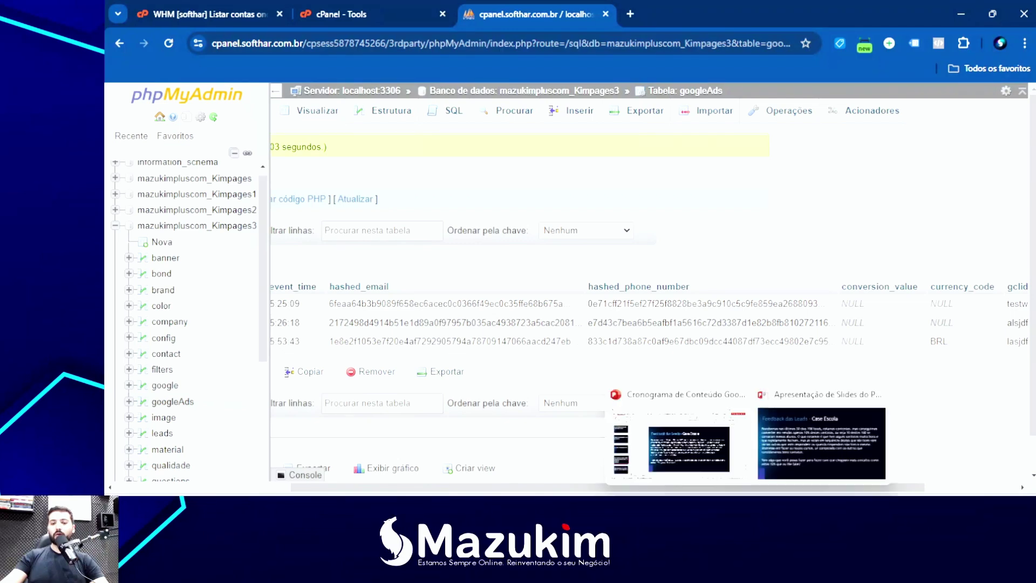
Copy the database username from the credentials notes and return to the Google Ads form.
click(703, 457)
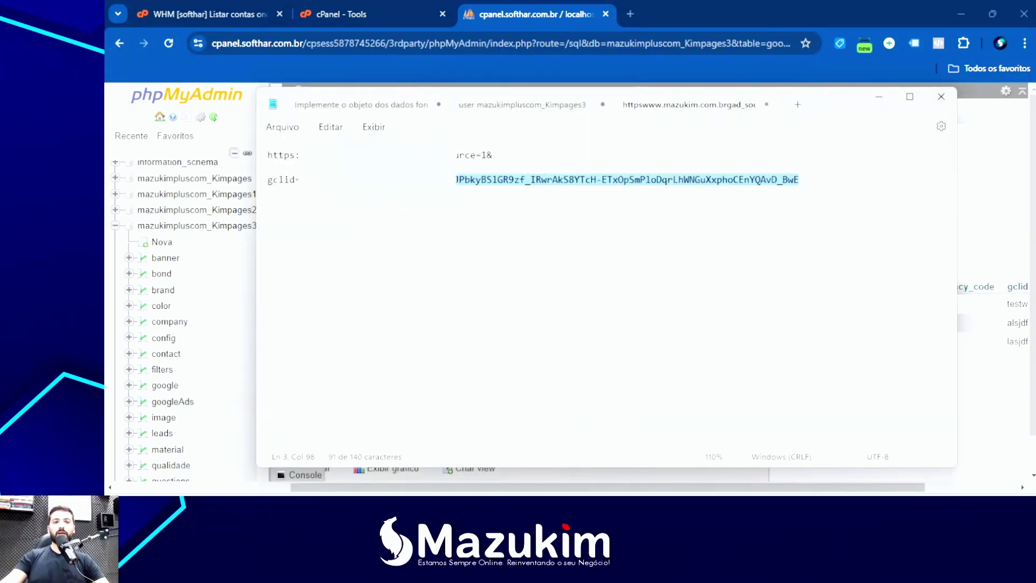
click(522, 104)
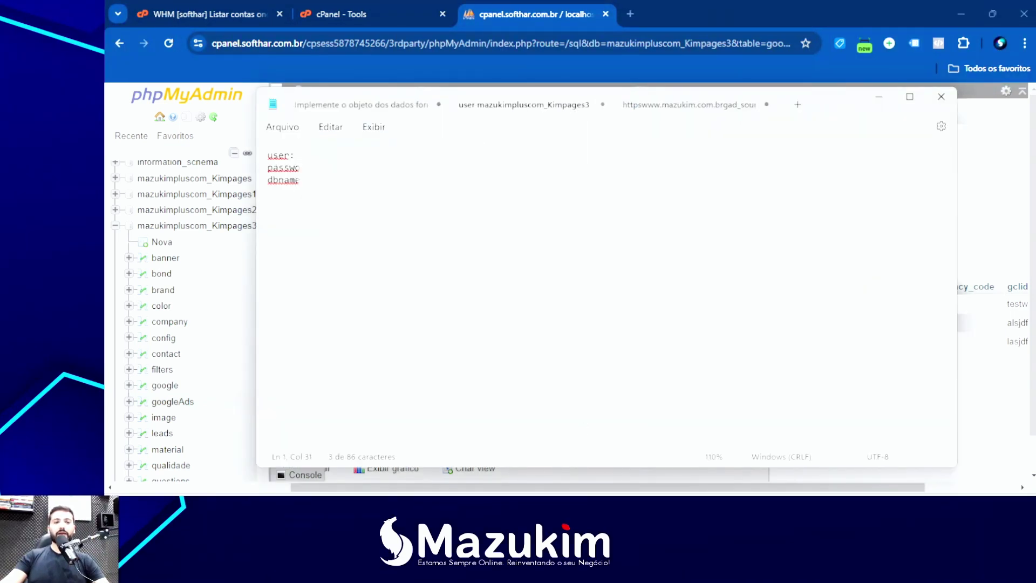
key(shift+End)
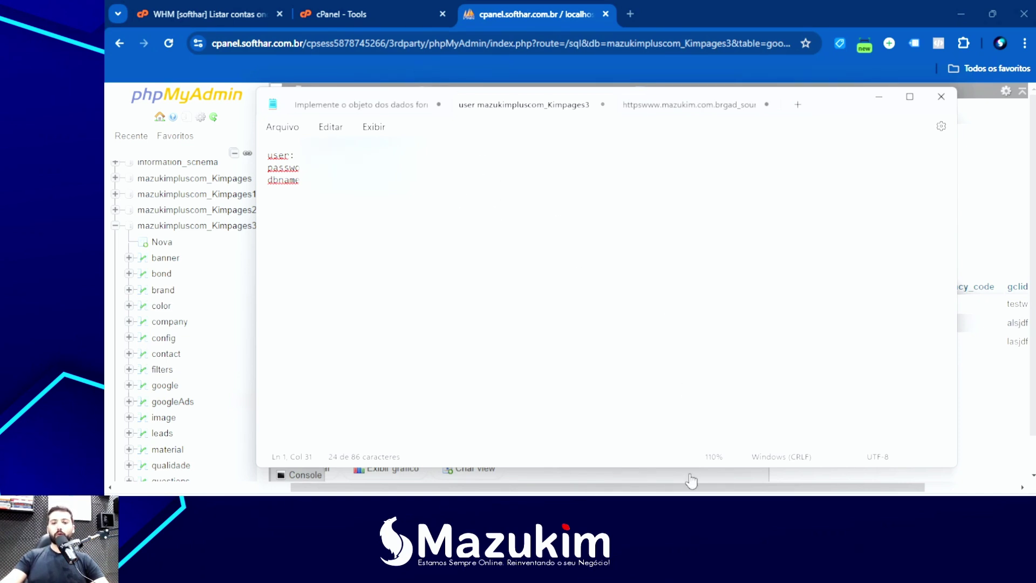
mouse_move(688, 488)
click(687, 442)
Paste the database username and password from the credentials notes into the MySQL form.
click(518, 331)
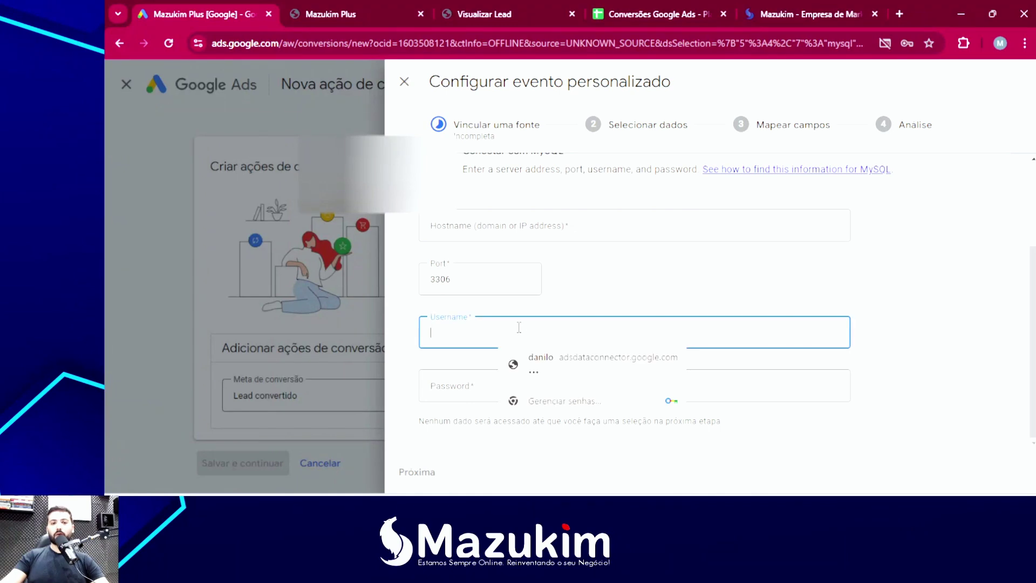
click(613, 276)
mouse_move(777, 496)
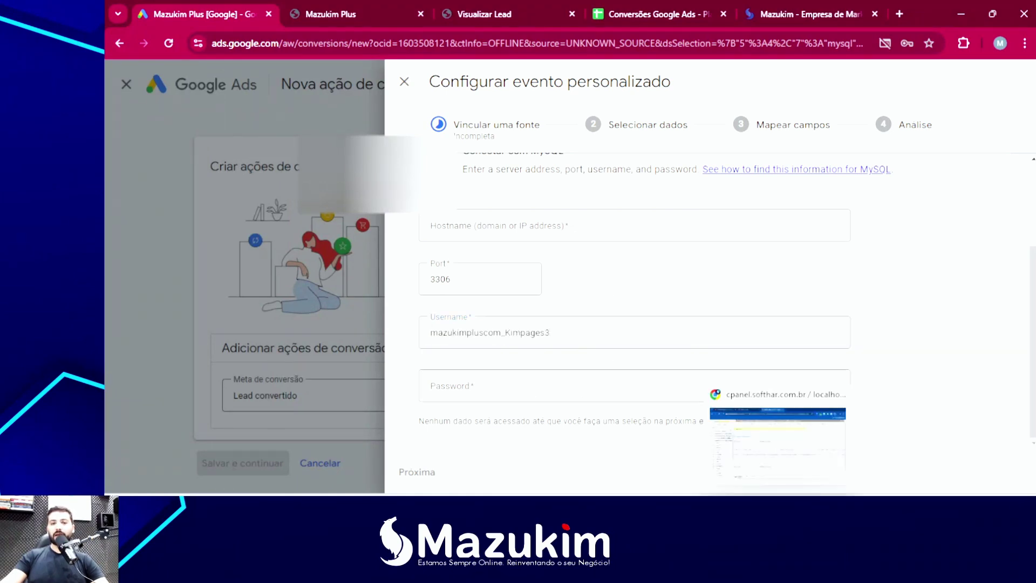
click(780, 462)
click(712, 442)
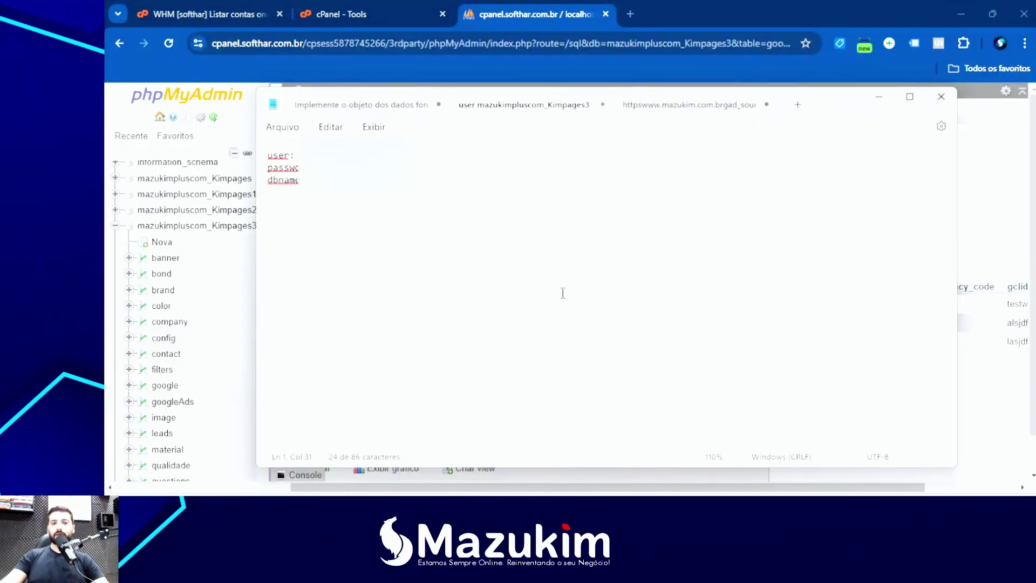
double_click(348, 167)
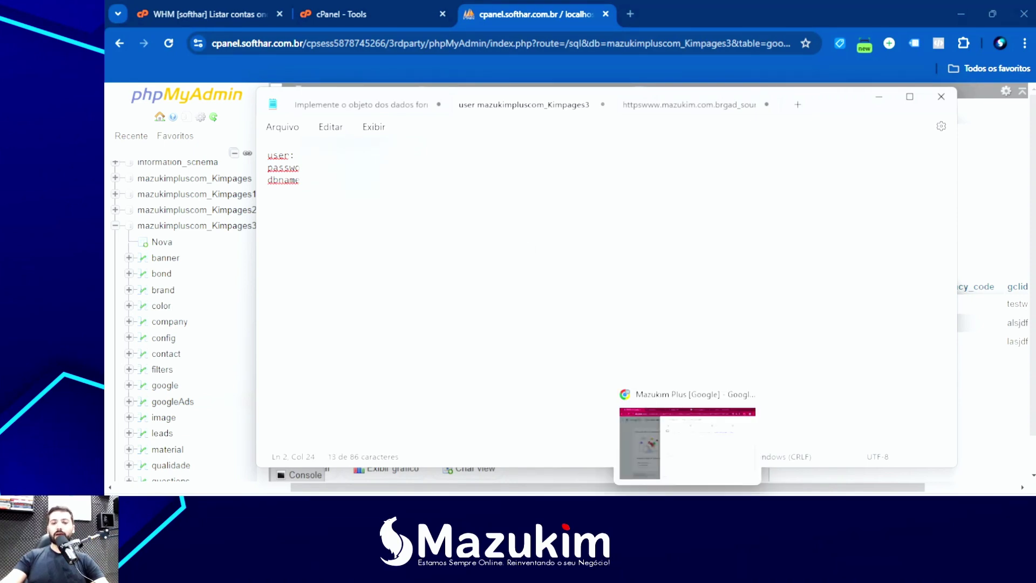
click(691, 477)
click(497, 381)
key(ctrl+v)
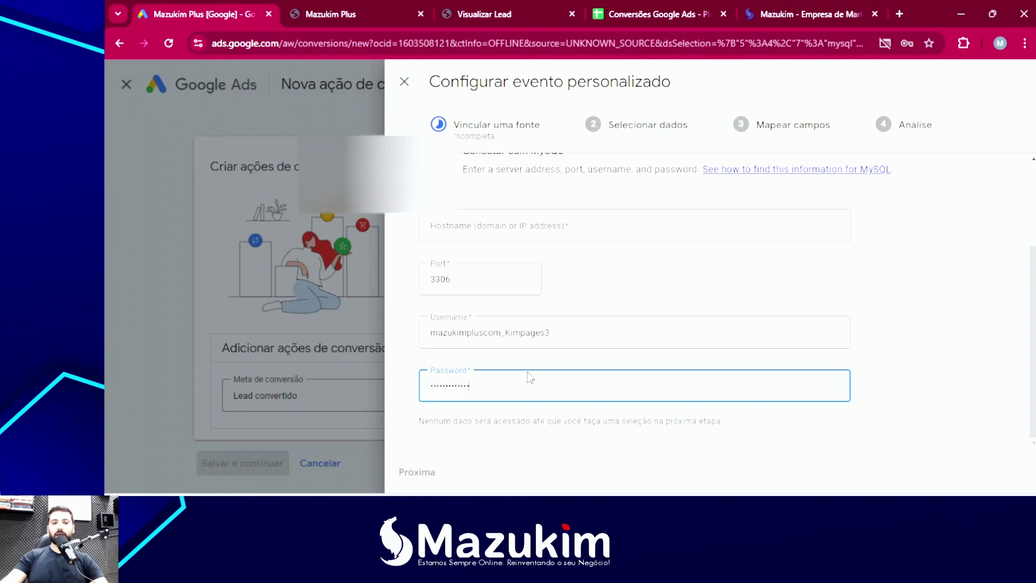
Enter mazukimplus.com.br as the MySQL hostname.
click(518, 229)
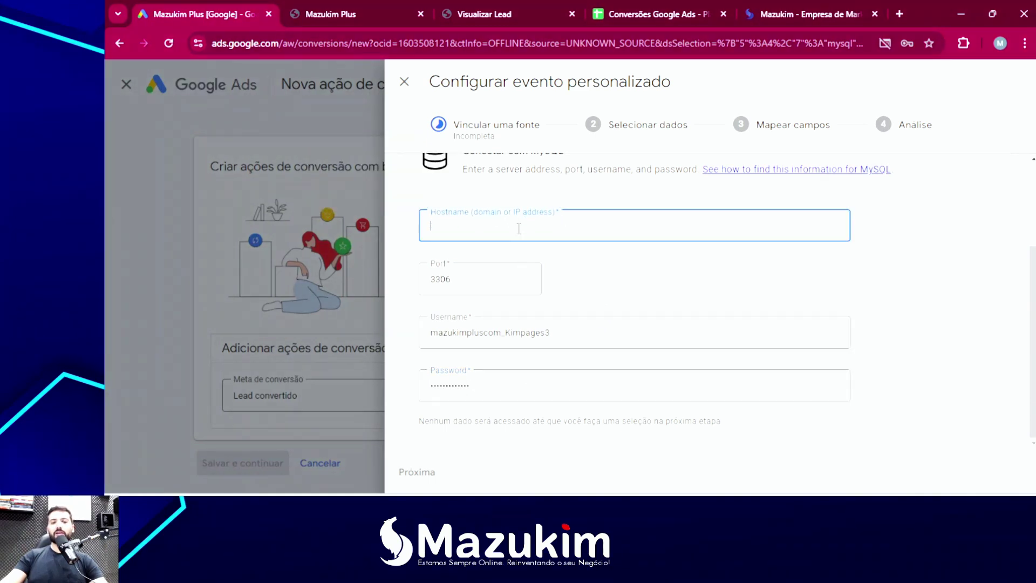
text(mazuki)
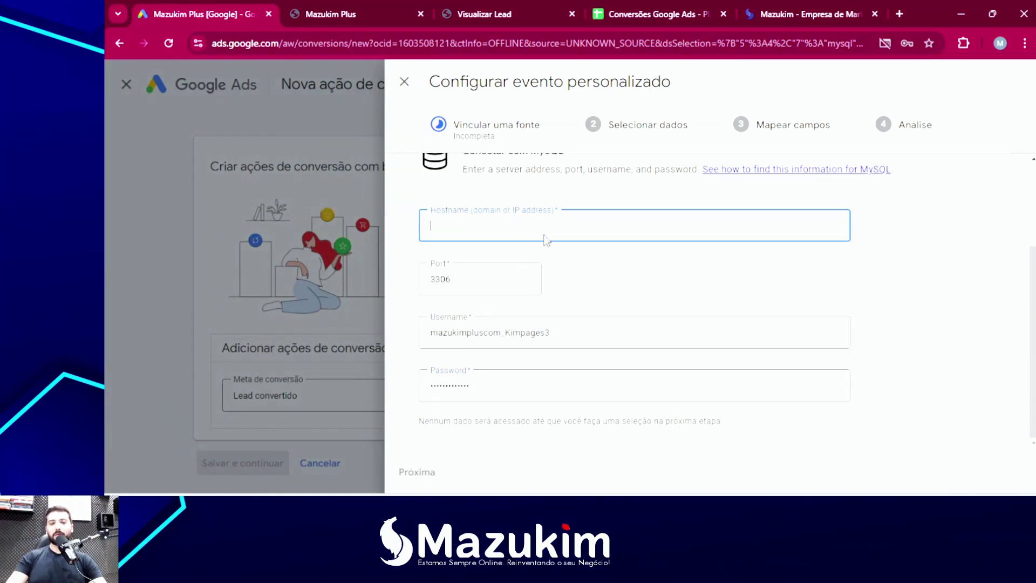
text(mplus.)
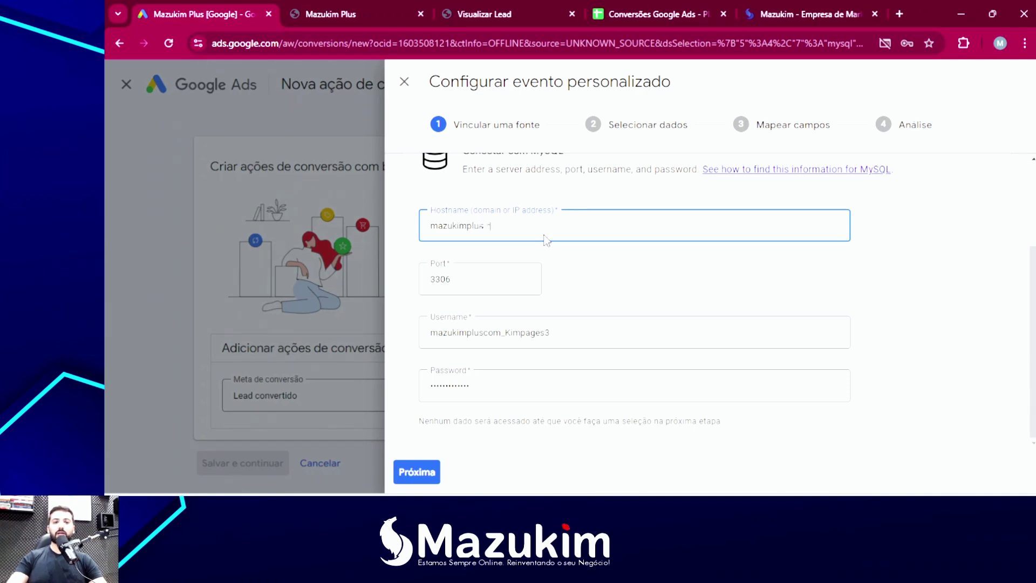
text(com.br)
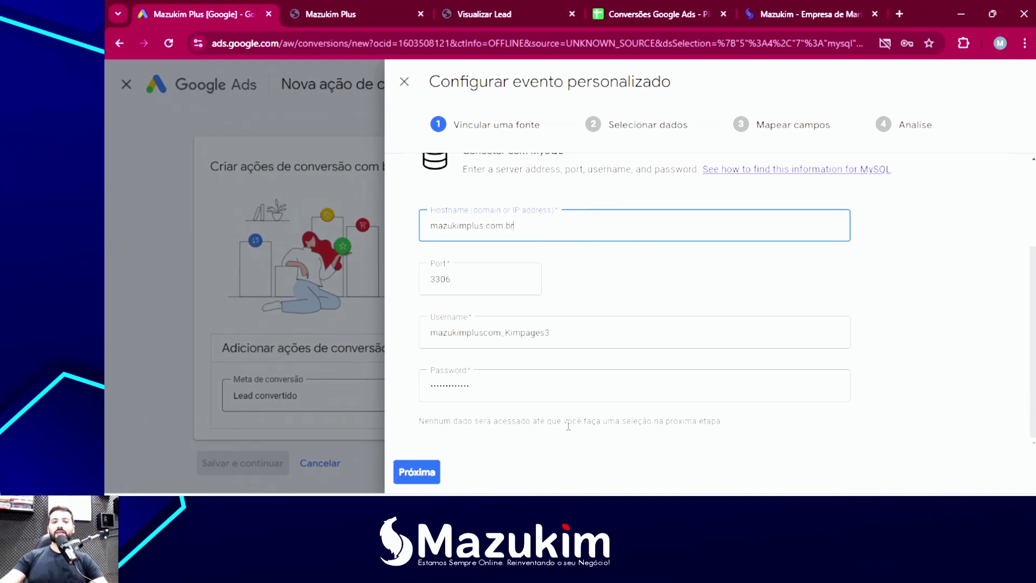
scroll(648, 285, up, 1)
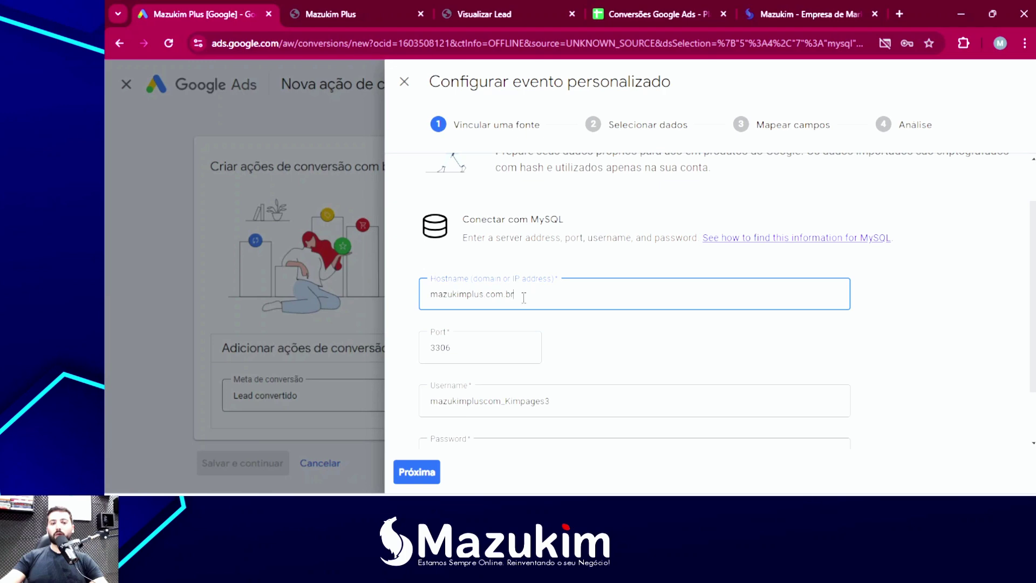
scroll(523, 297, down, 1)
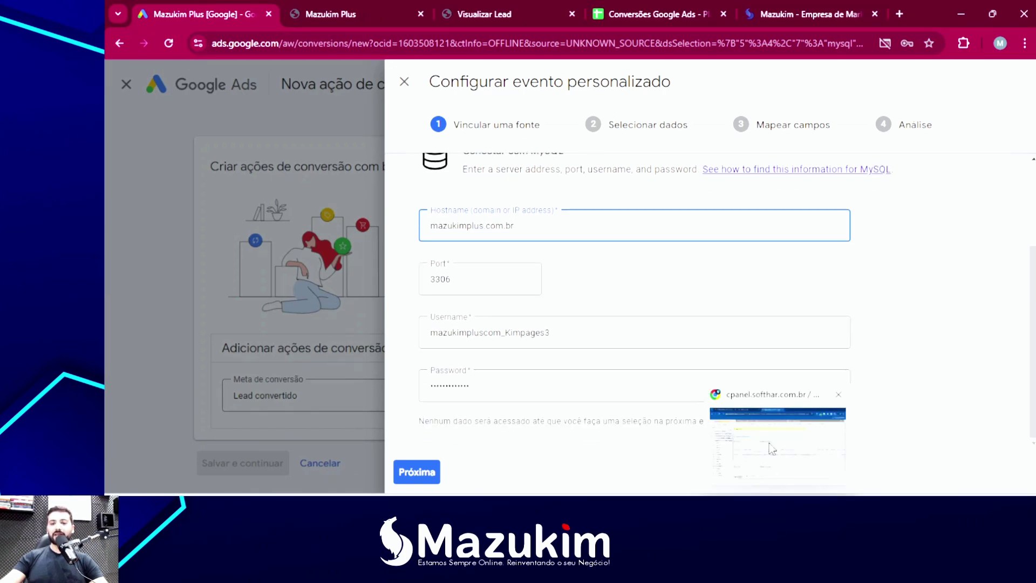
Double-check the entered username and password, then bring the phpMyAdmin googleAds table back up.
click(771, 448)
mouse_move(688, 488)
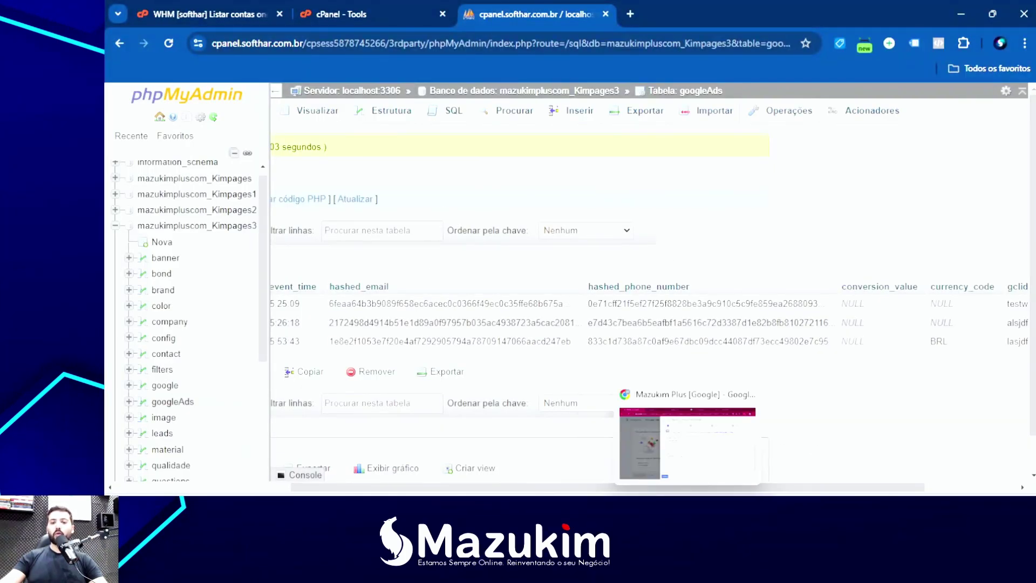
click(687, 443)
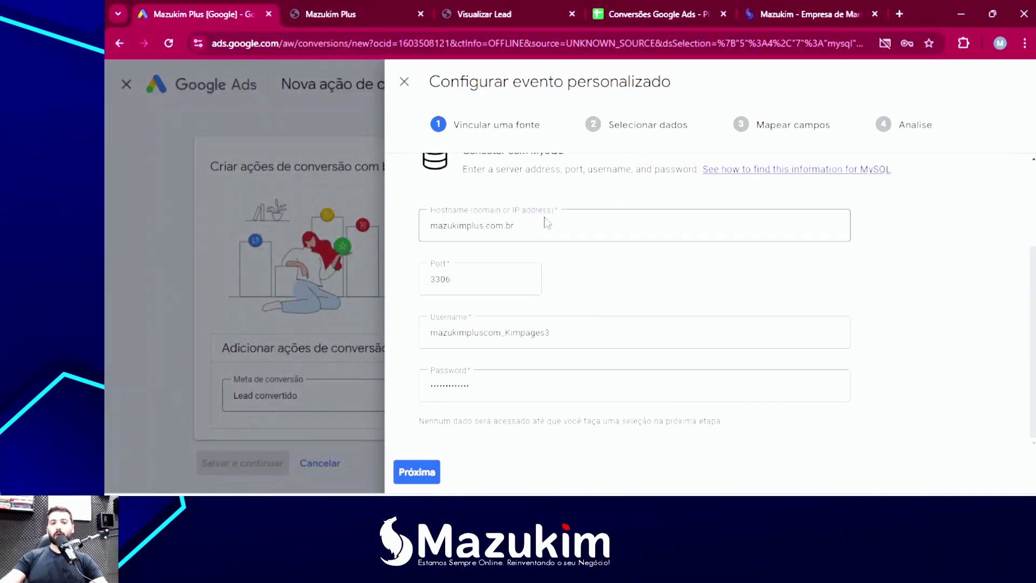
click(600, 329)
click(584, 330)
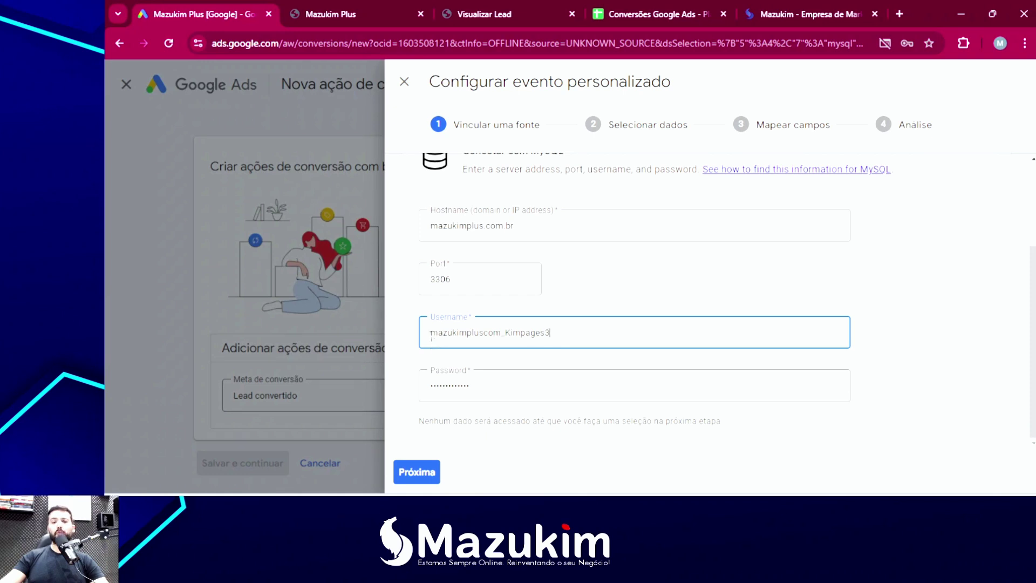
click(462, 379)
click(576, 294)
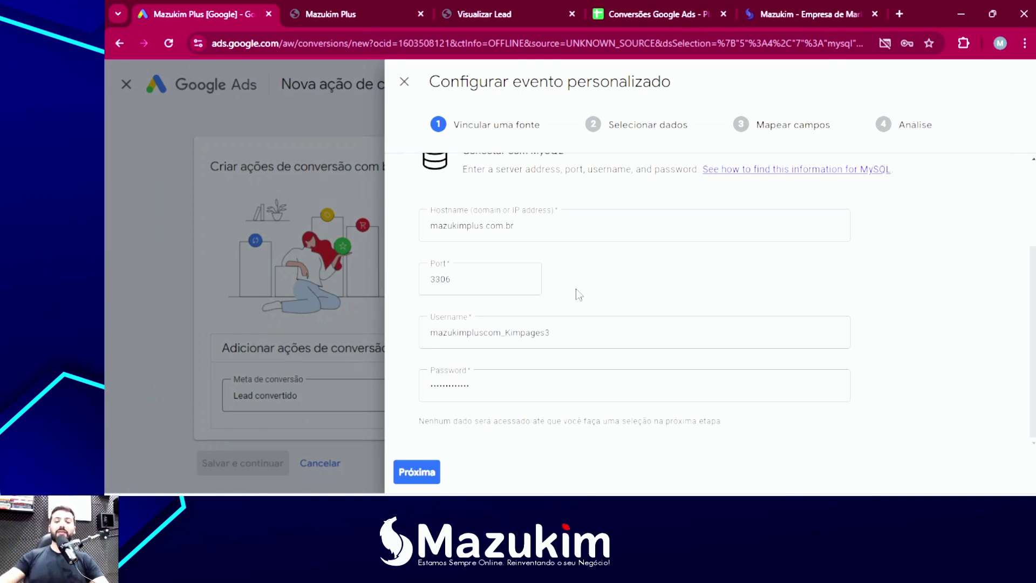
click(810, 458)
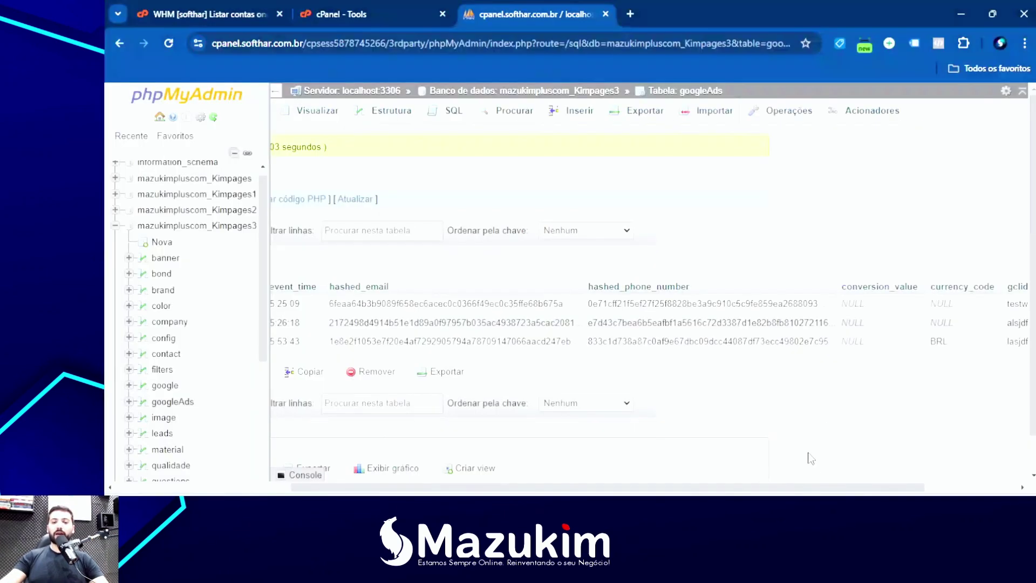
Scroll the googleAds table right to view its conversion_value, currency_code and gclid columns.
scroll(453, 322, left, 3)
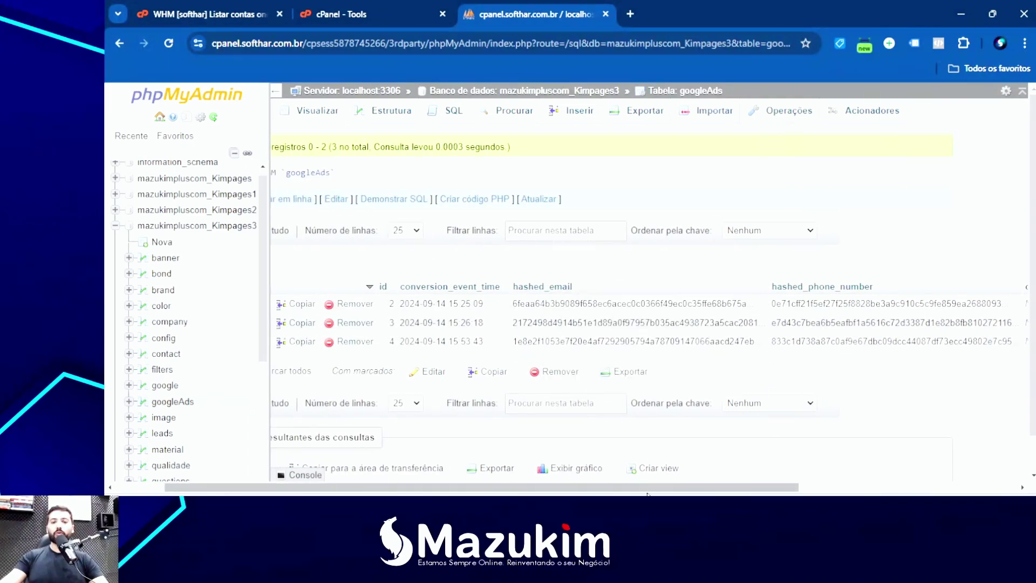
drag(647, 492, 847, 433)
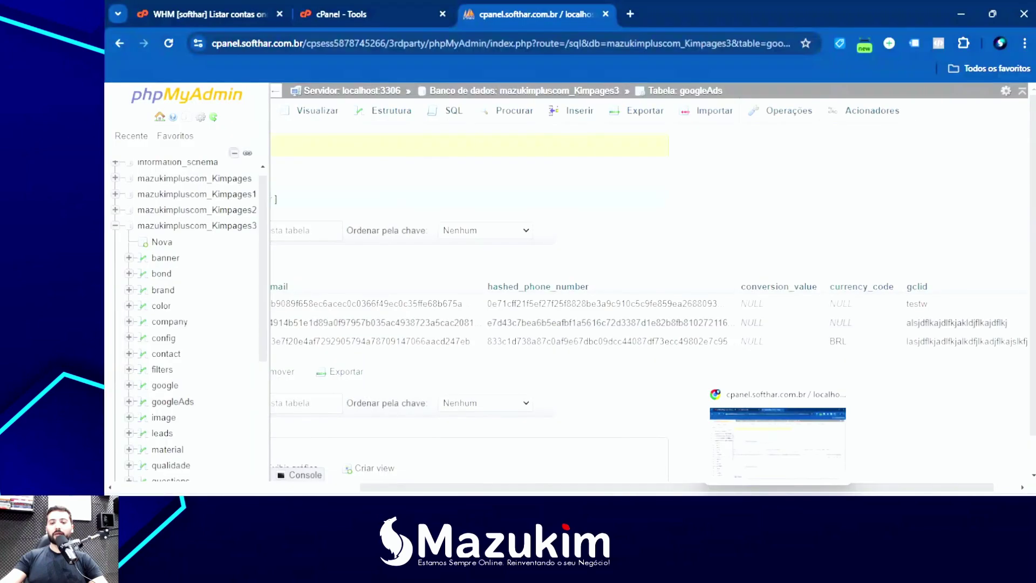
click(688, 439)
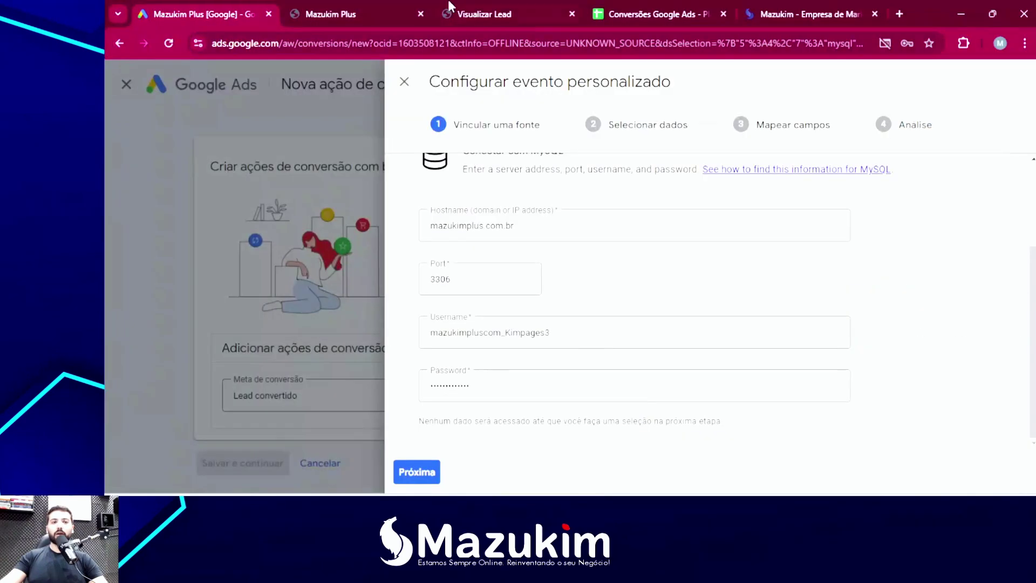
click(483, 14)
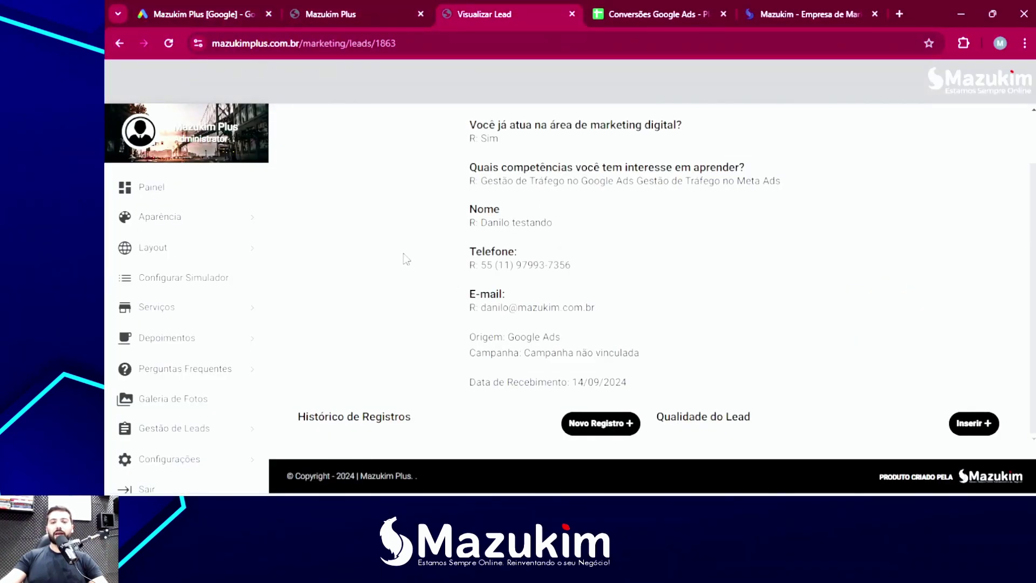
click(599, 425)
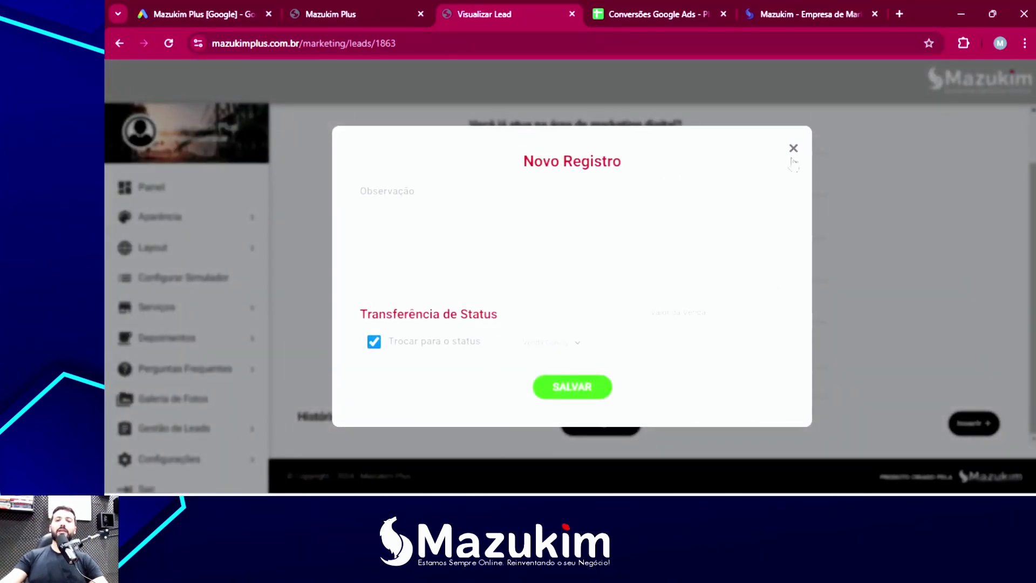
click(793, 149)
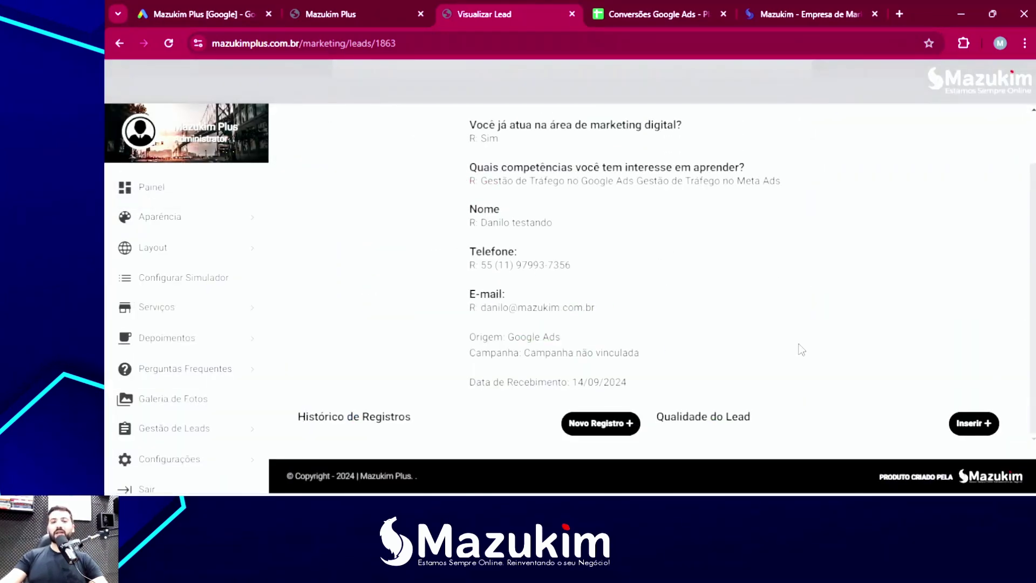
click(248, 14)
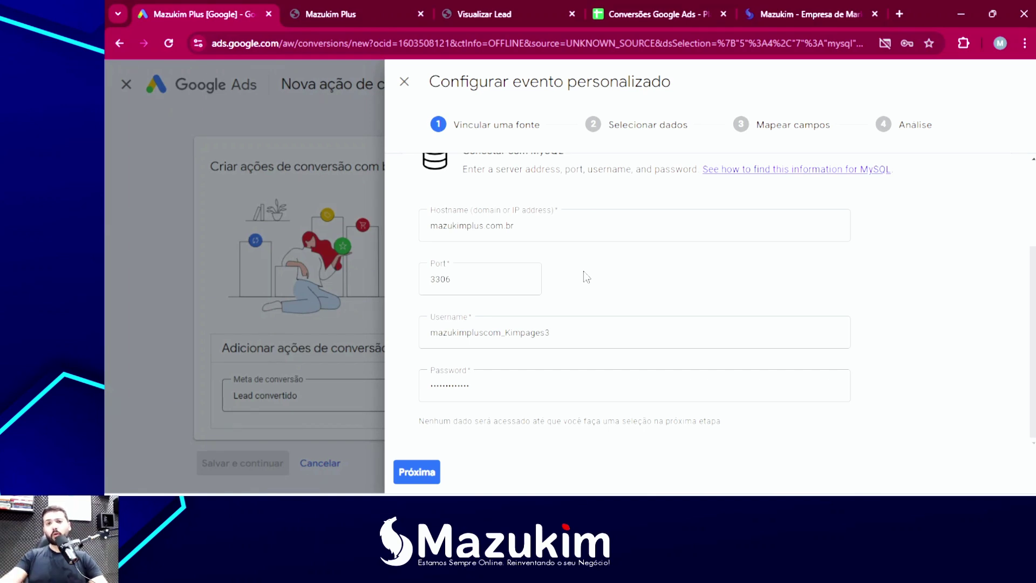
click(653, 14)
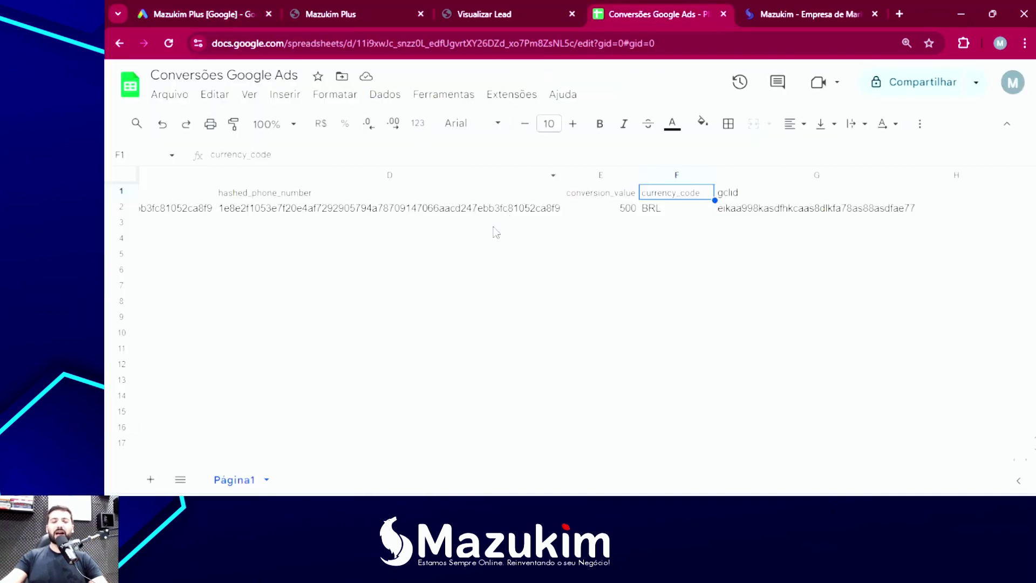
click(388, 243)
drag(477, 458, 331, 448)
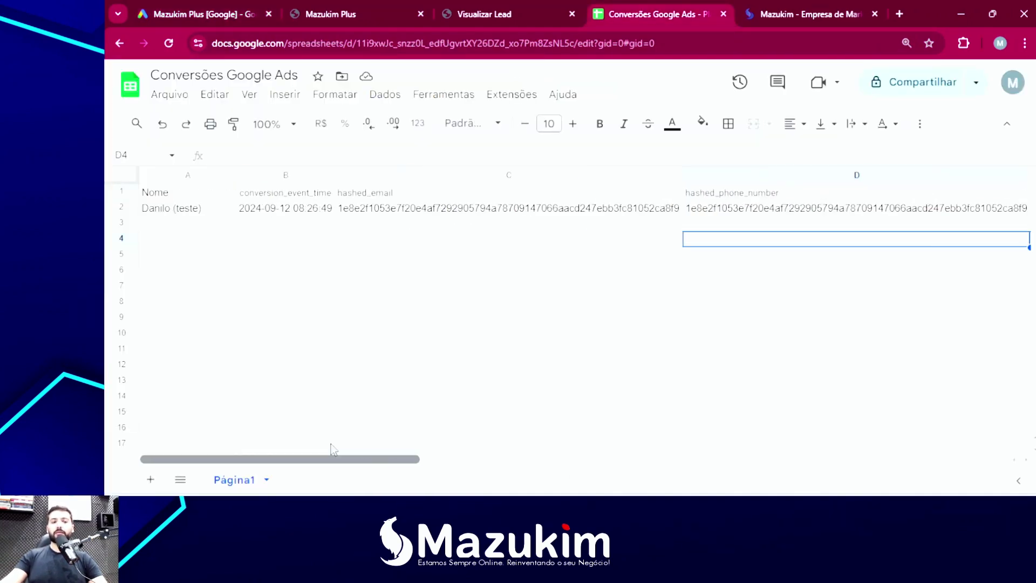
click(420, 306)
click(197, 274)
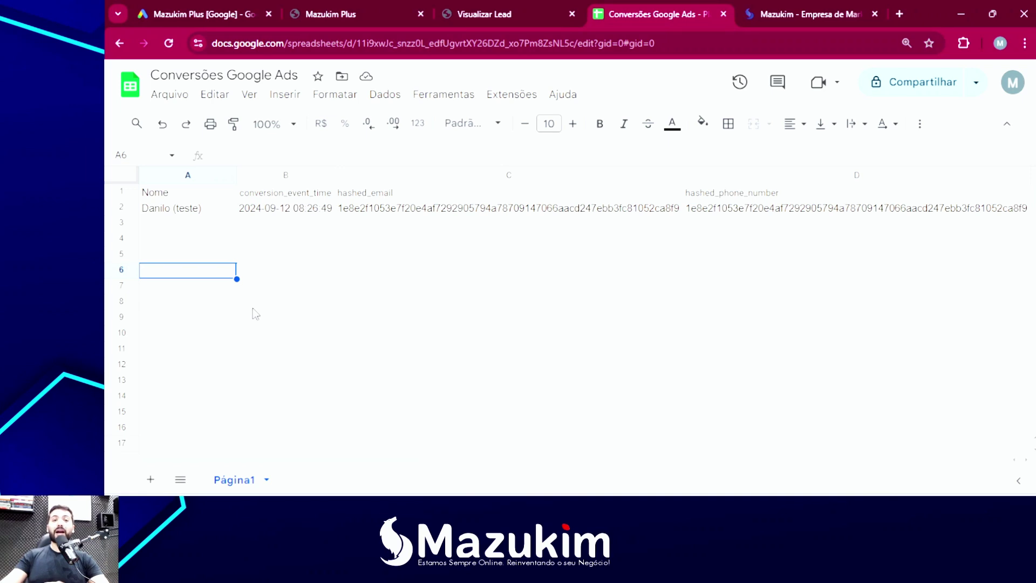
click(230, 8)
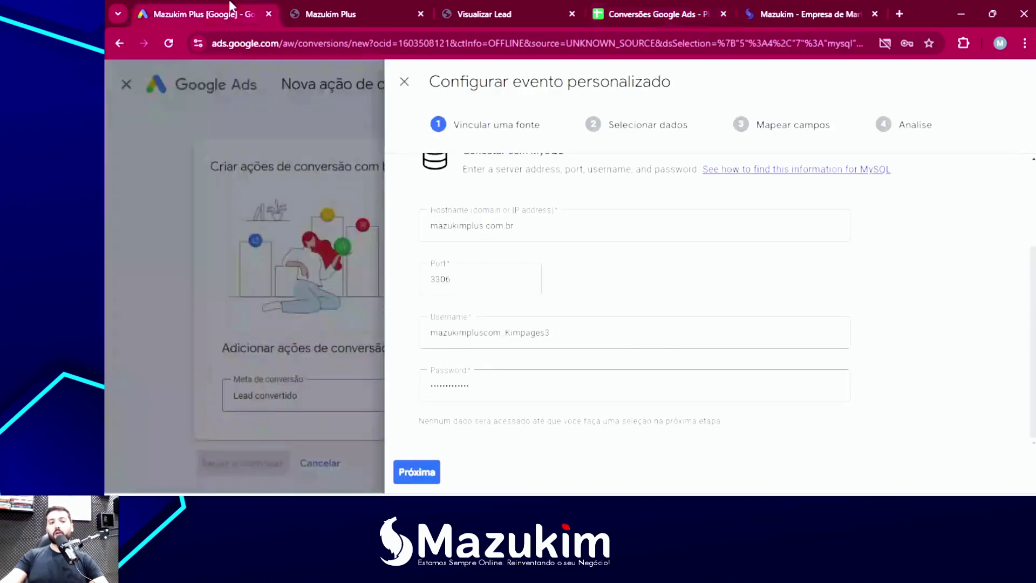
click(429, 472)
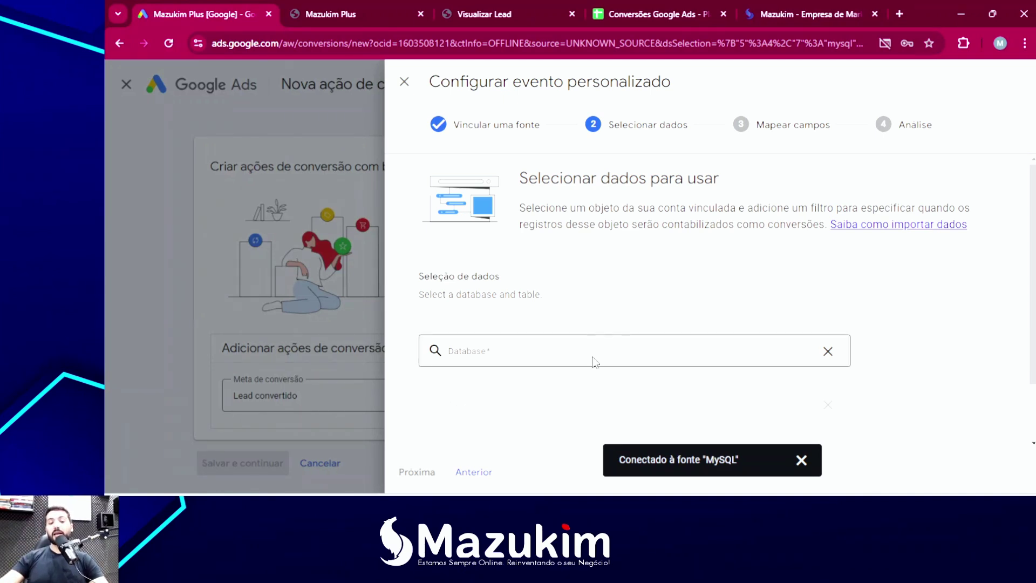
scroll(592, 358, down, 1)
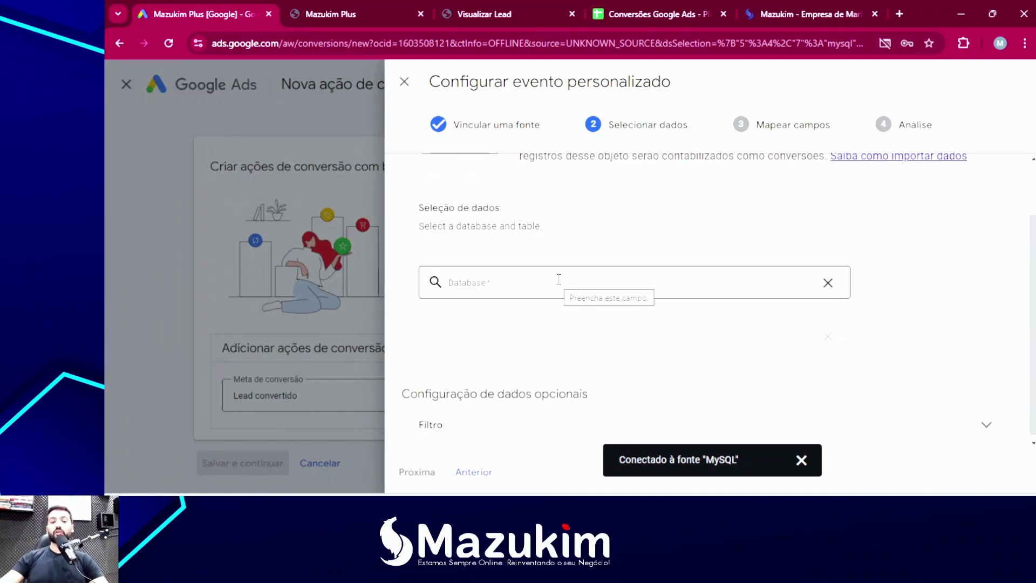
click(467, 282)
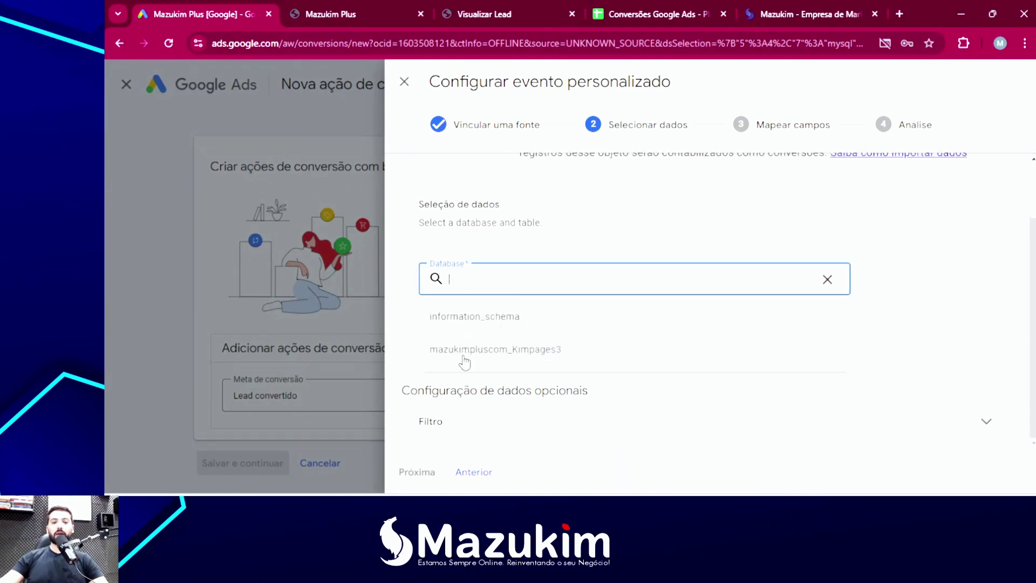
click(508, 353)
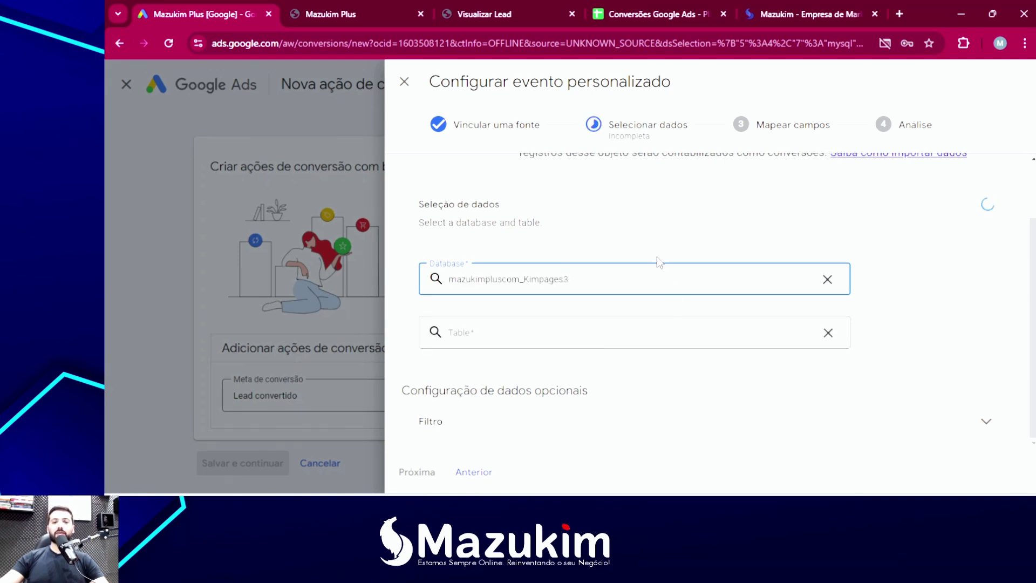
click(532, 344)
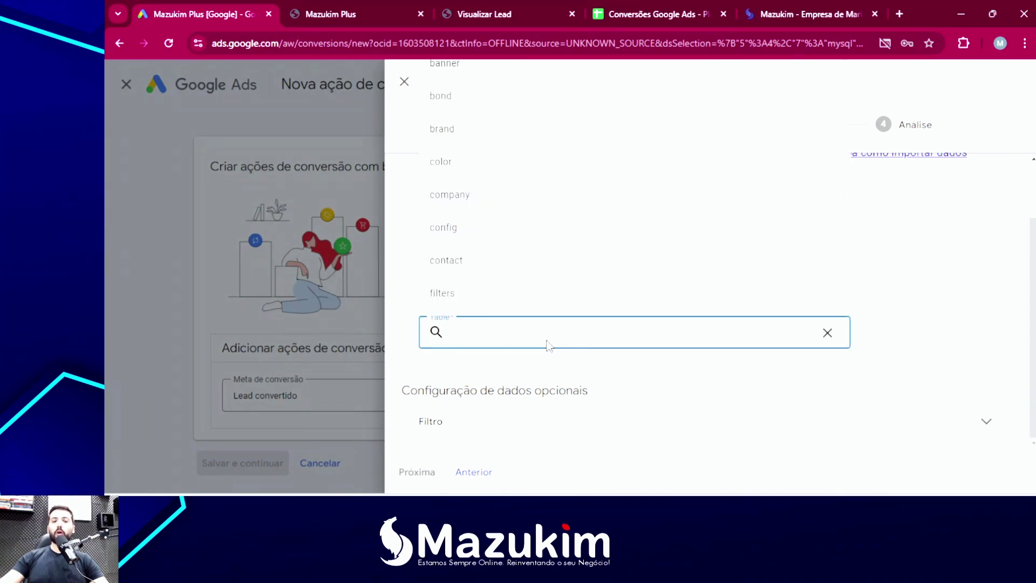
scroll(515, 222, down, 4)
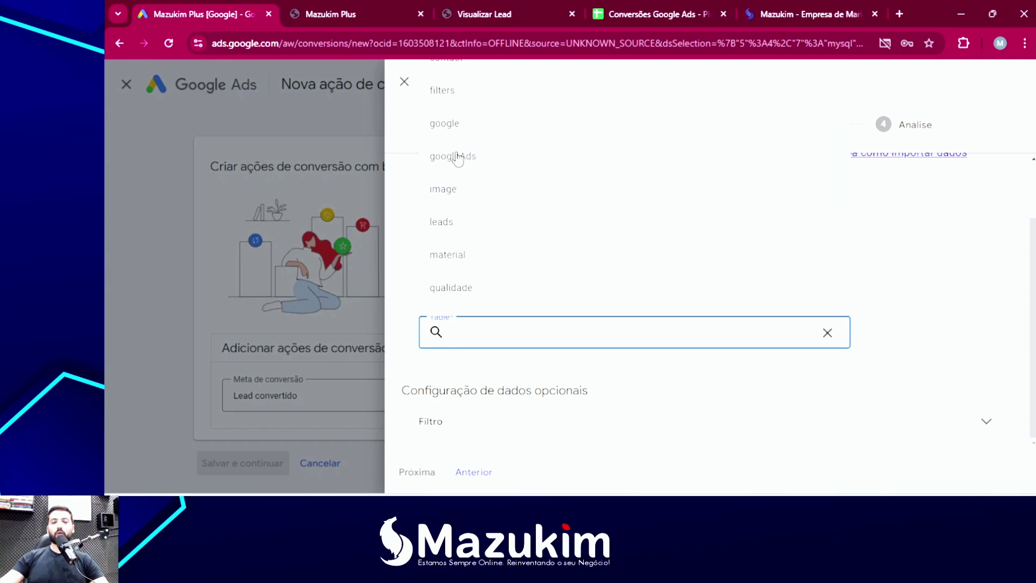
click(485, 162)
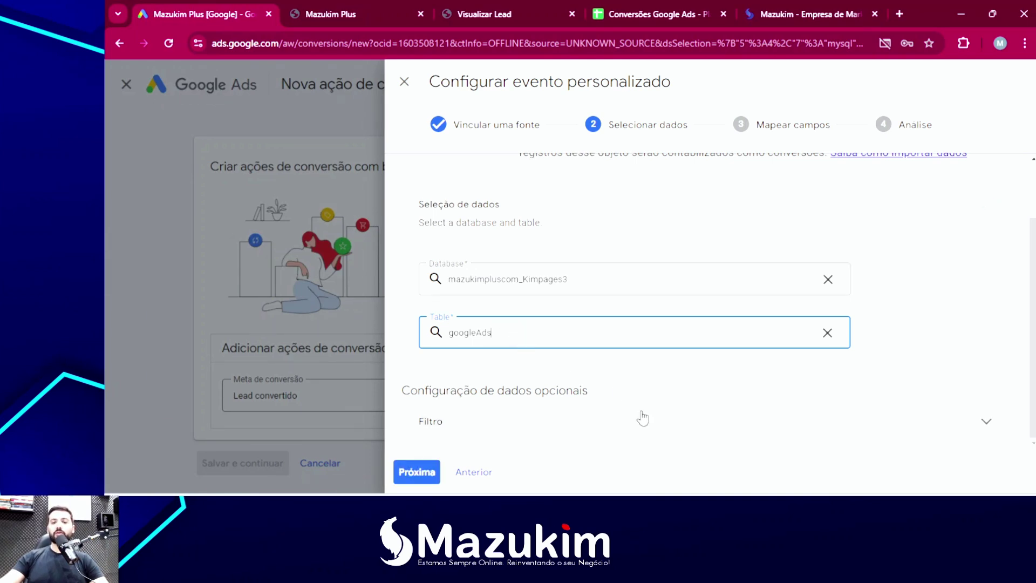
Glance at the googleAds table in phpMyAdmin and return to the Google Ads event setup.
key(alt+Tab)
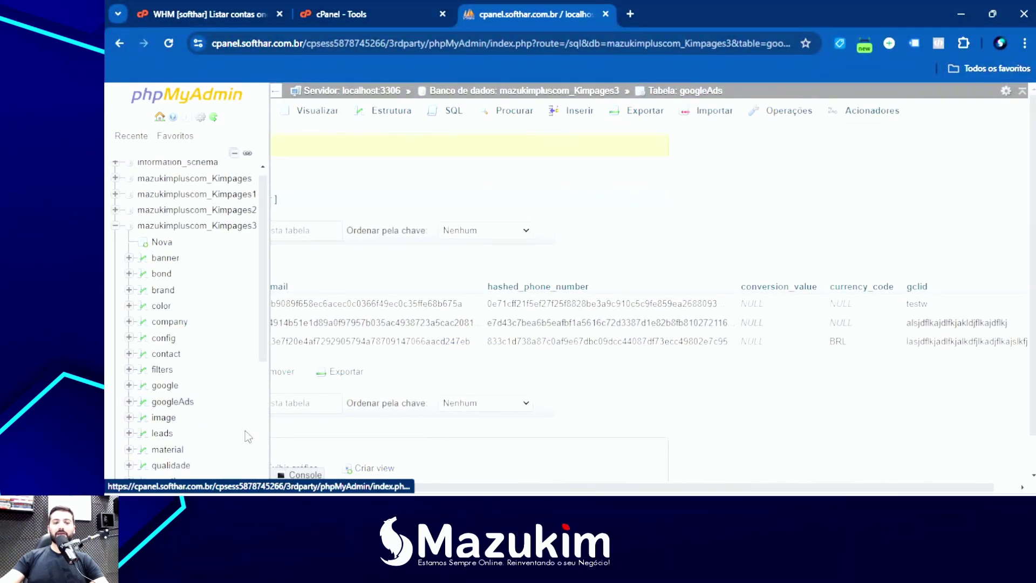
drag(389, 487, 328, 487)
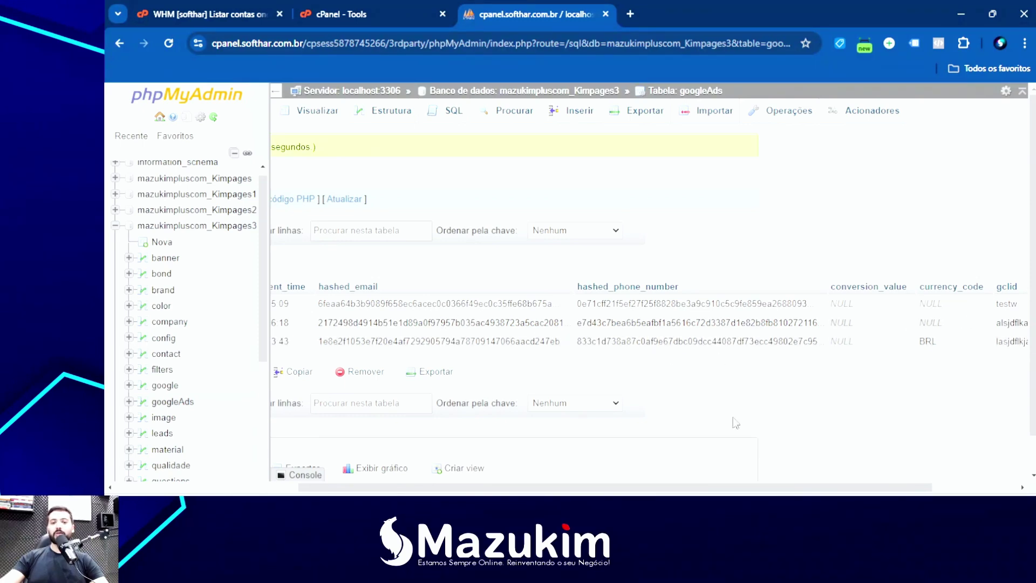
click(695, 484)
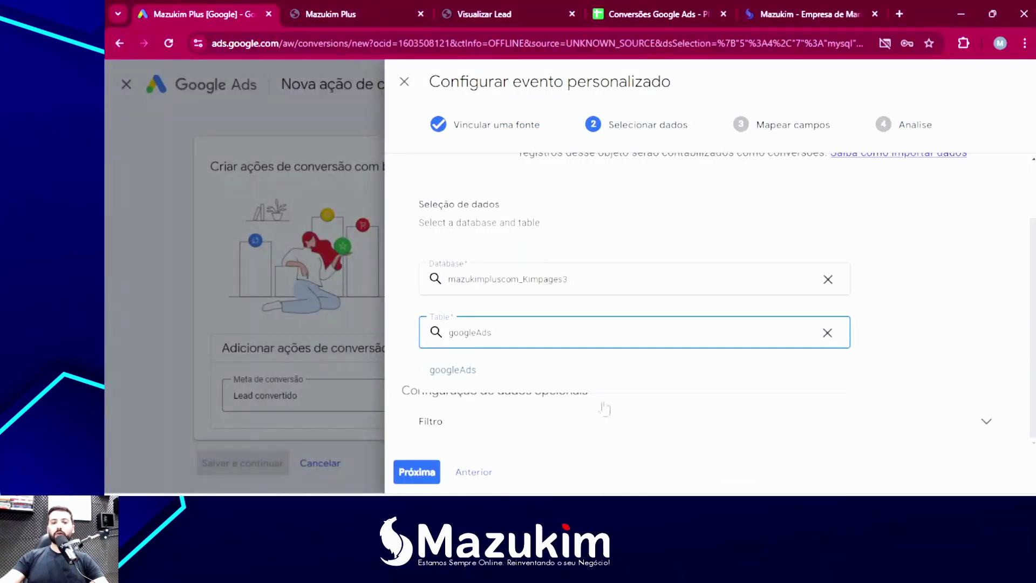
Advance to Mapear campos and check the conversion_event_time, gclid, hashed_email and hashed_phone_number mappings against phpMyAdmin.
click(994, 329)
click(416, 471)
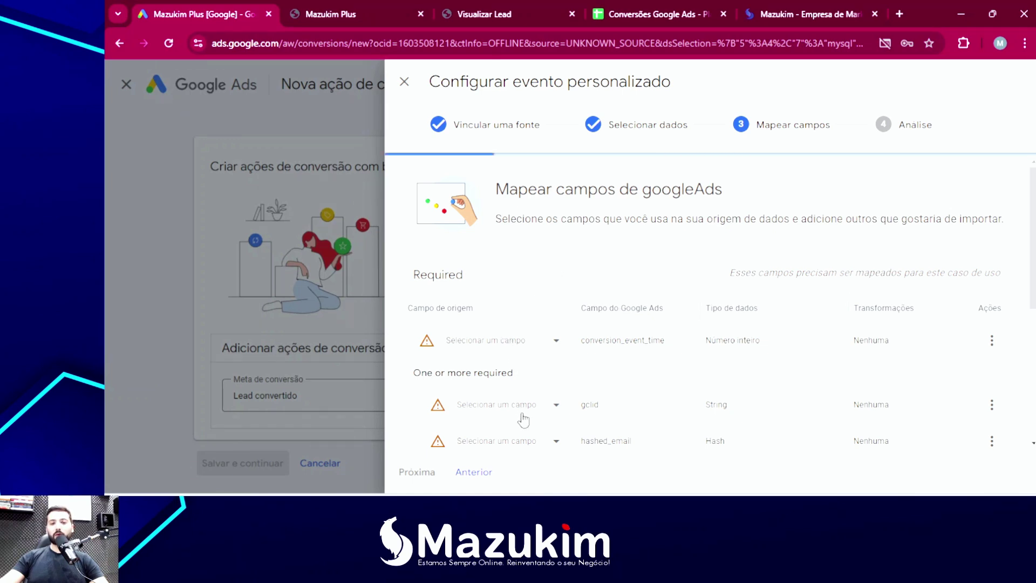
scroll(521, 418, down, 3)
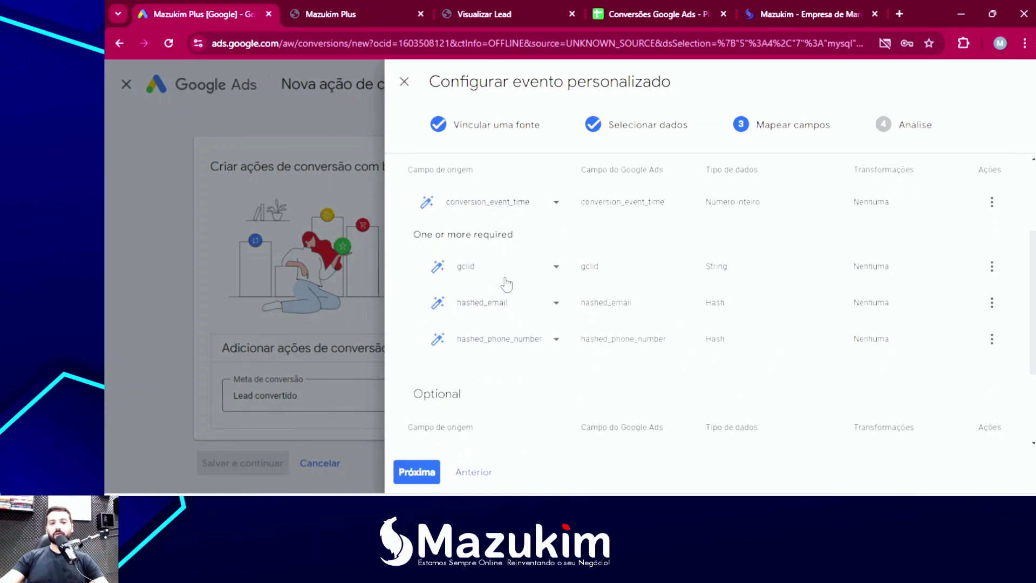
scroll(504, 275, up, 1)
scroll(516, 313, down, 3)
scroll(518, 302, up, 3)
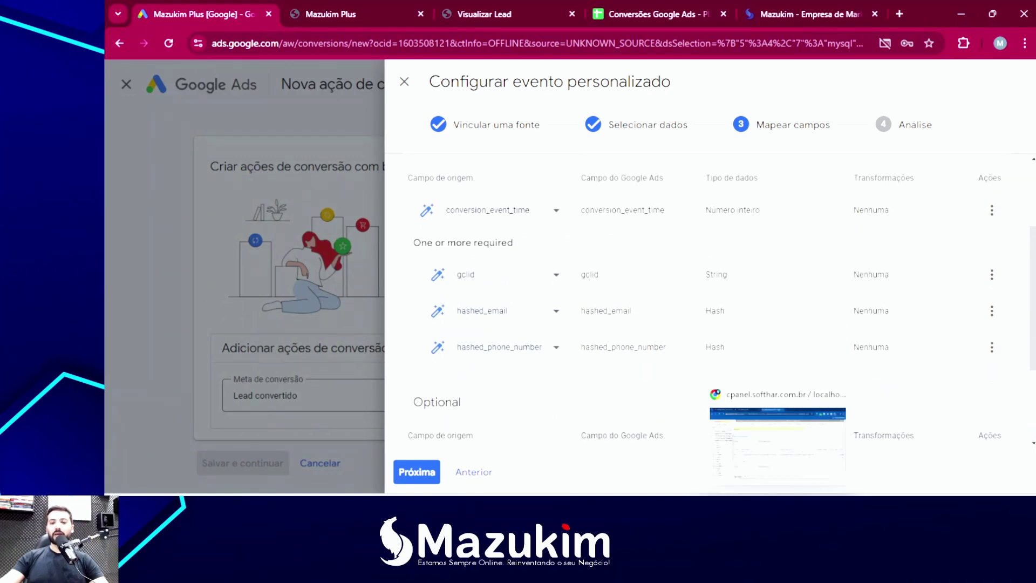
click(767, 461)
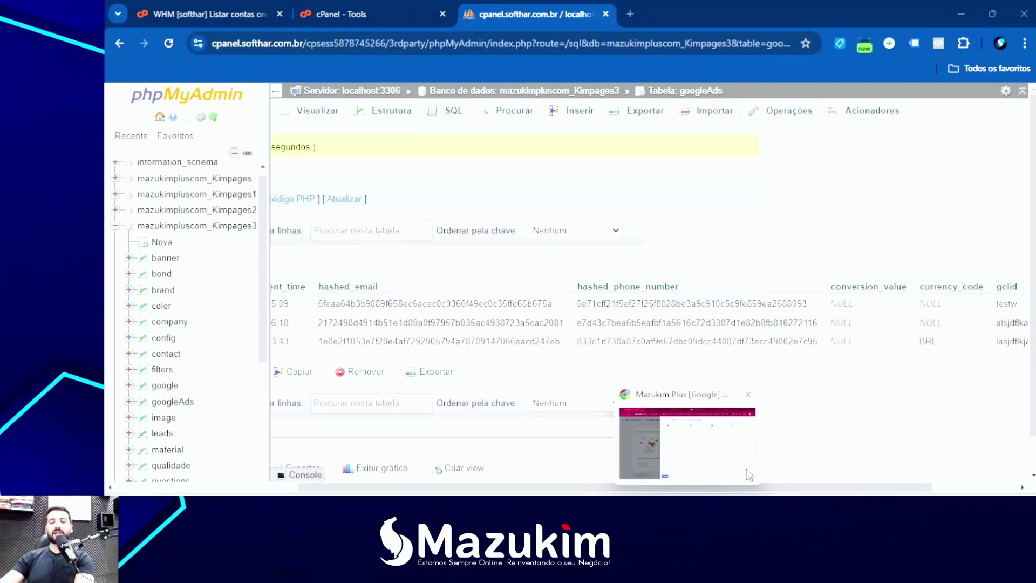
click(748, 473)
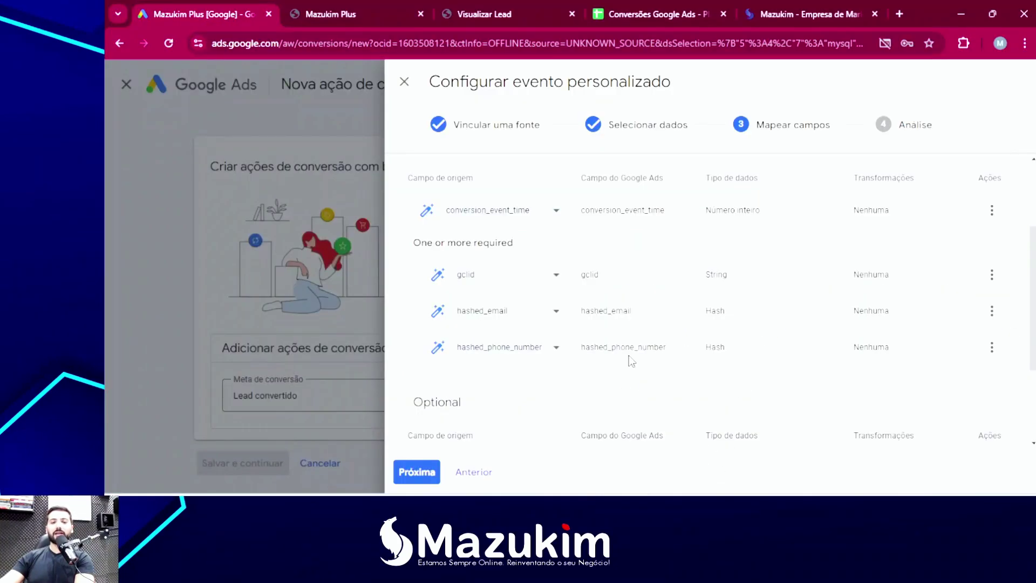
Accept the six mapped fields and open the import schedule's Frequência options on the Analise step.
click(416, 473)
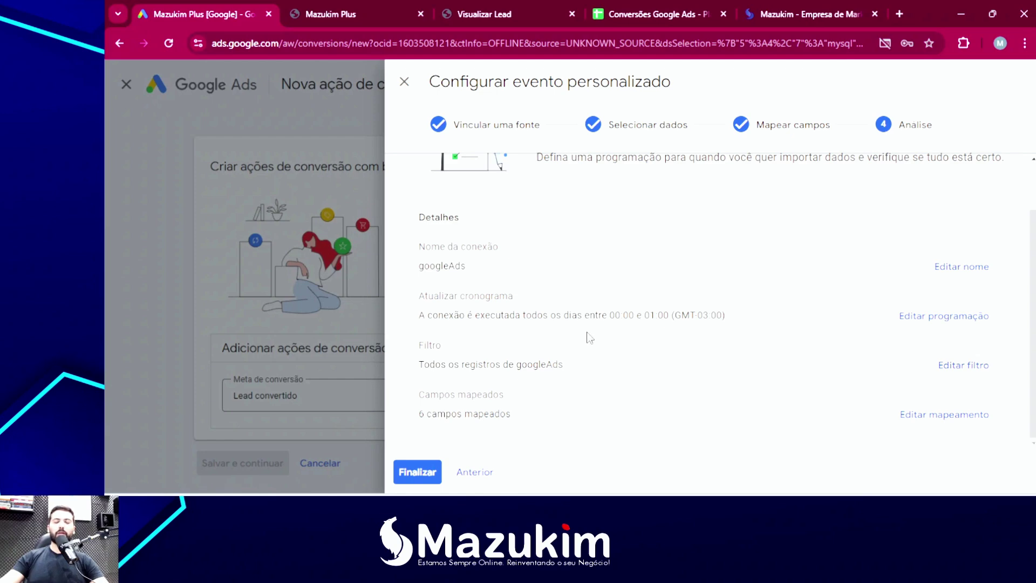
click(943, 317)
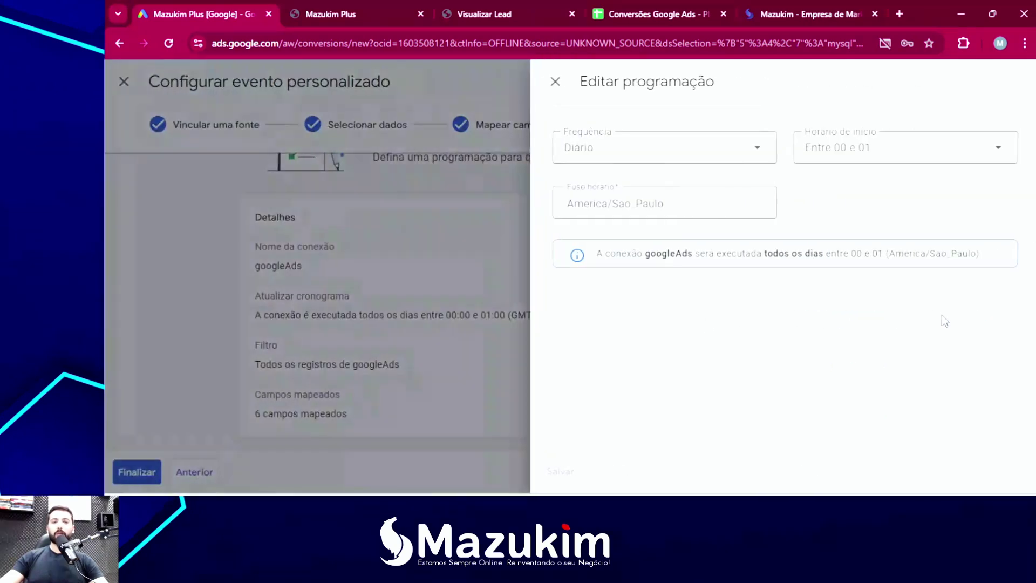
click(647, 156)
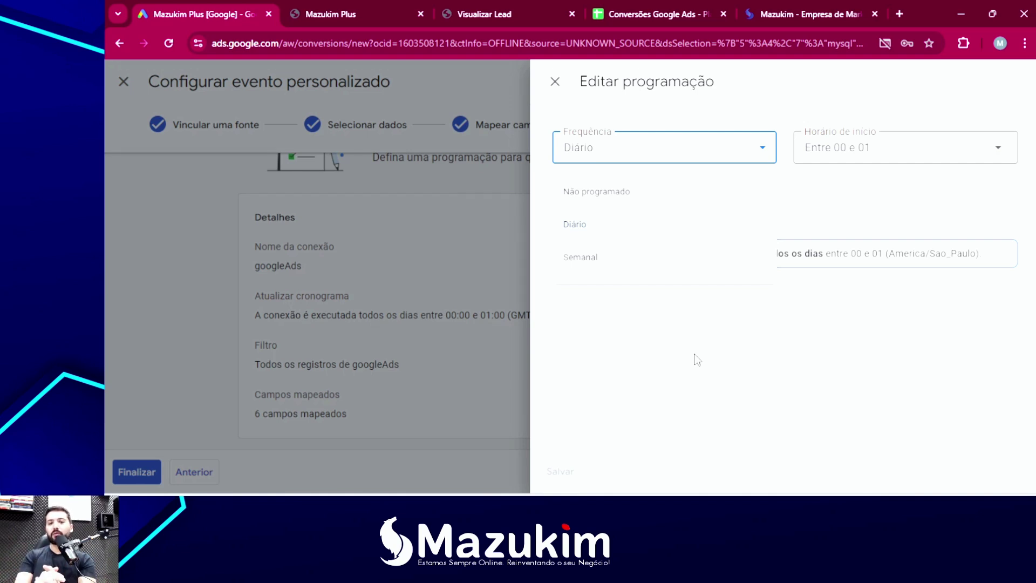
Keep the import on Diário, set the start window to 'Entre 20 e 21', and save.
click(606, 237)
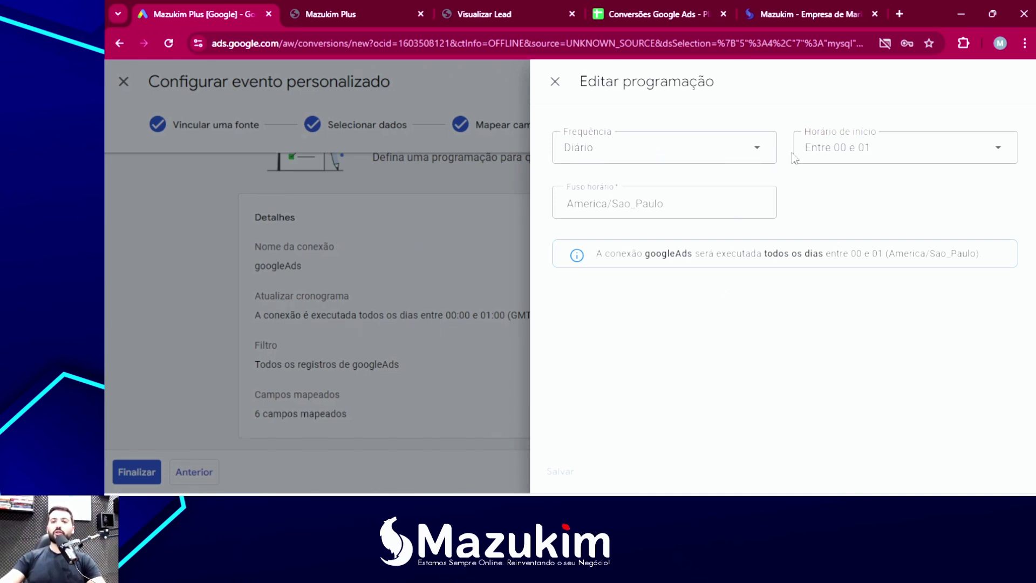
click(817, 155)
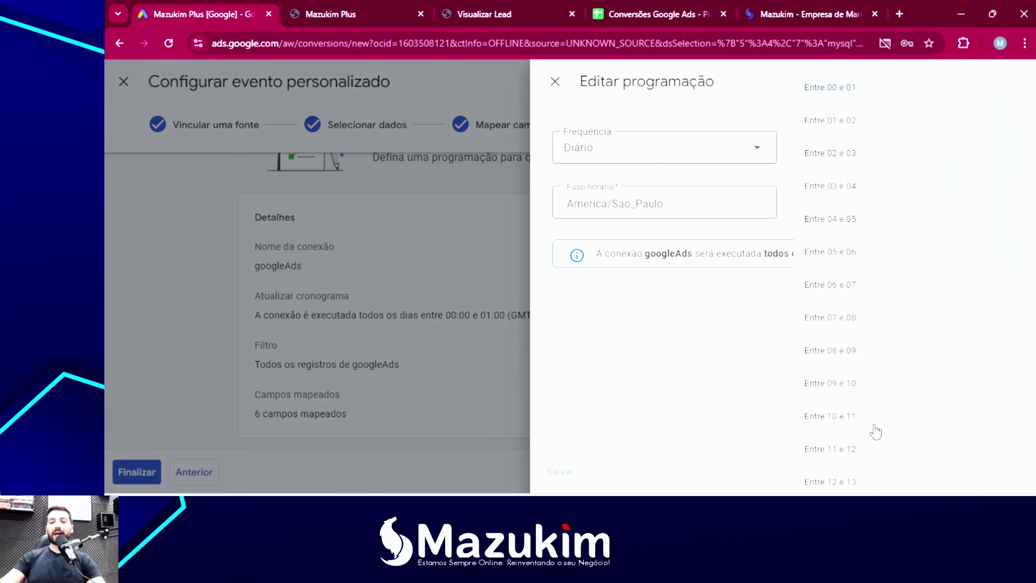
scroll(890, 454, down, 3)
scroll(893, 455, down, 5)
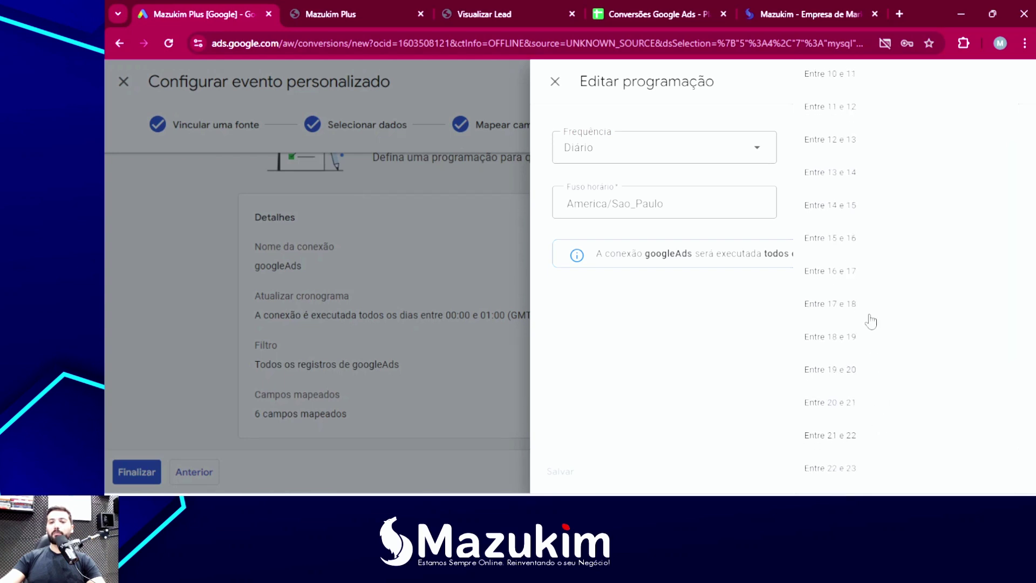
click(857, 218)
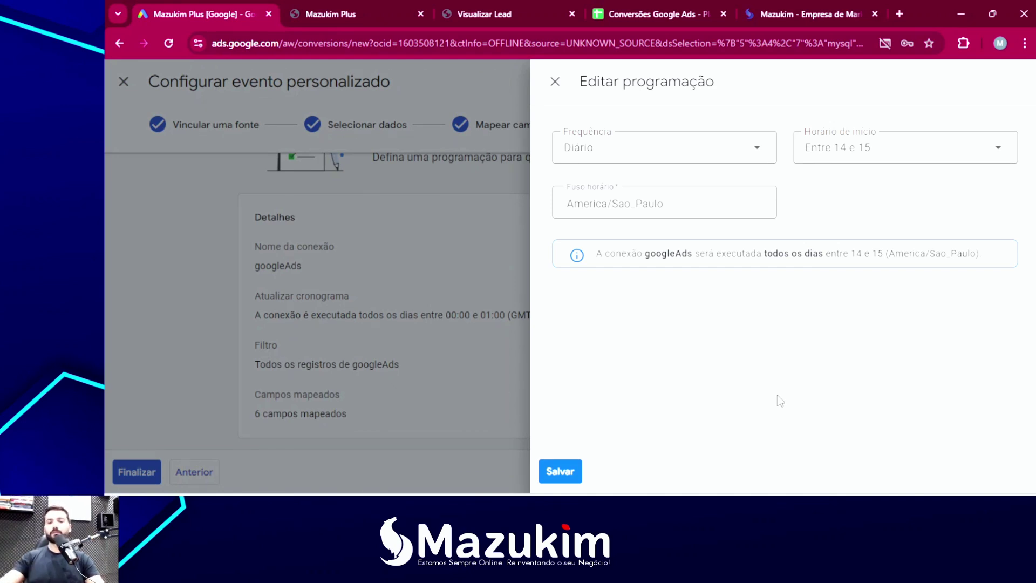
click(893, 158)
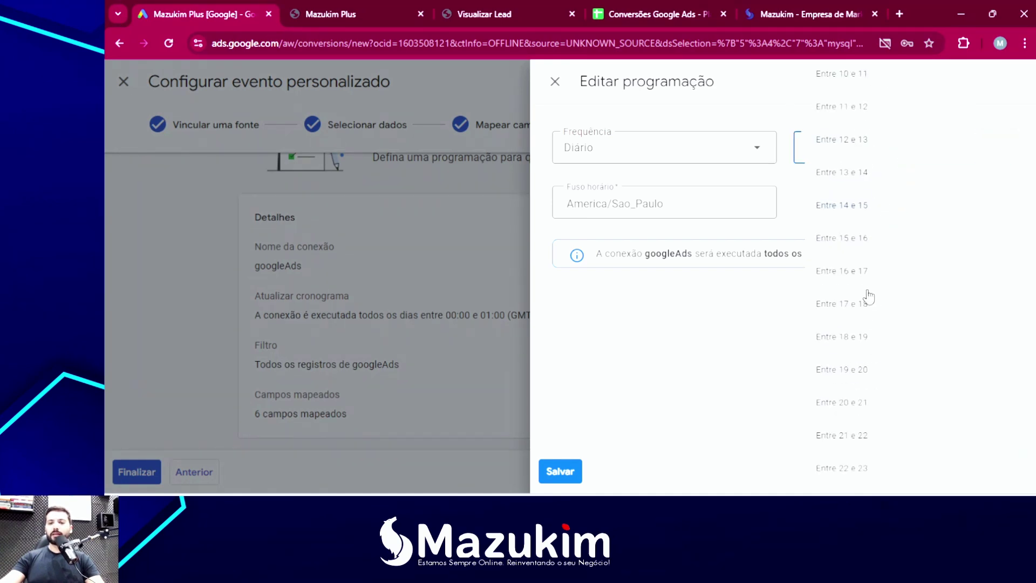
click(851, 371)
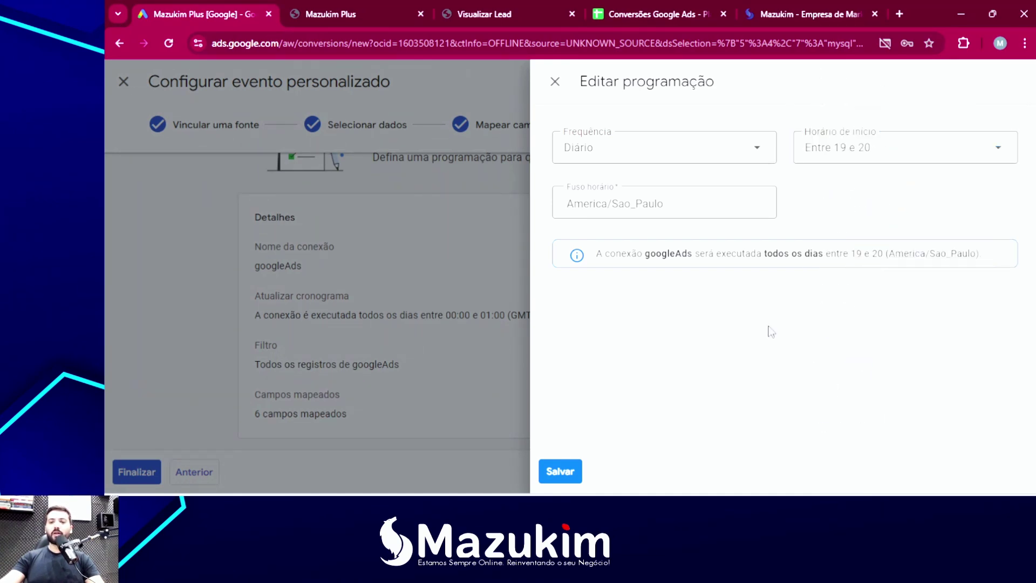
click(858, 152)
click(851, 405)
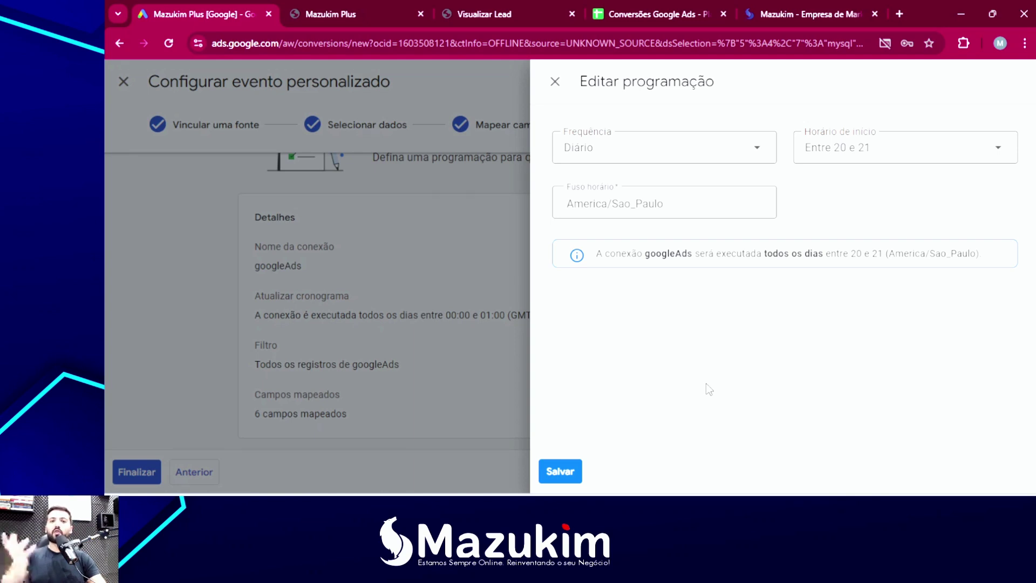
click(561, 471)
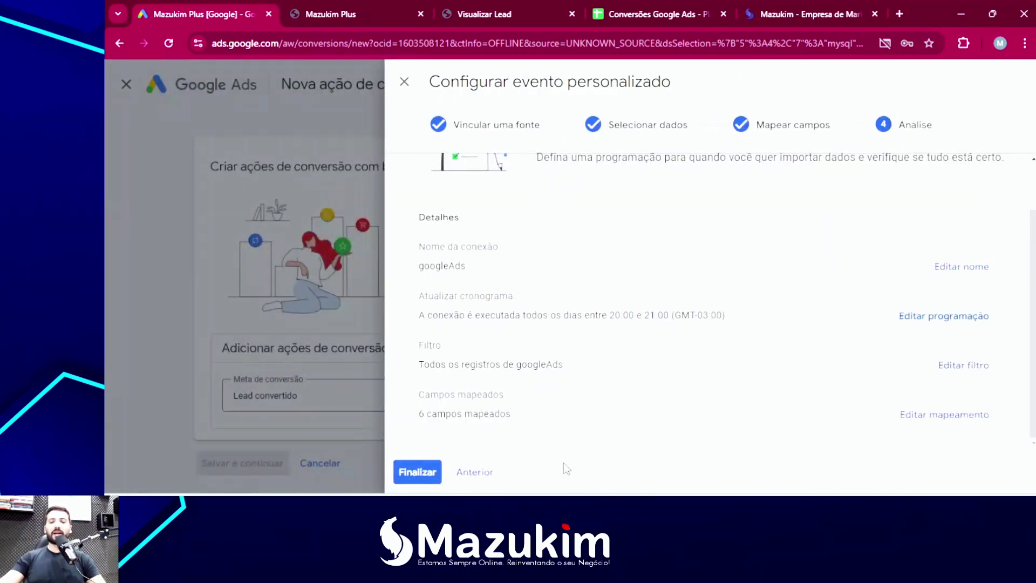
Finish the custom import event and save the Lead convertido conversion action.
click(429, 473)
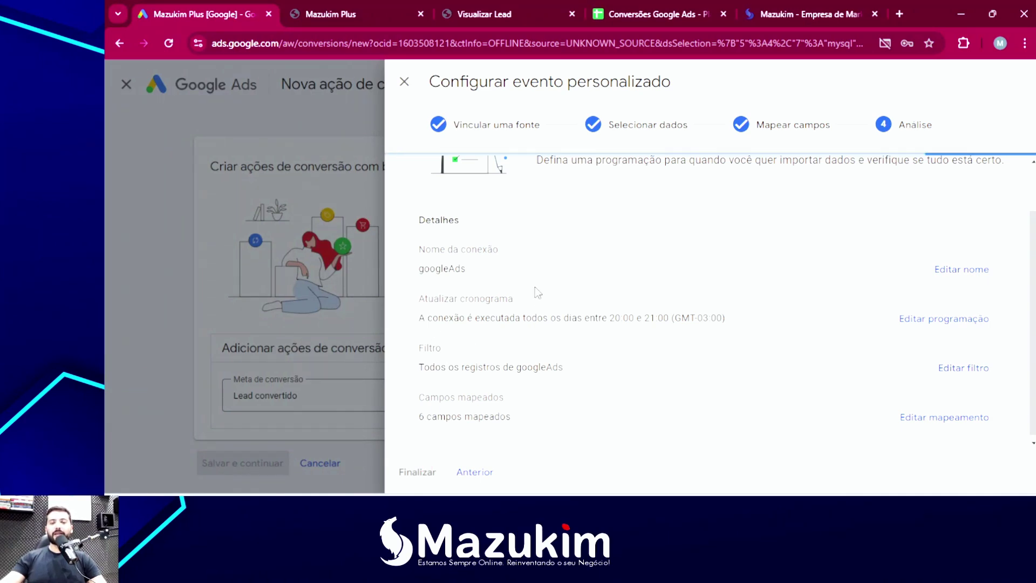
scroll(537, 292, down, 2)
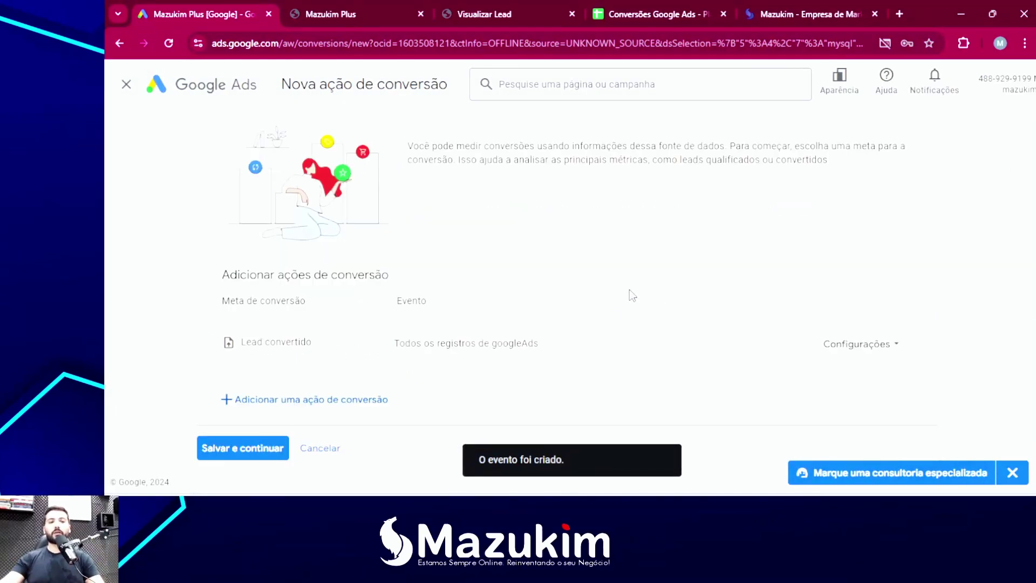
click(215, 446)
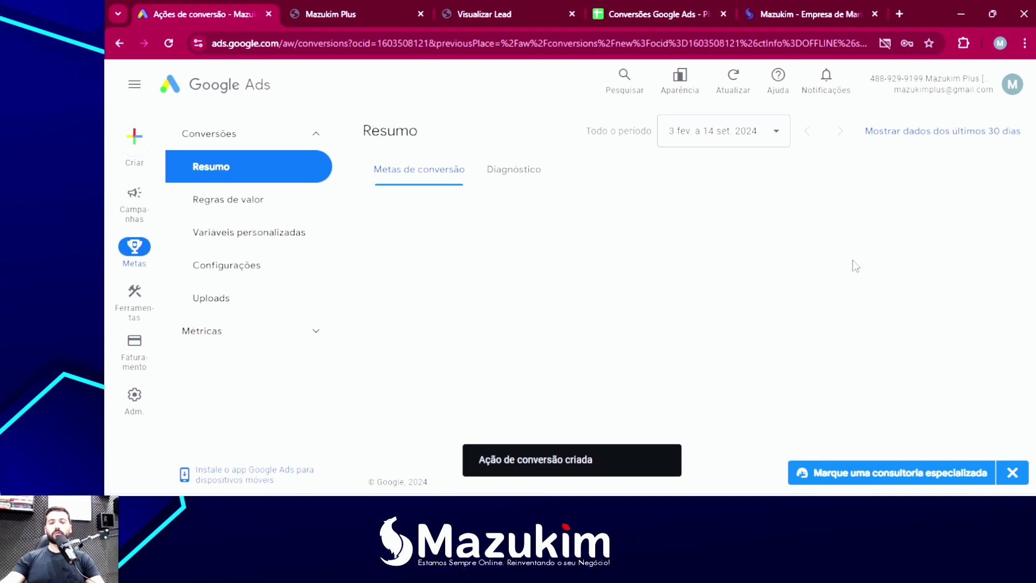
Scroll the Resumo page to the Lead convertido table showing the googleAds import action.
scroll(624, 277, down, 2)
scroll(624, 277, down, 2)
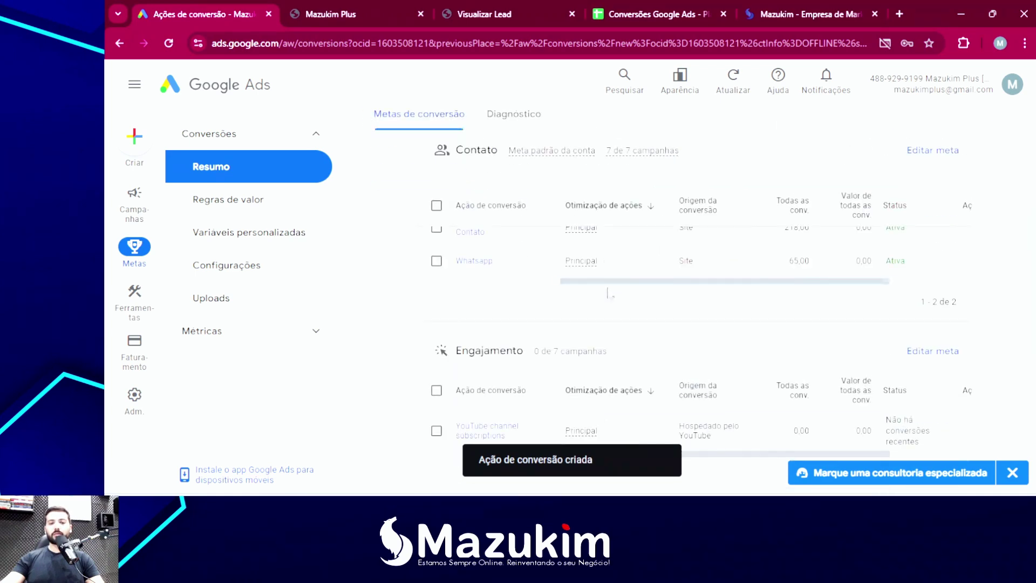
scroll(670, 356, down, 7)
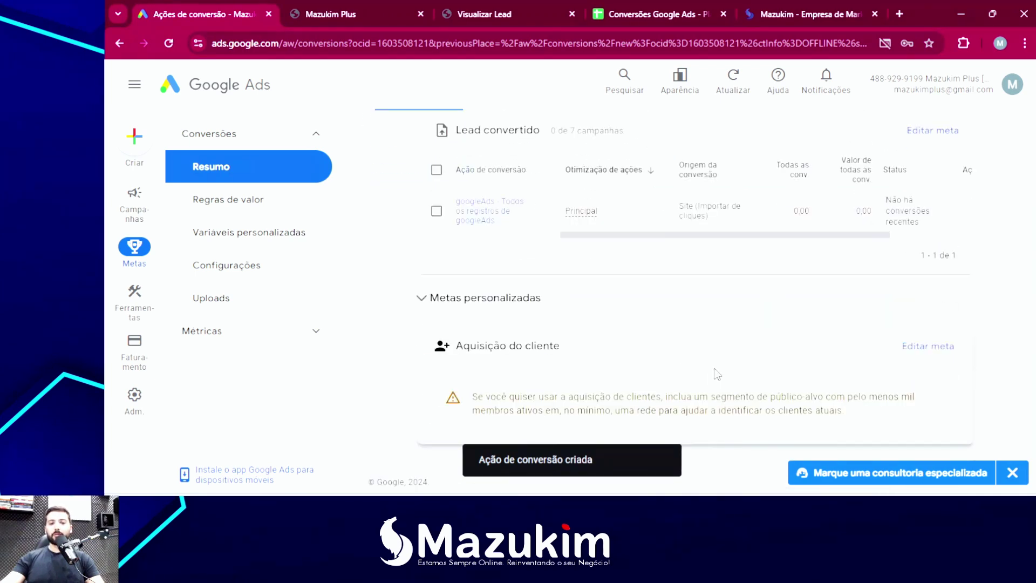
scroll(934, 366, up, 3)
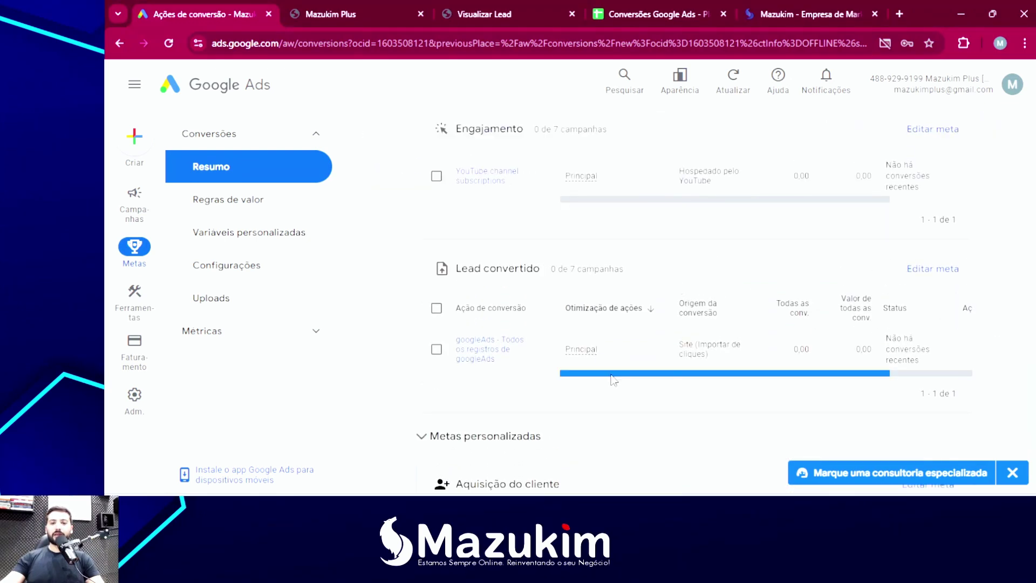
scroll(611, 378, right, 1)
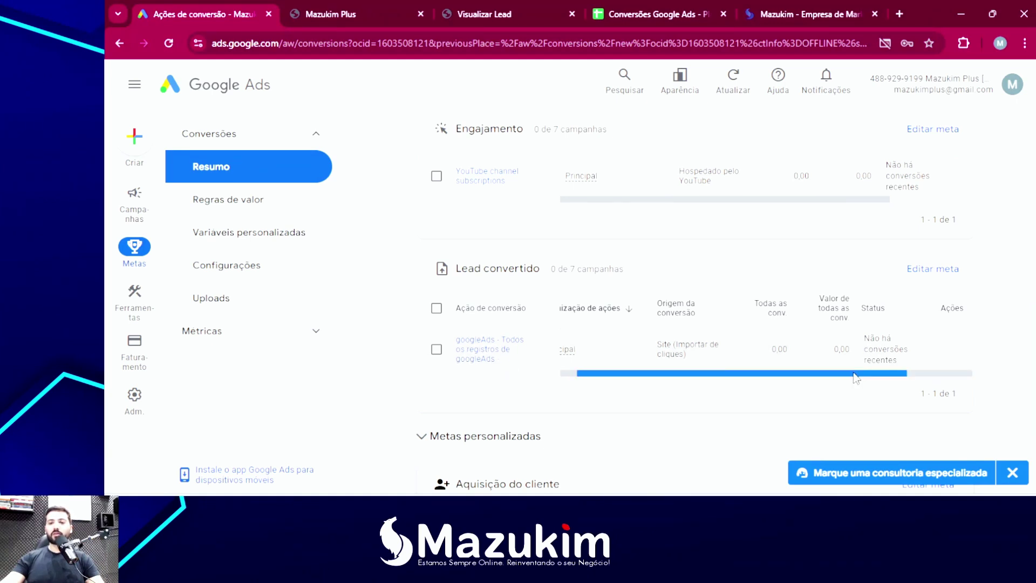
drag(856, 373, 710, 369)
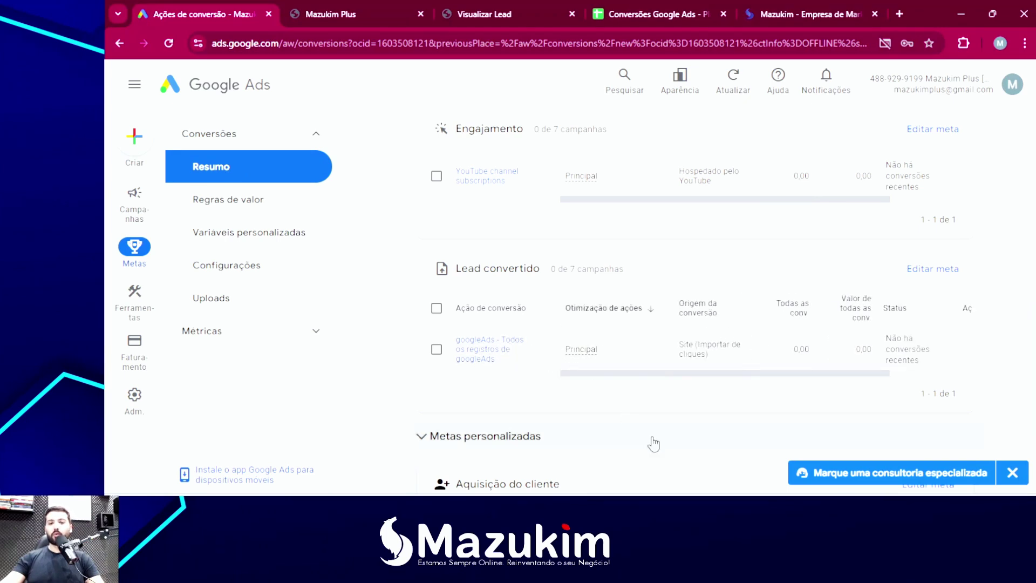
mouse_move(687, 502)
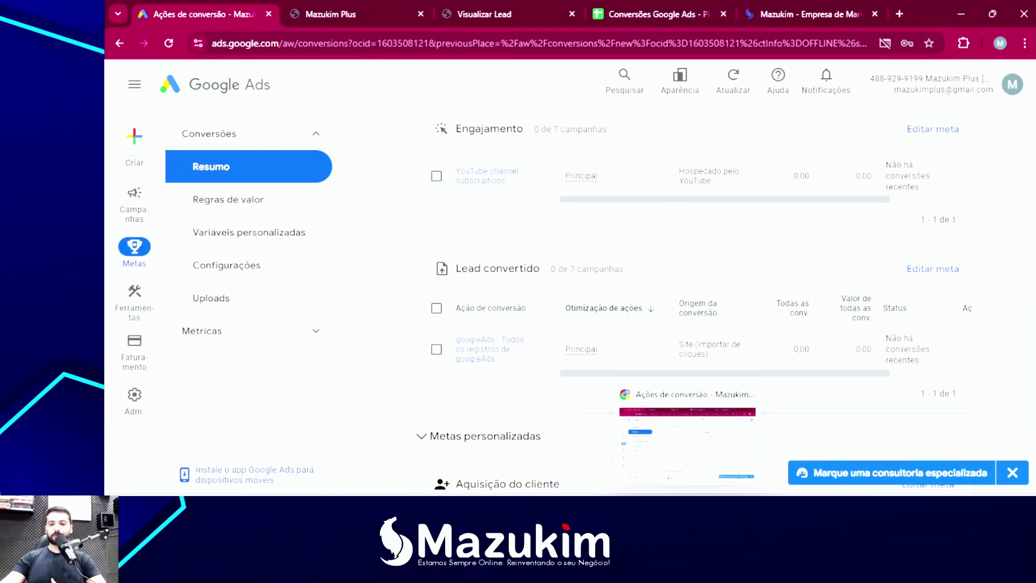
Compare the three googleAds table rows in phpMyAdmin with the Google Ads conversions summary.
click(766, 474)
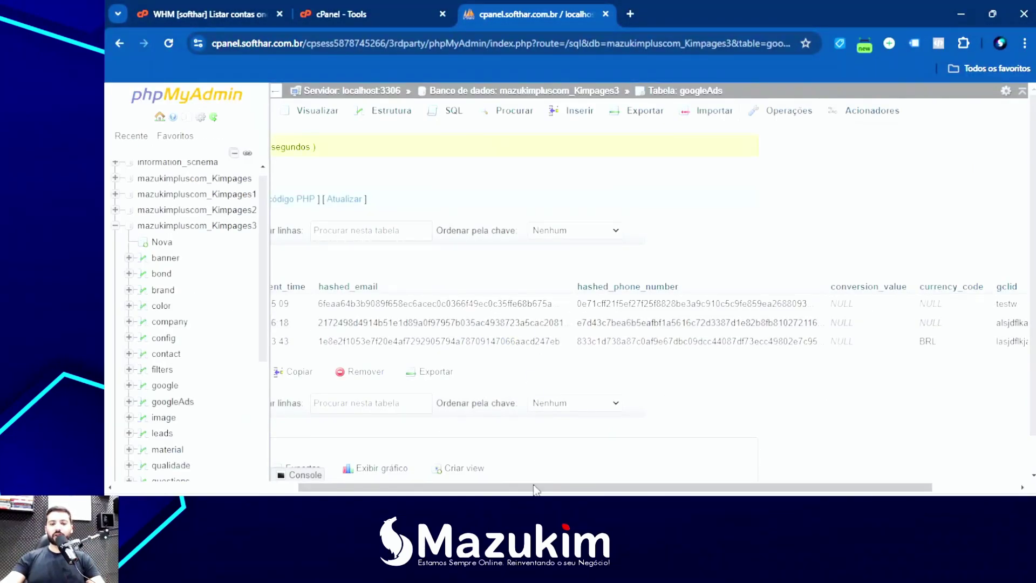
scroll(535, 488, left, 3)
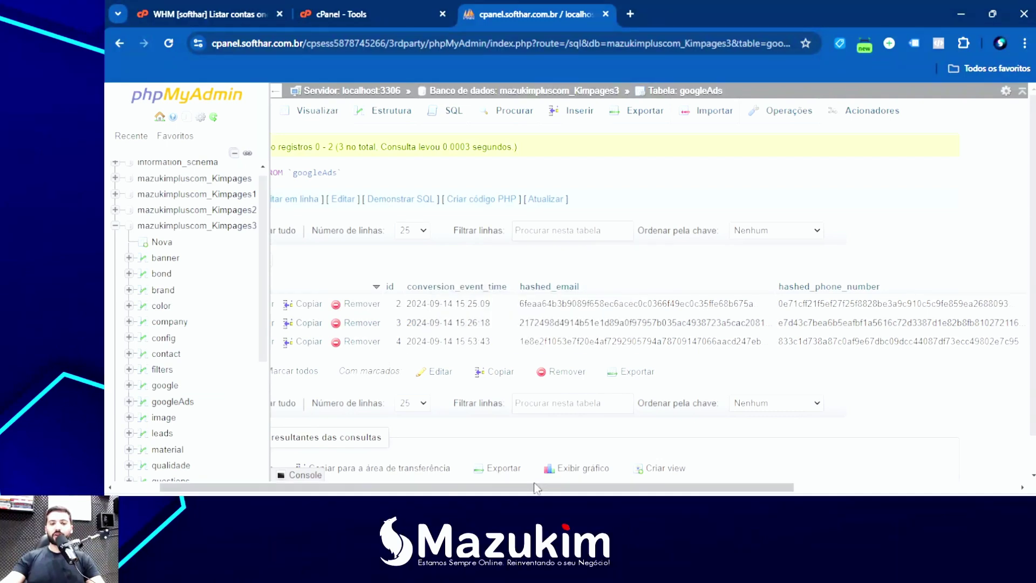
scroll(535, 488, right, 4)
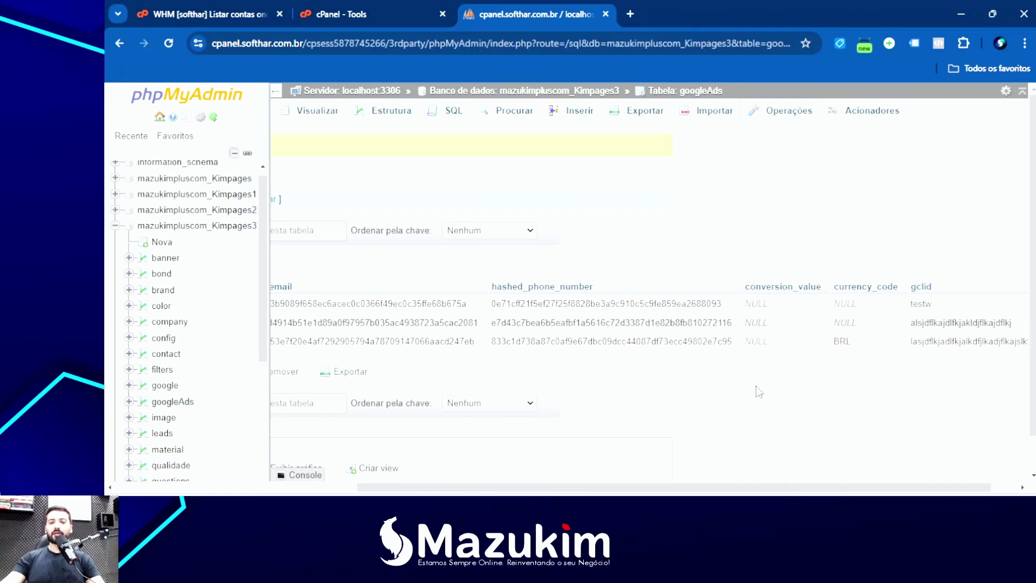
mouse_move(777, 569)
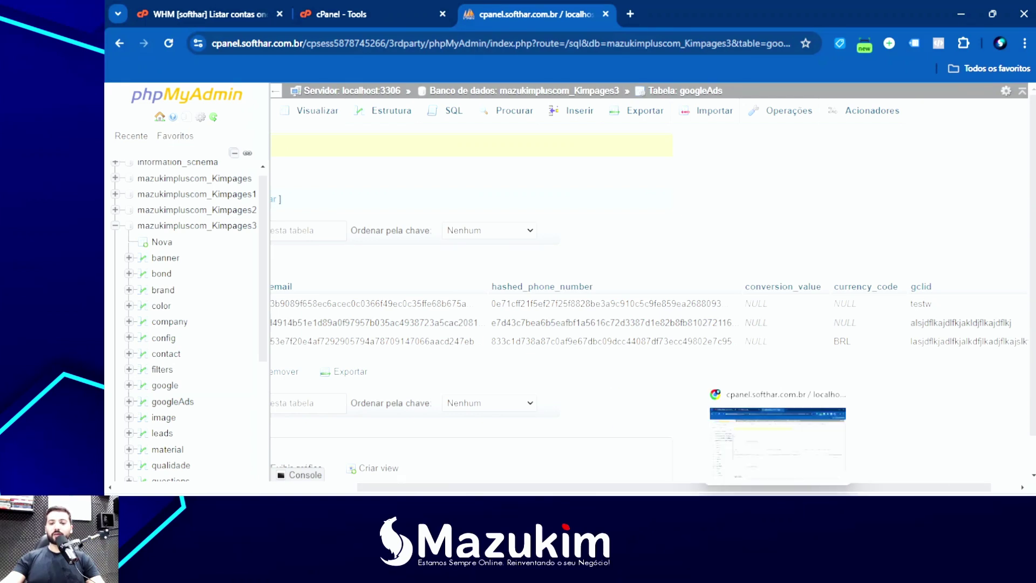
click(669, 467)
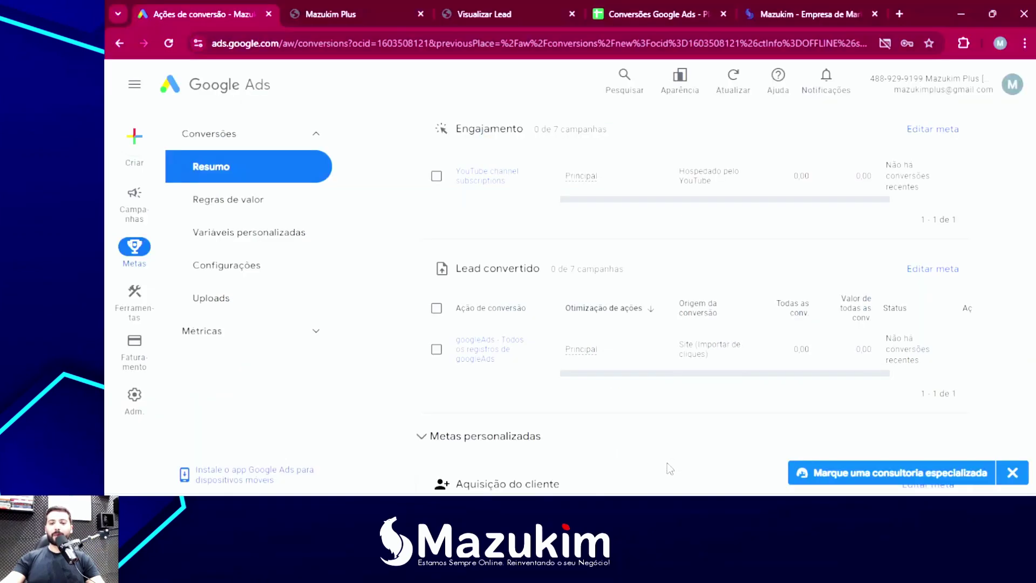
drag(779, 350, 821, 352)
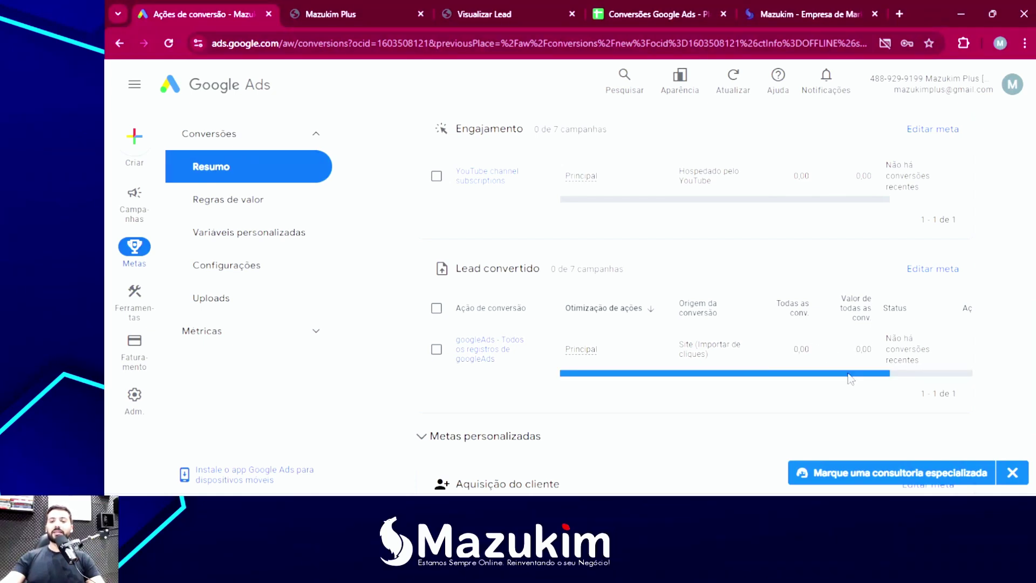
drag(757, 379, 731, 376)
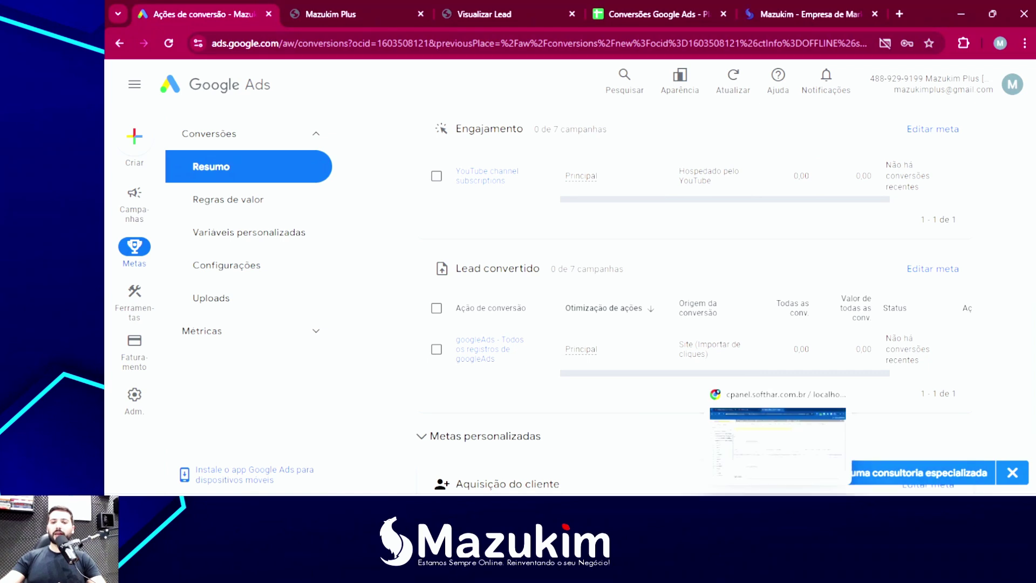
Recheck row three's empty conversion_value, then return to the lead details and conversion actions tab.
key(alt+Tab)
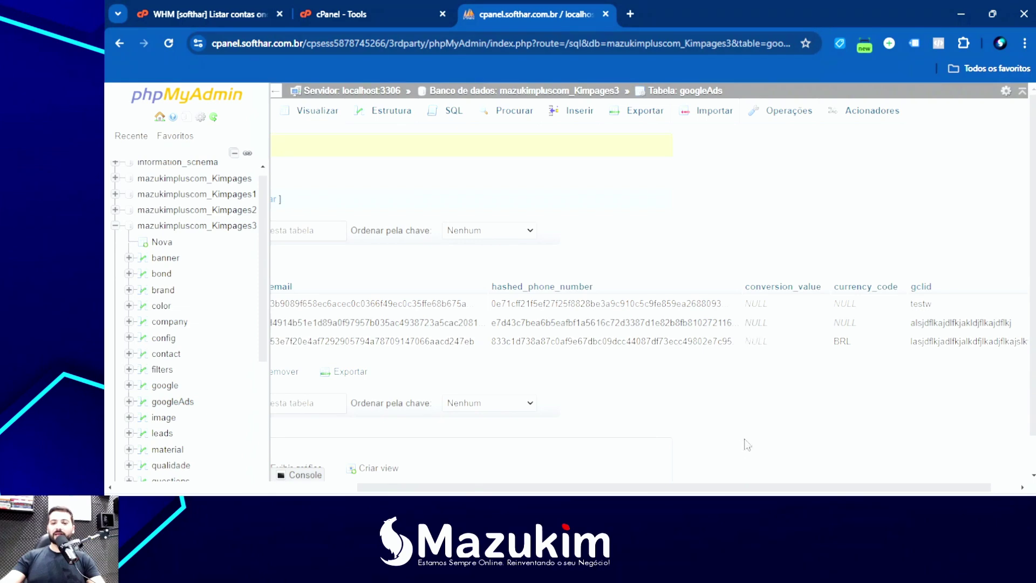
mouse_move(718, 499)
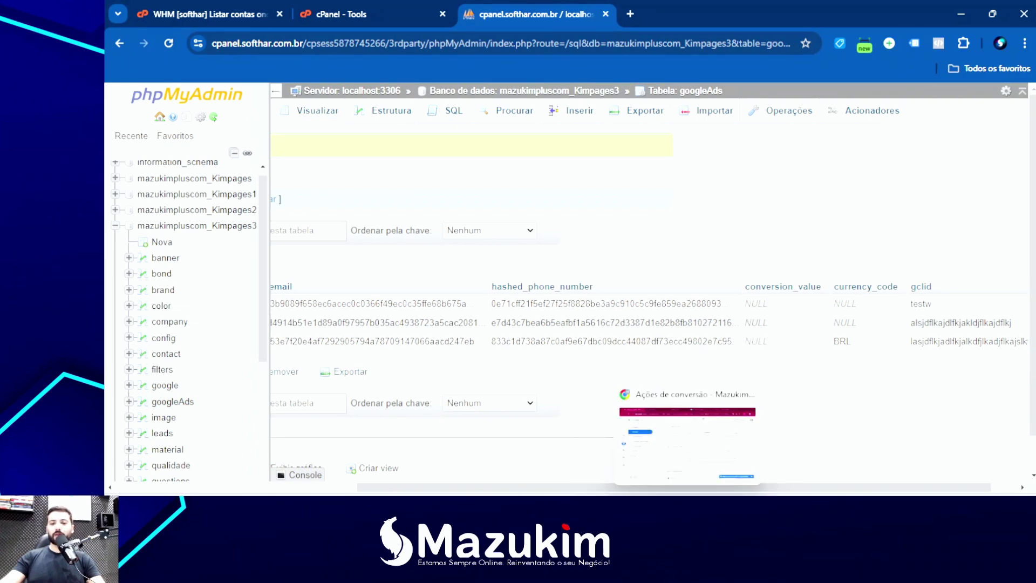
click(705, 448)
click(546, 17)
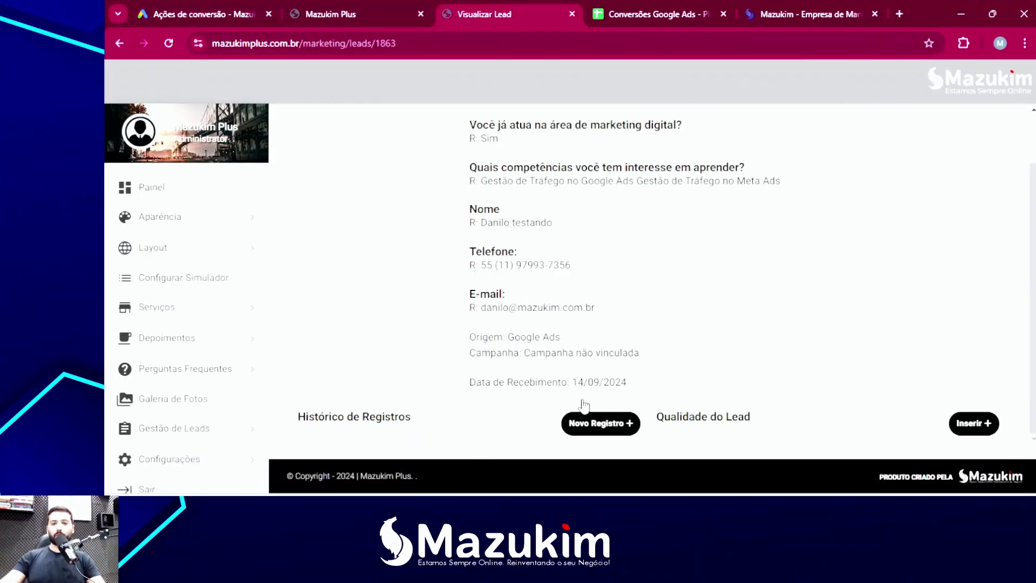
click(777, 479)
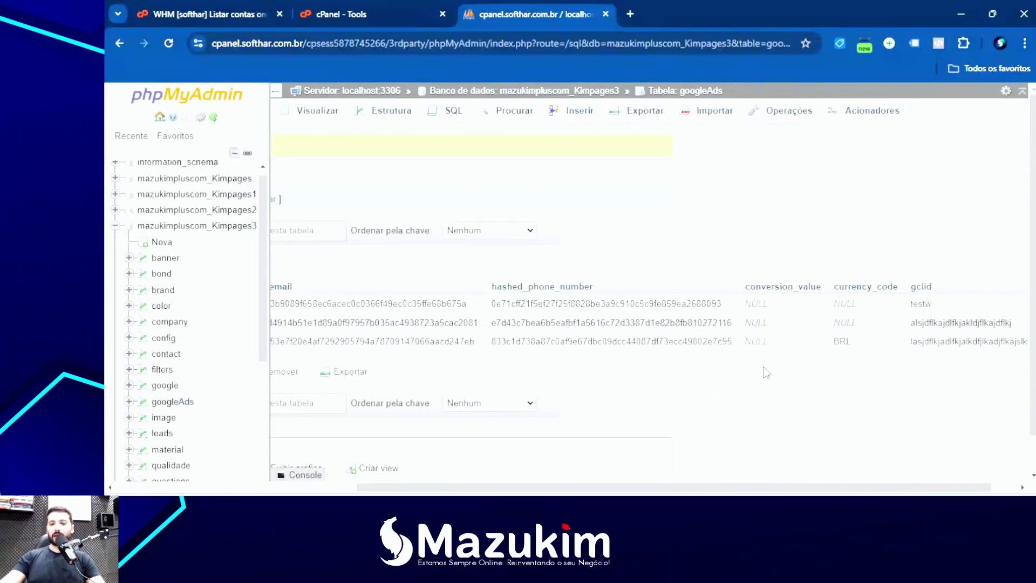
double_click(758, 341)
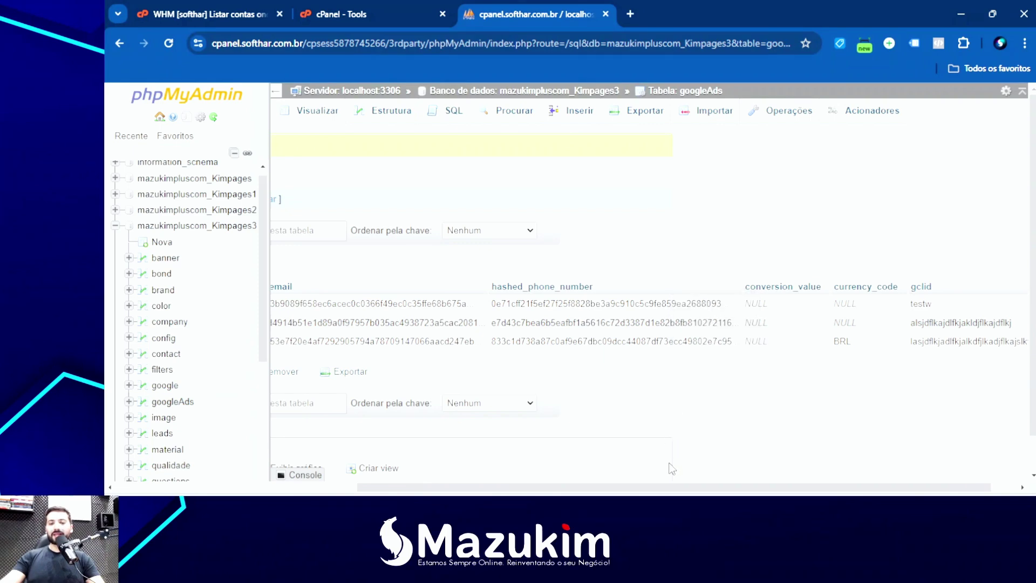
mouse_move(688, 489)
click(684, 445)
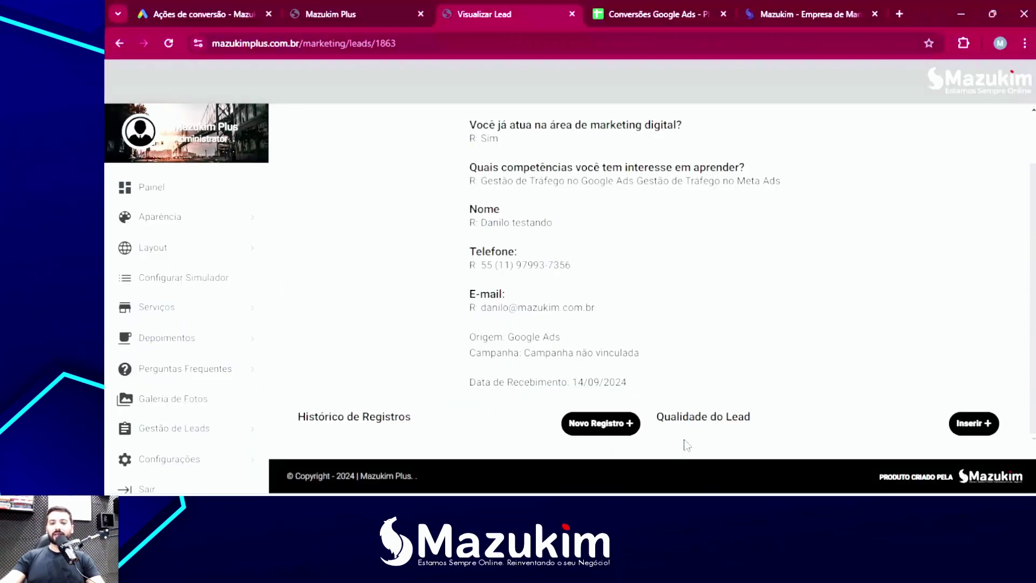
click(238, 14)
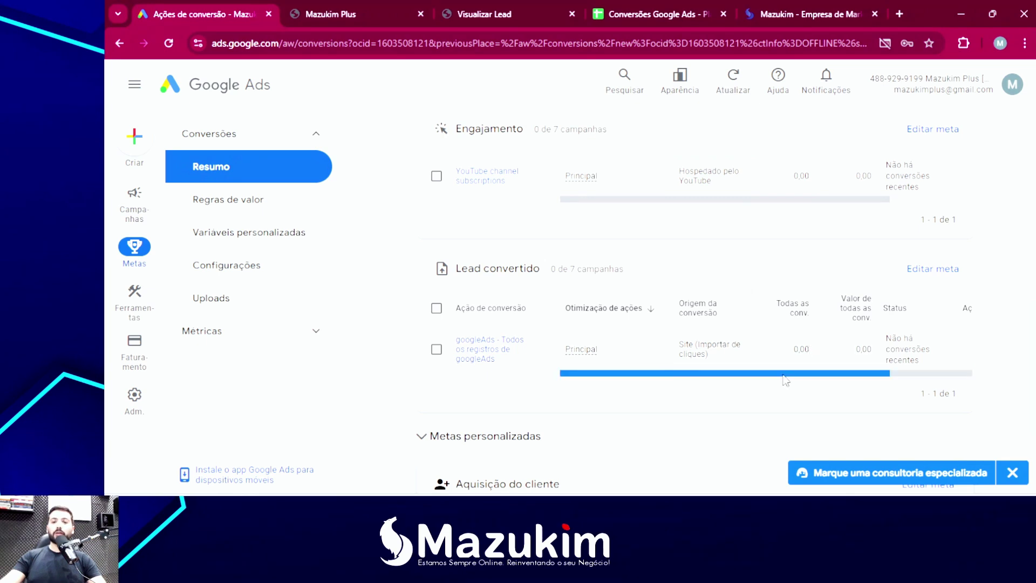
Jump to Campanhas with the G C shortcut and open the RP - Curso de Marketing campaign's settings.
drag(798, 376, 816, 378)
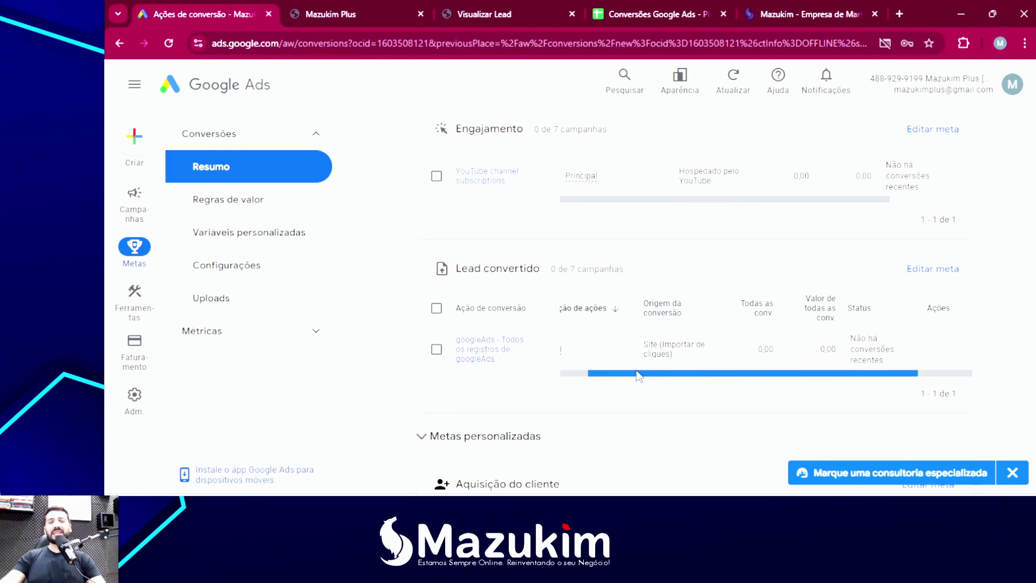
drag(638, 376, 618, 378)
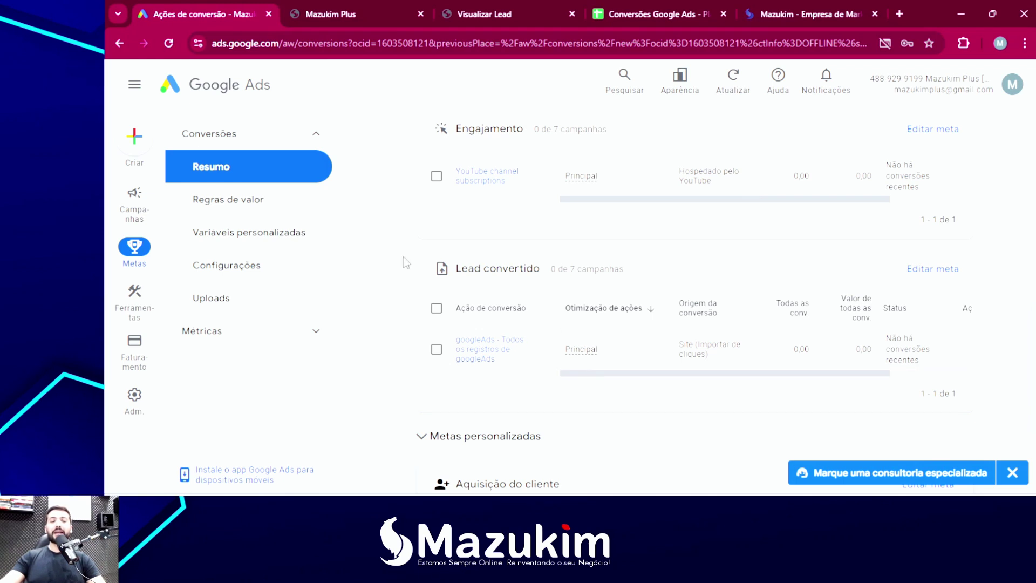
key(g)
key(c)
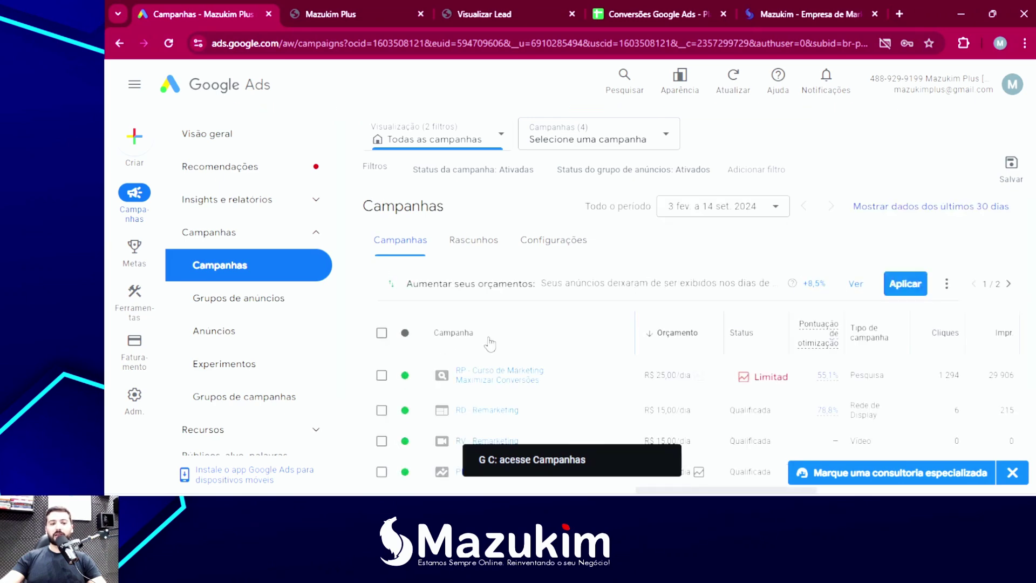
click(497, 416)
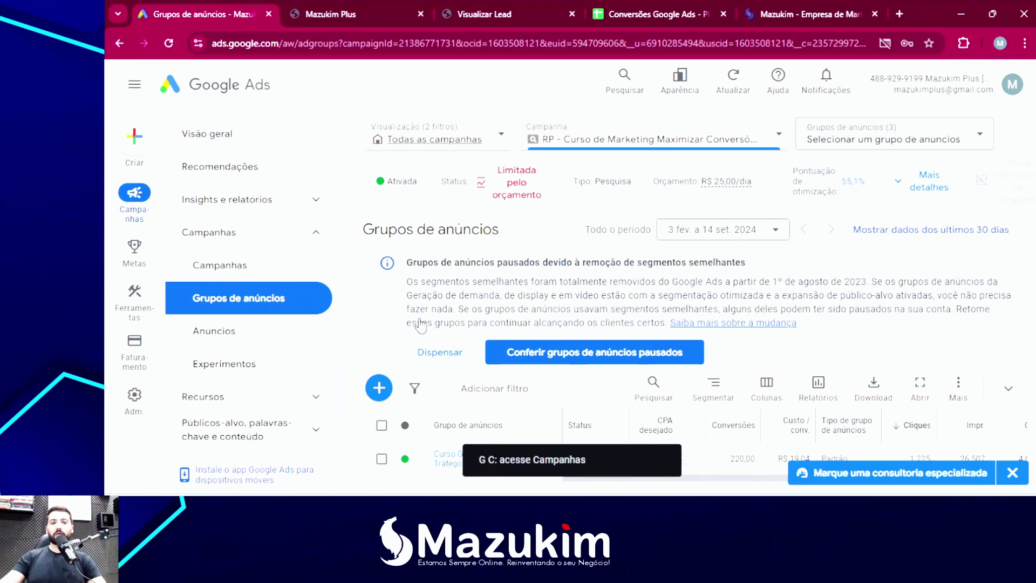
click(231, 266)
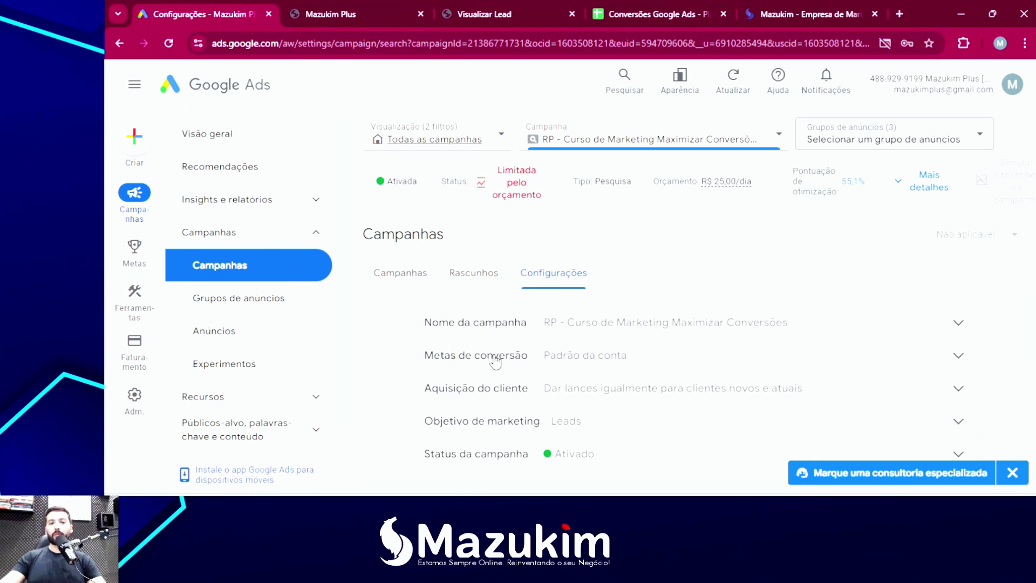
Switch Metas de conversão to Específicas da campanha, tick Leads convertidos, then cancel the goal picker.
click(698, 362)
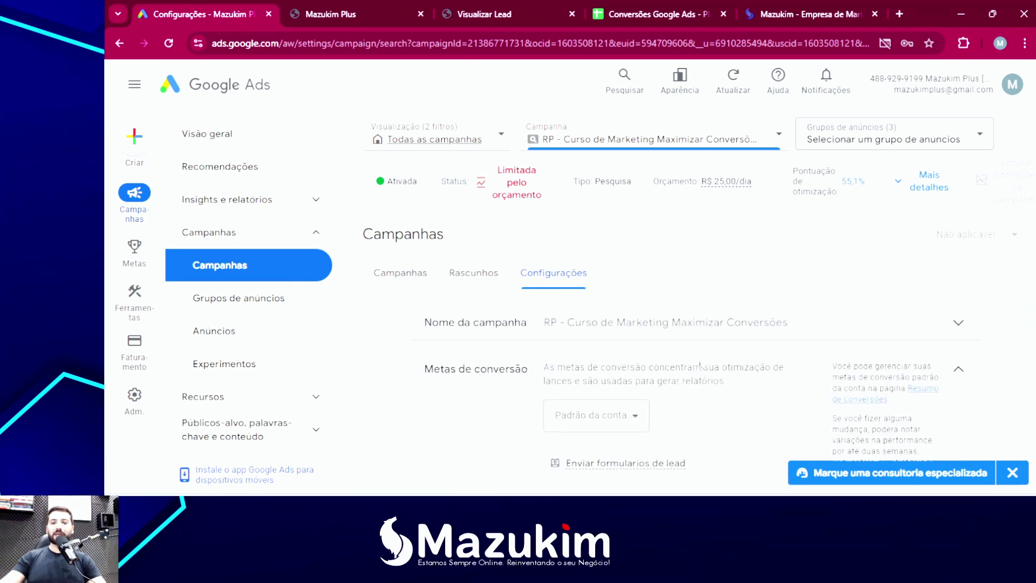
click(597, 418)
scroll(465, 377, down, 3)
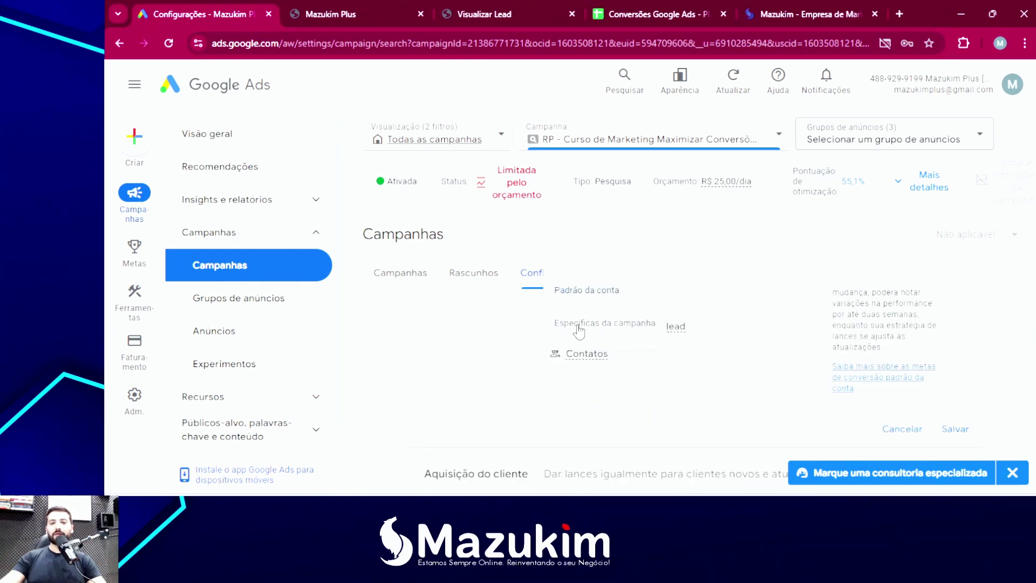
click(606, 332)
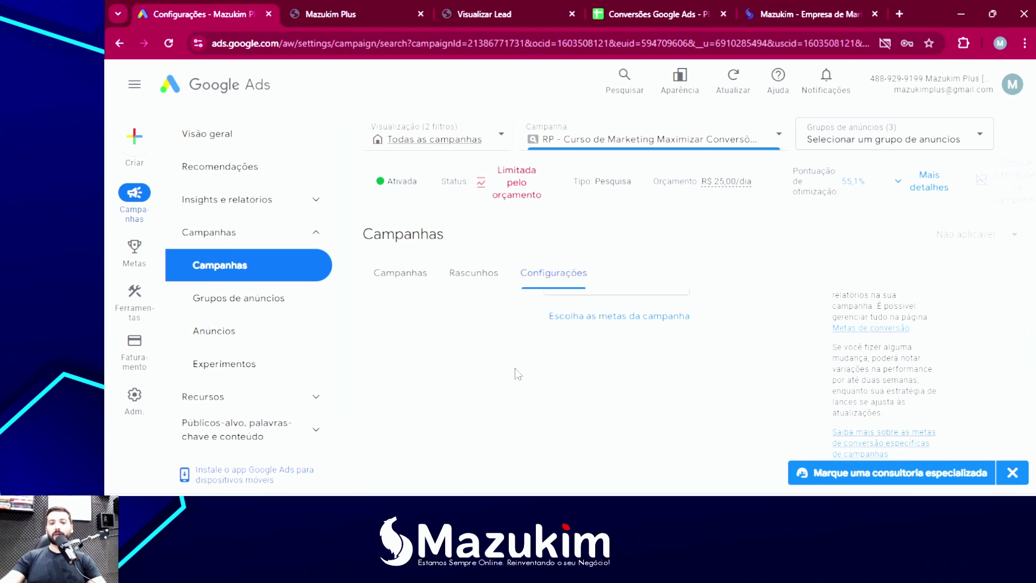
click(629, 386)
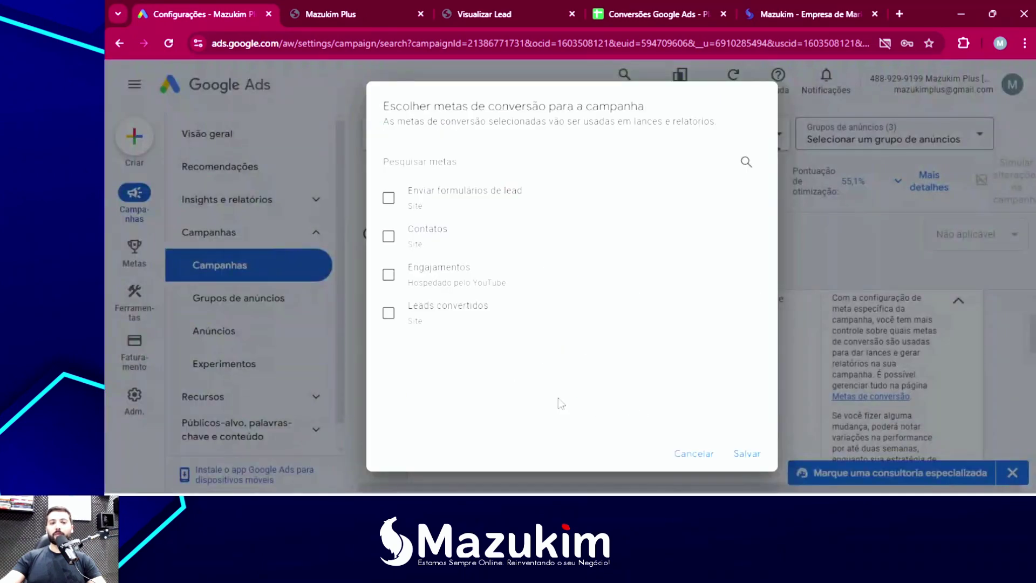
click(388, 316)
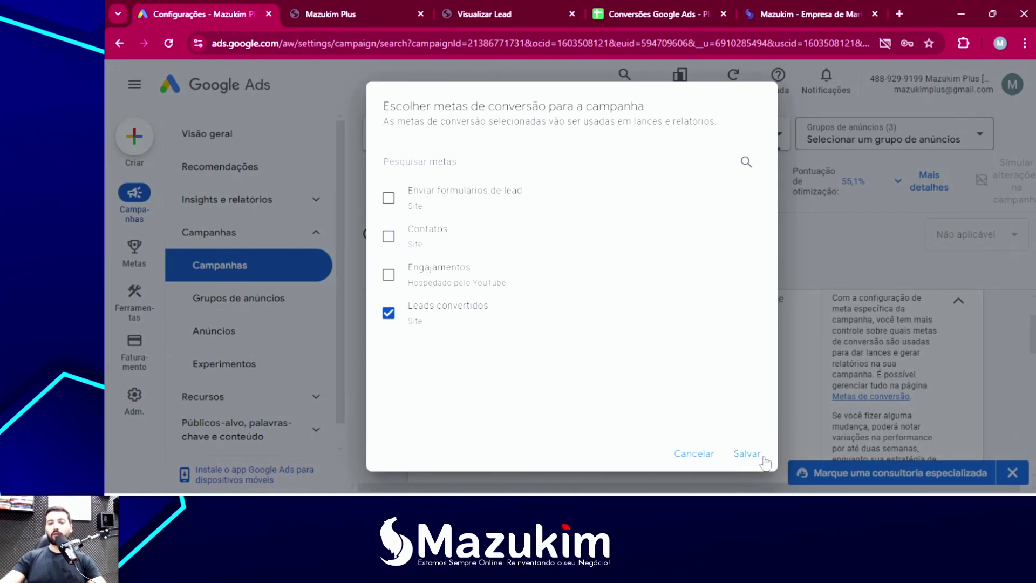
click(696, 453)
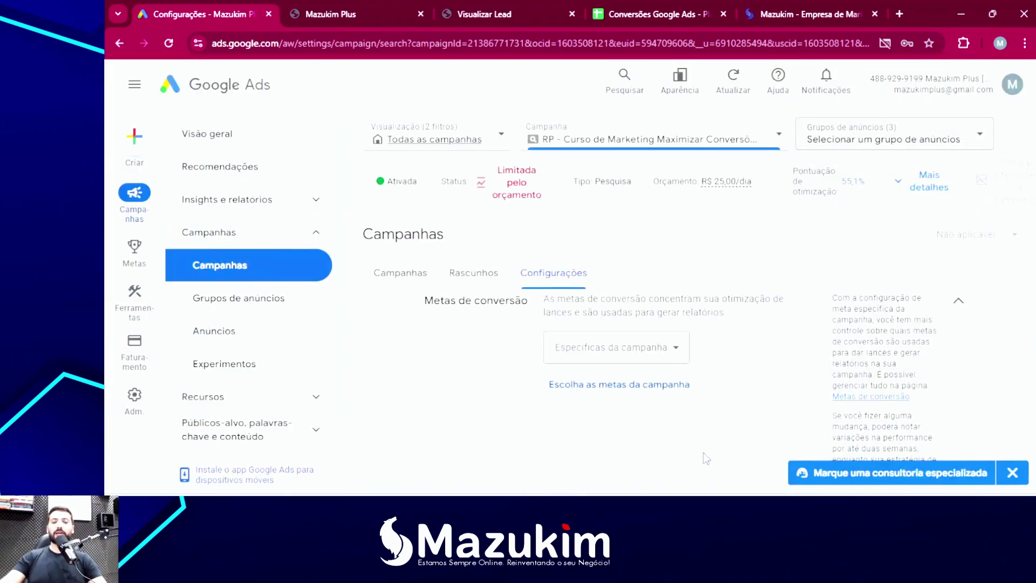
Discard the conversion goals edit and begin changing the bid strategy, keeping Conversões as focus.
click(889, 428)
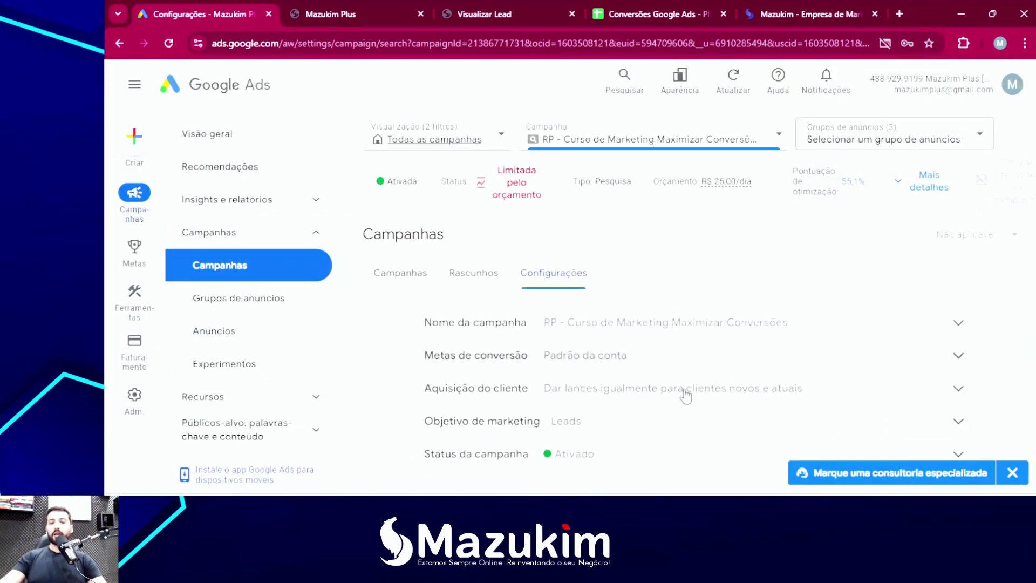
scroll(642, 367, down, 1)
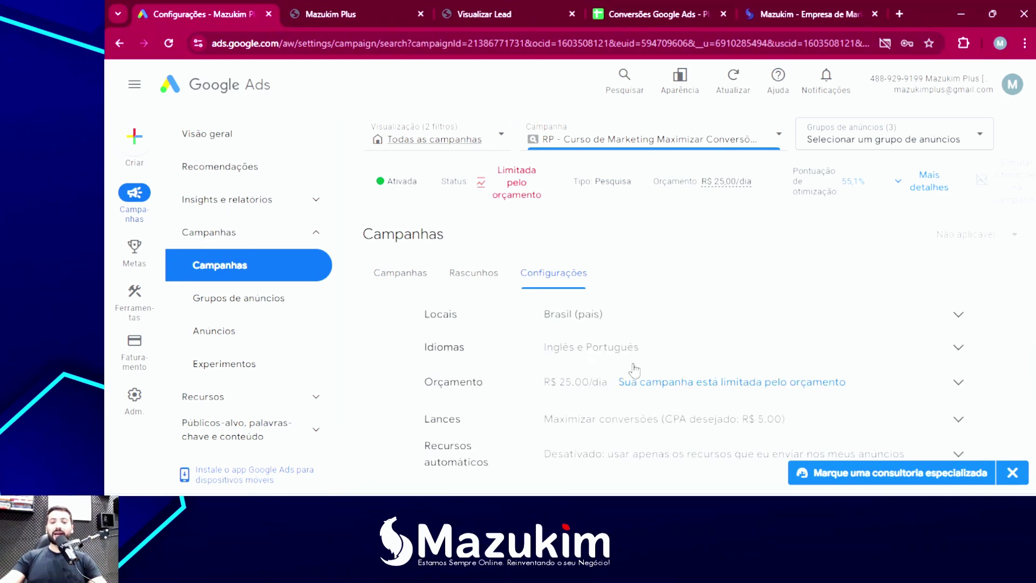
click(658, 430)
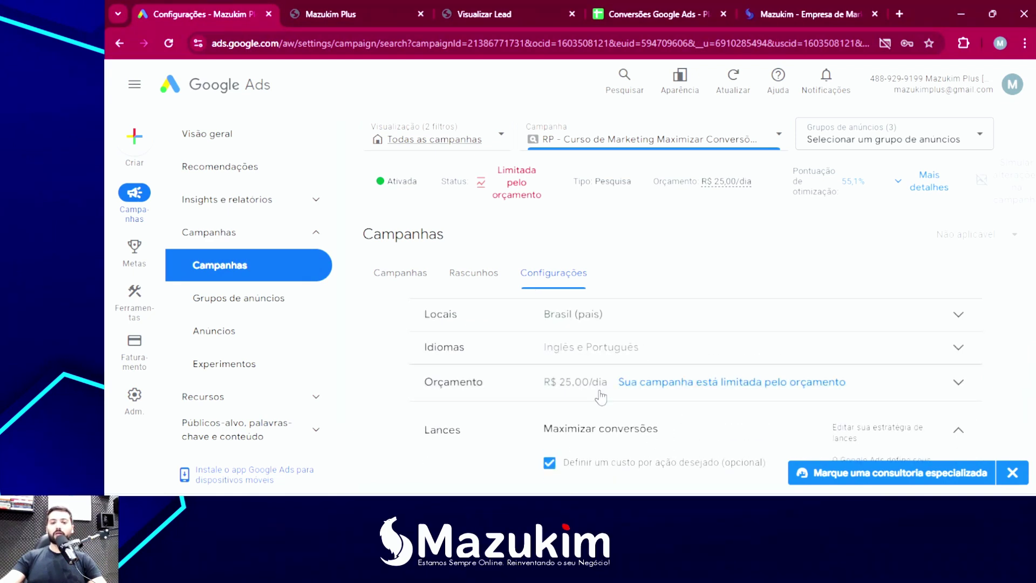
scroll(620, 410, down, 1)
scroll(620, 425, down, 1)
click(621, 425)
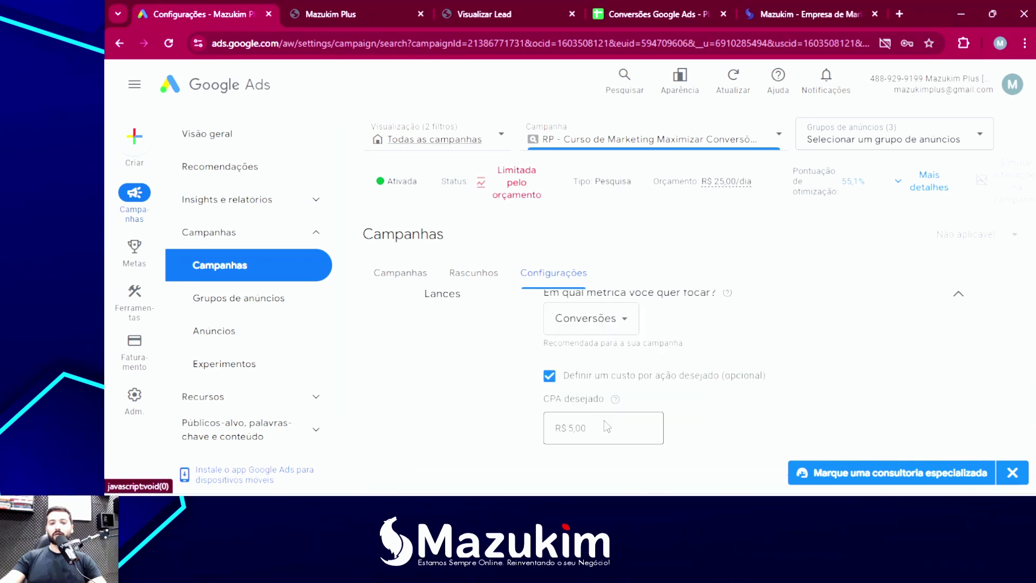
click(588, 319)
click(487, 341)
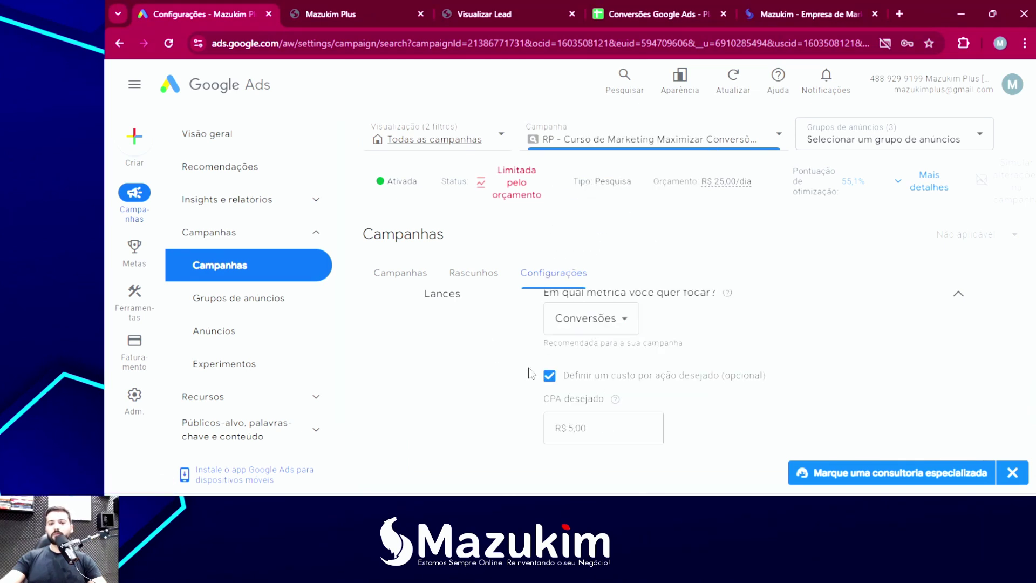
Try Maximizar o valor da conversão, then cancel, keeping Maximizar conversões with R$ 5,00 target CPA.
scroll(603, 423, down, 2)
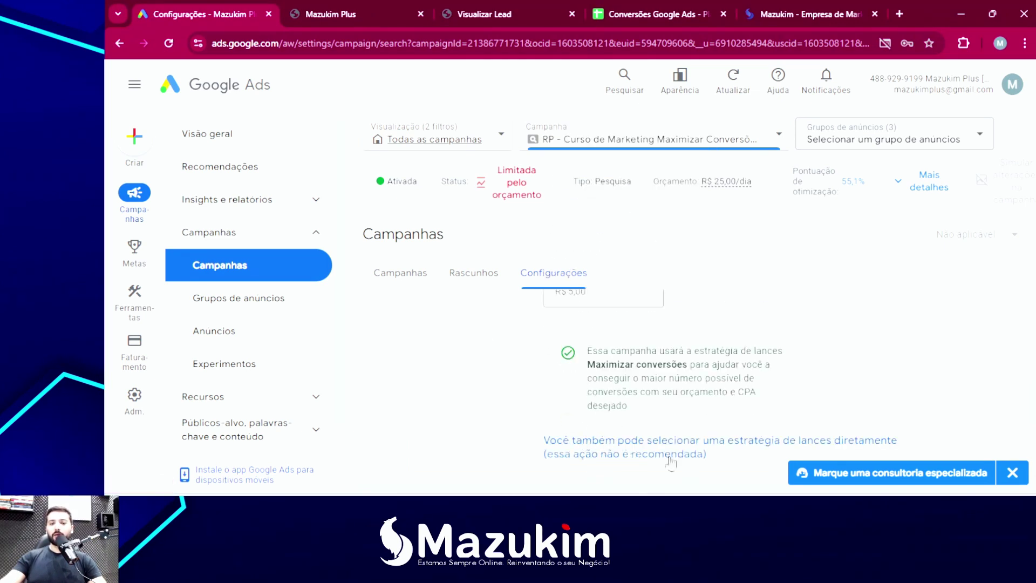
click(637, 453)
scroll(637, 453, up, 2)
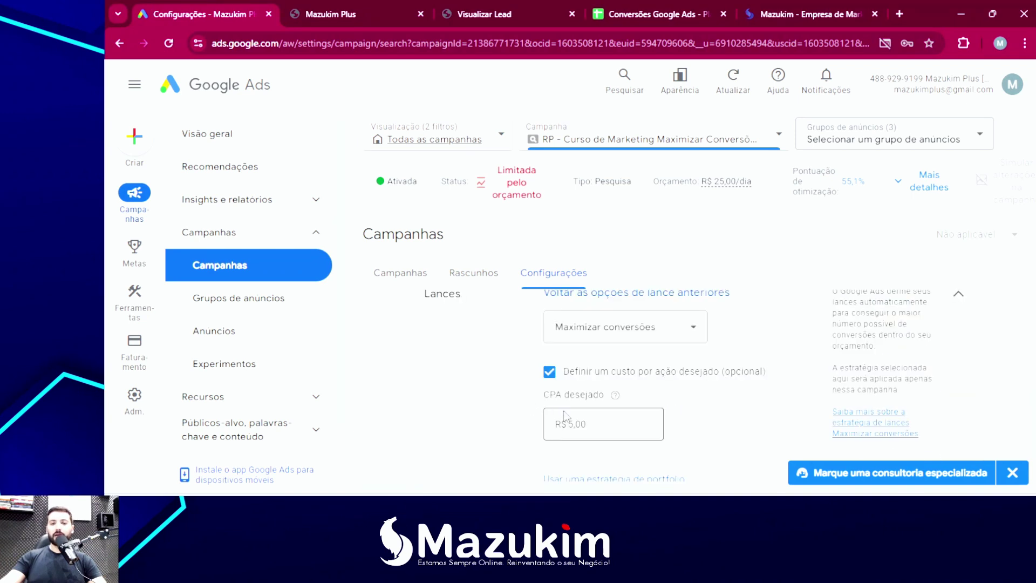
click(630, 327)
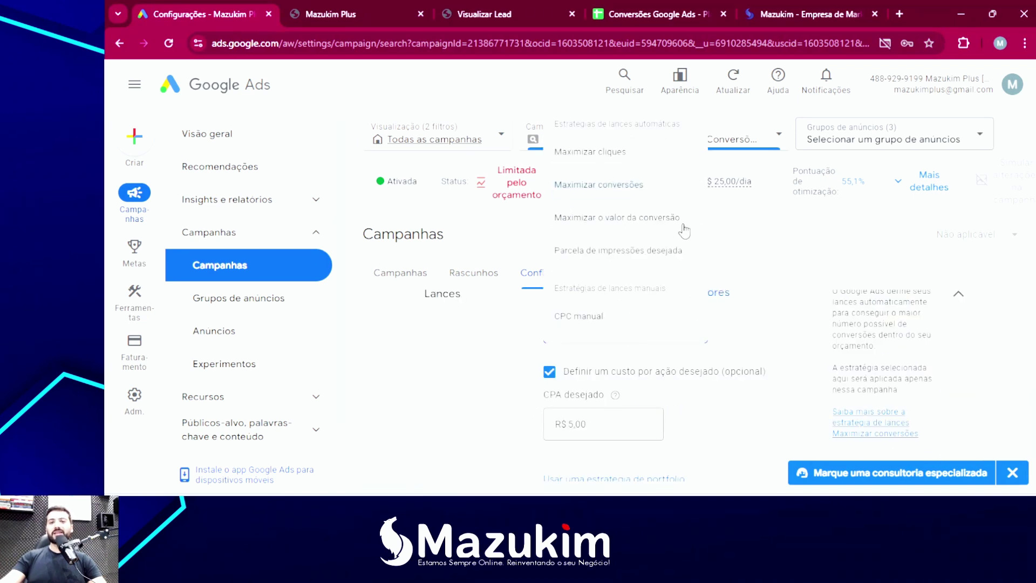
click(650, 219)
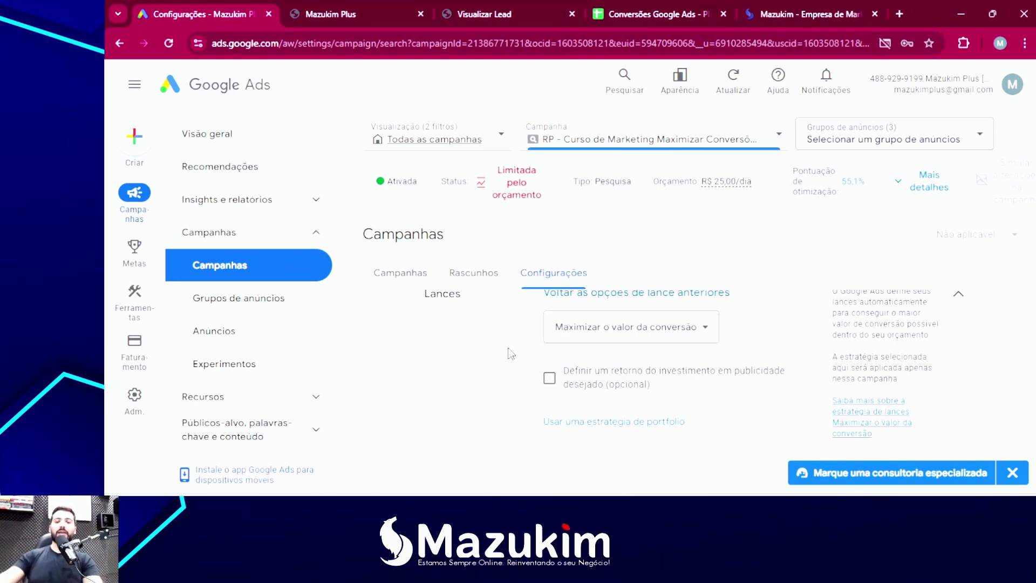
scroll(523, 367, down, 1)
click(901, 411)
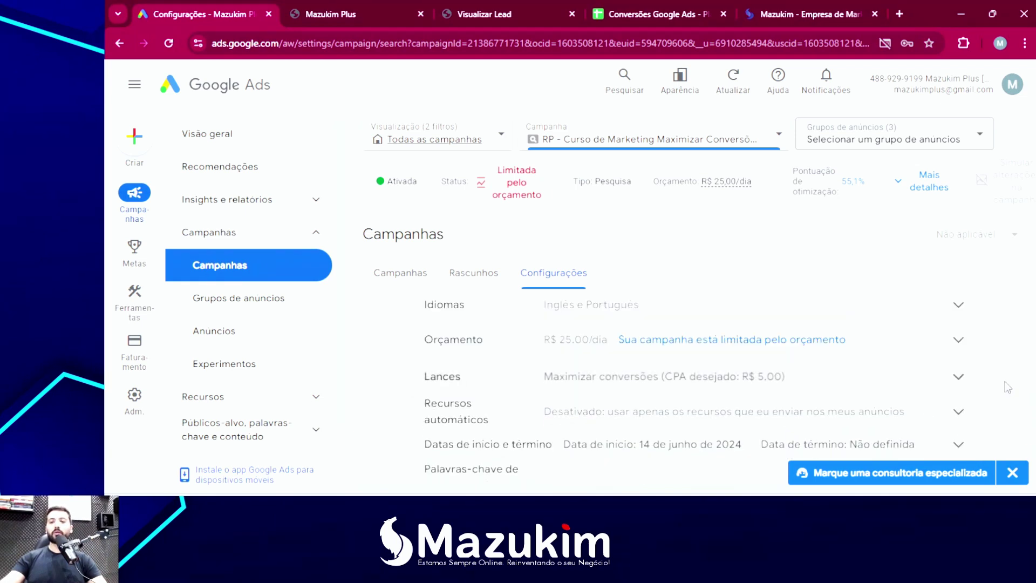